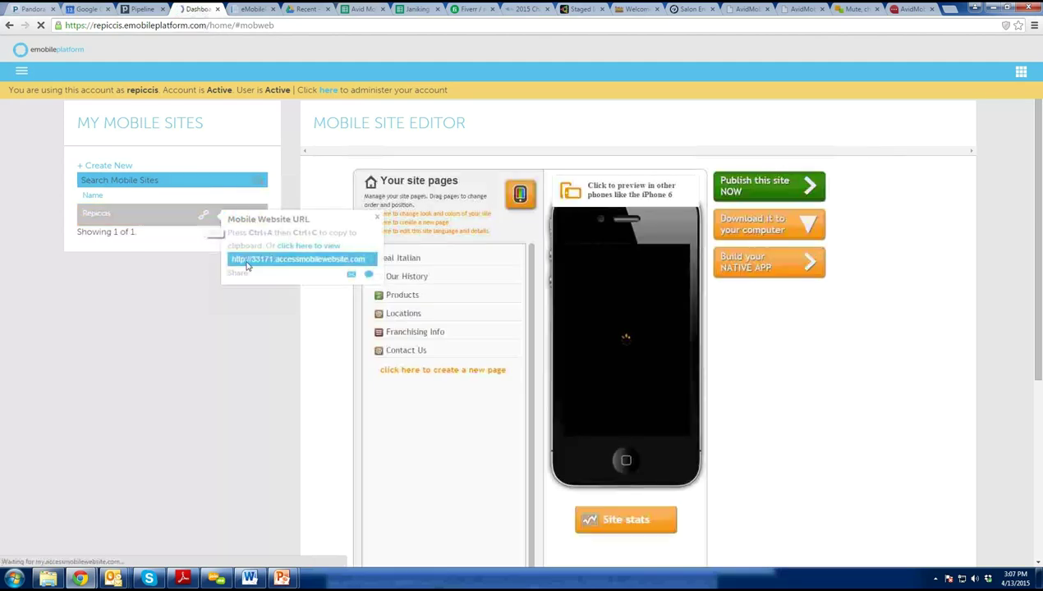
# Close the Mobile Website URL popup and open the Contact Us page for editing.
pyautogui.click(376, 220)
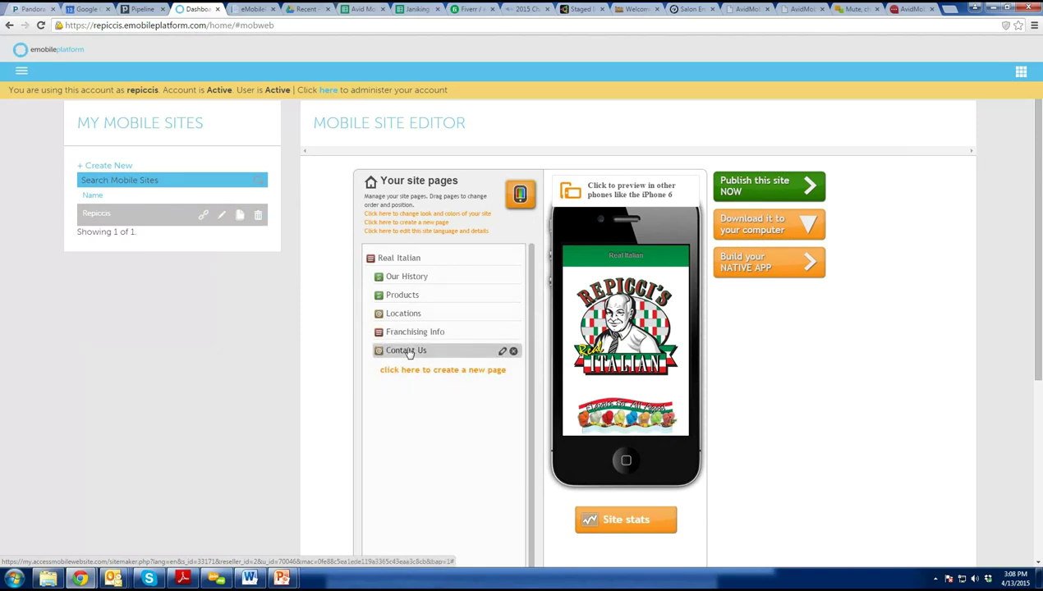
pyautogui.click(408, 351)
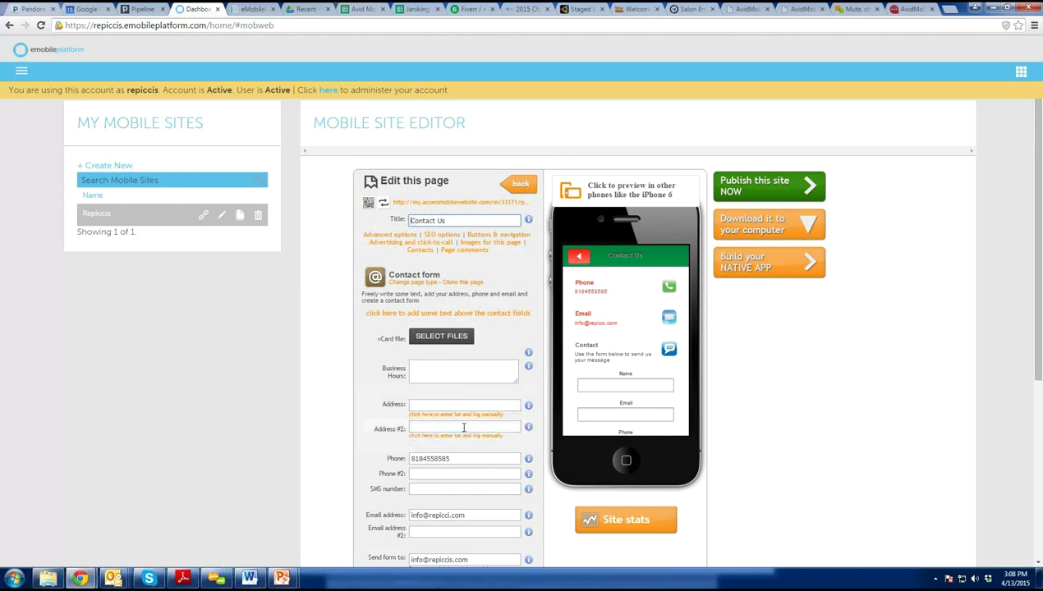
# Review the Business Hours, Address, Phone and Send form to fields of the contact form.
pyautogui.scroll(-3, 460, 427)
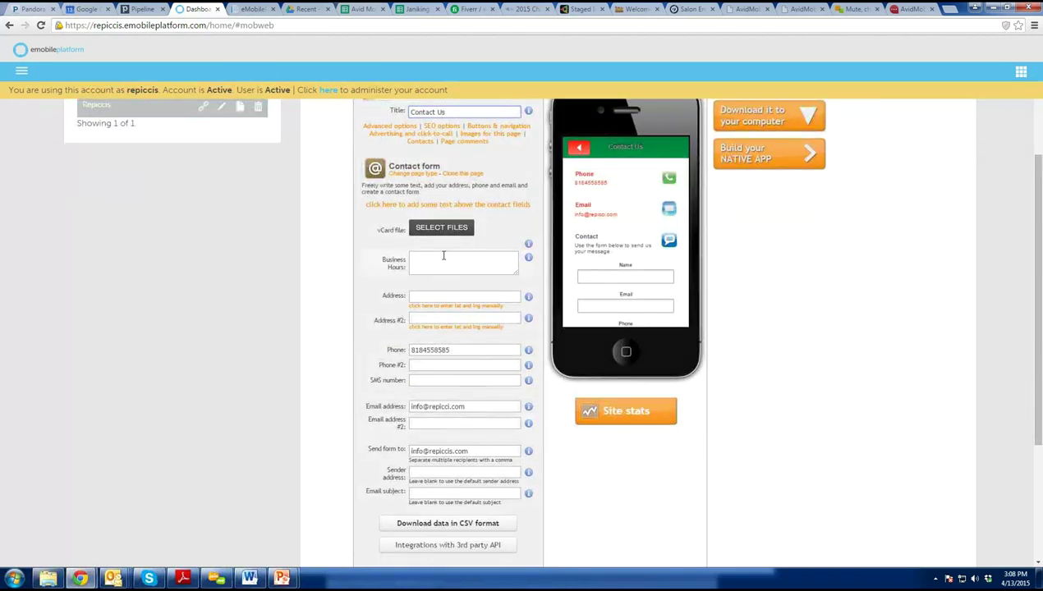
pyautogui.click(442, 256)
pyautogui.click(435, 297)
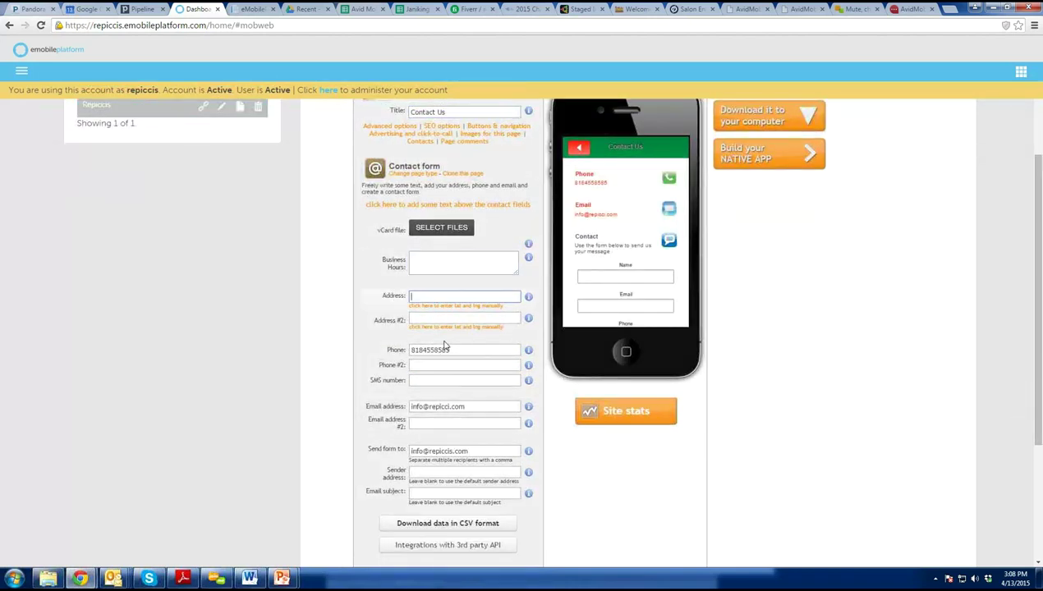
pyautogui.click(458, 350)
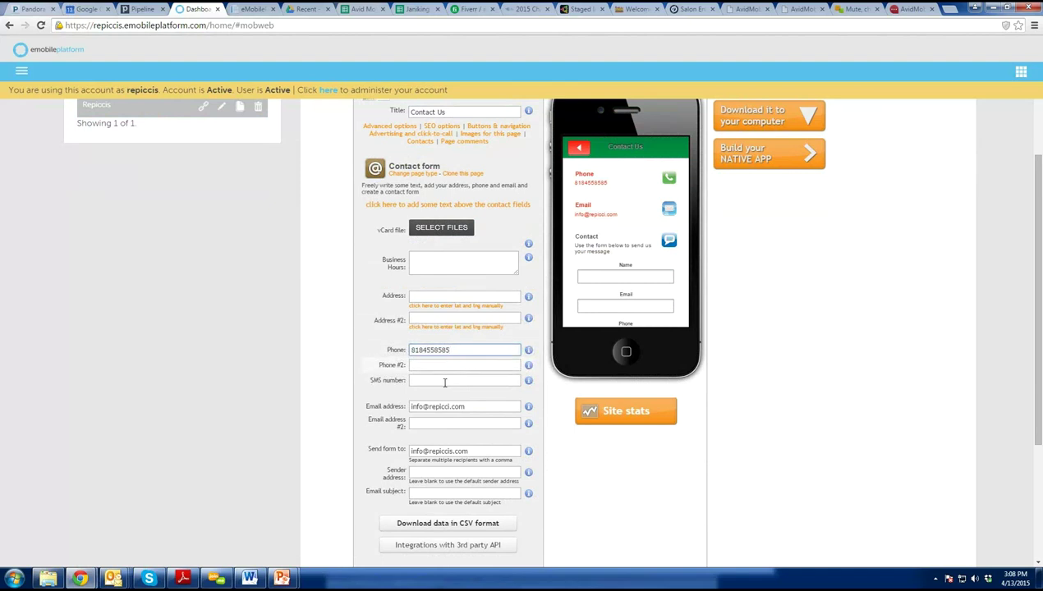
pyautogui.click(455, 406)
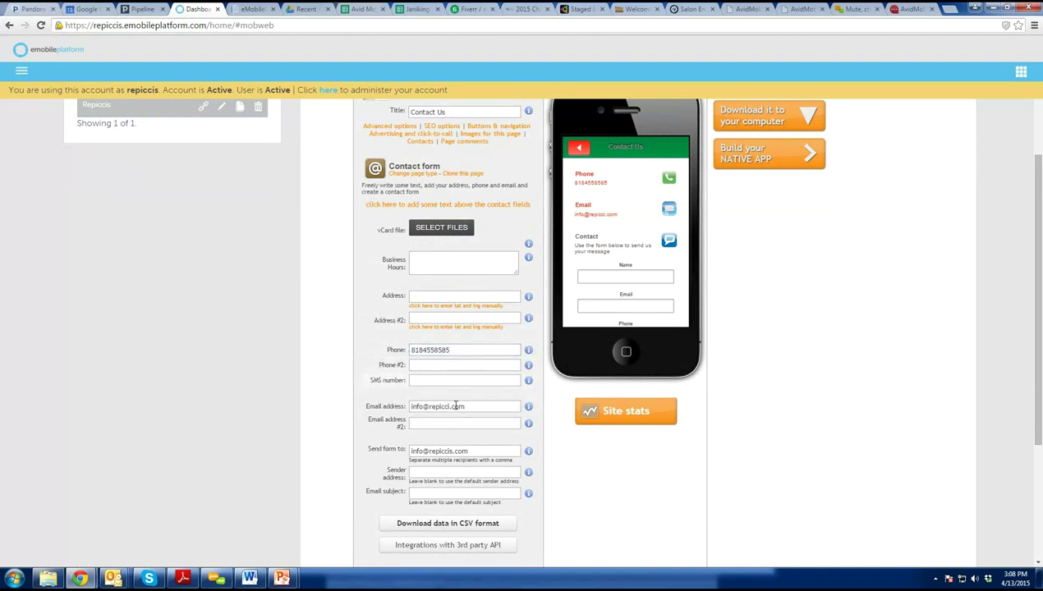
pyautogui.click(459, 451)
pyautogui.moveTo(473, 451); pyautogui.dragTo(364, 459)
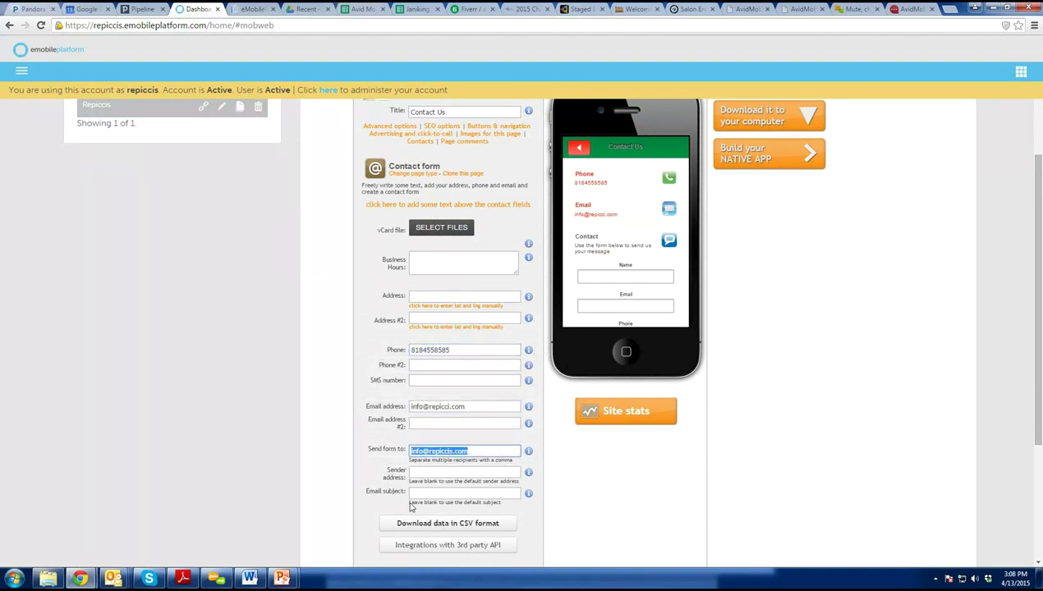
# Try the Name, Email, Phone and Your message fields in the form preview.
pyautogui.click(600, 276)
pyautogui.click(609, 306)
pyautogui.scroll(-2, 614, 280)
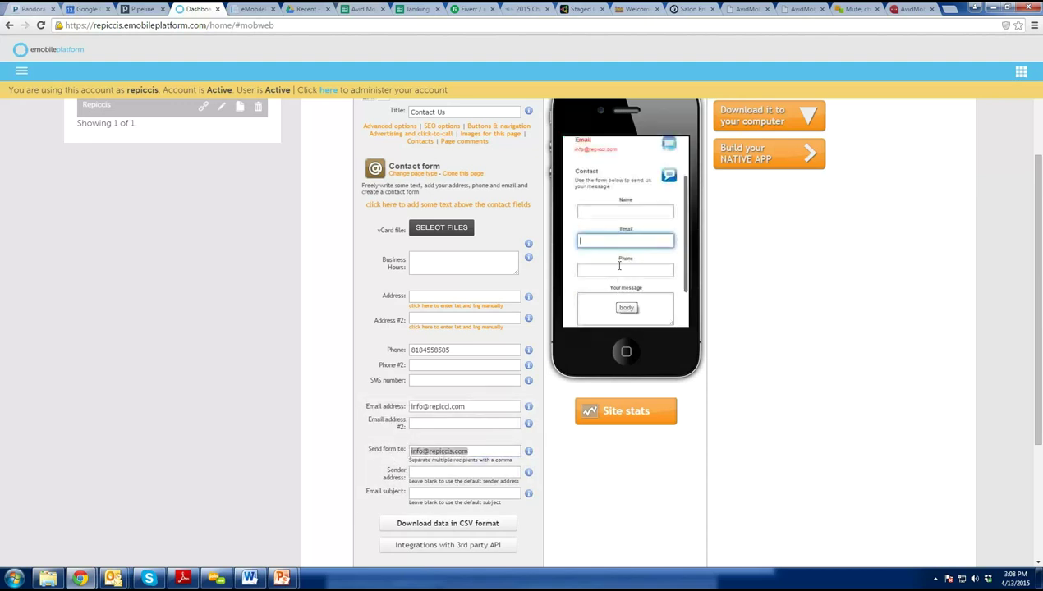
pyautogui.click(619, 268)
pyautogui.click(620, 308)
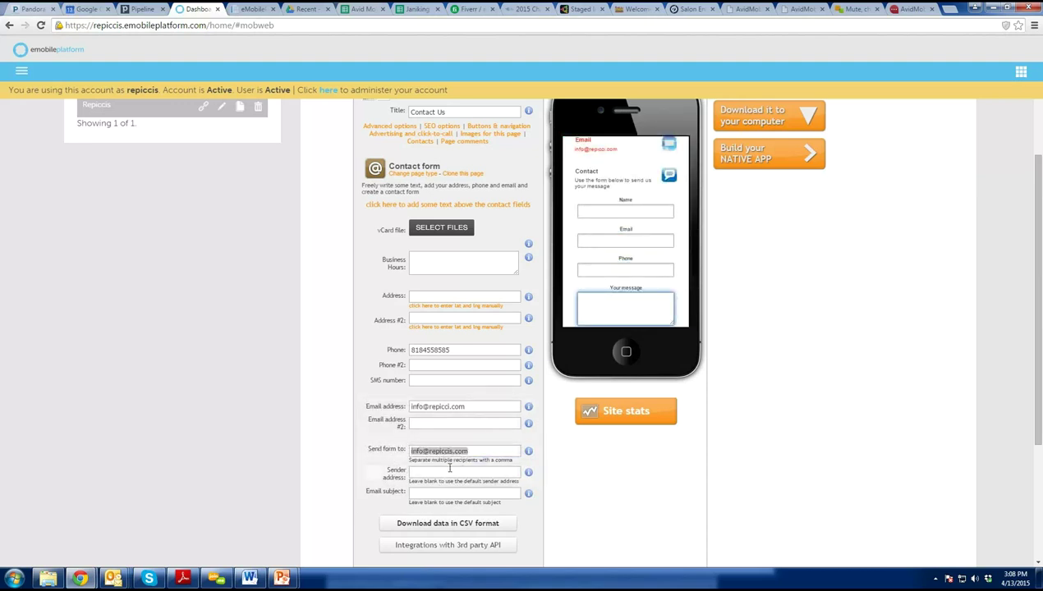
# Reselect the Send form to address and save the Contact Us page.
pyautogui.moveTo(485, 451); pyautogui.dragTo(349, 454)
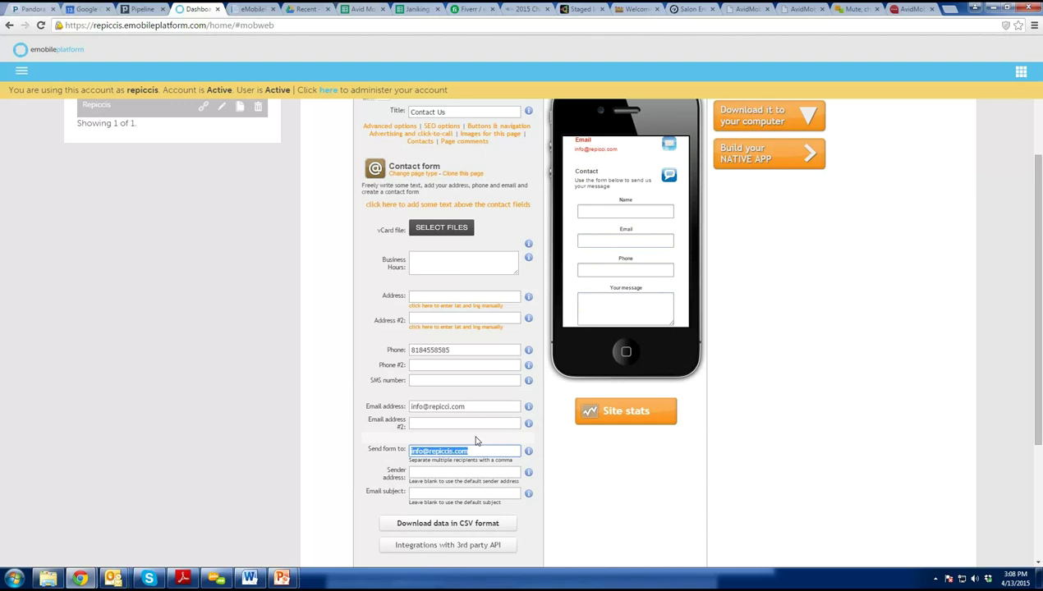
pyautogui.scroll(1, 486, 411)
pyautogui.scroll(-2, 469, 452)
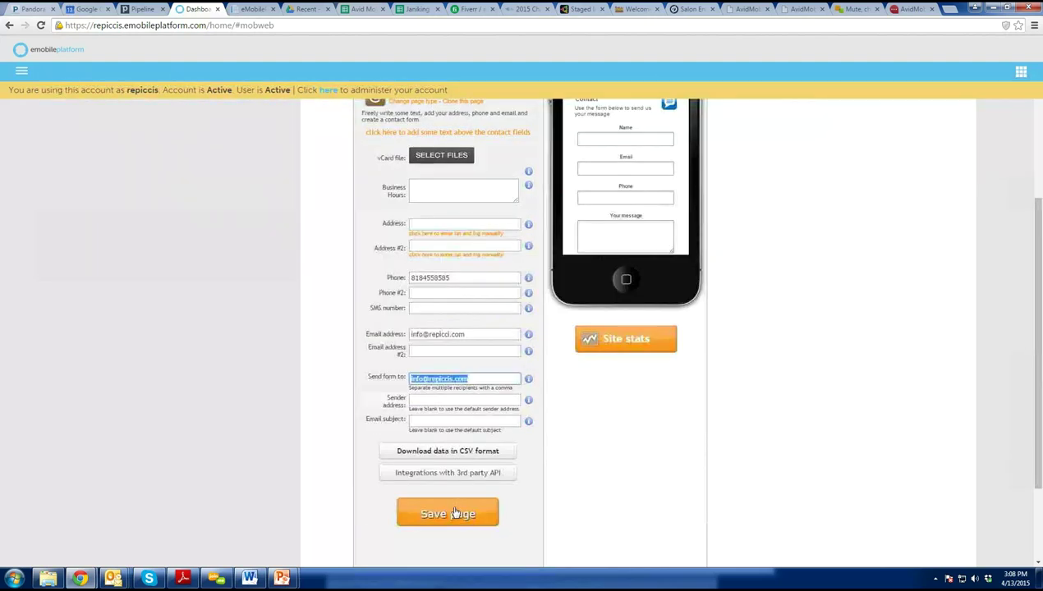
pyautogui.click(456, 513)
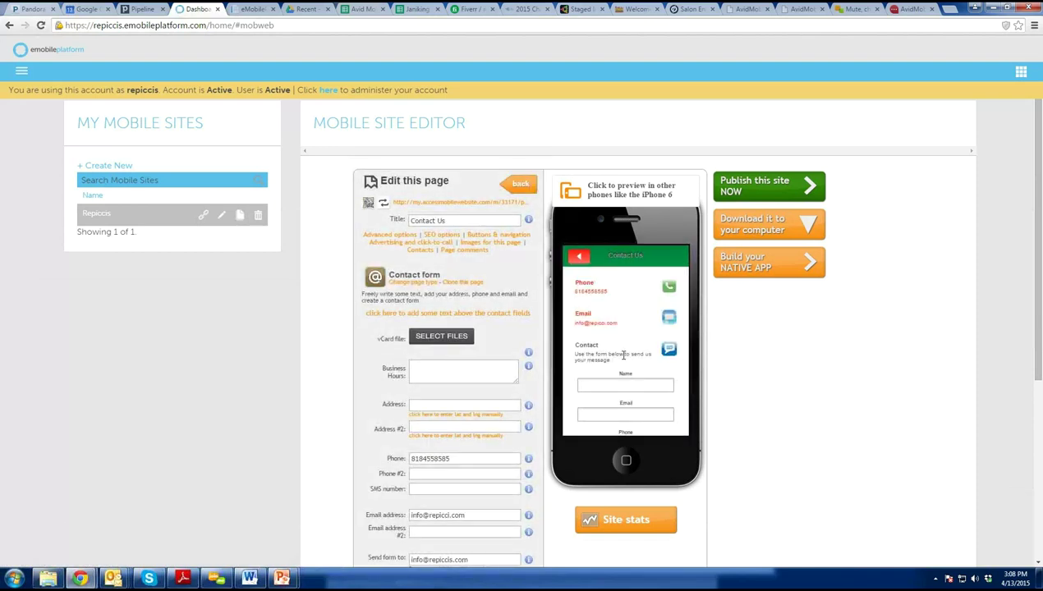
# Rename the Products page title to 'Menu'.
pyautogui.click(517, 182)
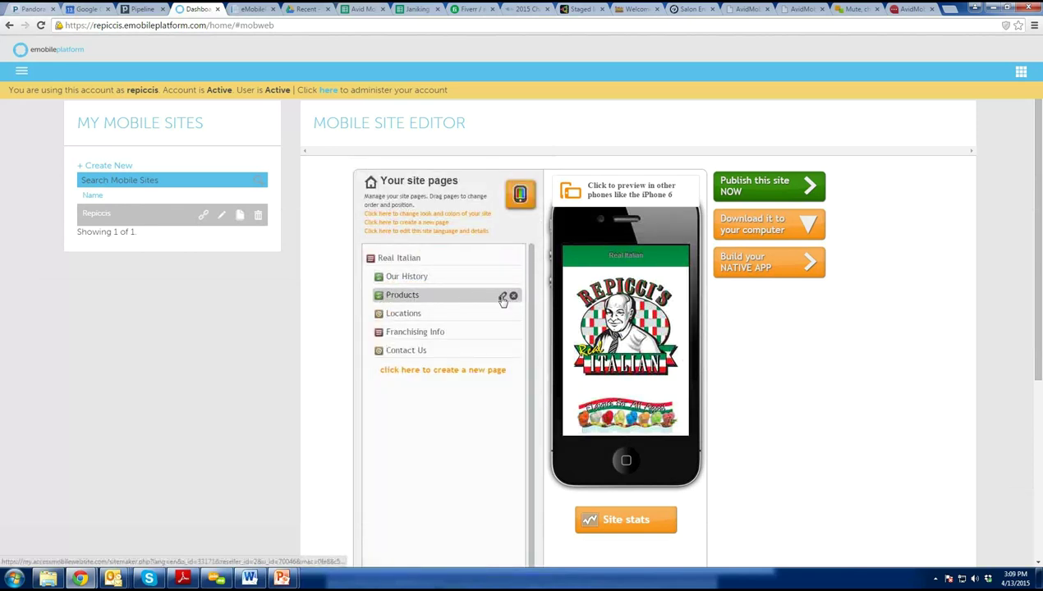
pyautogui.click(502, 296)
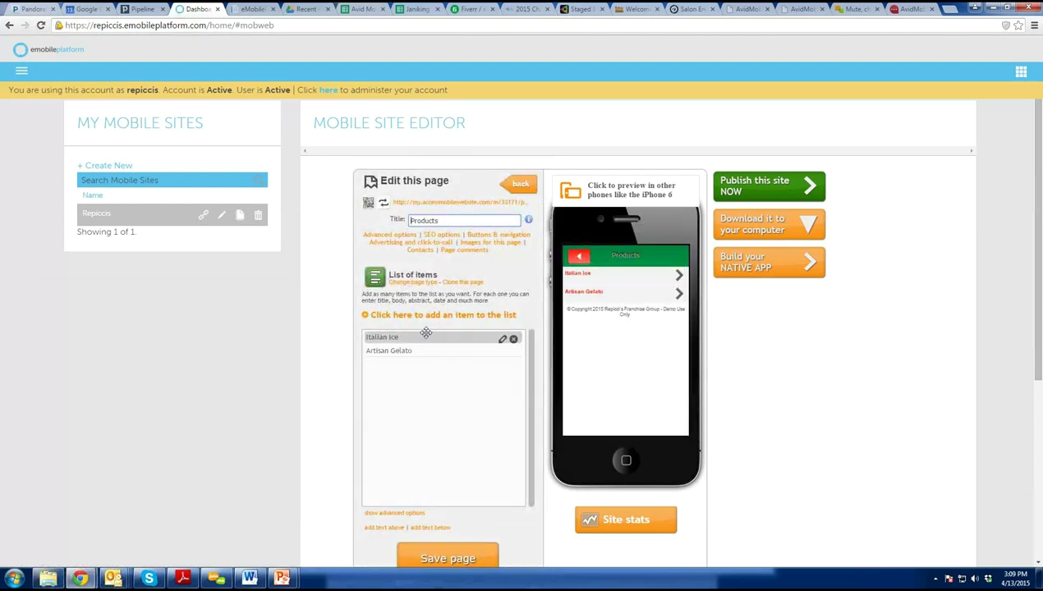
pyautogui.hotkey('ctrl', 'a')
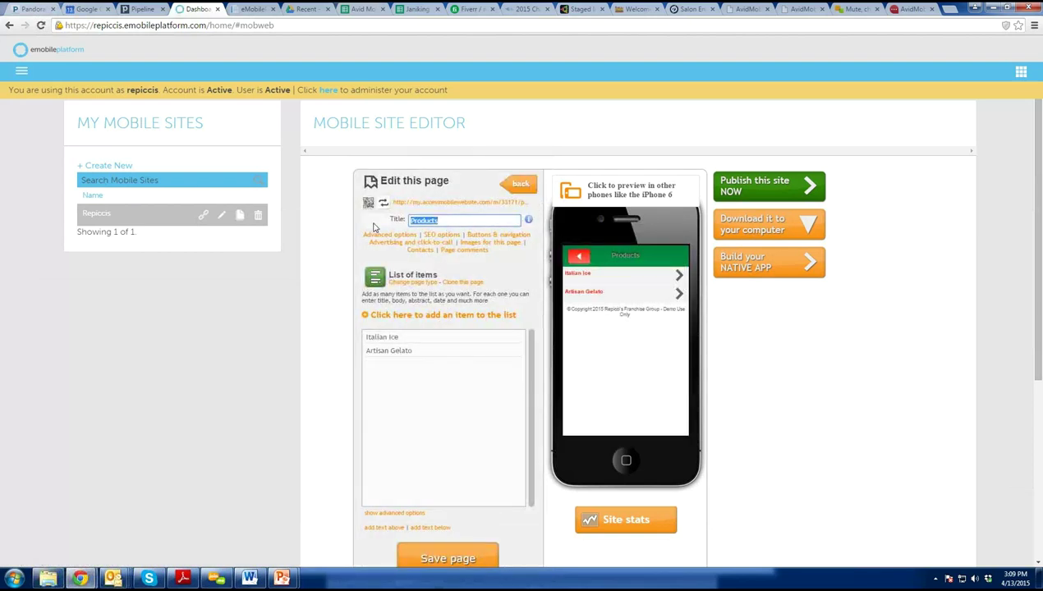
pyautogui.write('Menu')
# Delete the Italian Ice item and open Artisan Gelato for editing.
pyautogui.moveTo(419, 337)
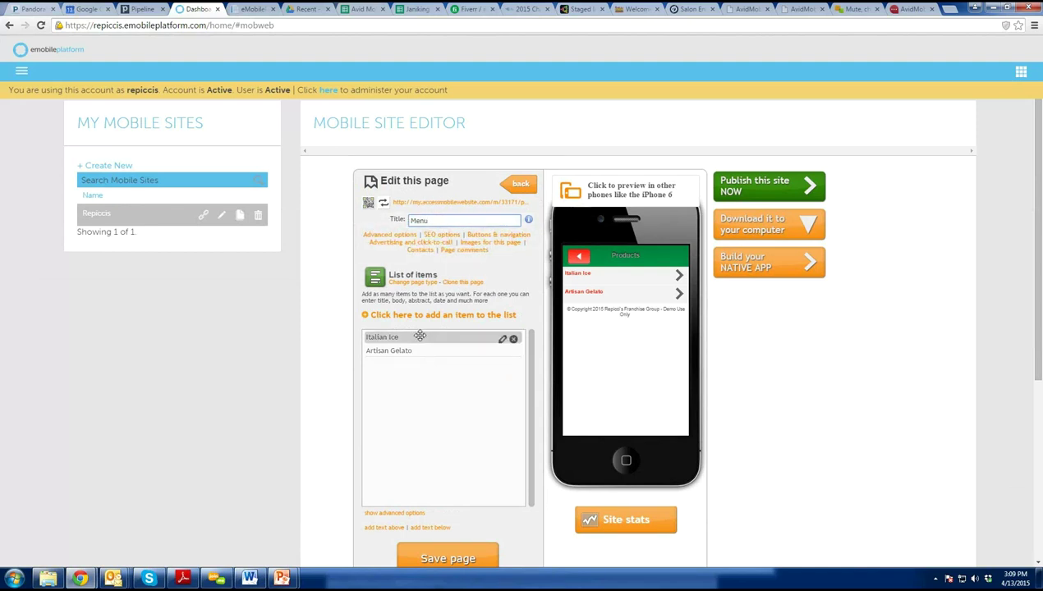
pyautogui.click(513, 339)
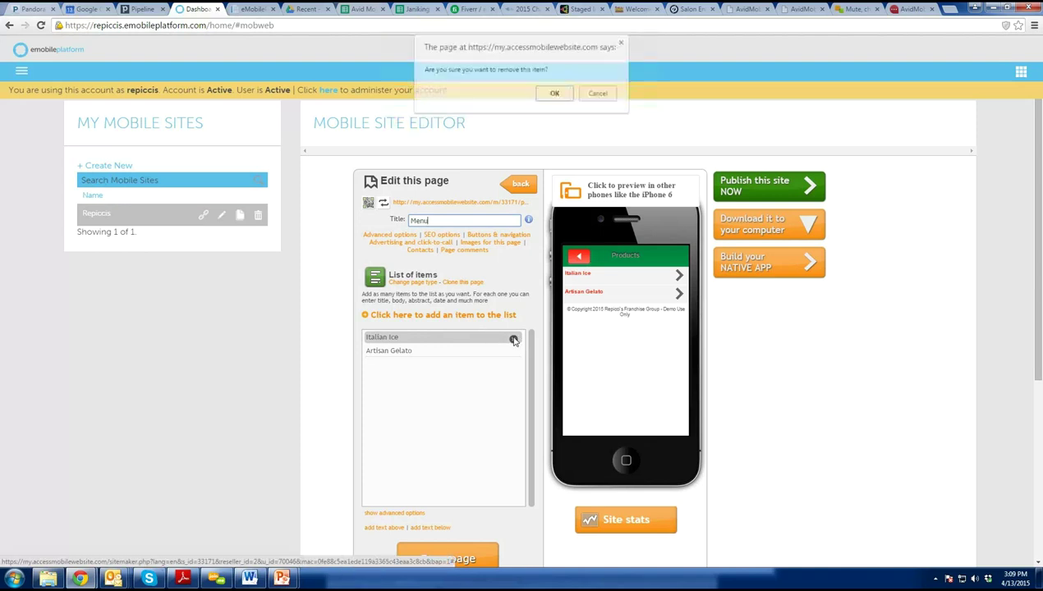
pyautogui.click(553, 94)
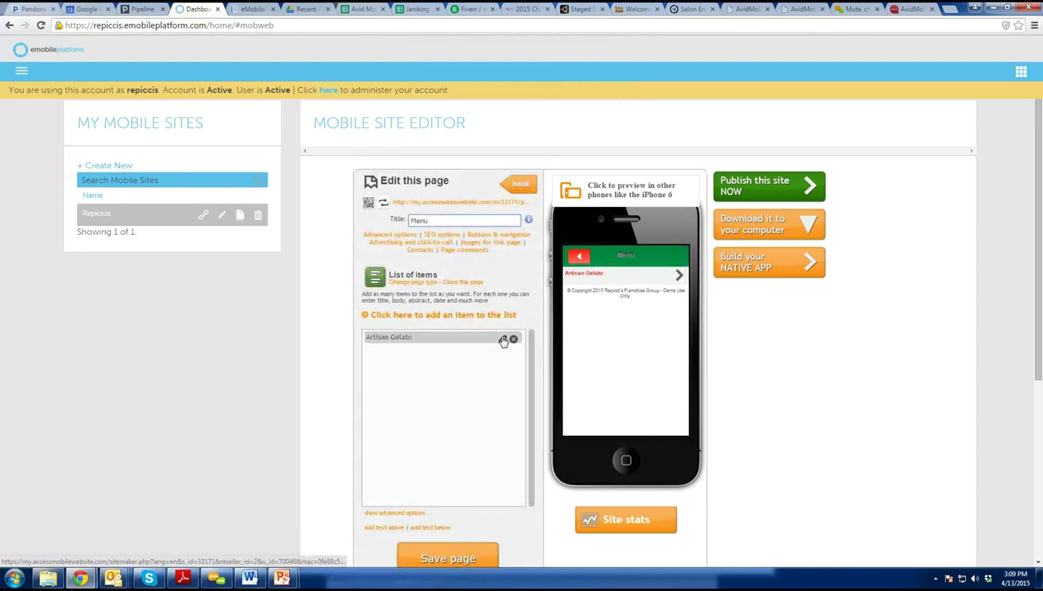
pyautogui.click(503, 340)
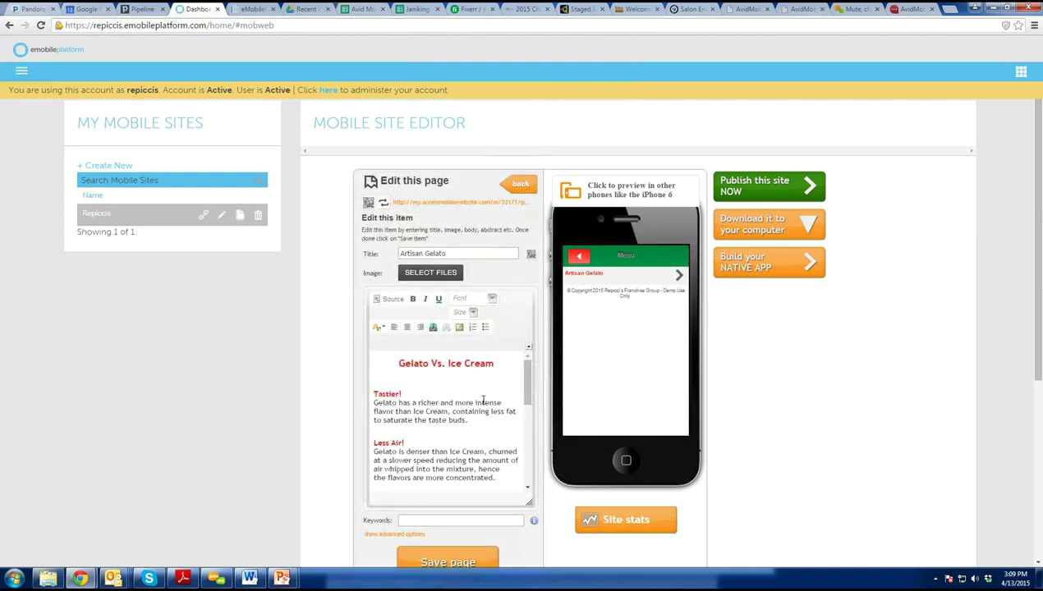
# Open the Image Properties dialog from the Artisan Gelato description editor.
pyautogui.scroll(-1, 472, 390)
pyautogui.scroll(1, 473, 388)
pyautogui.click(419, 427)
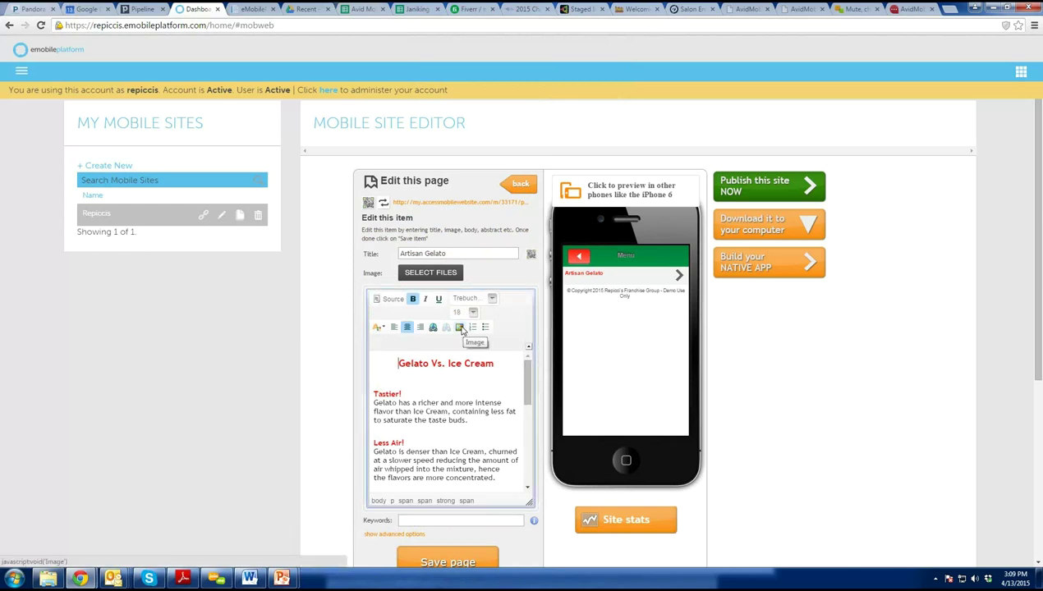
pyautogui.click(461, 328)
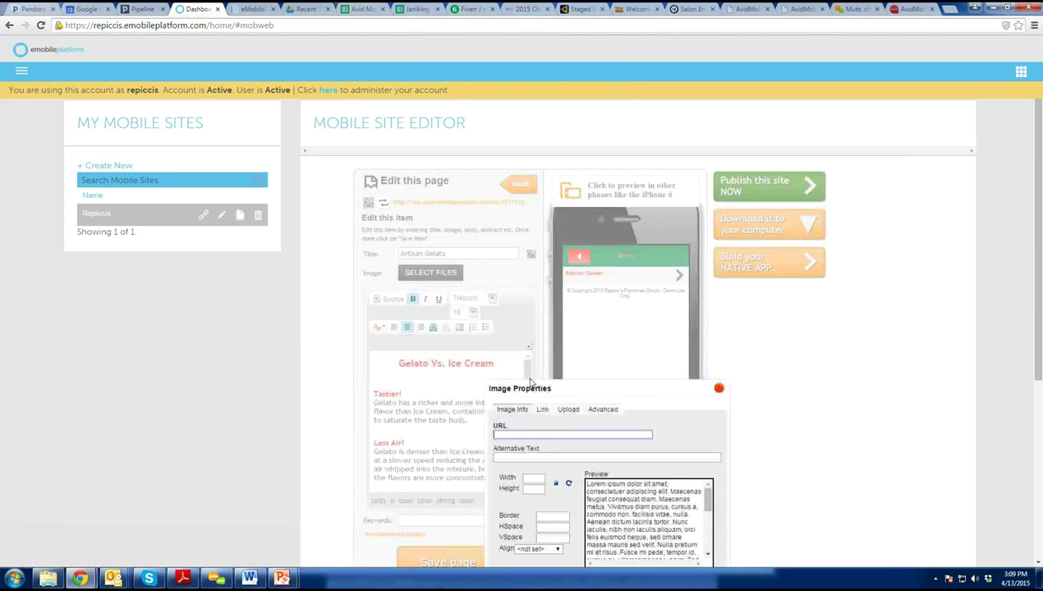
# Upload 30.JPG from the computer to the server.
pyautogui.click(567, 410)
pyautogui.click(516, 437)
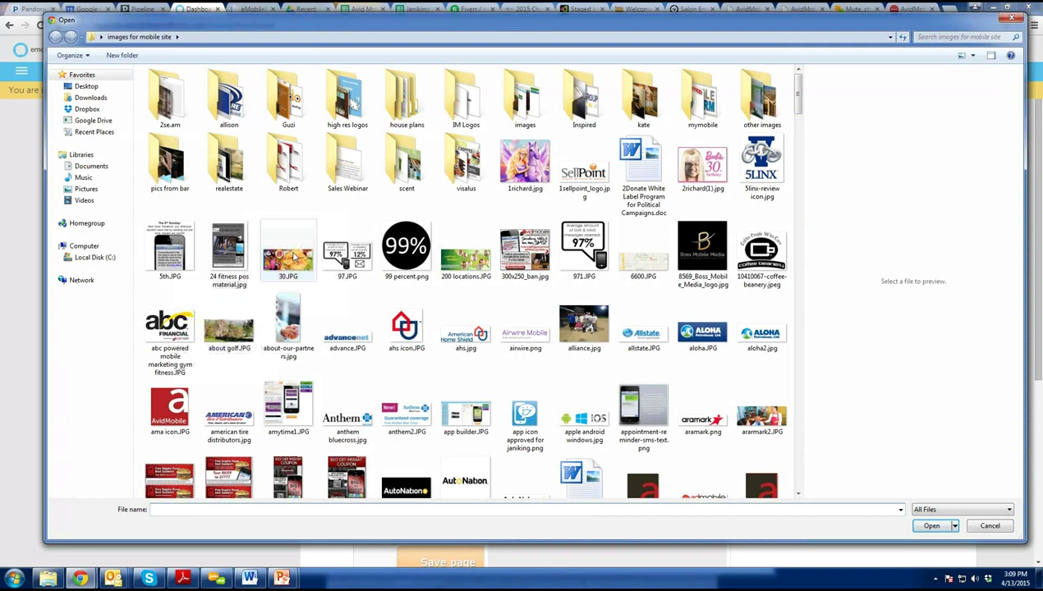
pyautogui.doubleClick(287, 257)
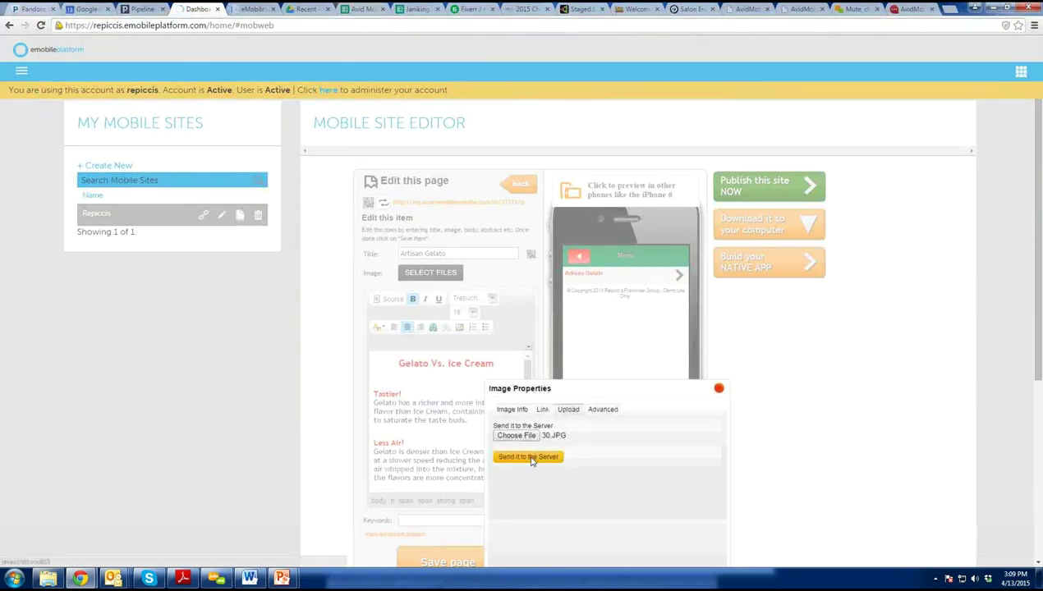
pyautogui.click(529, 457)
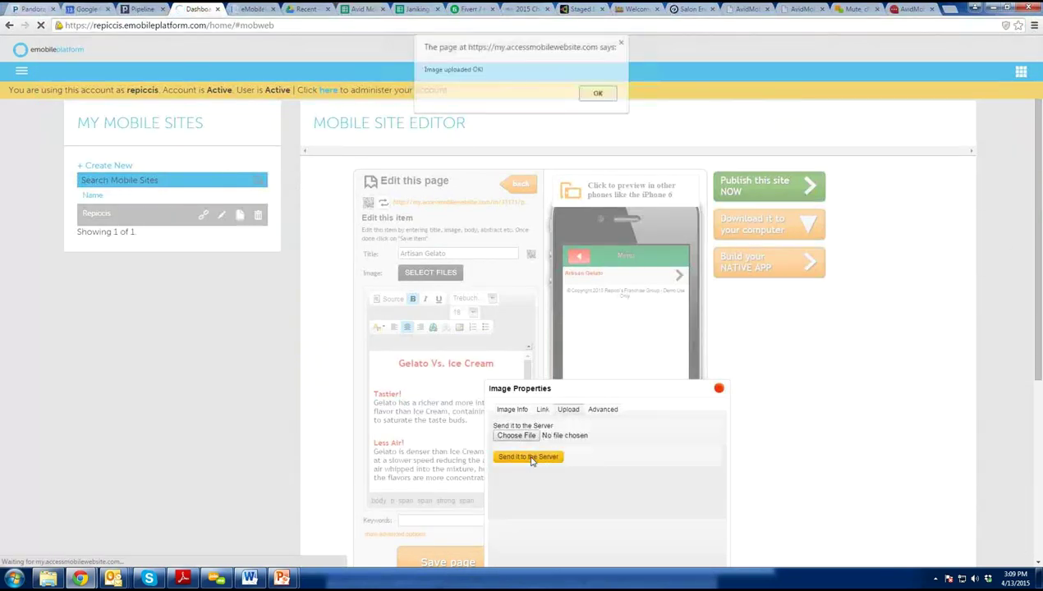
pyautogui.click(598, 94)
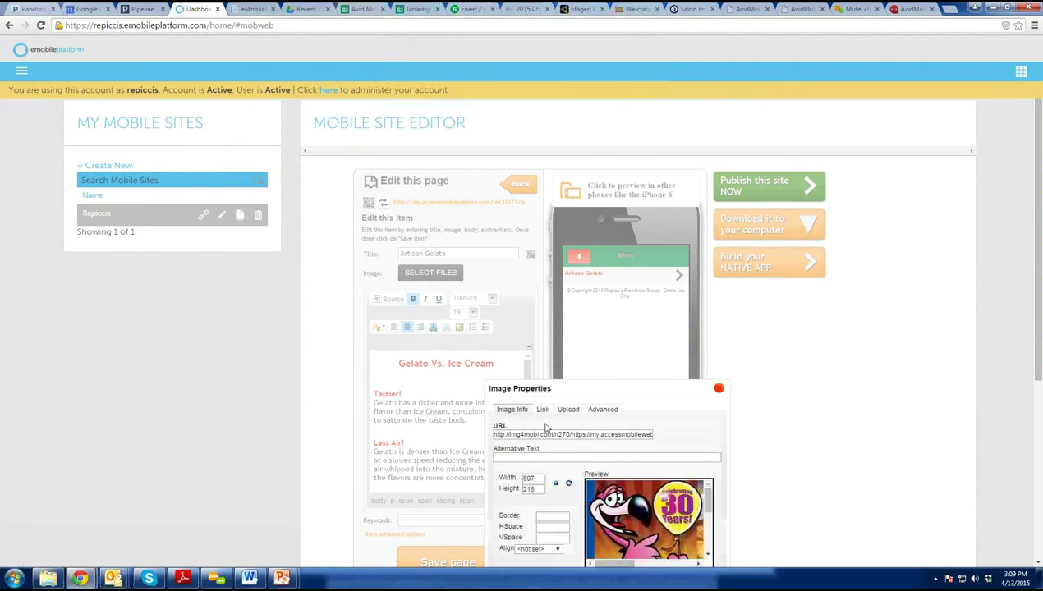
# Set the image width to 350 (height 150) and insert it.
pyautogui.scroll(-2, 546, 378)
pyautogui.doubleClick(530, 370)
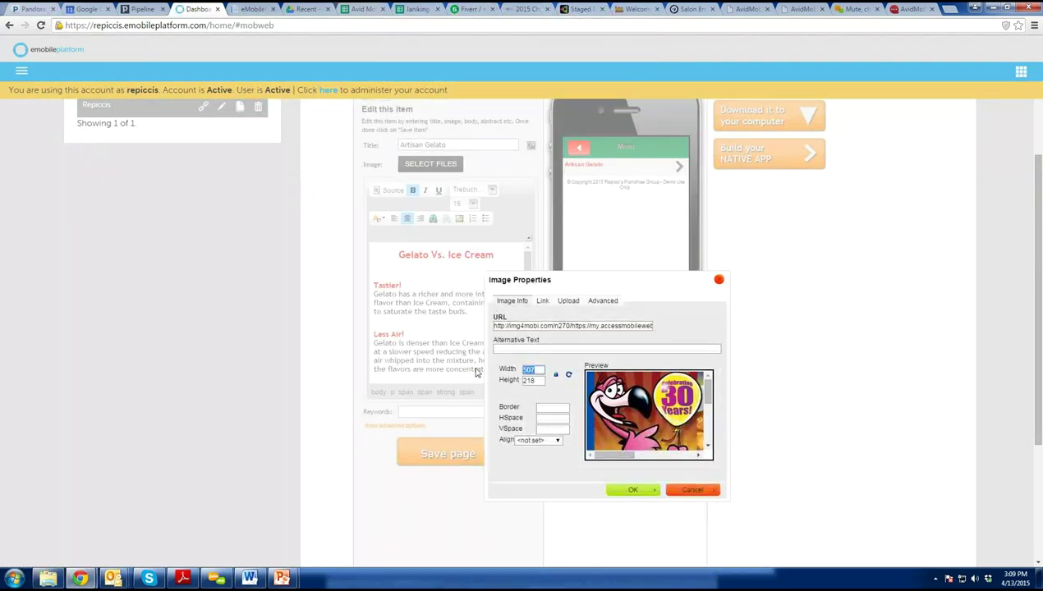
pyautogui.write('3.50')
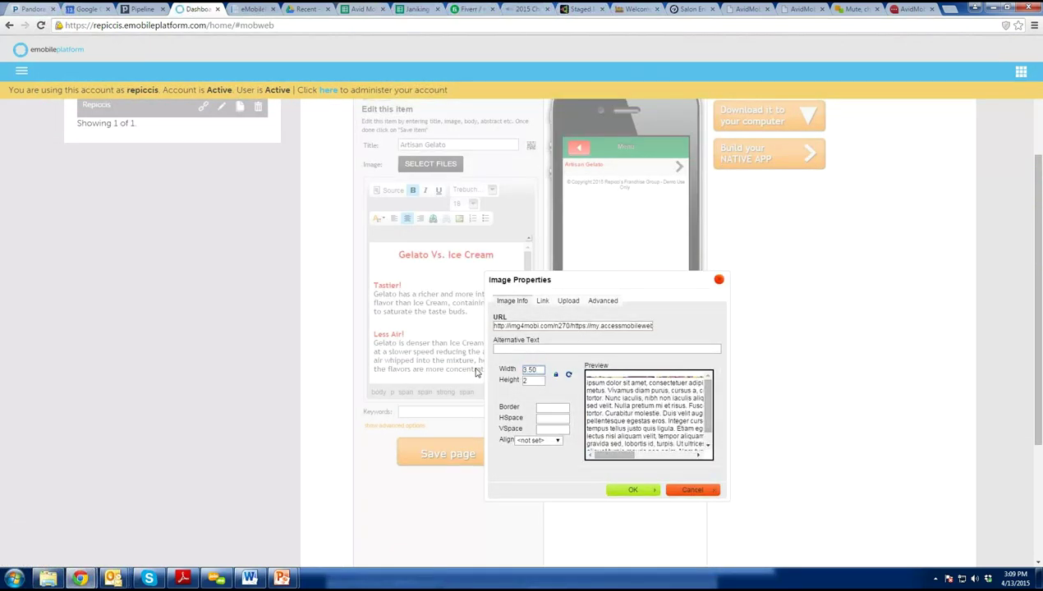
pyautogui.press('BackSpace')
pyautogui.press('BackSpace')
pyautogui.press('BackSpace')
pyautogui.write('350')
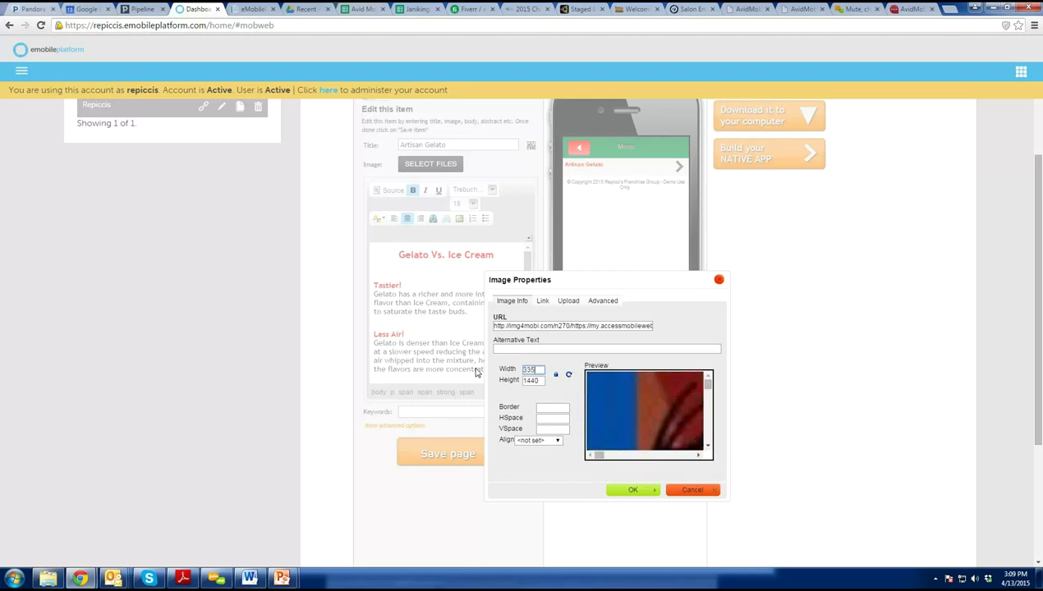
pyautogui.press('BackSpace')
pyautogui.press('BackSpace')
pyautogui.press('BackSpace')
pyautogui.press('BackSpace')
pyautogui.write('350')
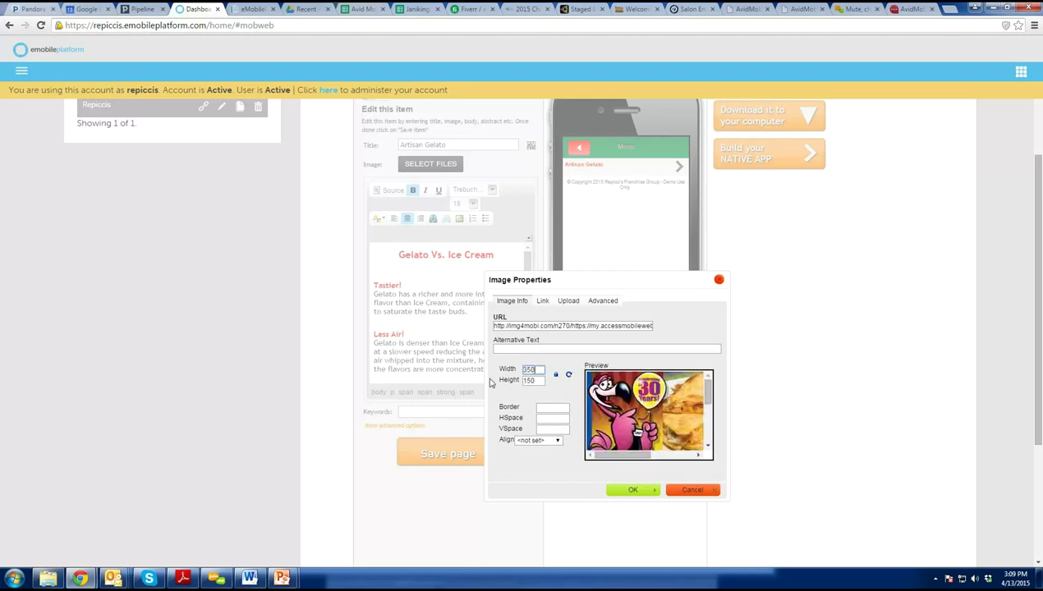
pyautogui.click(641, 493)
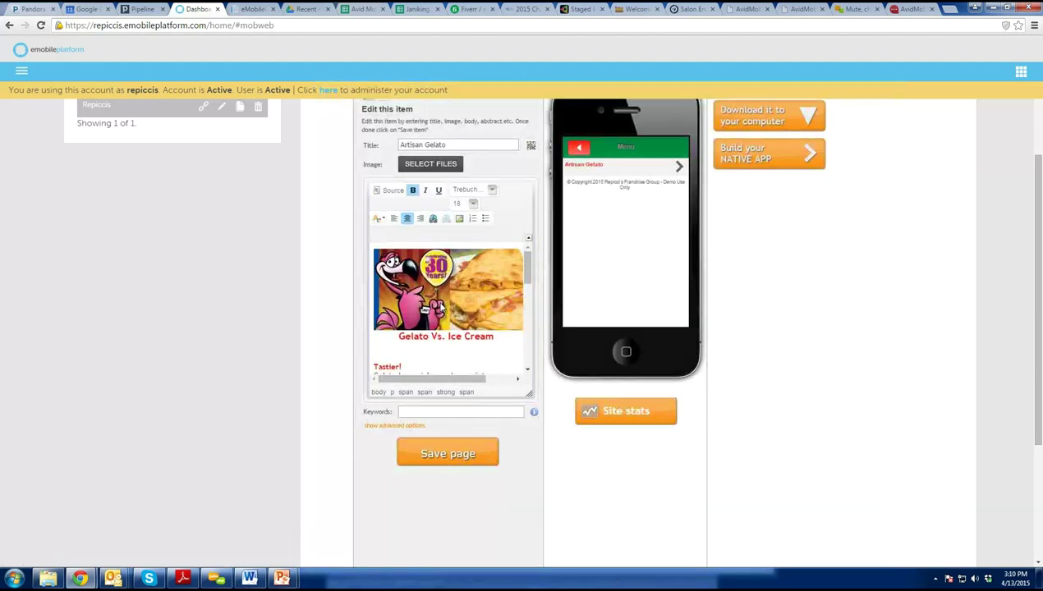
# Save the Artisan Gelato page and view it in the phone preview.
pyautogui.click(449, 352)
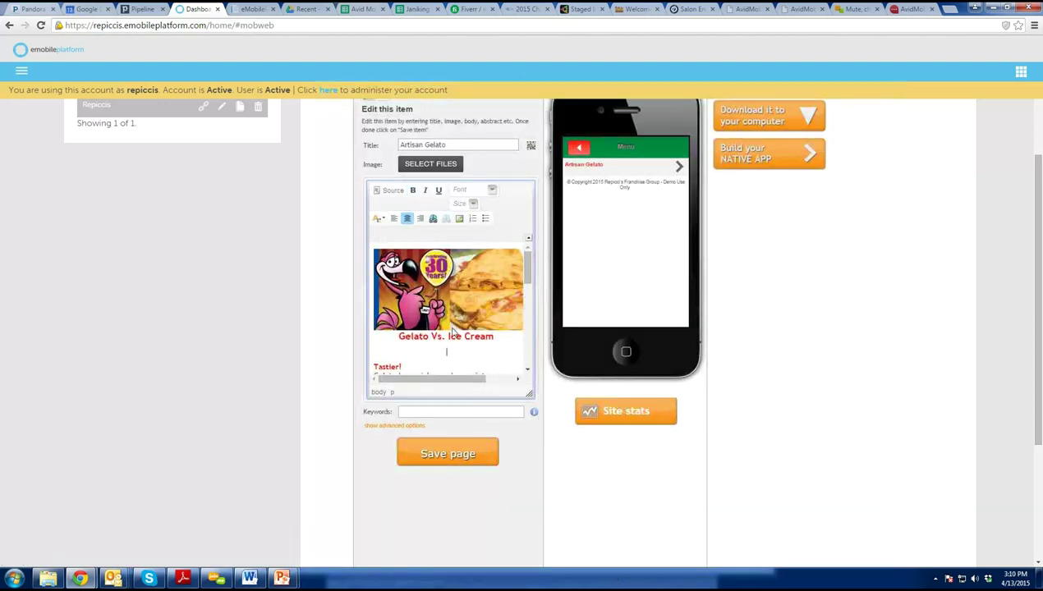
pyautogui.click(450, 451)
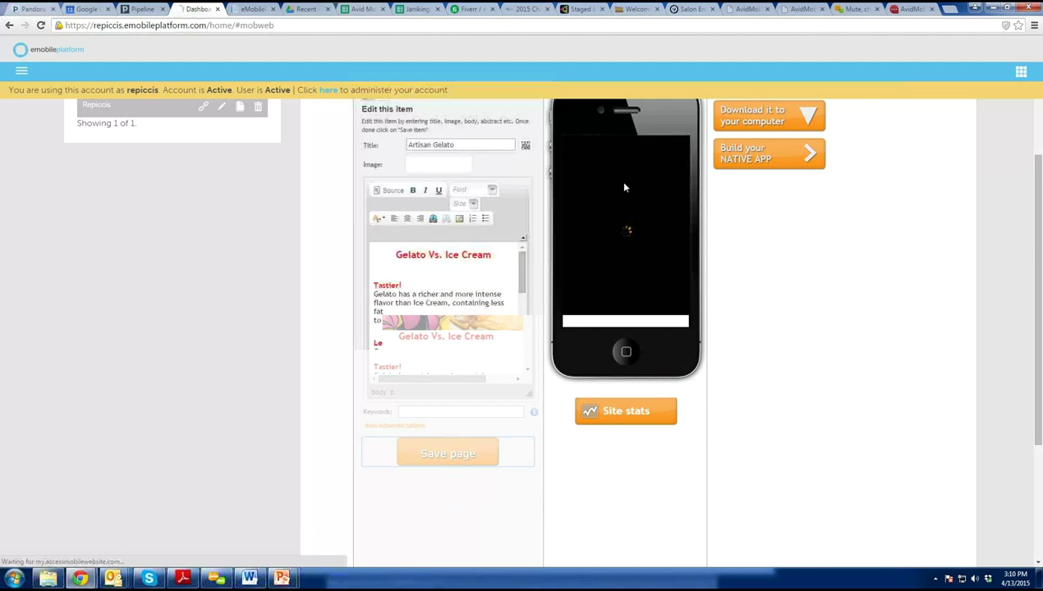
pyautogui.click(624, 176)
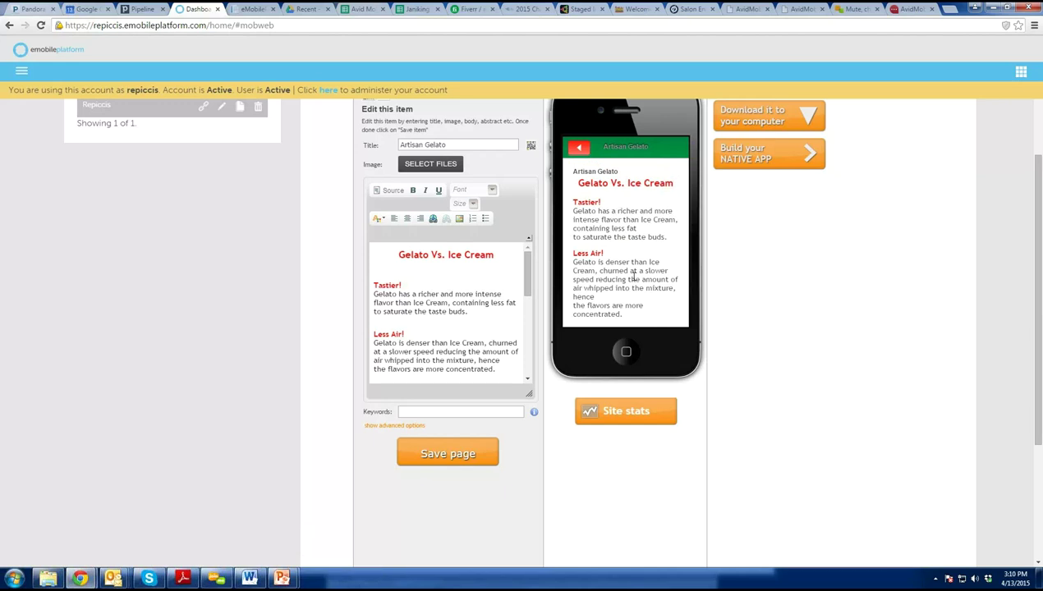
pyautogui.moveTo(527, 276); pyautogui.dragTo(515, 240)
pyautogui.click(514, 240)
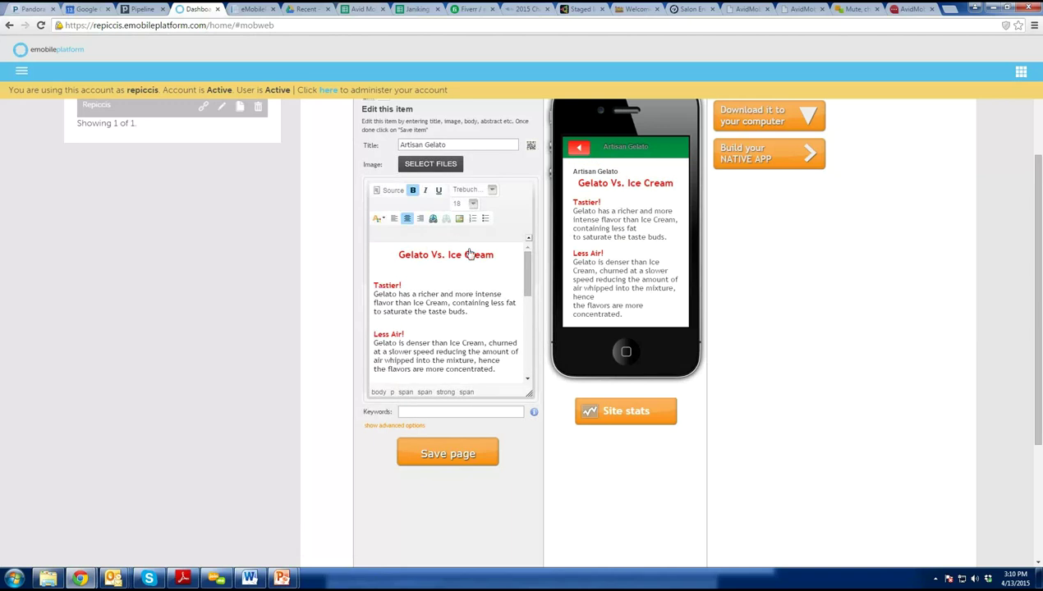
pyautogui.scroll(2, 428, 323)
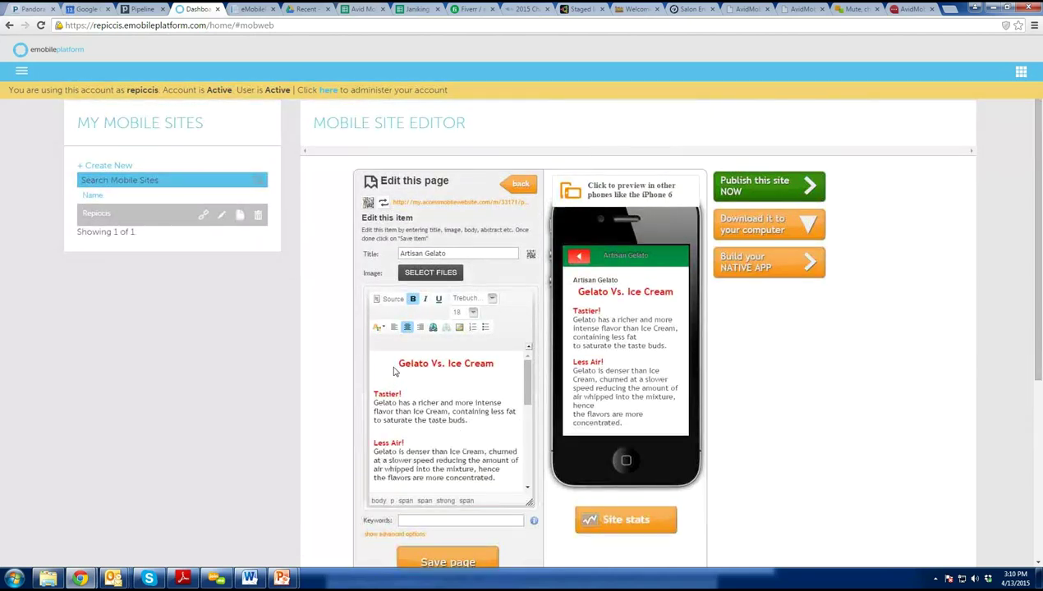
# Upload 30.JPG to the server again through the image settings.
pyautogui.click(459, 329)
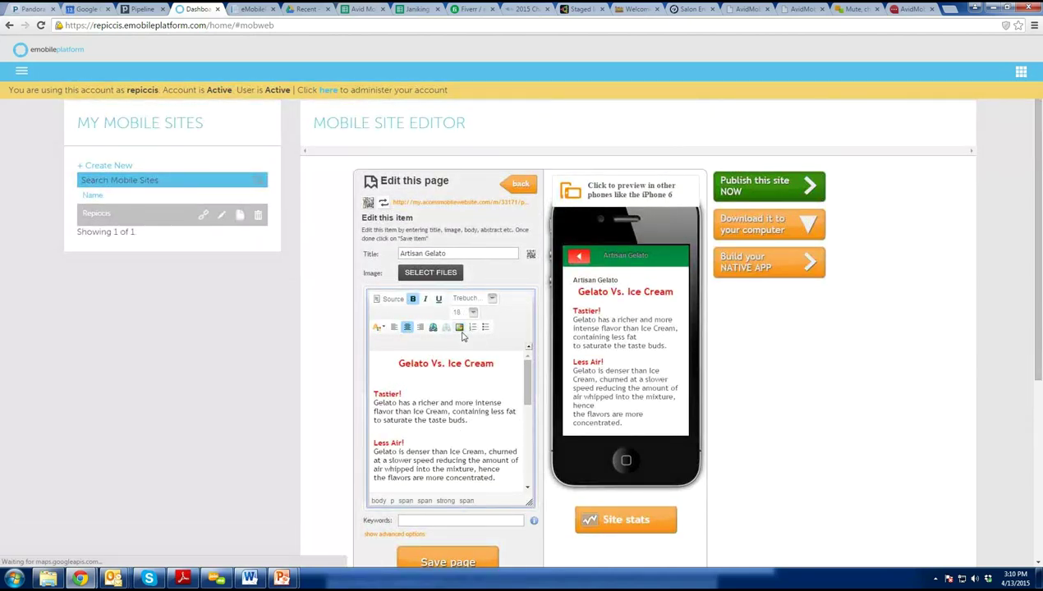
pyautogui.click(566, 411)
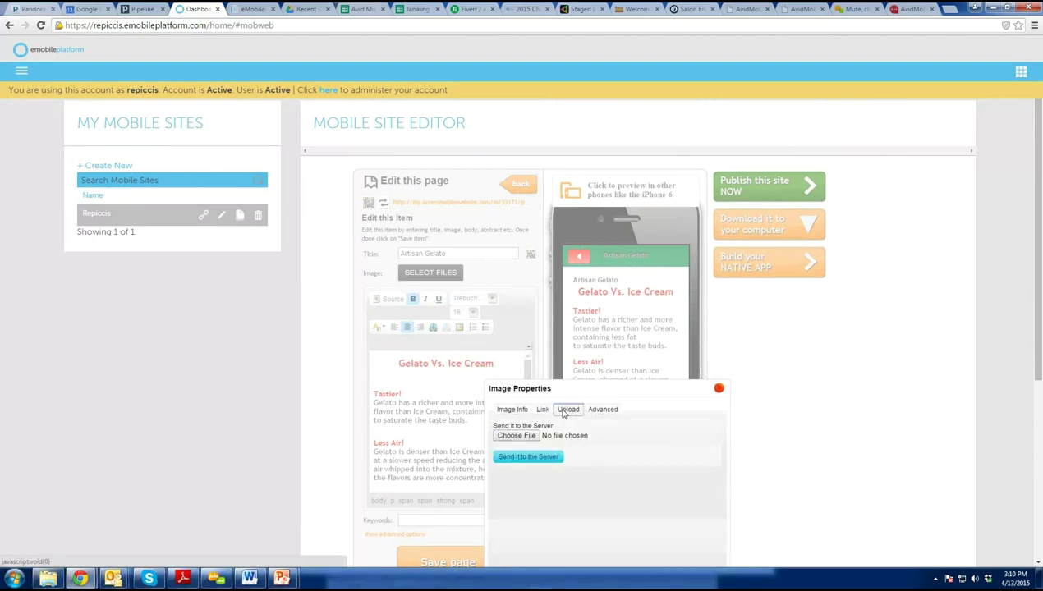
pyautogui.click(530, 440)
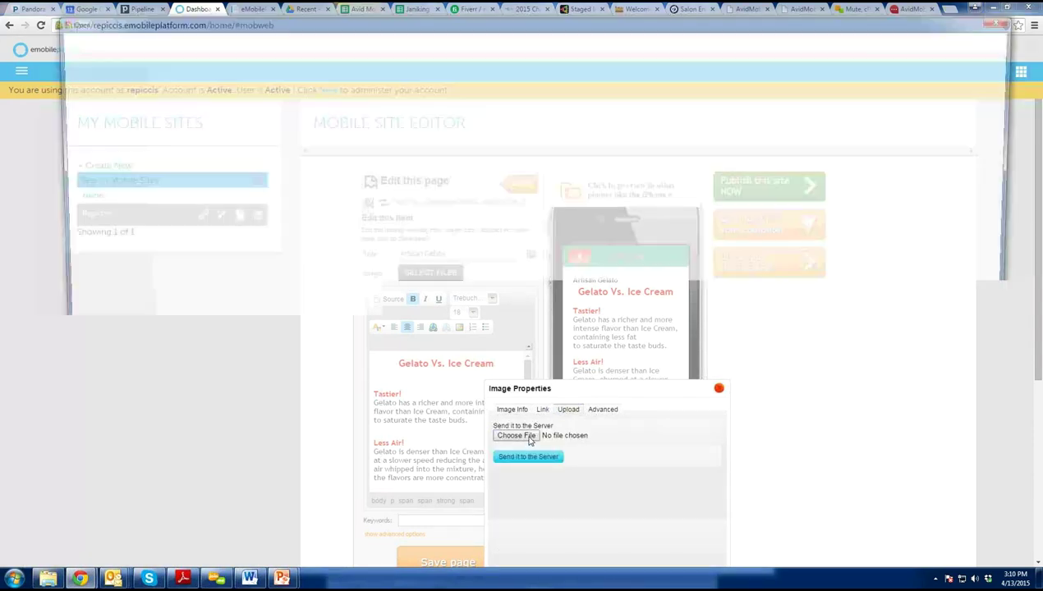
pyautogui.doubleClick(287, 255)
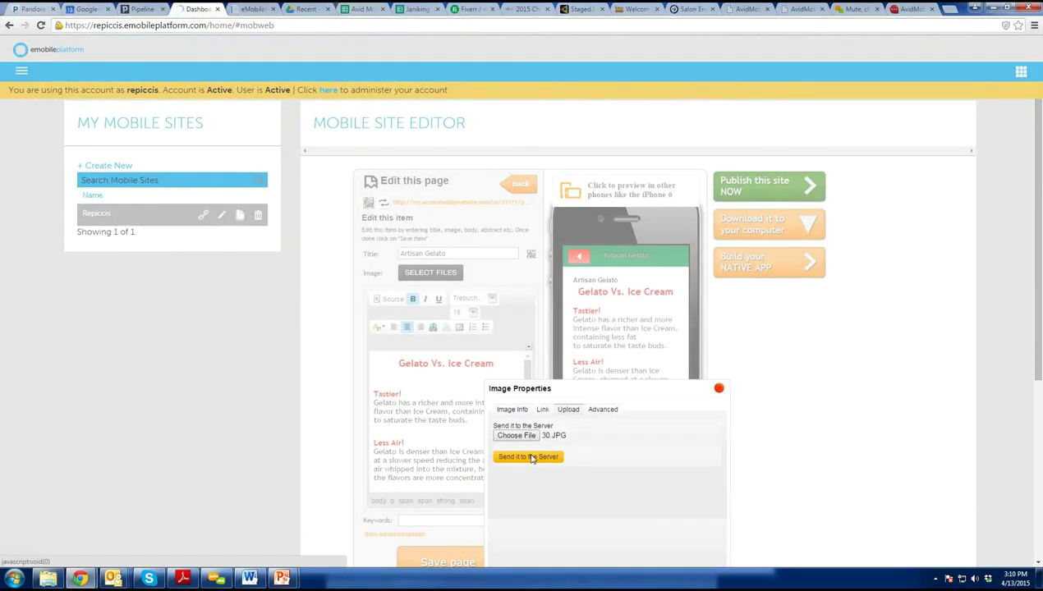
pyautogui.click(530, 458)
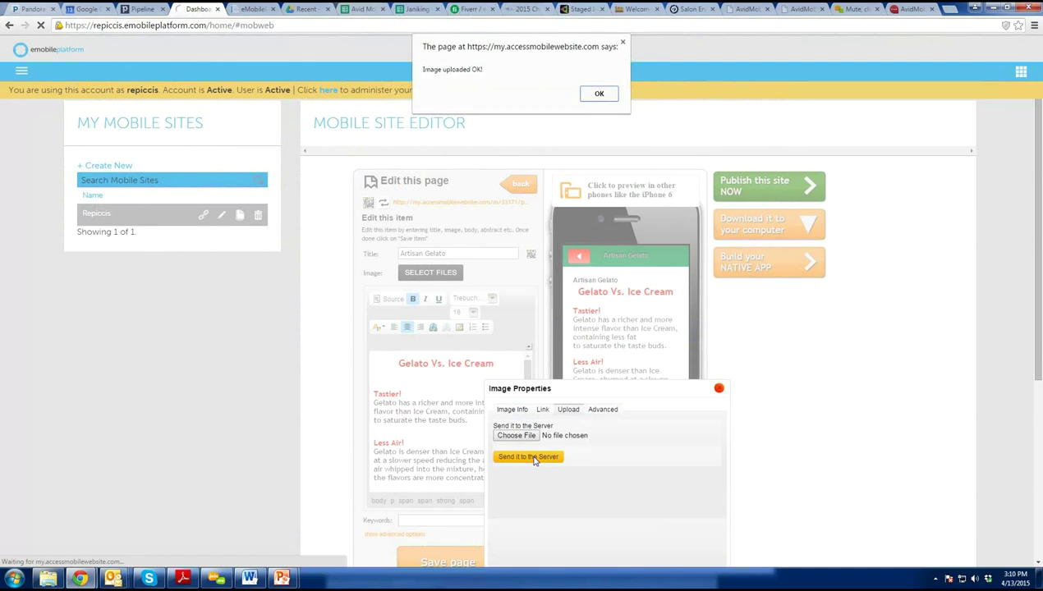
pyautogui.click(600, 95)
# Insert the image at width 350 and save the Artisan Gelato page.
pyautogui.scroll(-2, 606, 303)
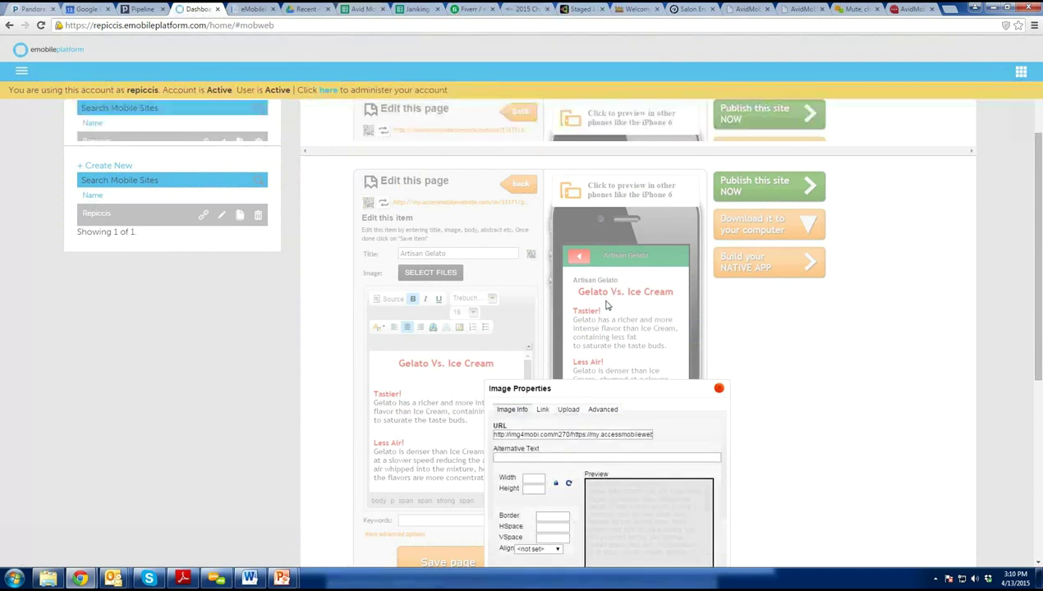
pyautogui.doubleClick(526, 333)
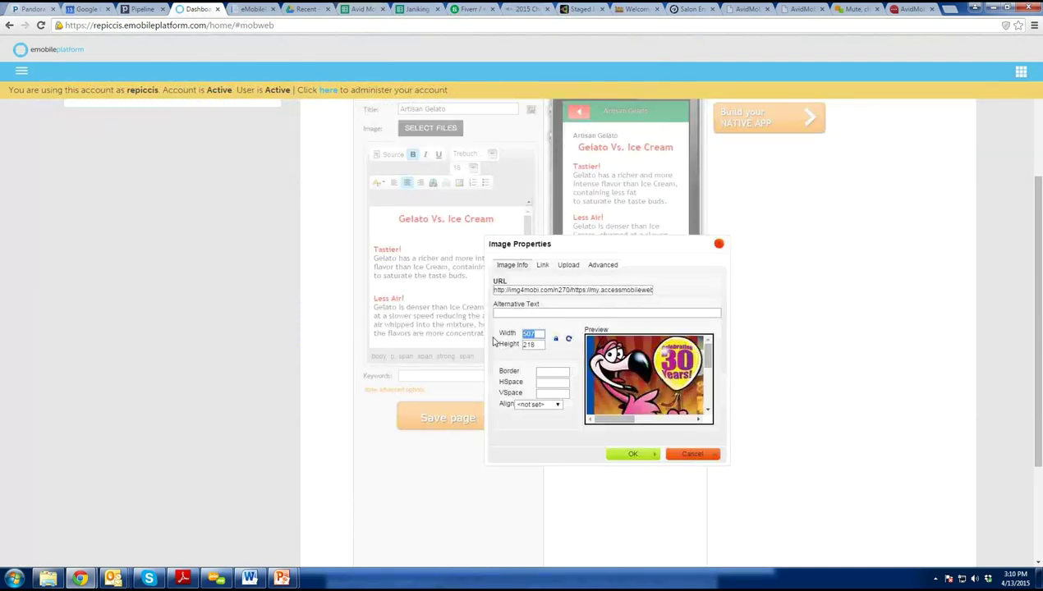
pyautogui.write('350')
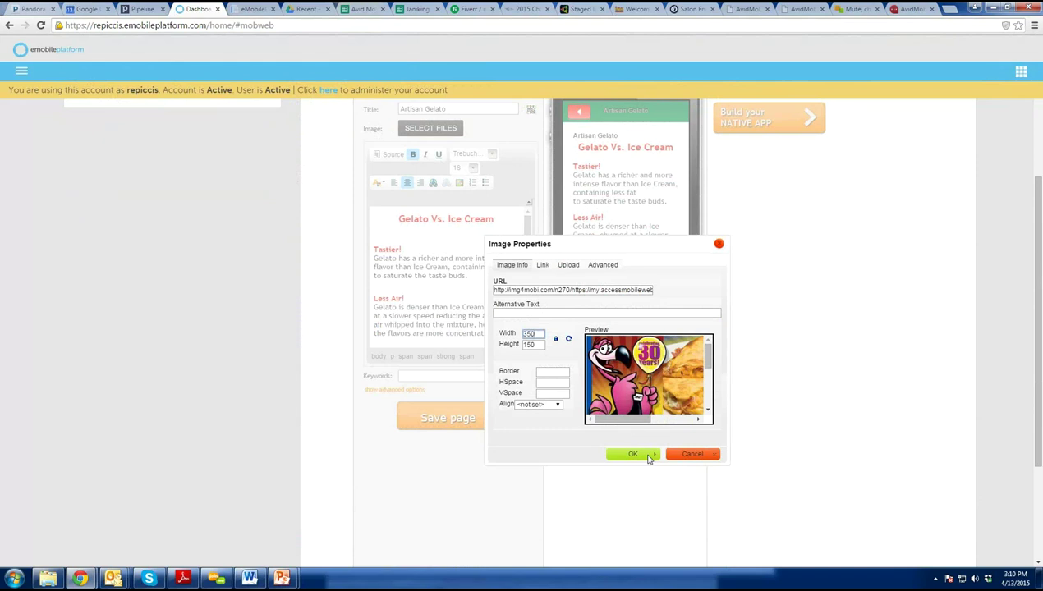
pyautogui.click(648, 457)
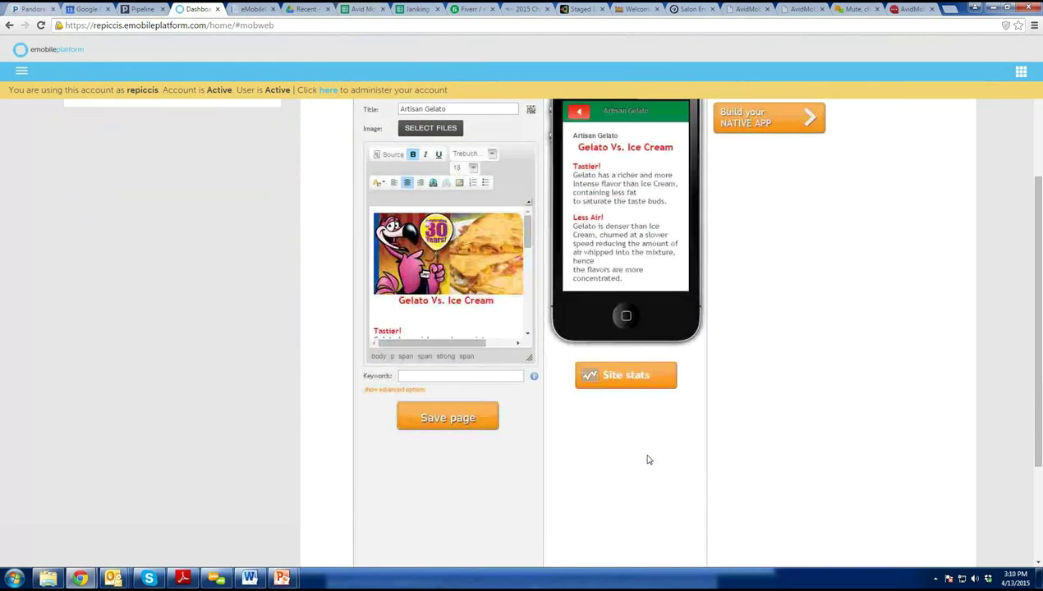
pyautogui.click(448, 419)
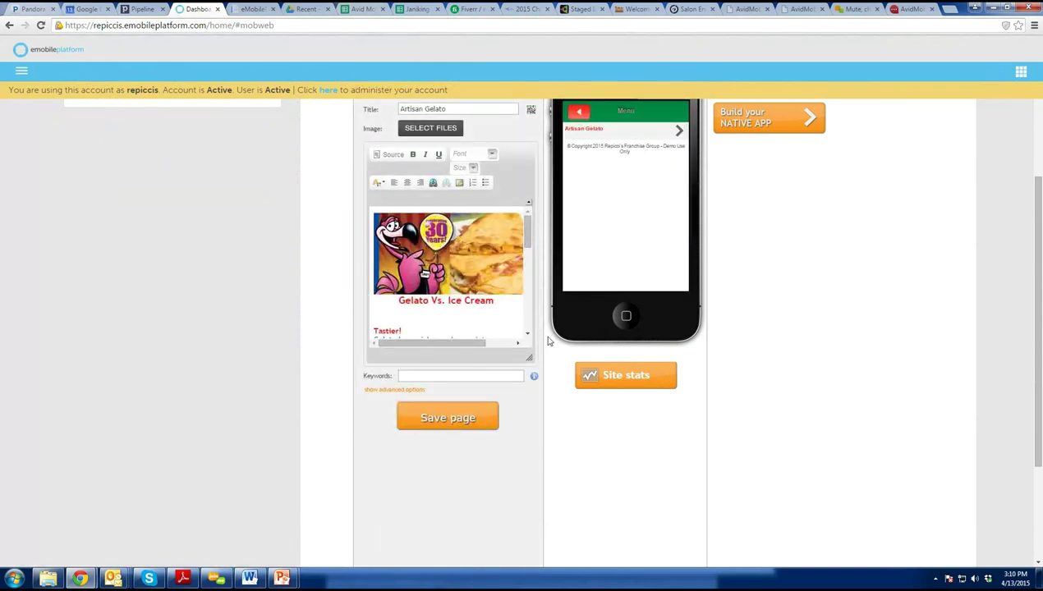
# Replace 'buds.' in the Tastier paragraph with 'type in whatever new'.
pyautogui.click(629, 130)
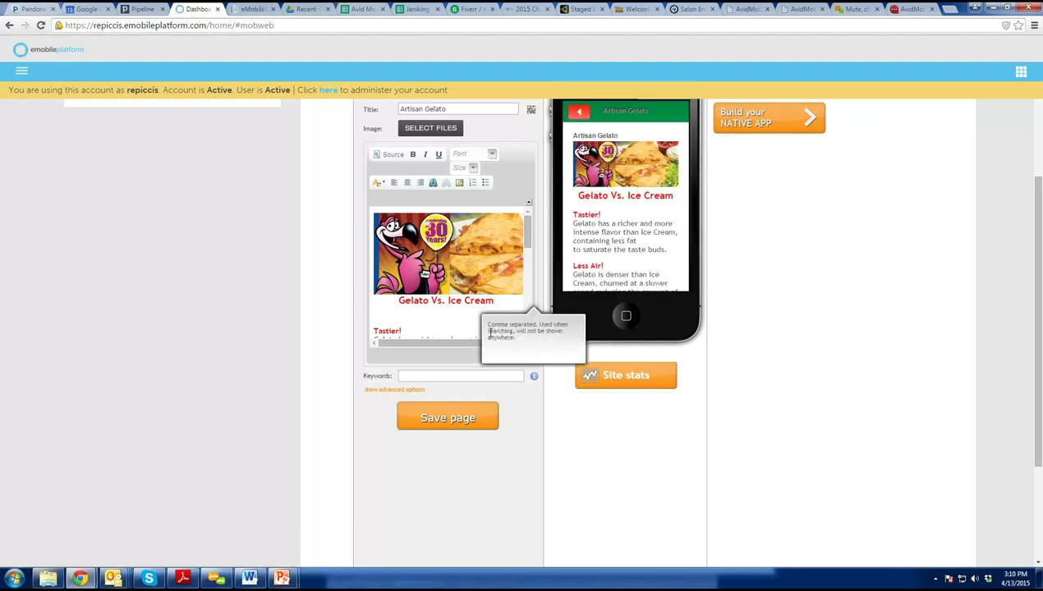
pyautogui.click(457, 312)
pyautogui.scroll(-3, 441, 308)
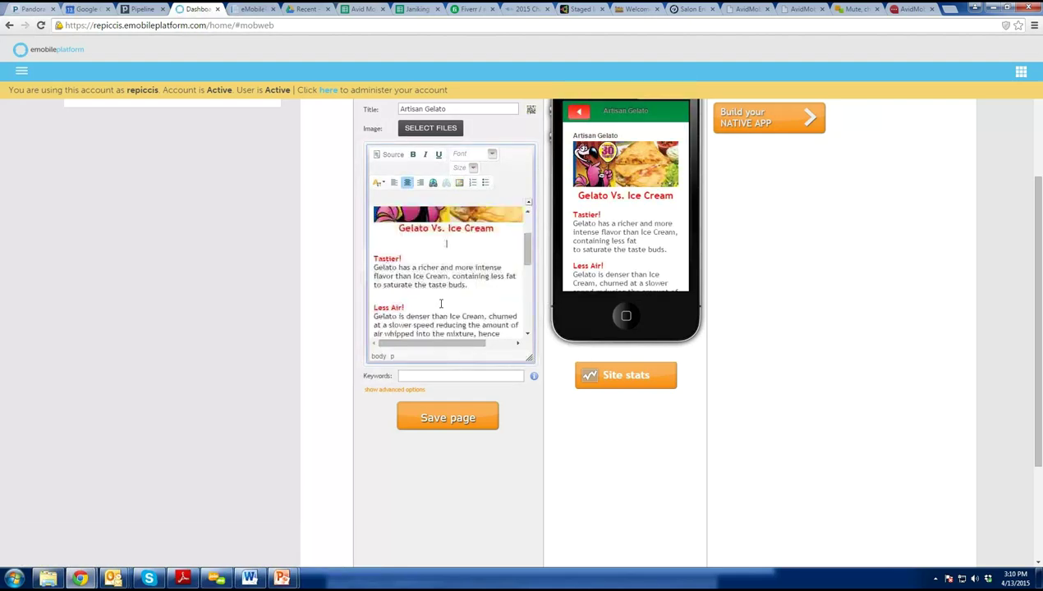
pyautogui.scroll(1, 441, 304)
pyautogui.moveTo(467, 285); pyautogui.dragTo(449, 286)
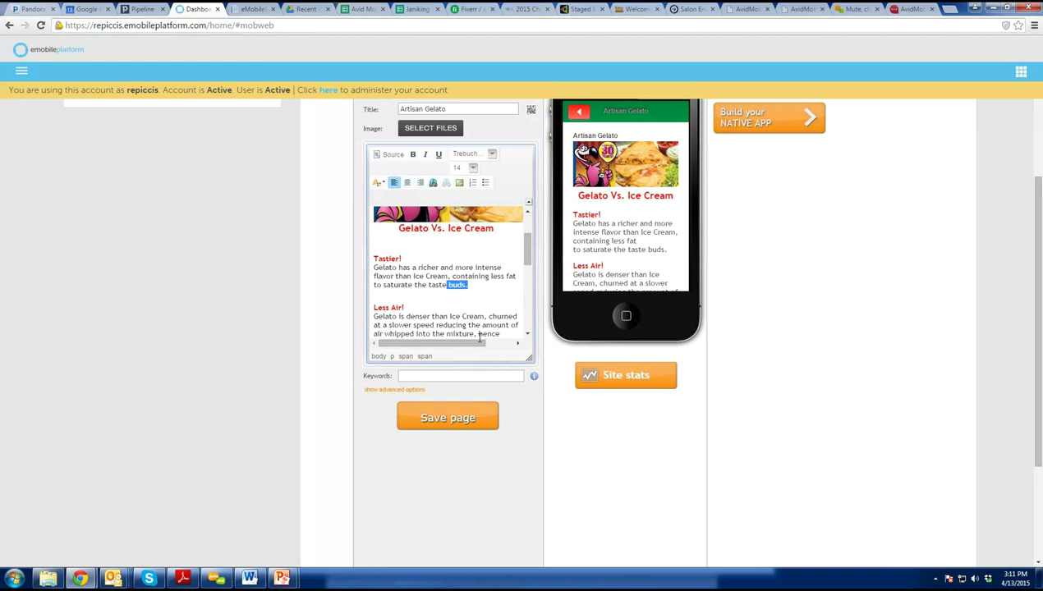
pyautogui.press('BackSpace')
pyautogui.write('type in whatever new info')
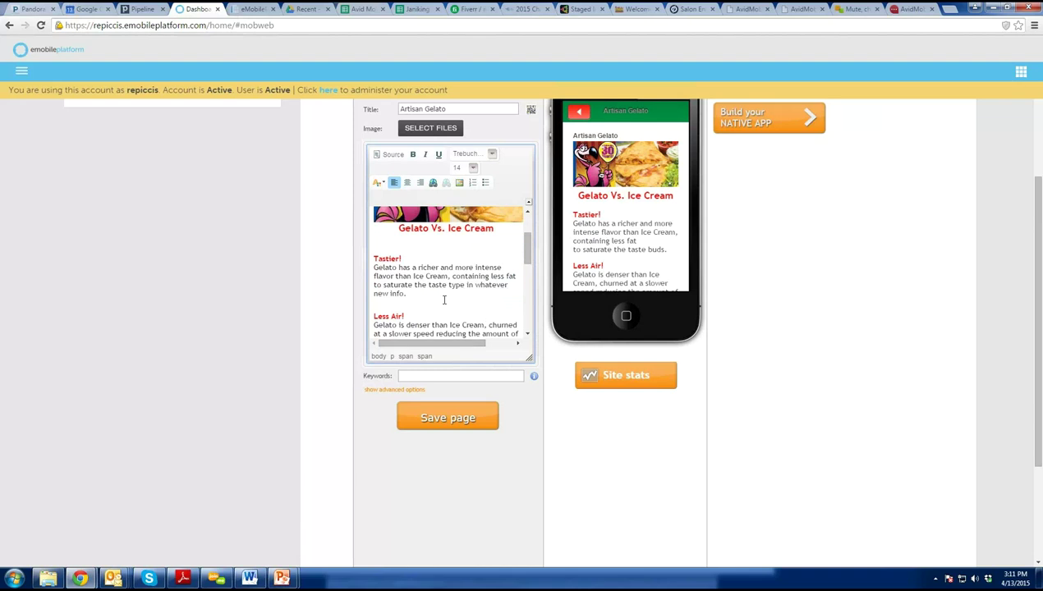
pyautogui.click(466, 421)
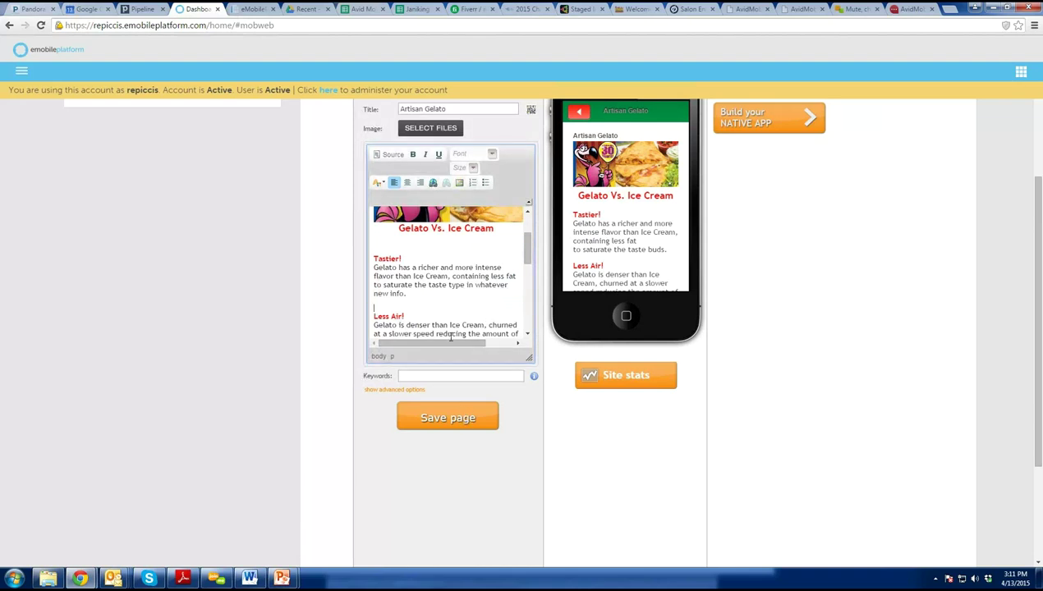
# Select the Tastier paragraph and try centering, left-aligning and bullets, leaving it unbulleted.
pyautogui.moveTo(424, 296); pyautogui.dragTo(457, 287)
pyautogui.moveTo(374, 265); pyautogui.dragTo(371, 269)
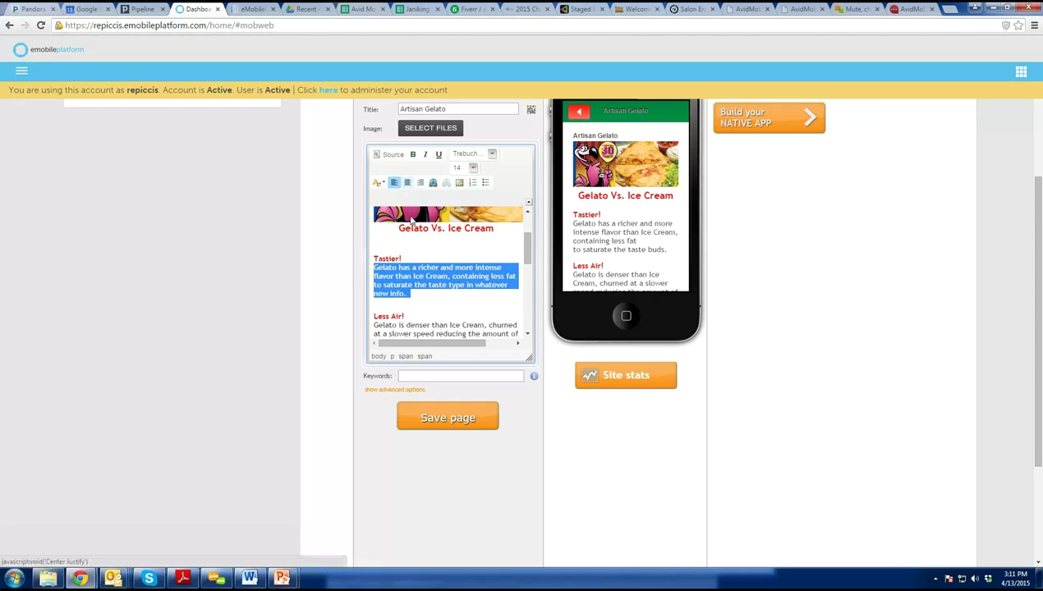
pyautogui.click(407, 183)
pyautogui.click(395, 182)
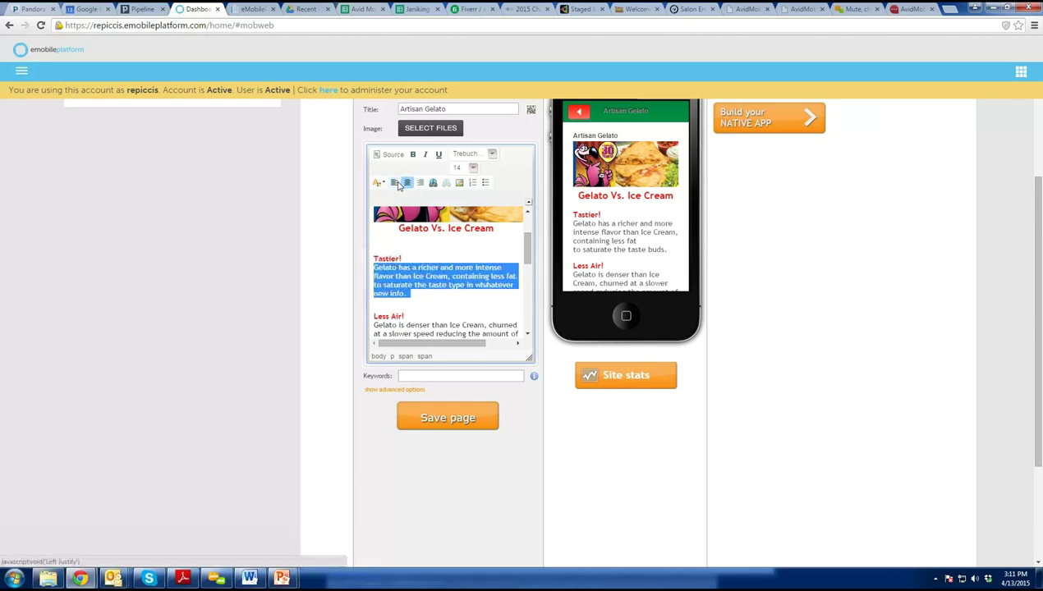
pyautogui.click(485, 183)
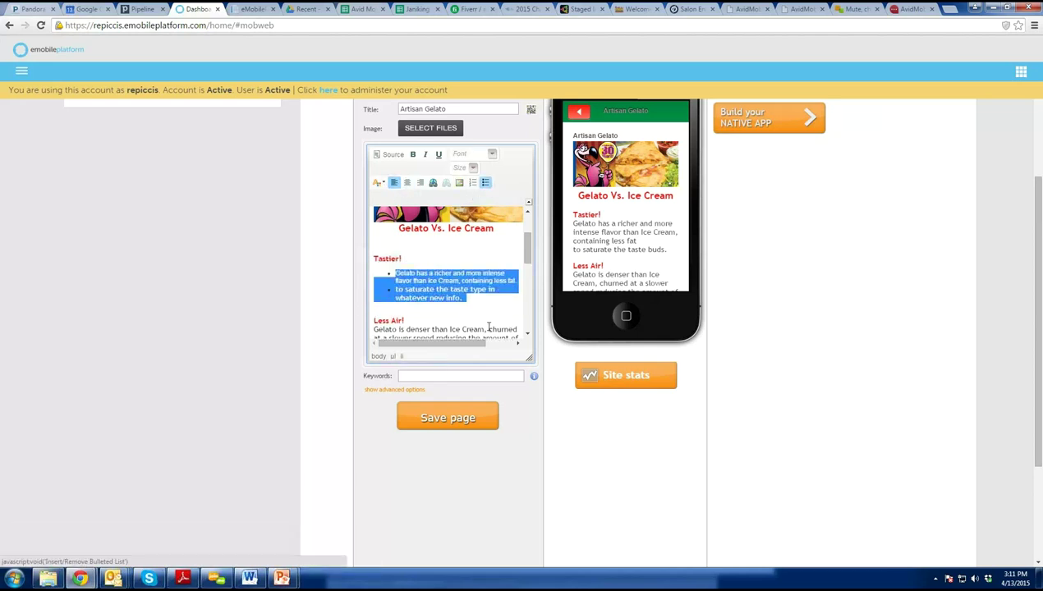
pyautogui.click(486, 182)
# Set the paragraph to size 16 and make 'Crea' in Ice Cream bold and underlined.
pyautogui.click(468, 168)
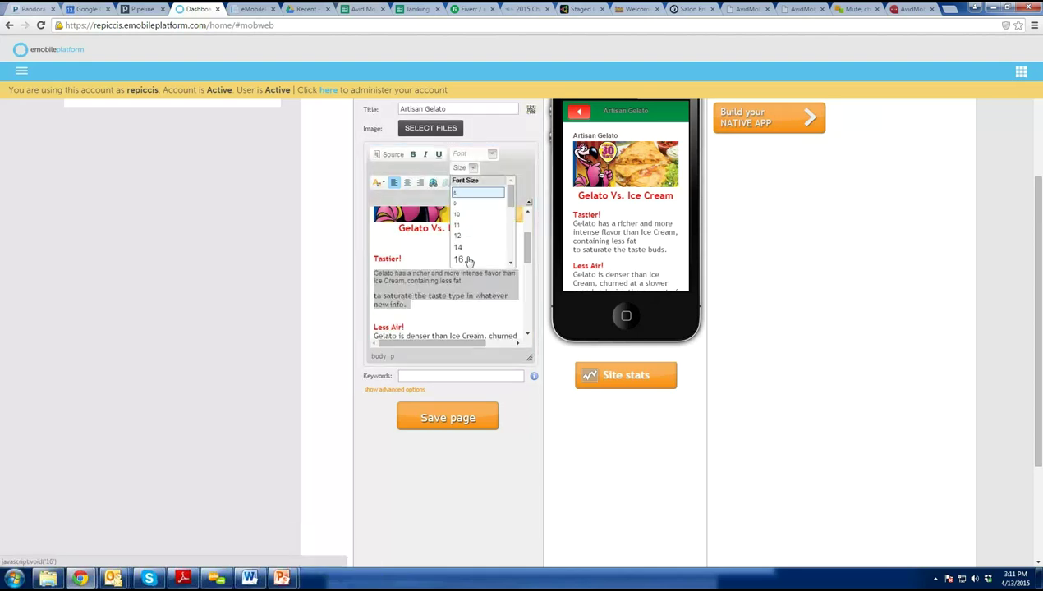
pyautogui.click(460, 260)
pyautogui.click(464, 285)
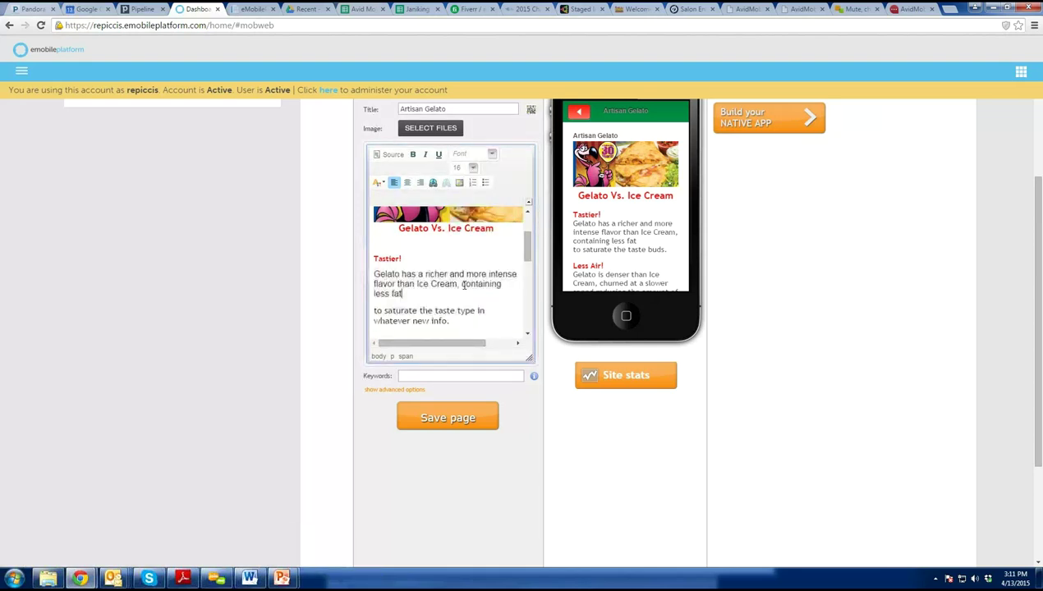
pyautogui.moveTo(449, 283); pyautogui.dragTo(428, 284)
pyautogui.click(412, 155)
pyautogui.click(438, 156)
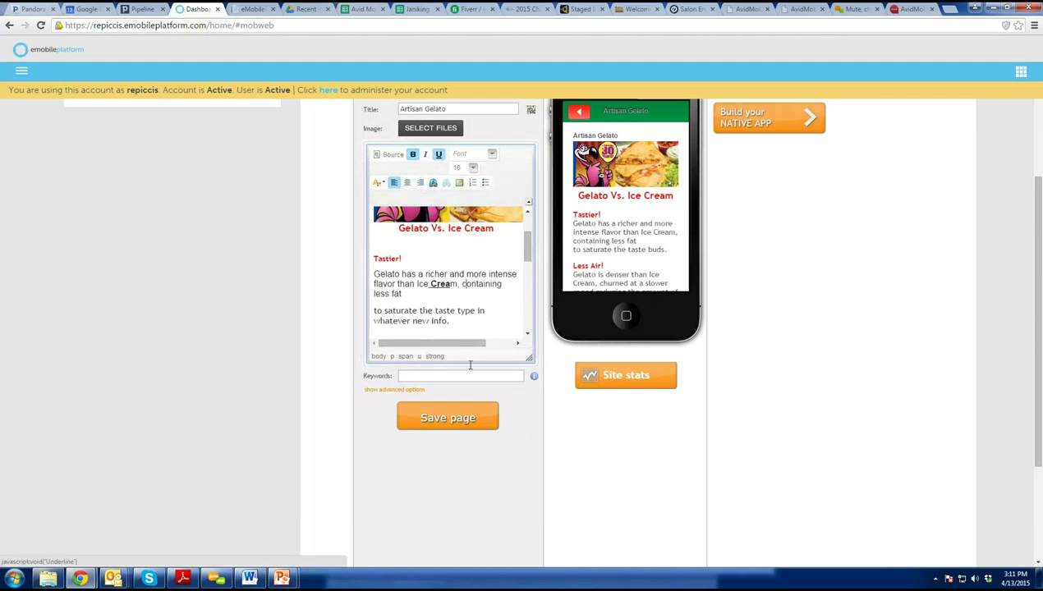
pyautogui.click(407, 288)
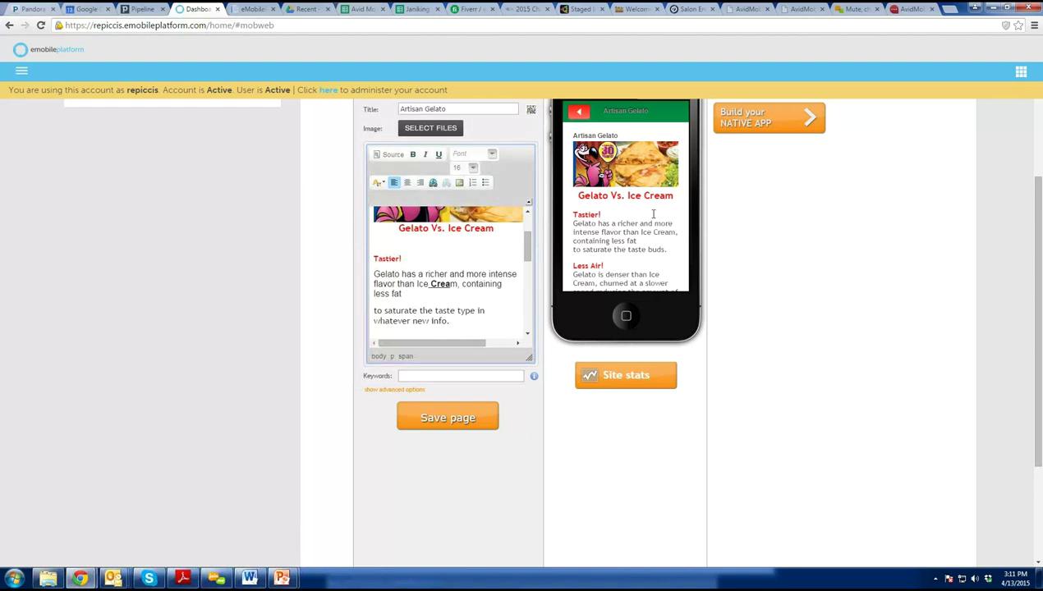
pyautogui.scroll(2, 632, 341)
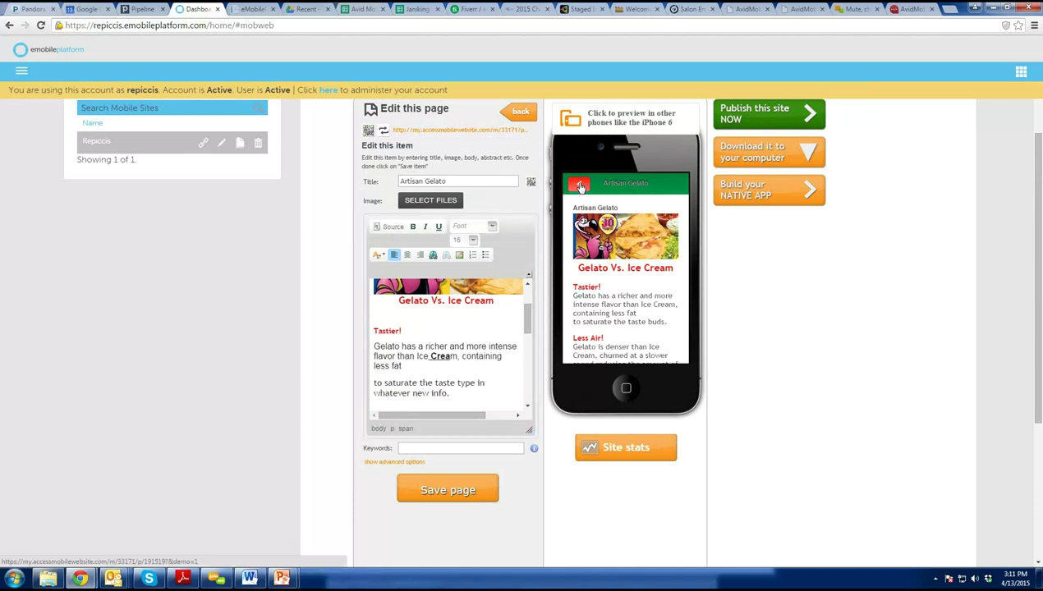
# Return to the Repiccis page list and drag Locations just below Real Italian.
pyautogui.click(581, 186)
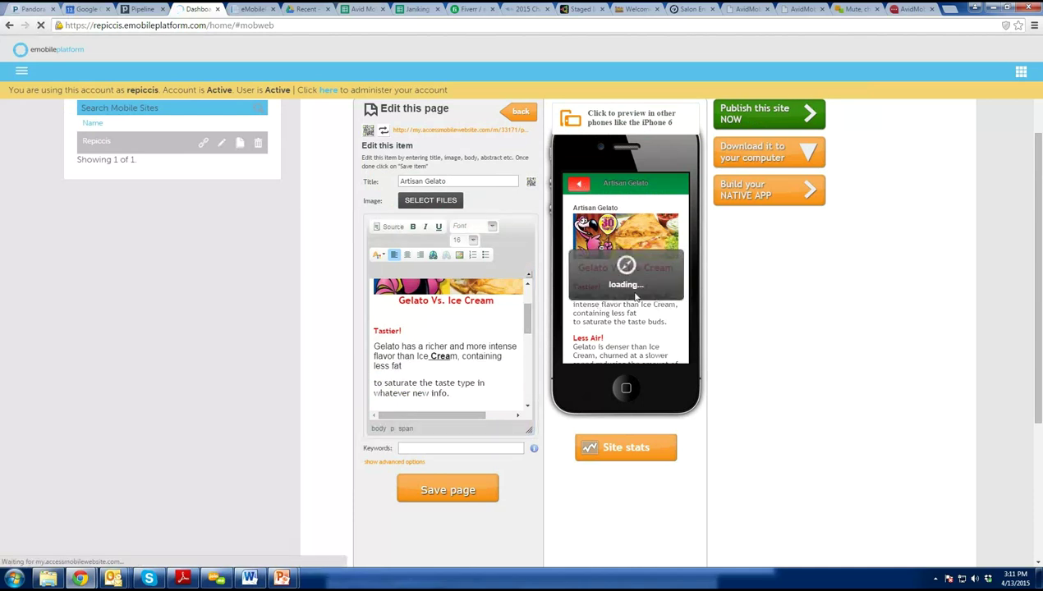
pyautogui.click(518, 119)
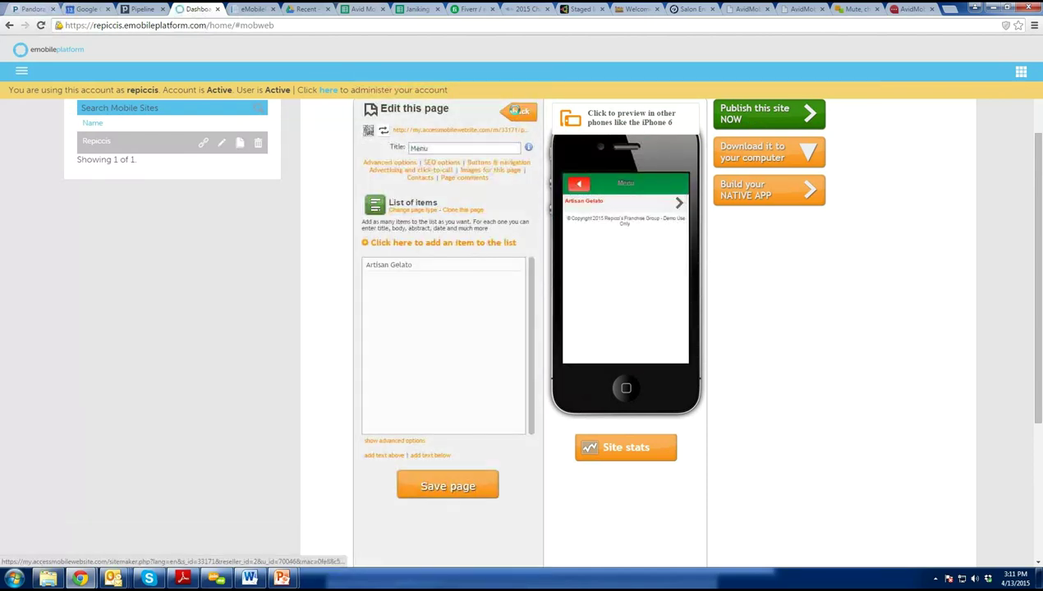
pyautogui.click(517, 114)
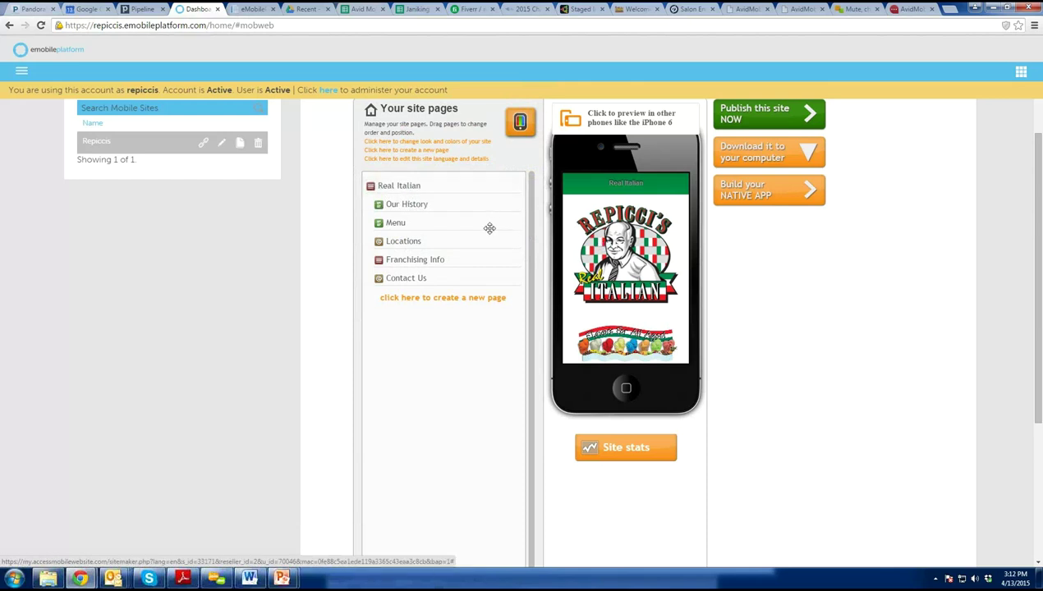
pyautogui.moveTo(465, 240); pyautogui.dragTo(467, 281)
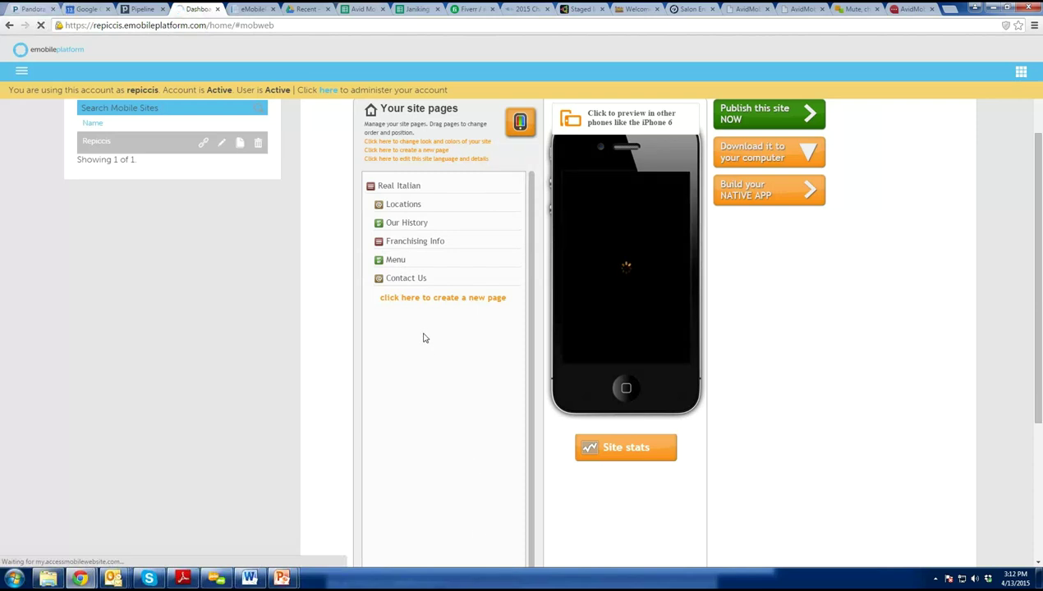
pyautogui.scroll(1, 443, 473)
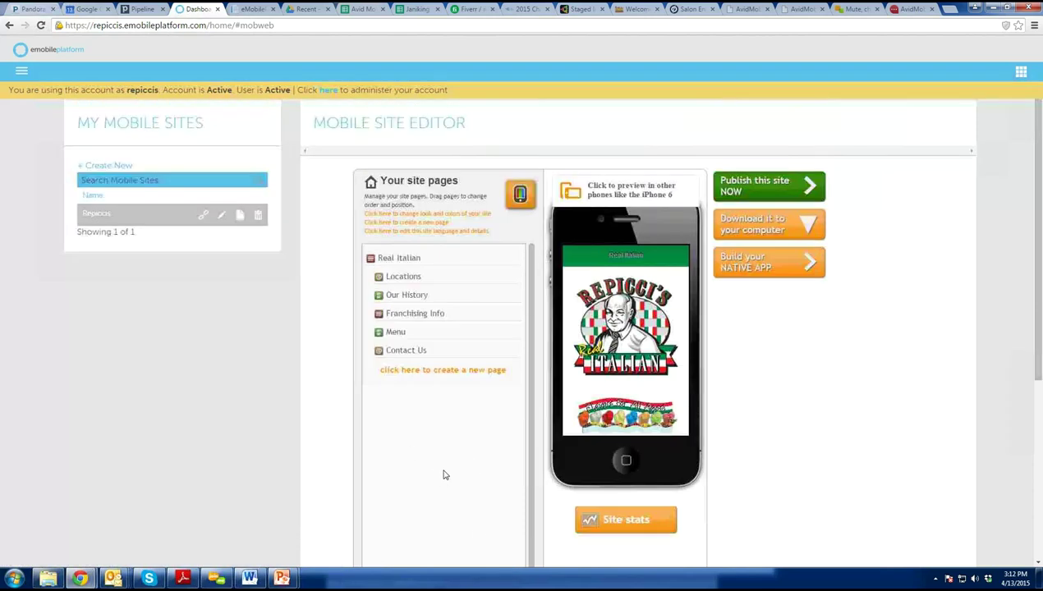
# Open the Tools tutorial videos list from the Main Menu.
pyautogui.click(21, 71)
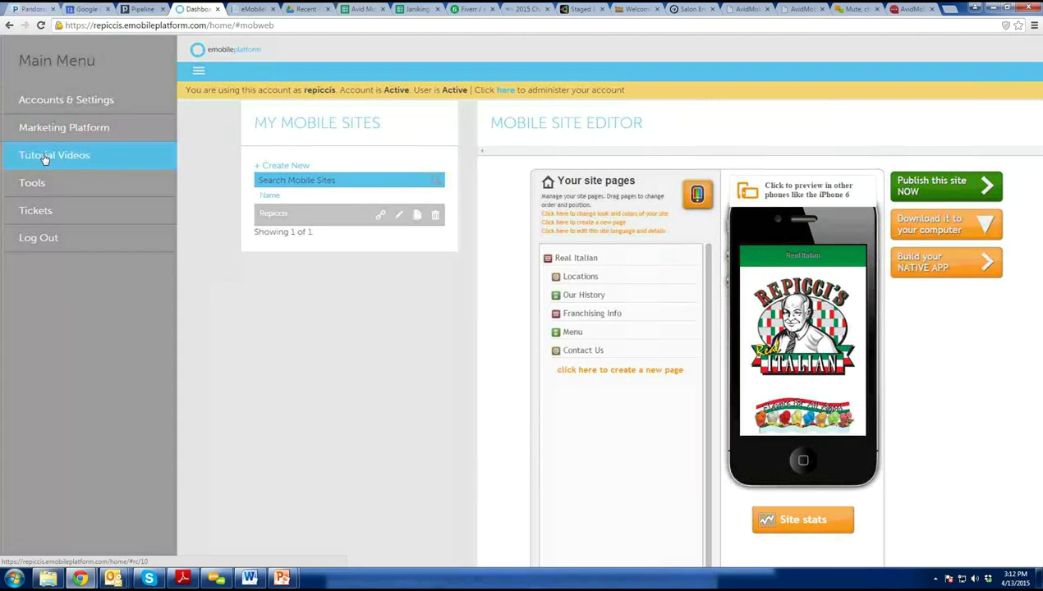
pyautogui.click(45, 157)
pyautogui.click(46, 131)
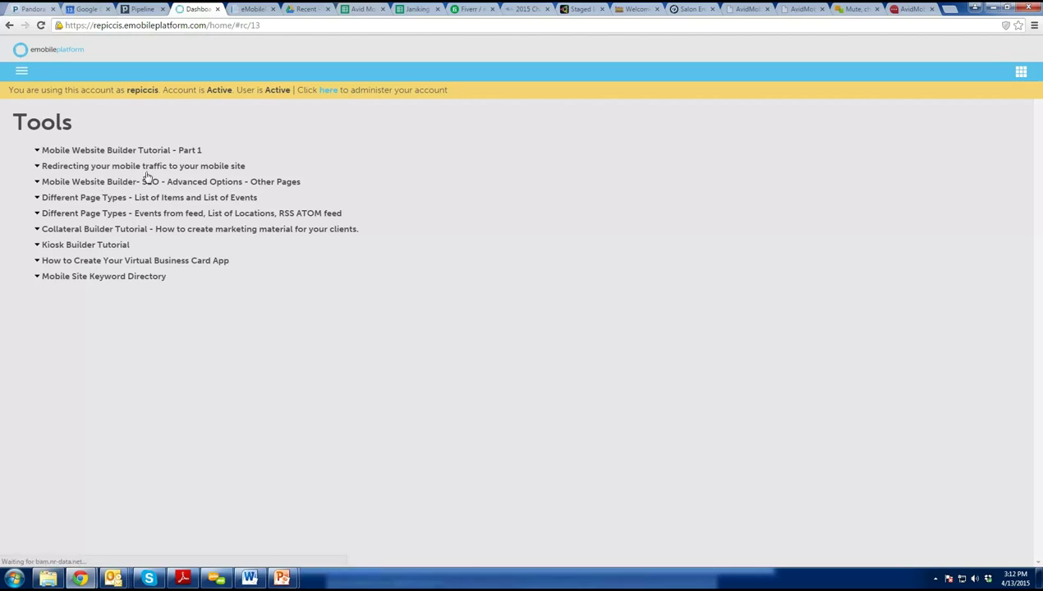
# Go to Tools > Mobile Websites to reach the My Mobile Sites list.
pyautogui.click(24, 72)
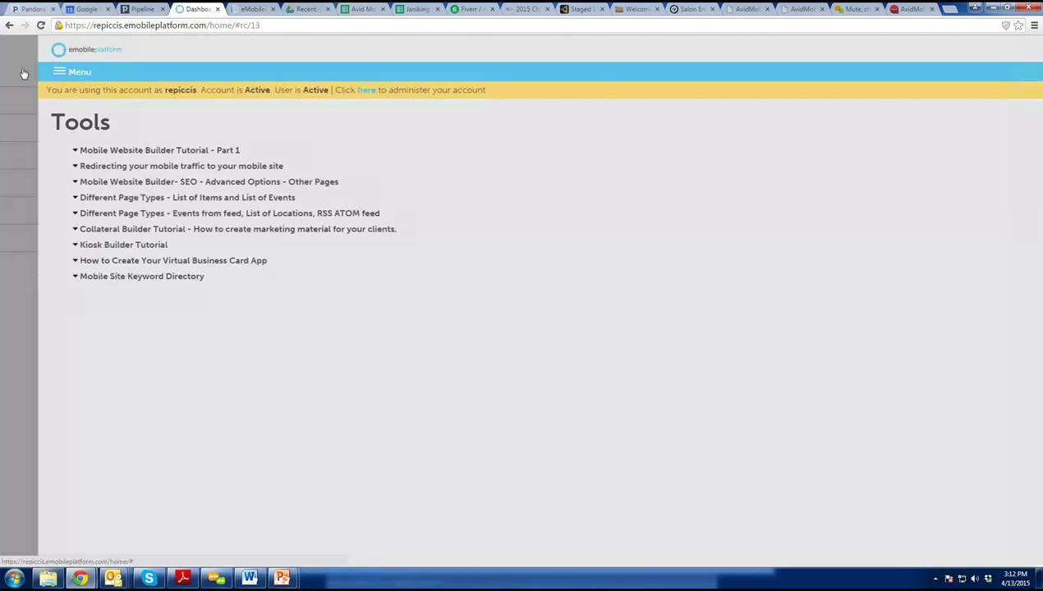
pyautogui.click(45, 184)
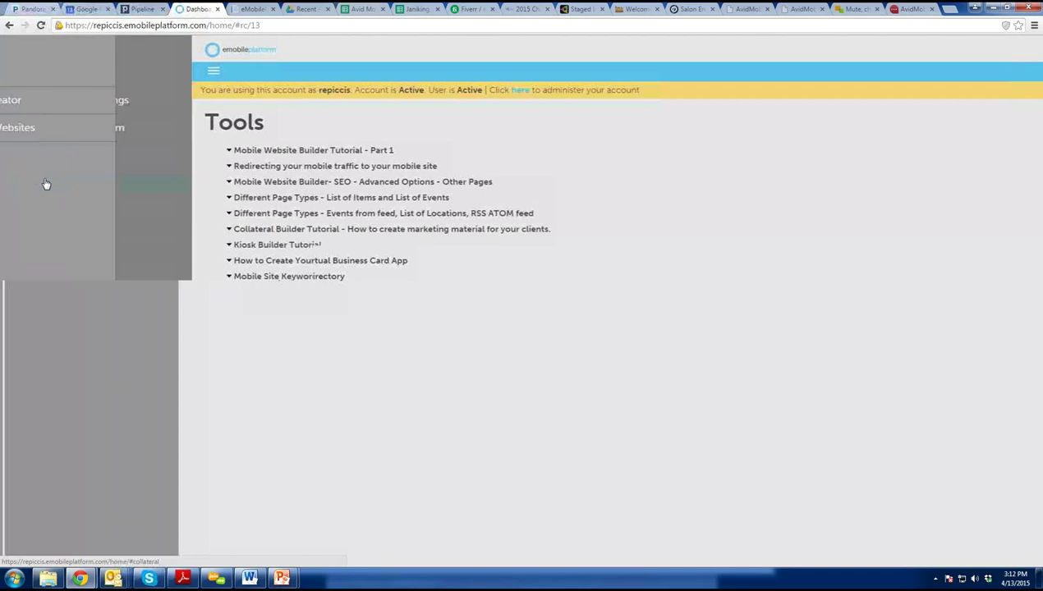
pyautogui.click(54, 130)
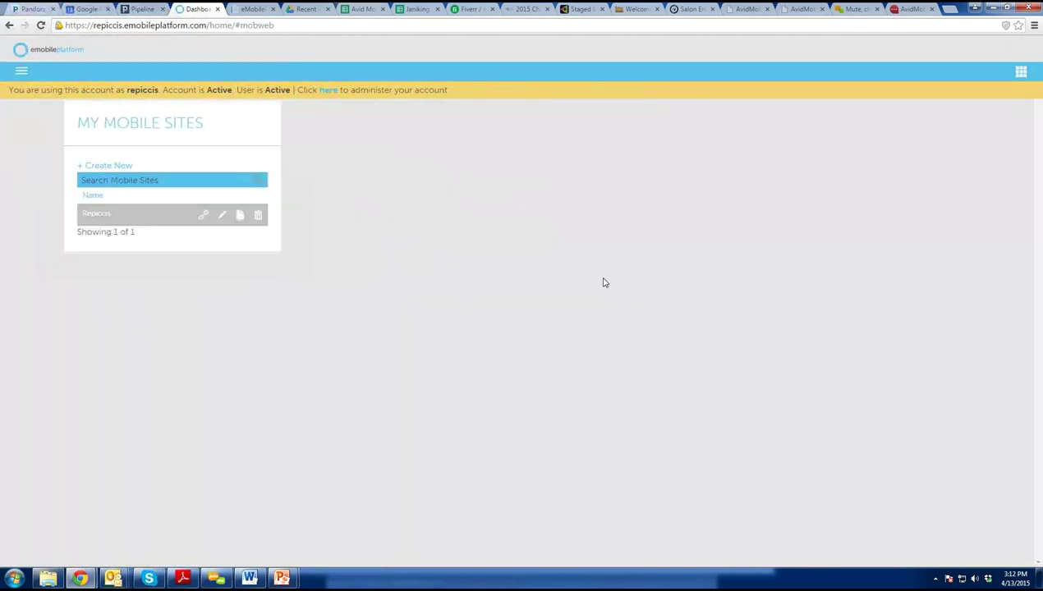
# Reopen the Repiccis site in the editor and start creating a new page.
pyautogui.click(227, 218)
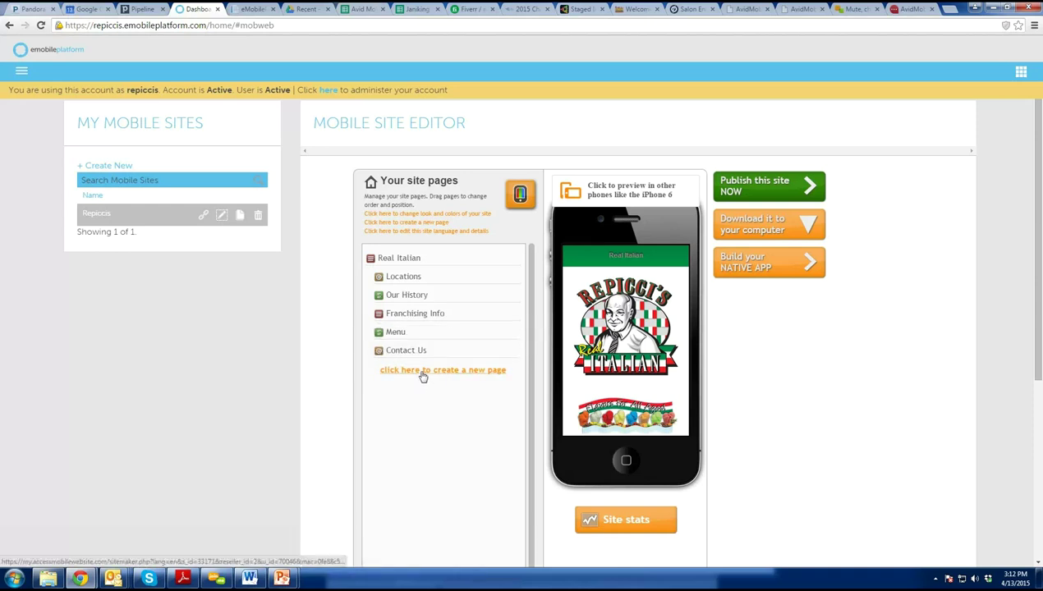
pyautogui.click(420, 371)
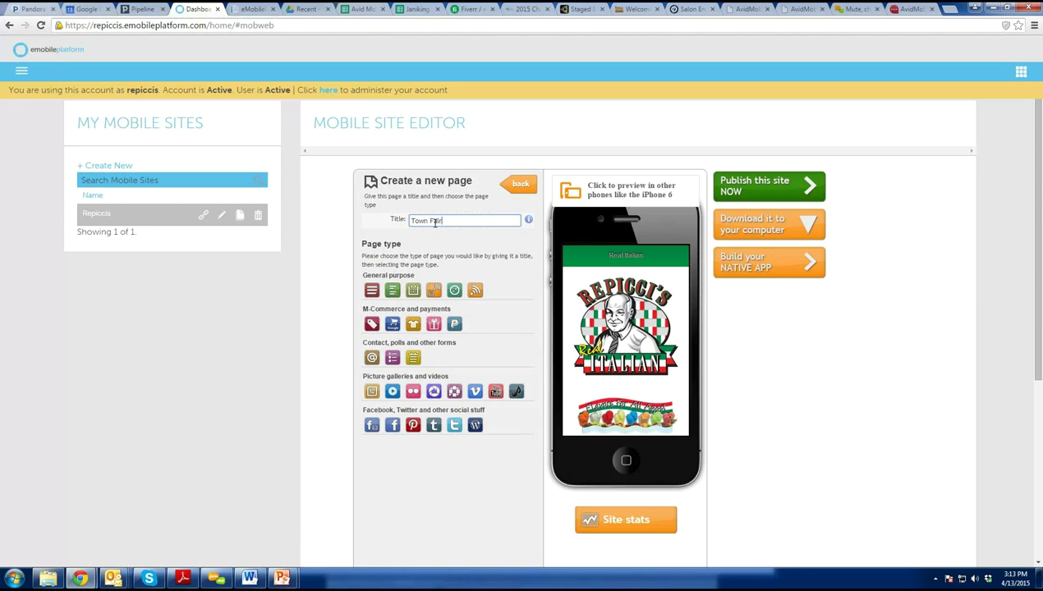
# Create the Town Fair page as a content block and bring up image insertion in its body.
pyautogui.click(371, 292)
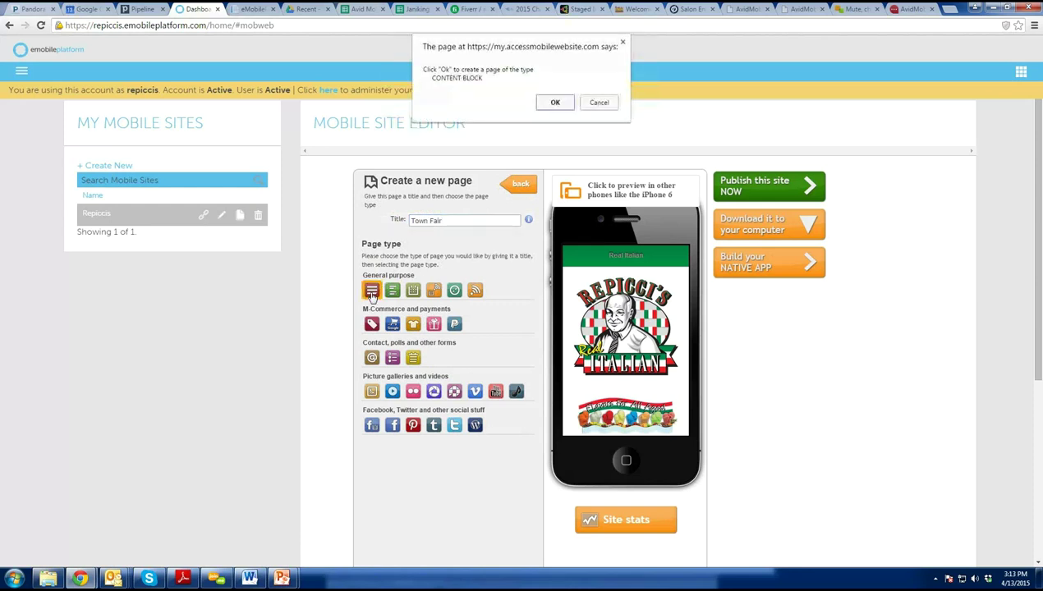
pyautogui.click(555, 105)
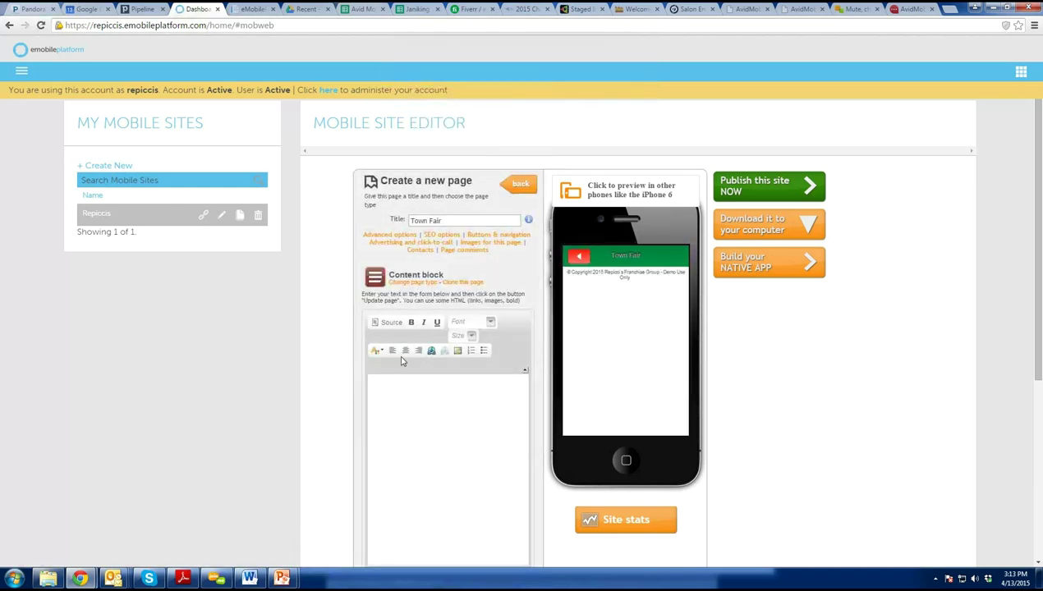
pyautogui.click(415, 378)
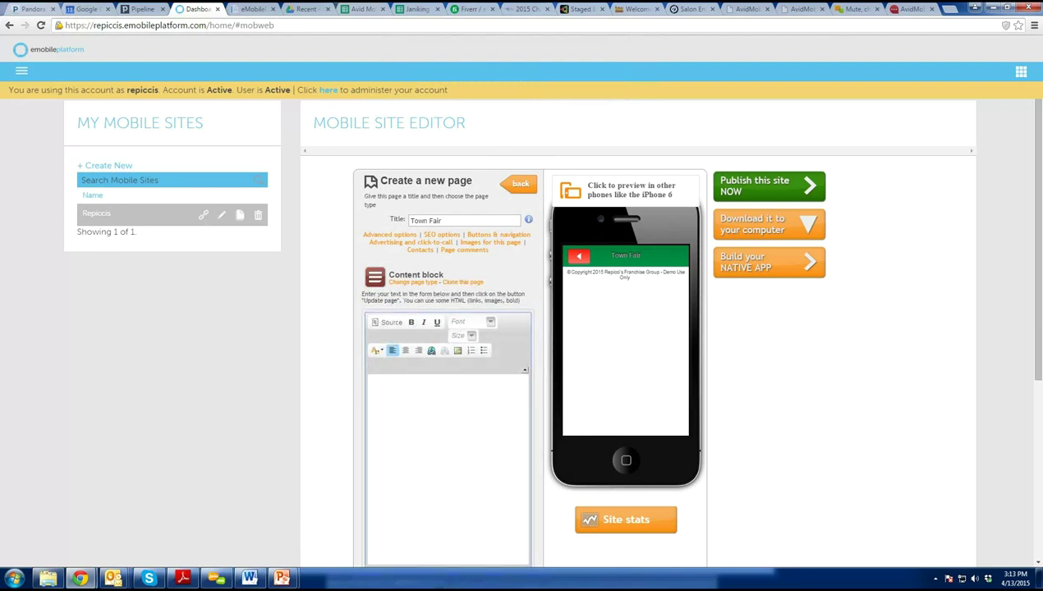
pyautogui.click(458, 352)
# Upload the image '200 locations.JPG' from the computer to the server.
pyautogui.click(568, 409)
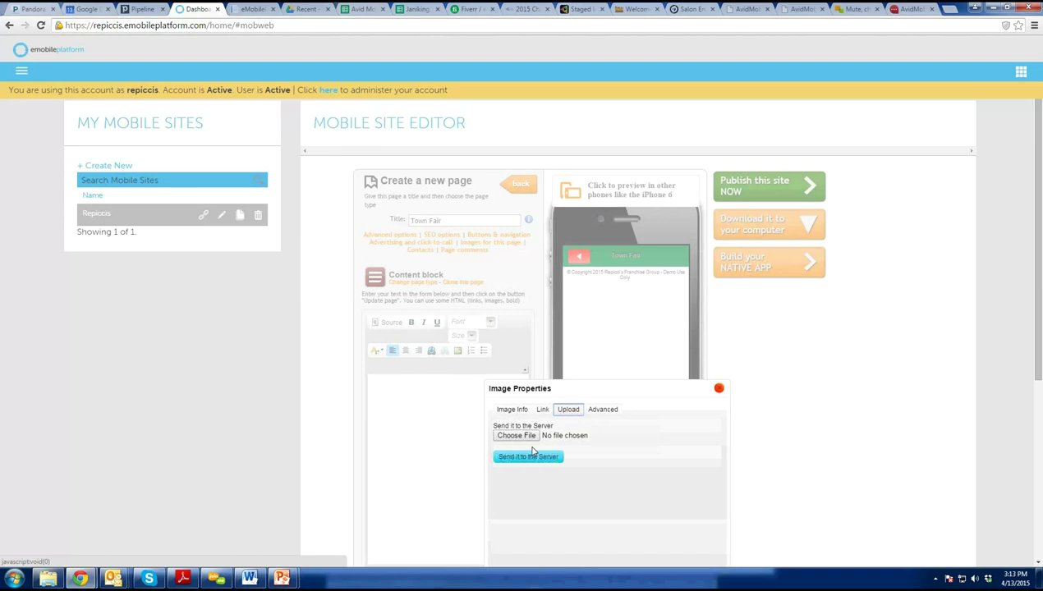
pyautogui.click(516, 436)
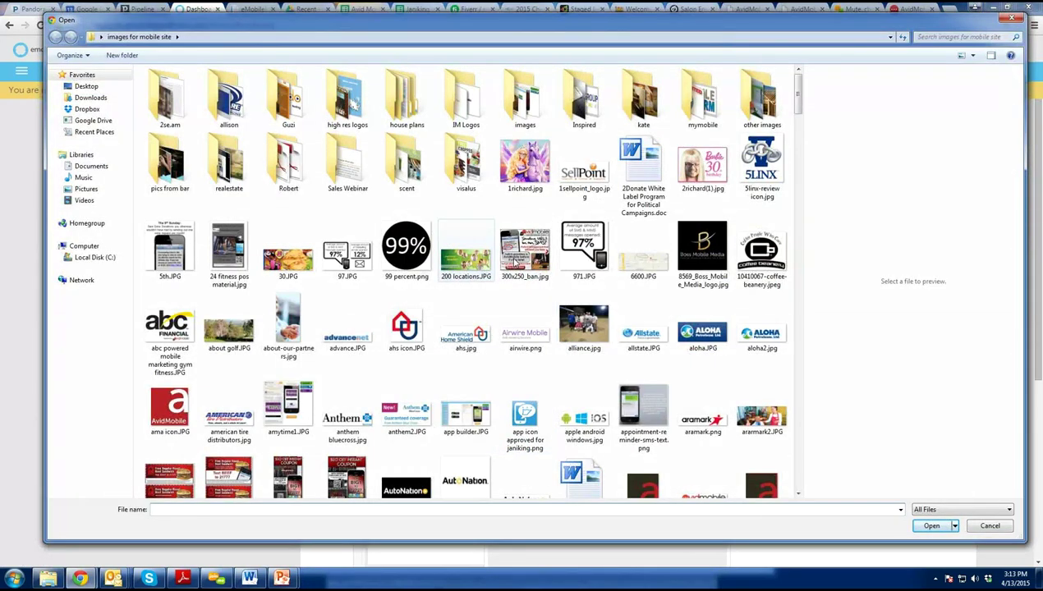
pyautogui.doubleClick(457, 263)
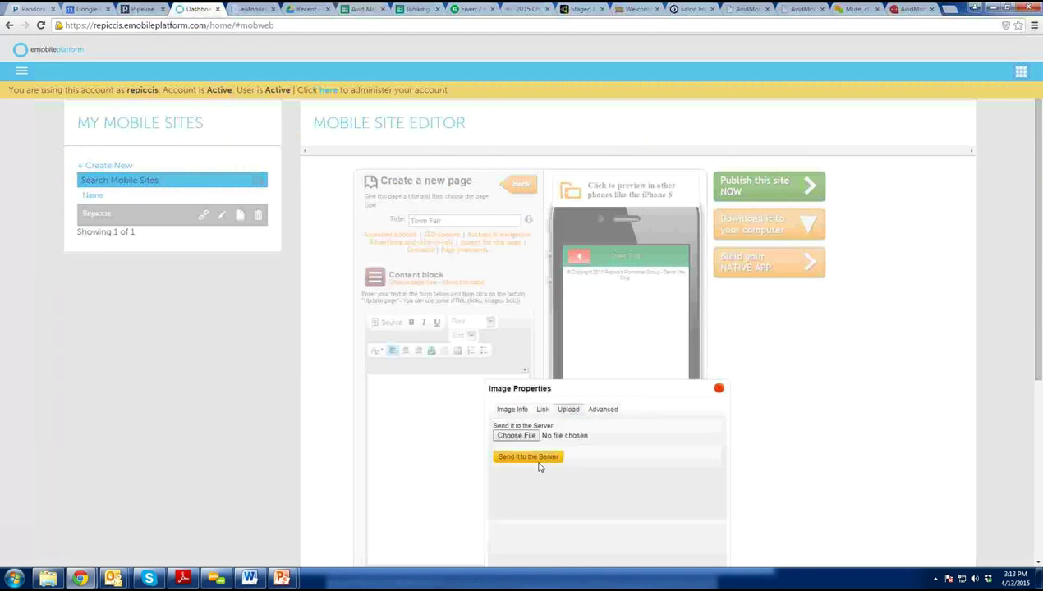
pyautogui.click(536, 462)
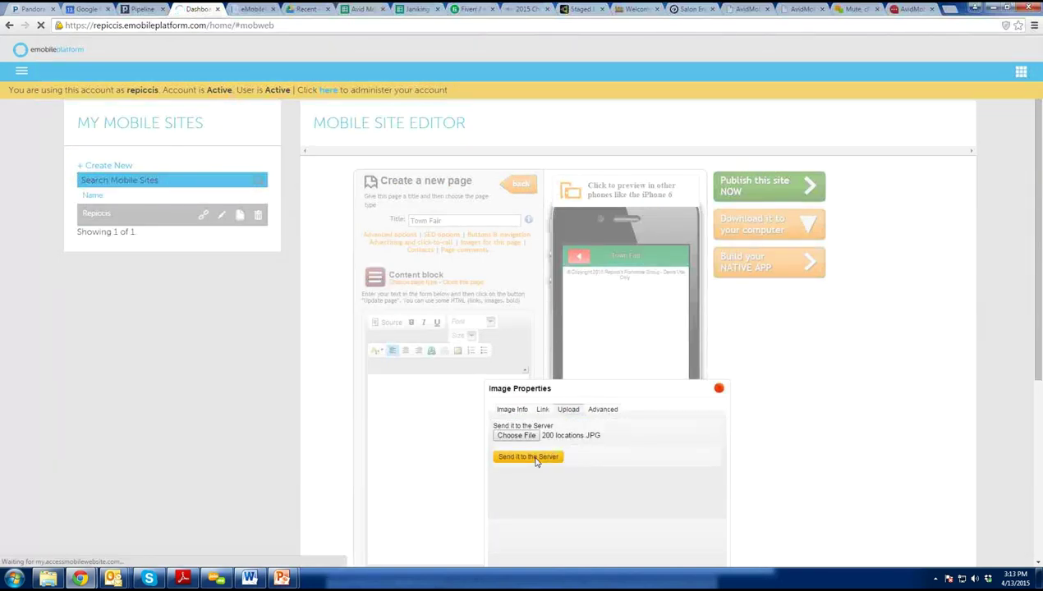
pyautogui.click(598, 93)
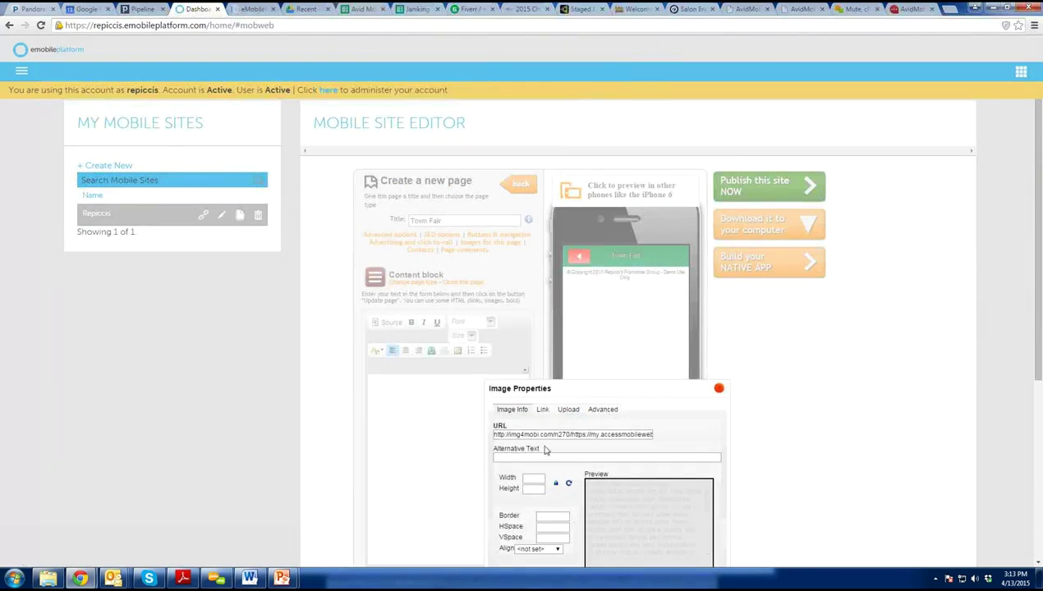
# Resize the banner image to width 350 and insert it into the page body.
pyautogui.moveTo(538, 478); pyautogui.dragTo(480, 472)
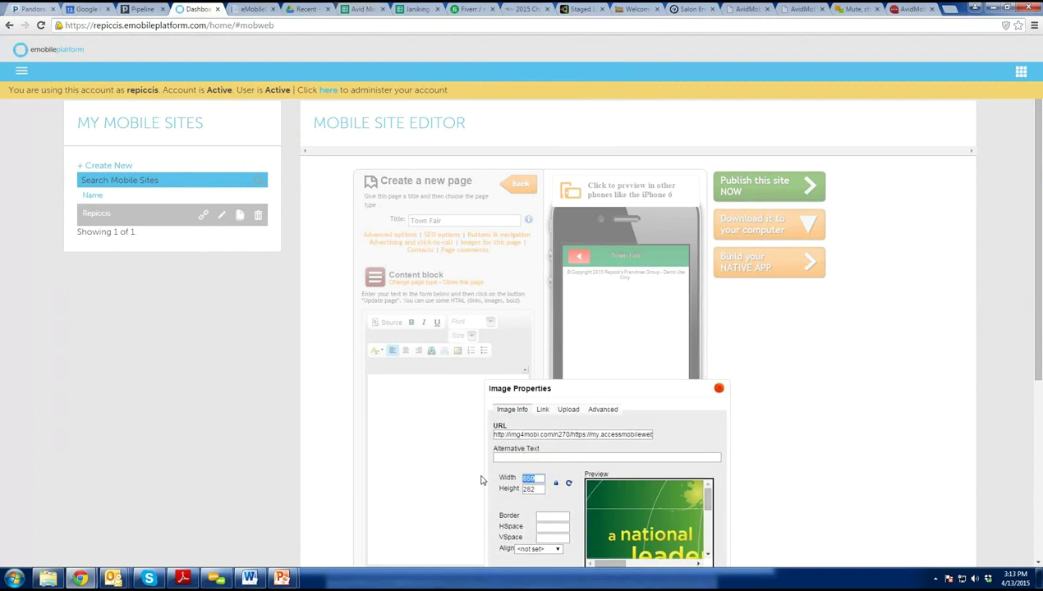
pyautogui.write('350')
pyautogui.scroll(-2, 468, 475)
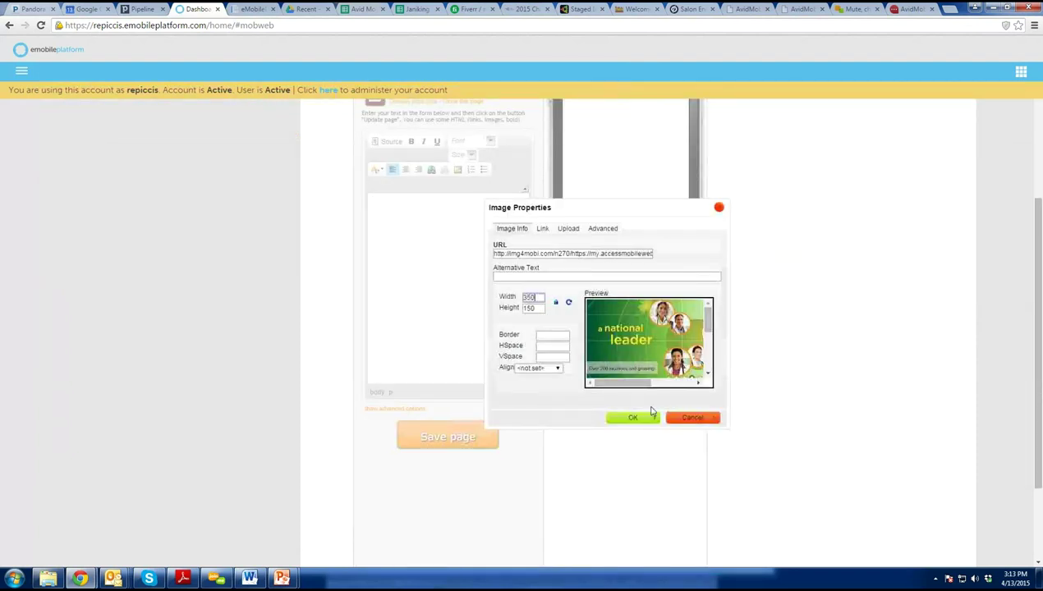
pyautogui.click(647, 422)
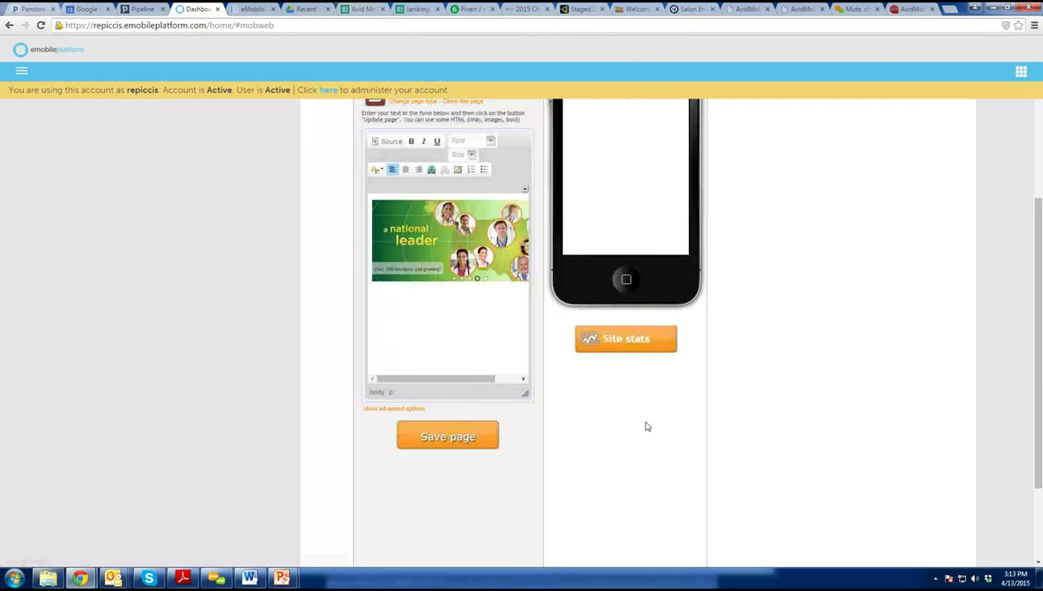
pyautogui.click(480, 321)
# Add 'about the event' and two bold, size-16 bulleted lines below the banner, then save the page.
pyautogui.hscroll(1, 480, 322)
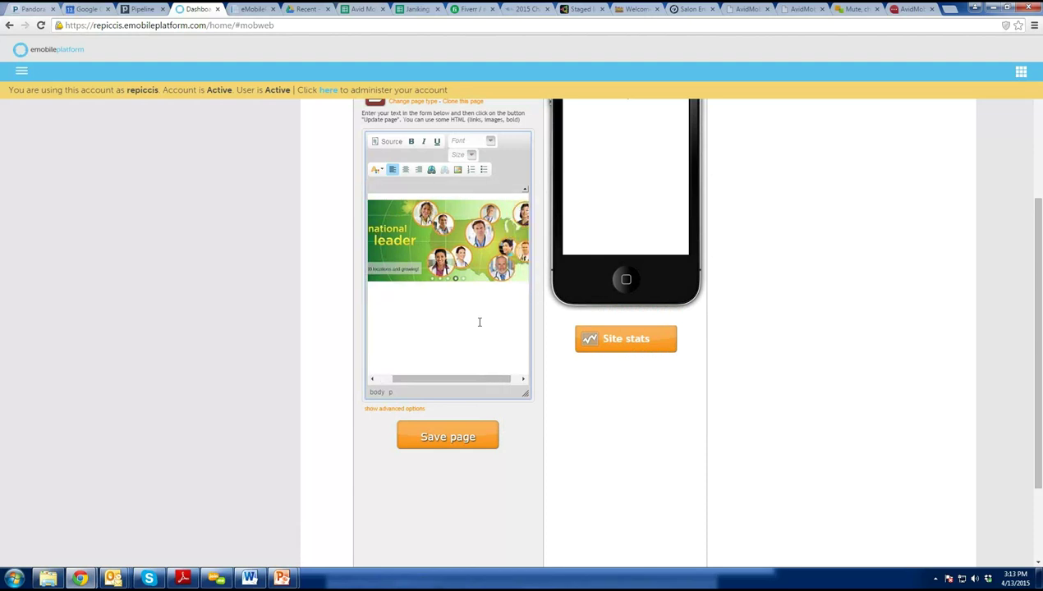
pyautogui.write('about the event.')
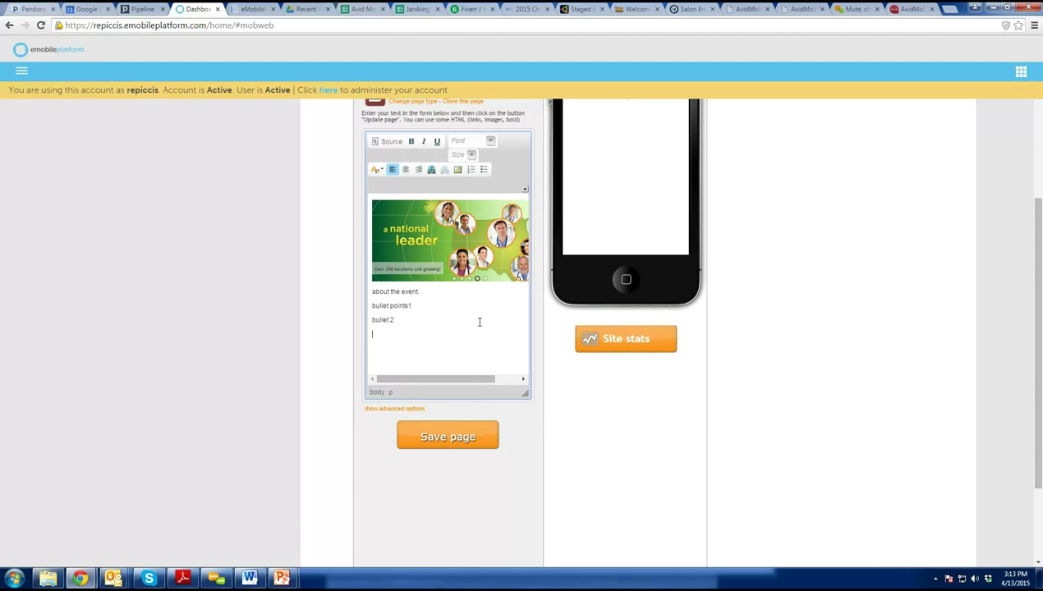
pyautogui.moveTo(402, 318); pyautogui.dragTo(373, 303)
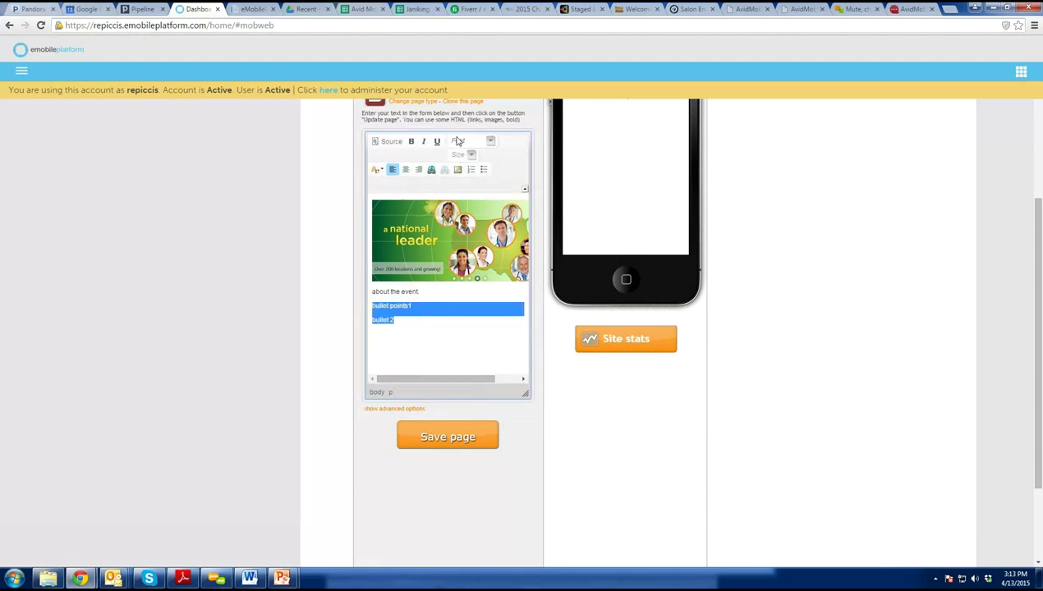
pyautogui.click(411, 141)
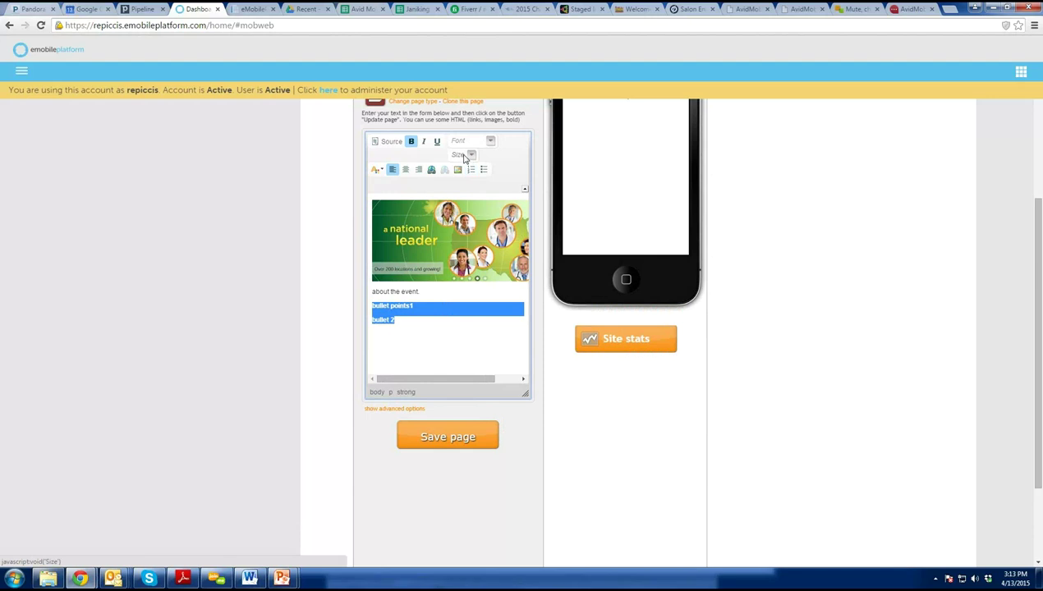
pyautogui.click(464, 157)
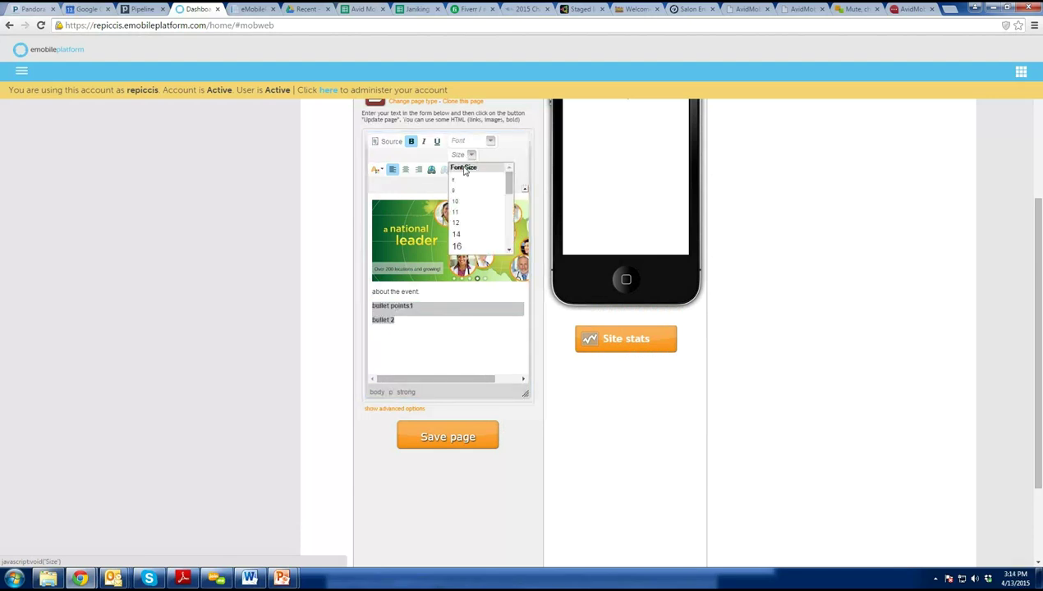
pyautogui.click(465, 247)
pyautogui.click(483, 170)
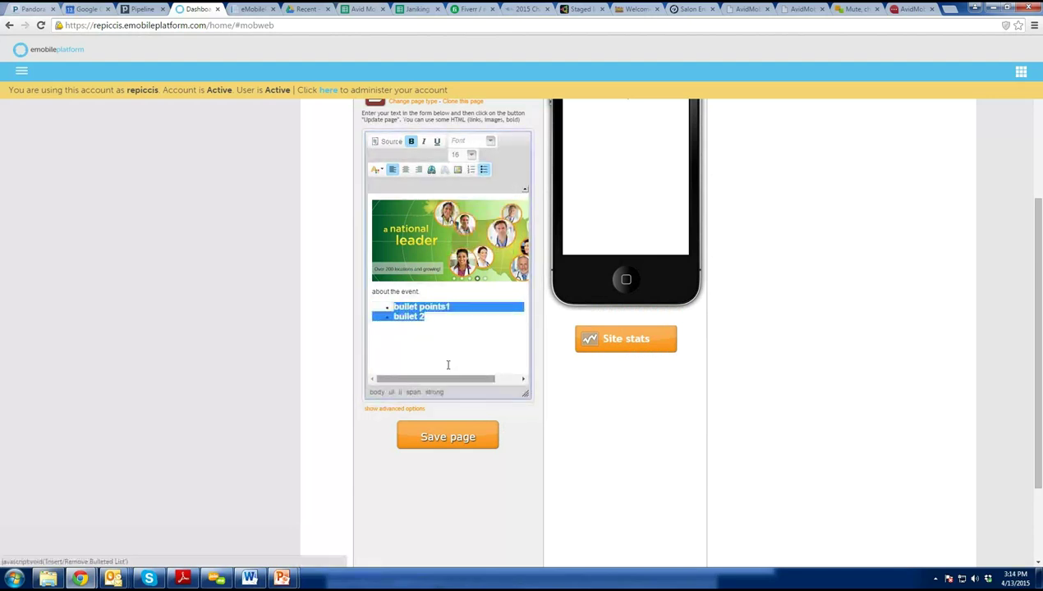
pyautogui.click(438, 353)
pyautogui.click(456, 437)
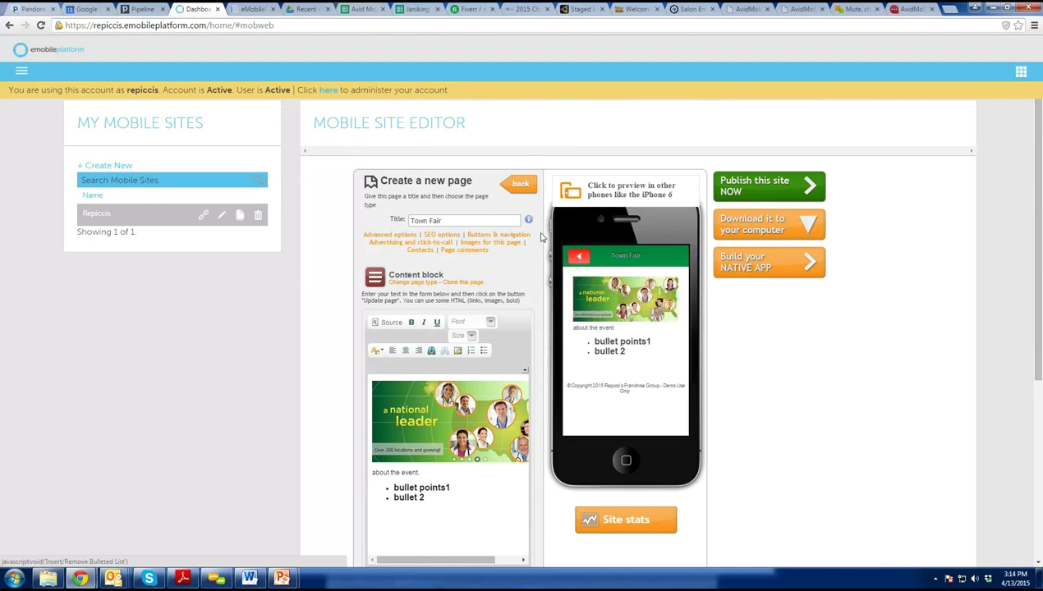
# Copy the Town Fair page's link address, then delete Town Fair from the page list.
pyautogui.click(516, 189)
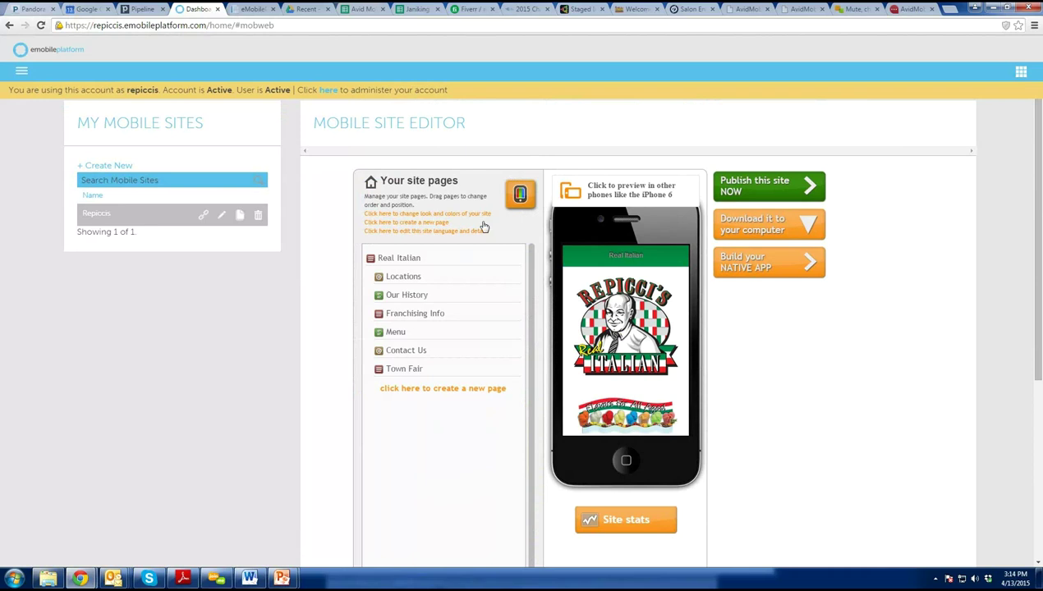
pyautogui.click(416, 370)
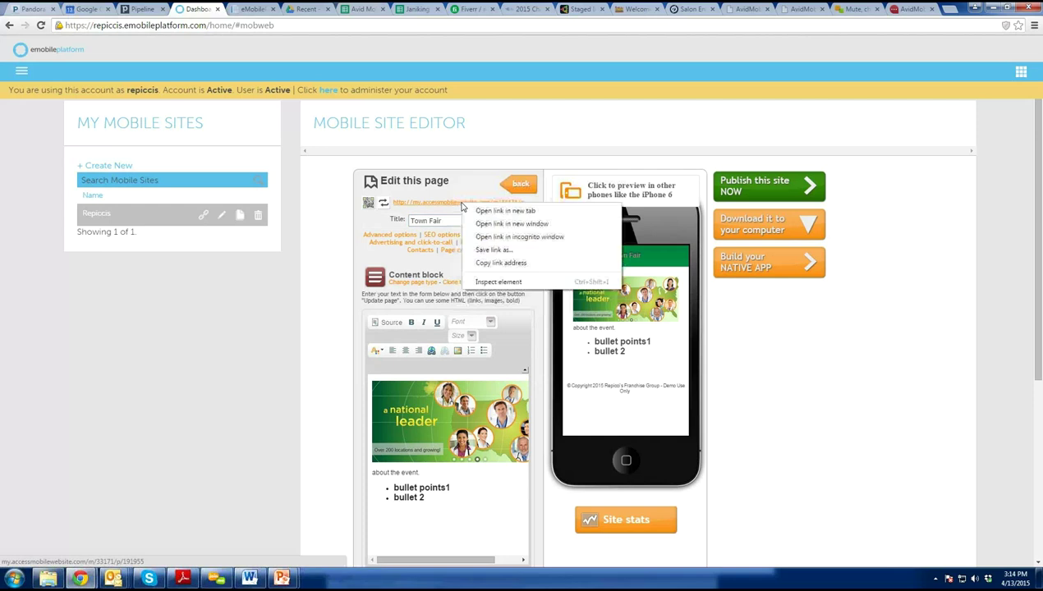
pyautogui.rightClick(458, 203)
pyautogui.click(487, 263)
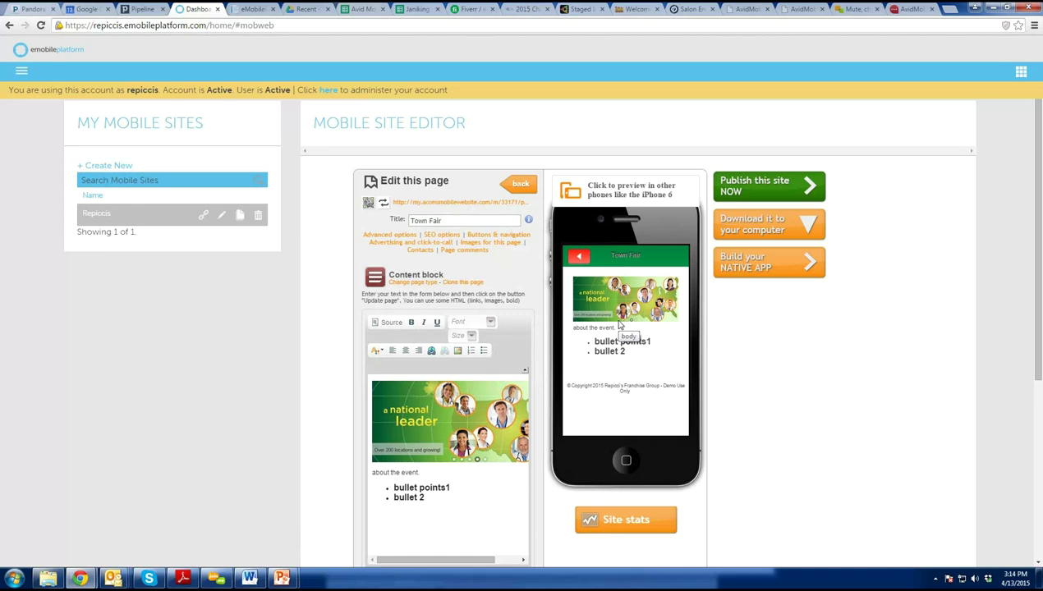
pyautogui.click(521, 186)
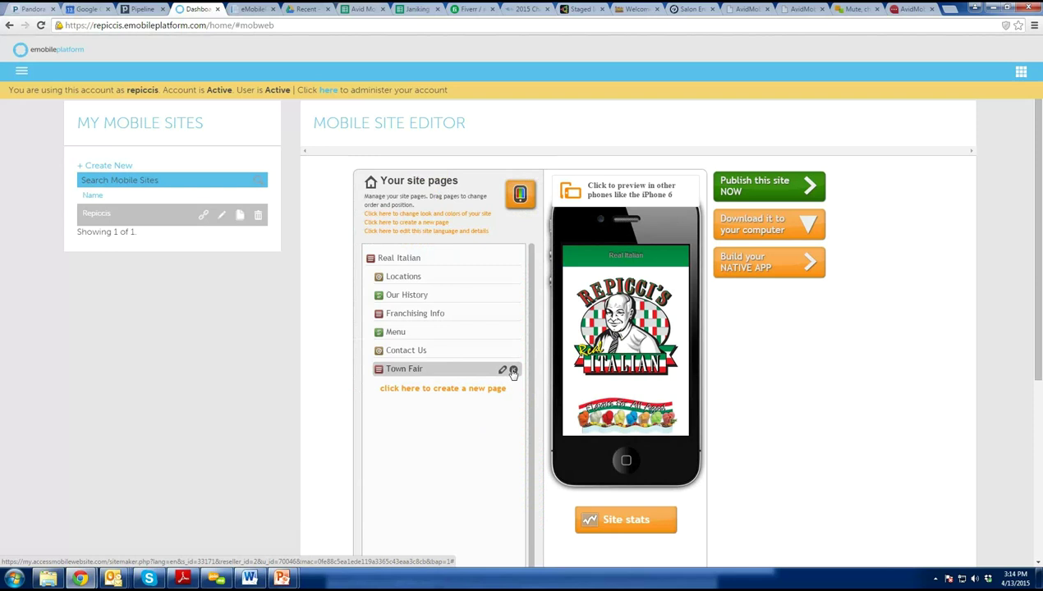
pyautogui.click(553, 102)
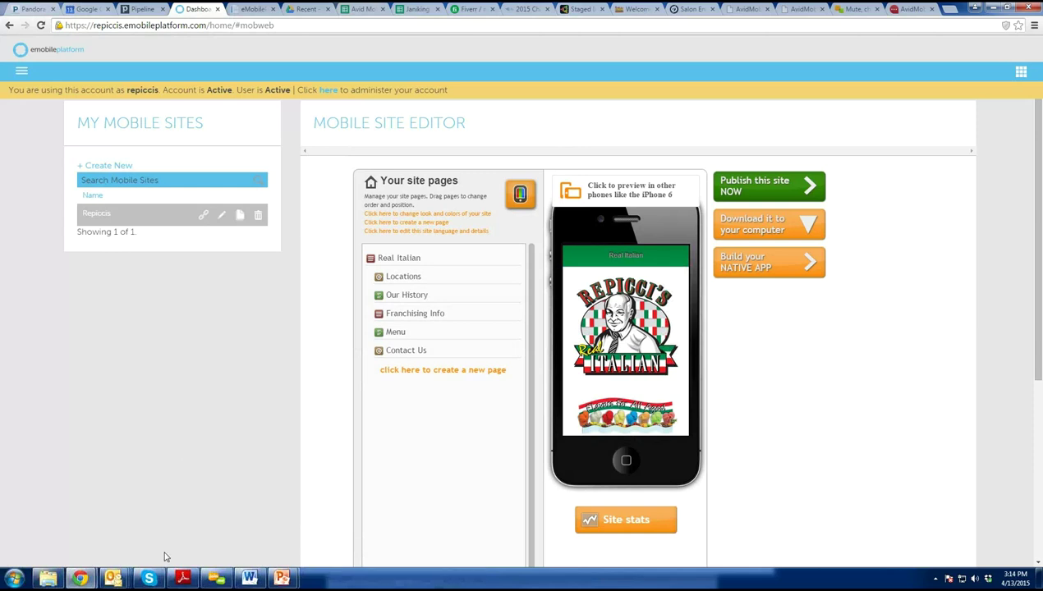
# In the repiccis presentation, append ' (build databases)' to agenda item 2 on slide 6.
pyautogui.moveTo(276, 580)
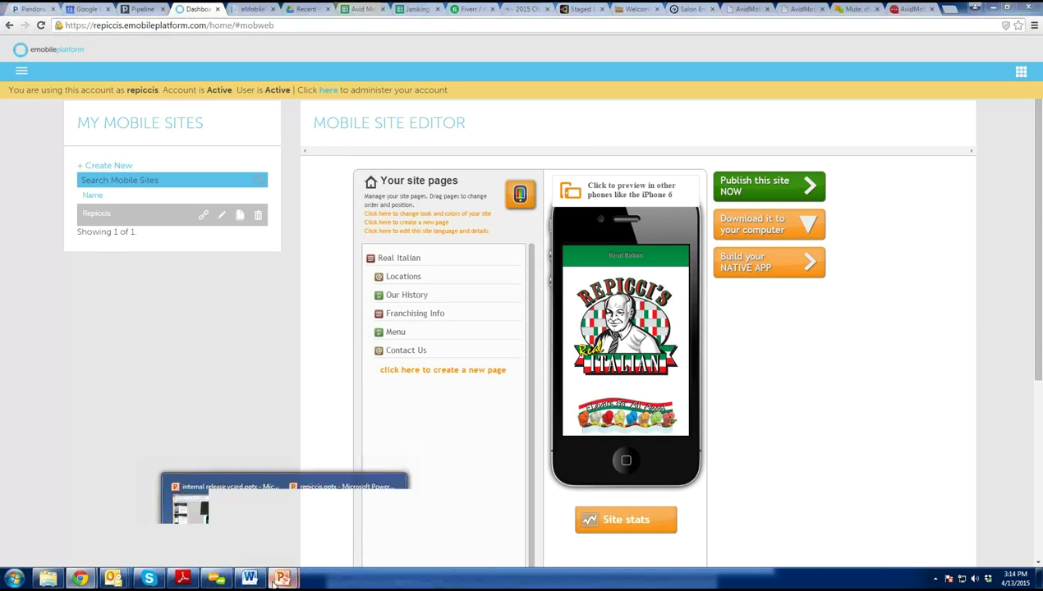
pyautogui.click(335, 525)
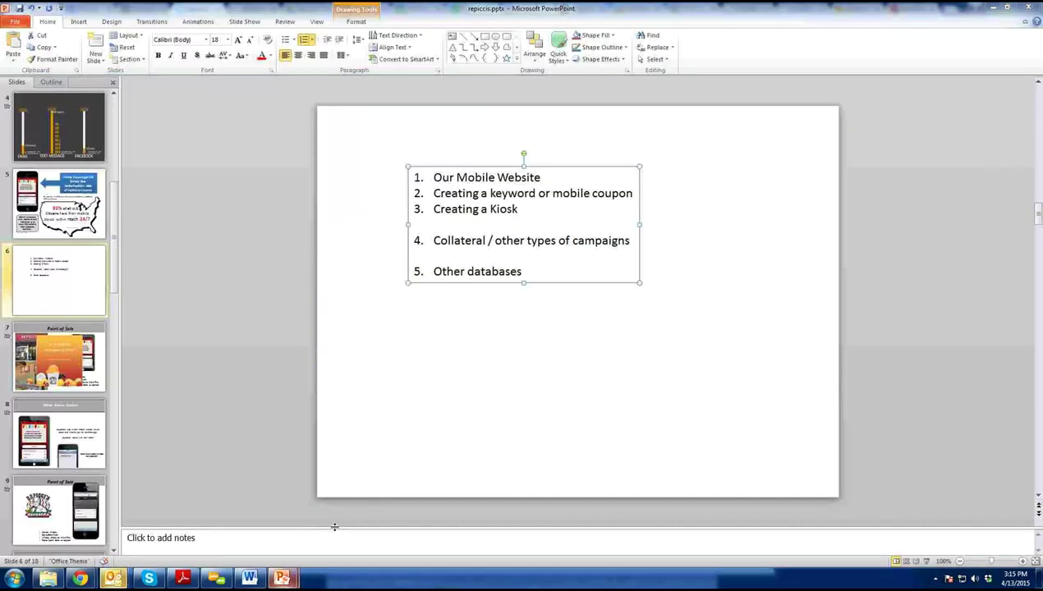
pyautogui.click(61, 227)
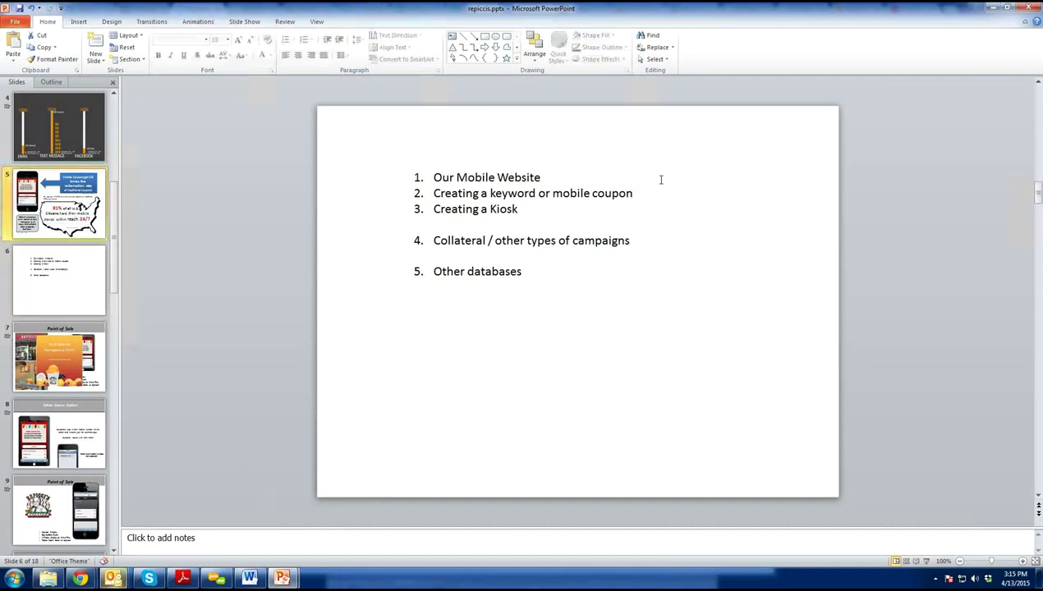
pyautogui.click(585, 178)
pyautogui.press('pagedown')
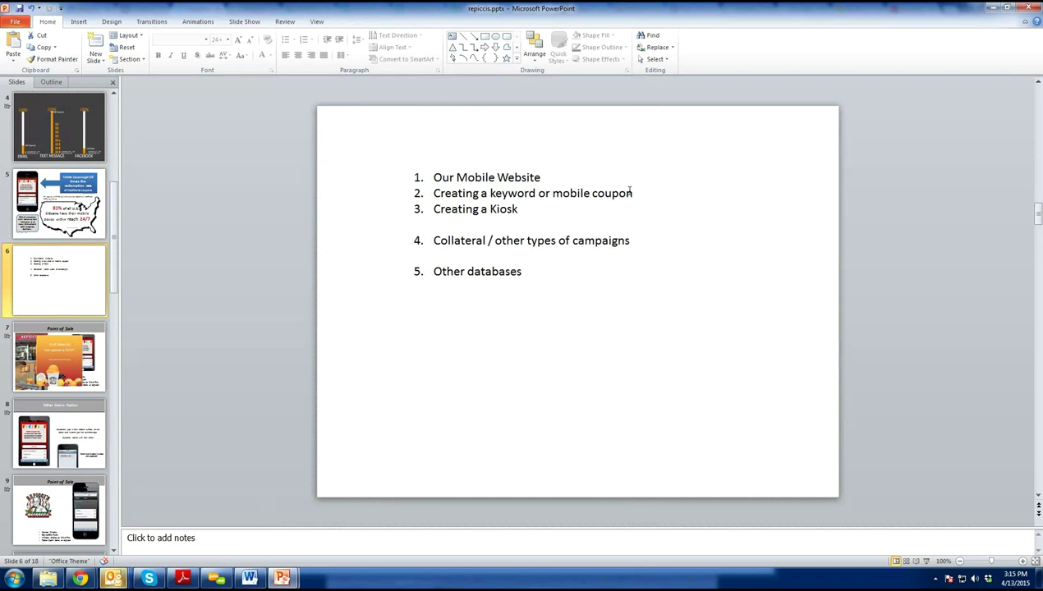
pyautogui.click(634, 195)
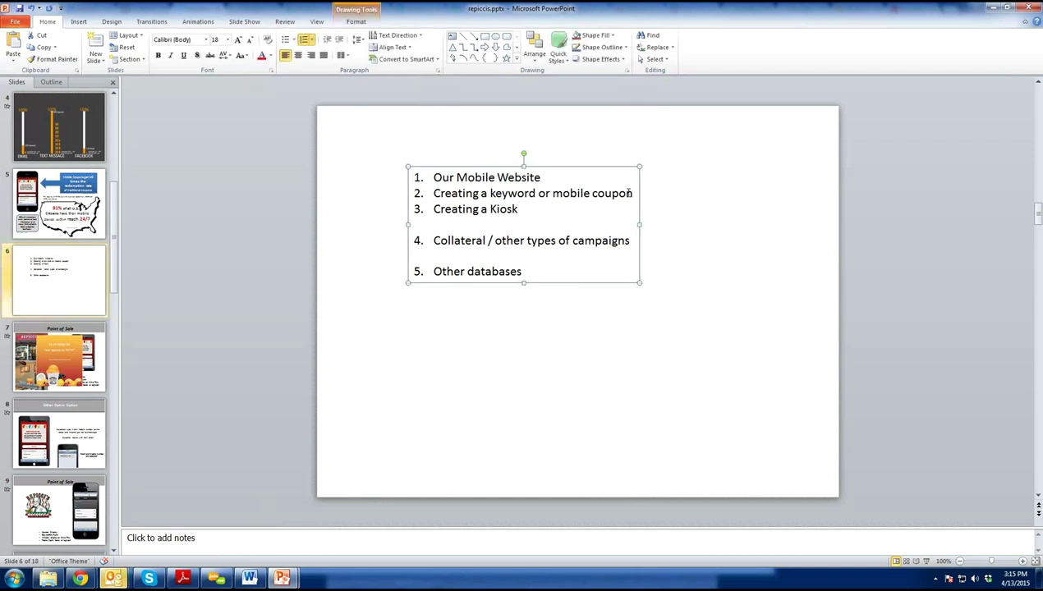
pyautogui.click(632, 196)
pyautogui.write('(build ')
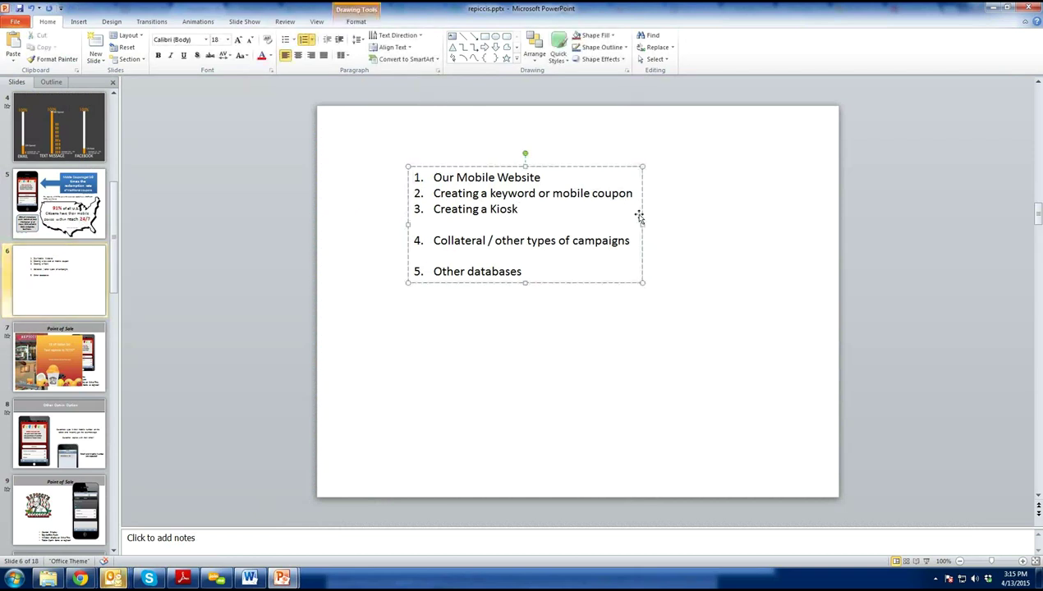
pyautogui.write('databases)')
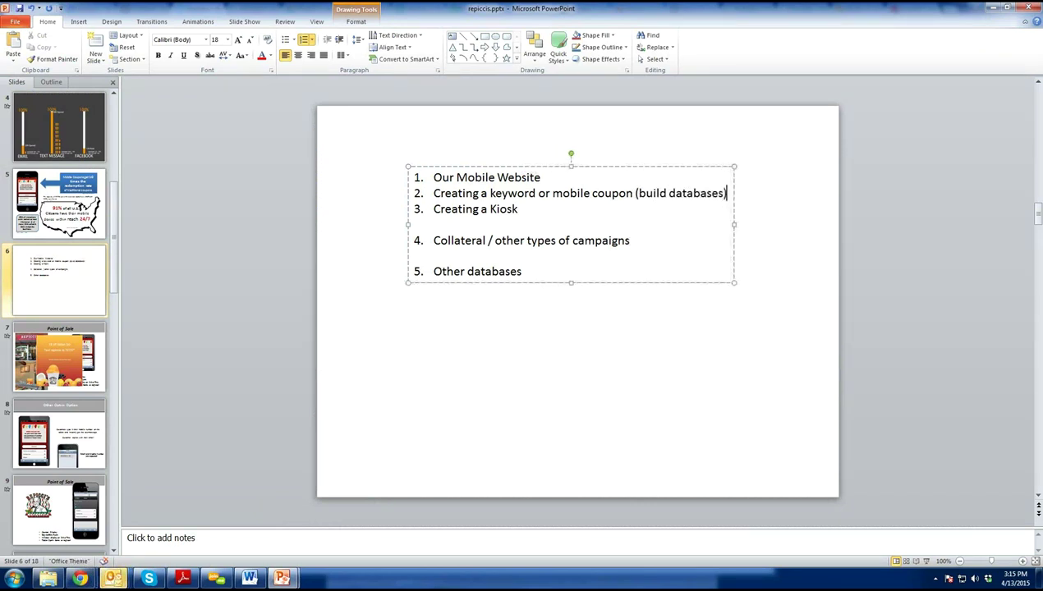
# Add an indented sub-point beginning 'Loyalty Marketing - Point of S' under item 2.
pyautogui.press('Return')
pyautogui.press('Tab')
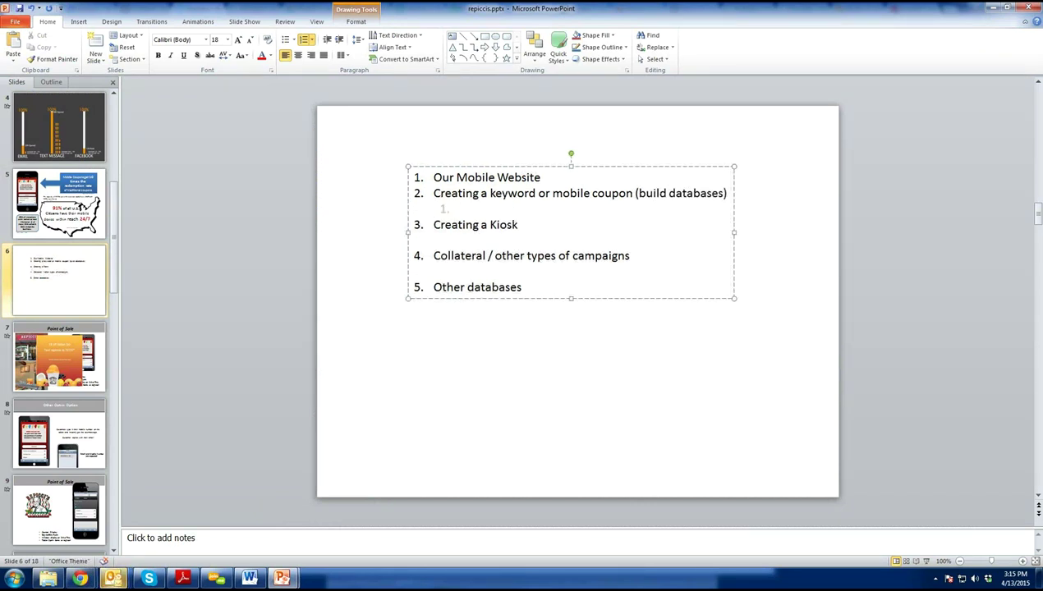
pyautogui.press('BackSpace')
pyautogui.write('Loyal')
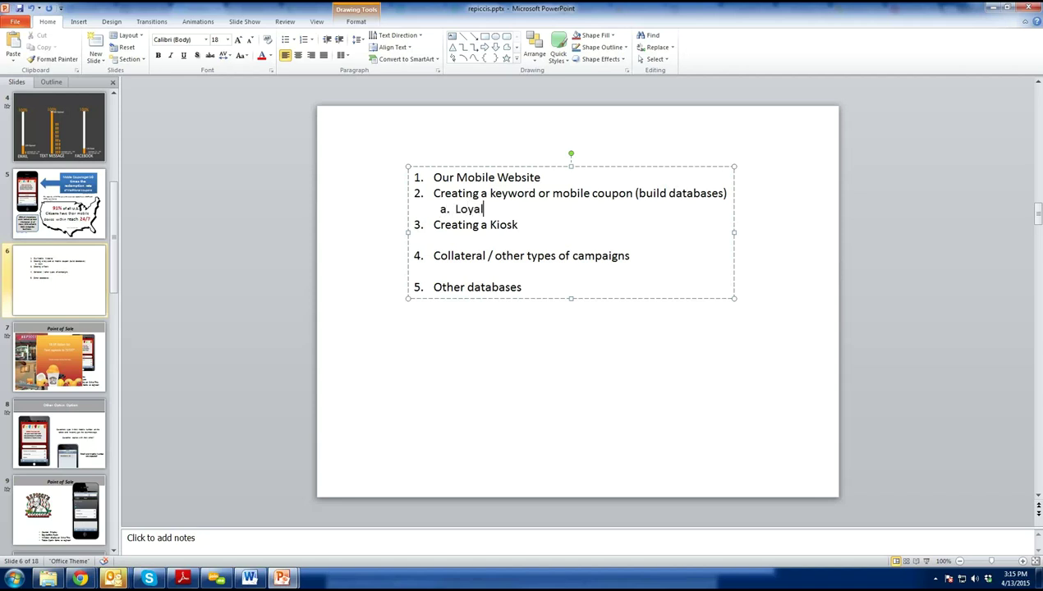
pyautogui.write('ty Marketing')
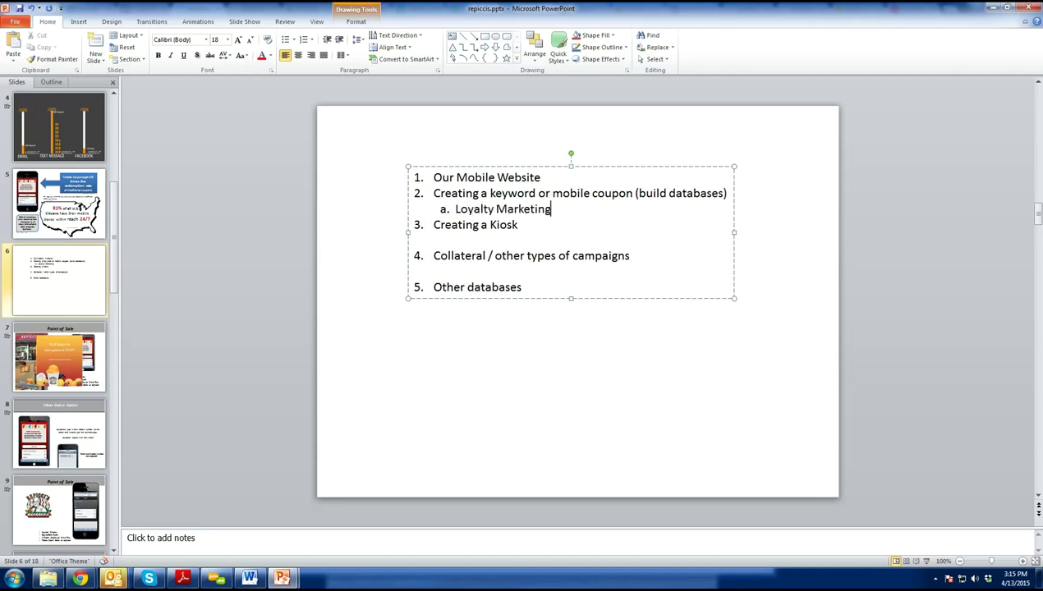
pyautogui.write('  - Point')
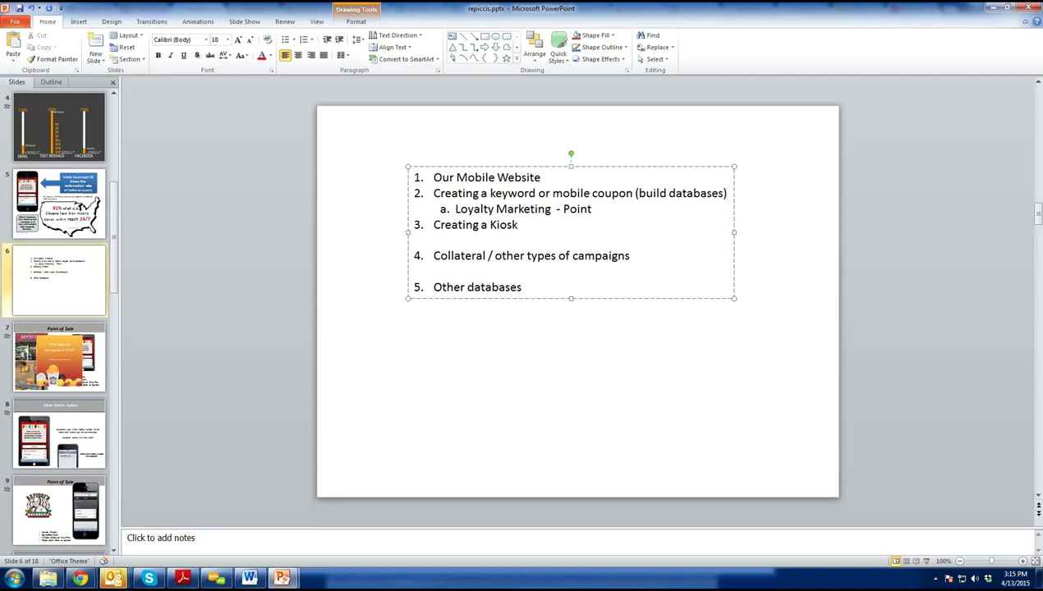
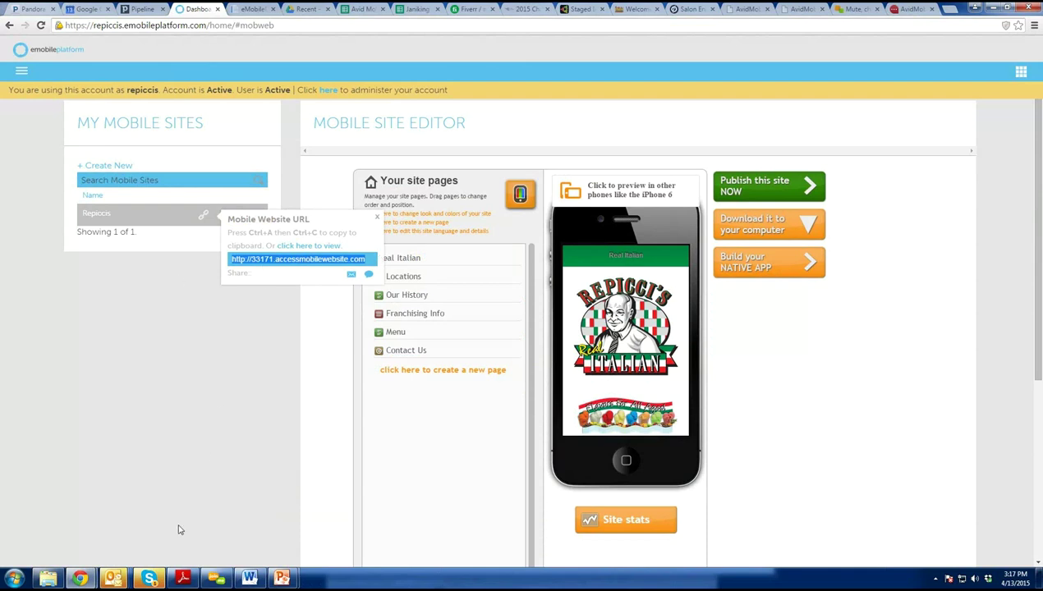
# Dismiss the mobile site URL popup and switch to the Marketing Platform for shortcode 72727.
pyautogui.click(113, 578)
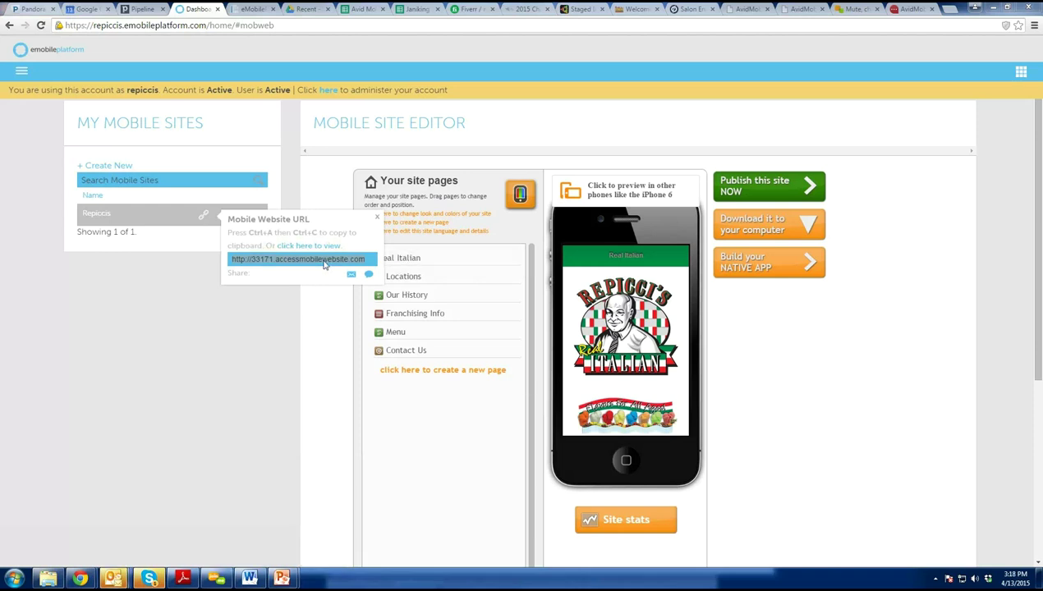
pyautogui.click(214, 396)
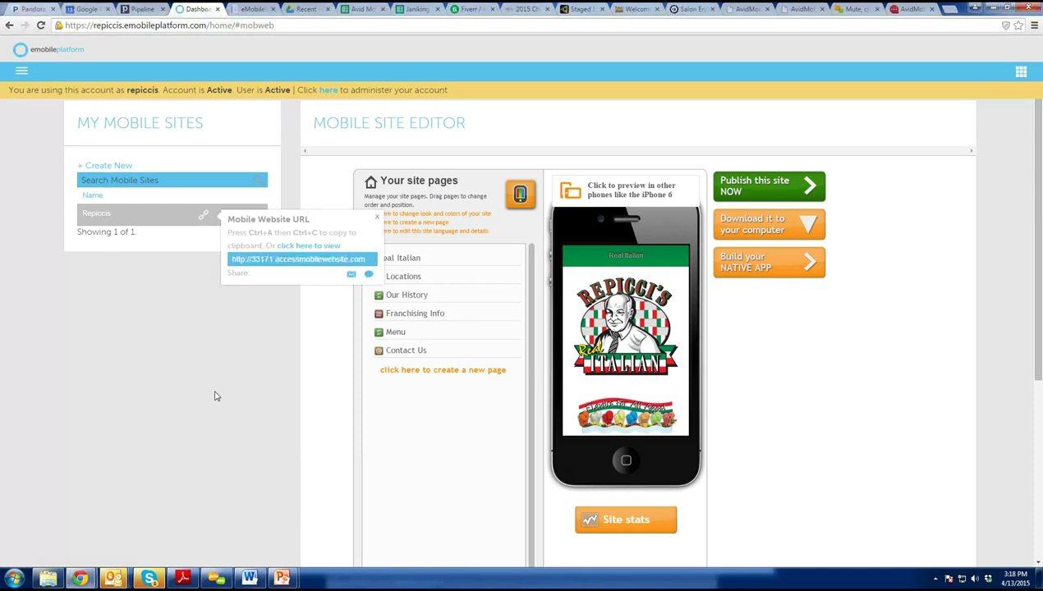
pyautogui.click(30, 73)
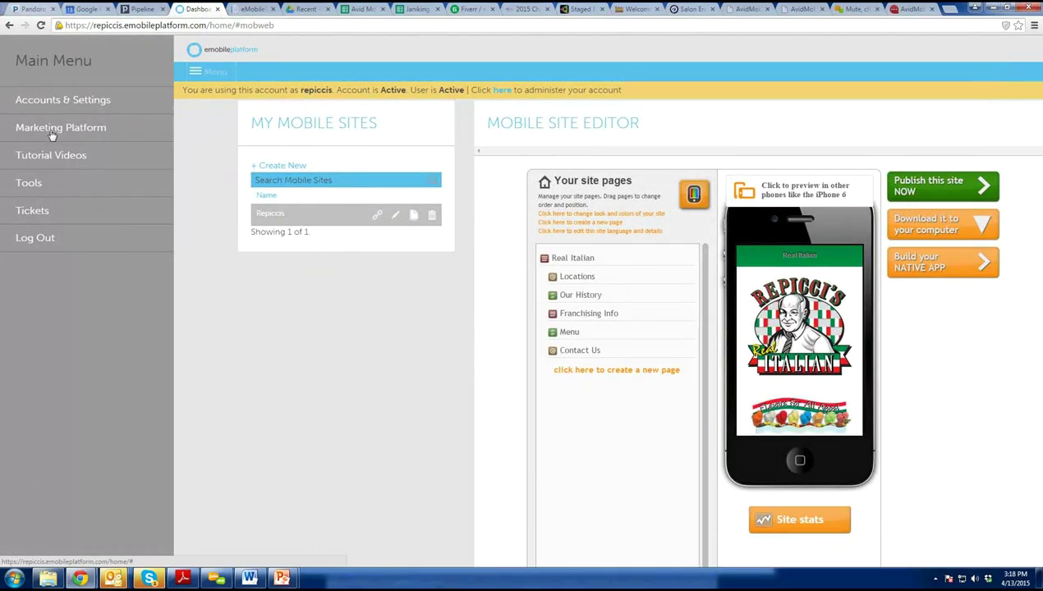
pyautogui.click(51, 129)
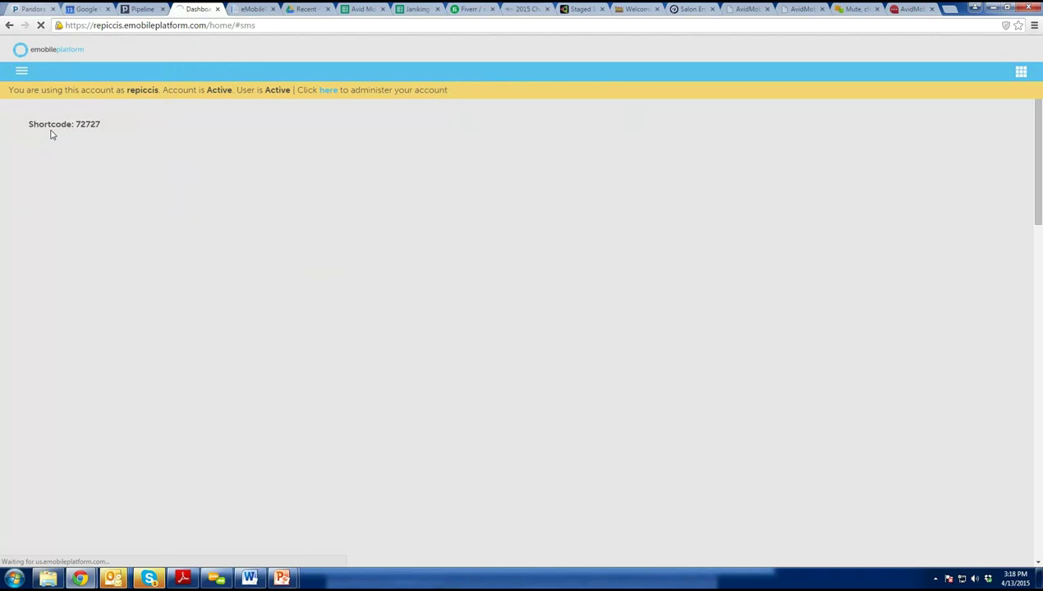
# Go to Campaigns > Keyword (0 records) and start creating a new keyword campaign.
pyautogui.moveTo(123, 145)
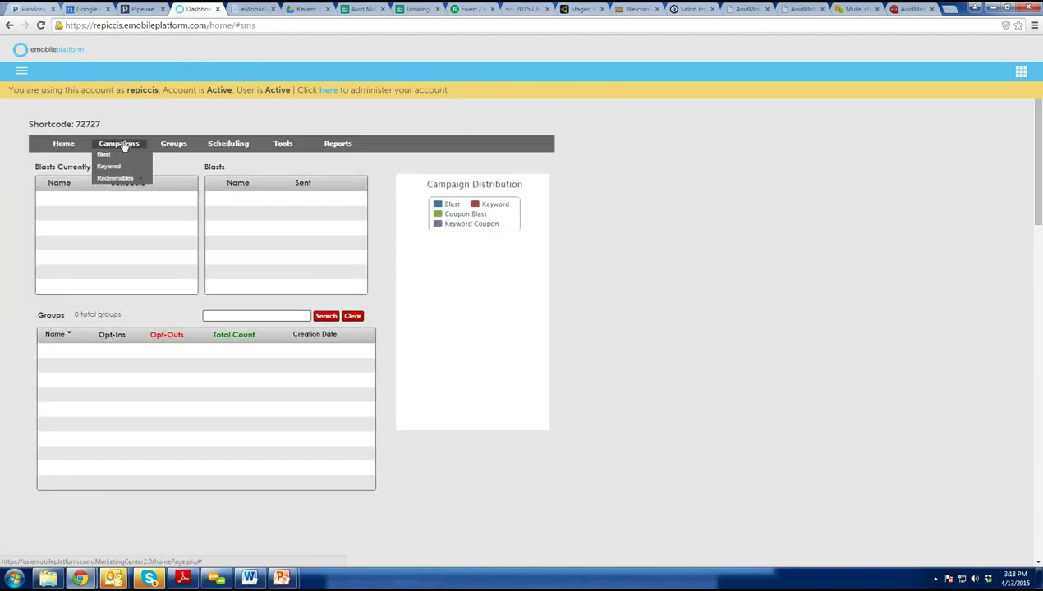
pyautogui.moveTo(120, 180)
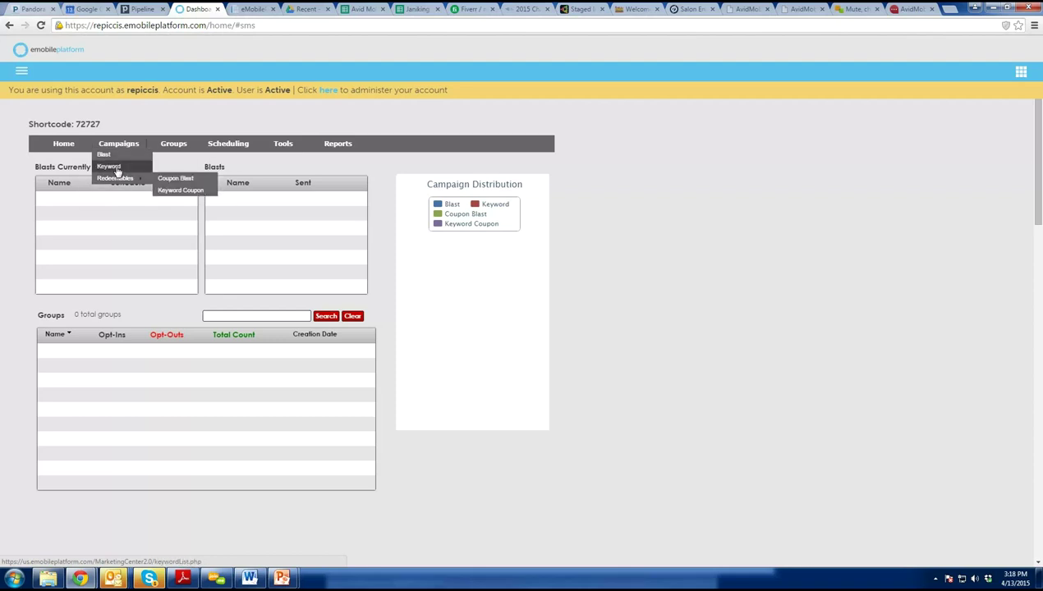
pyautogui.click(115, 167)
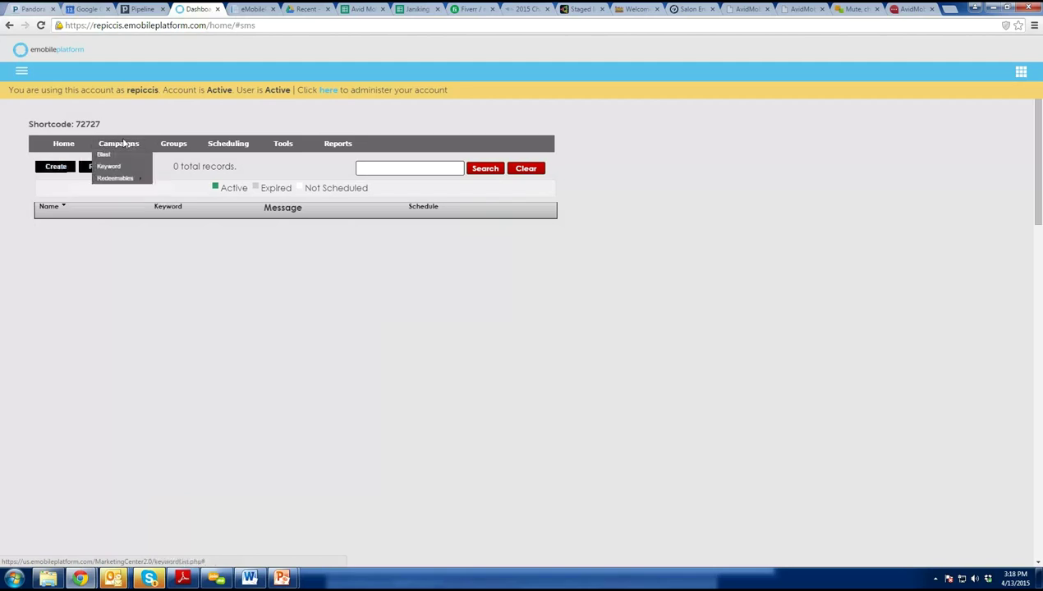
pyautogui.click(58, 168)
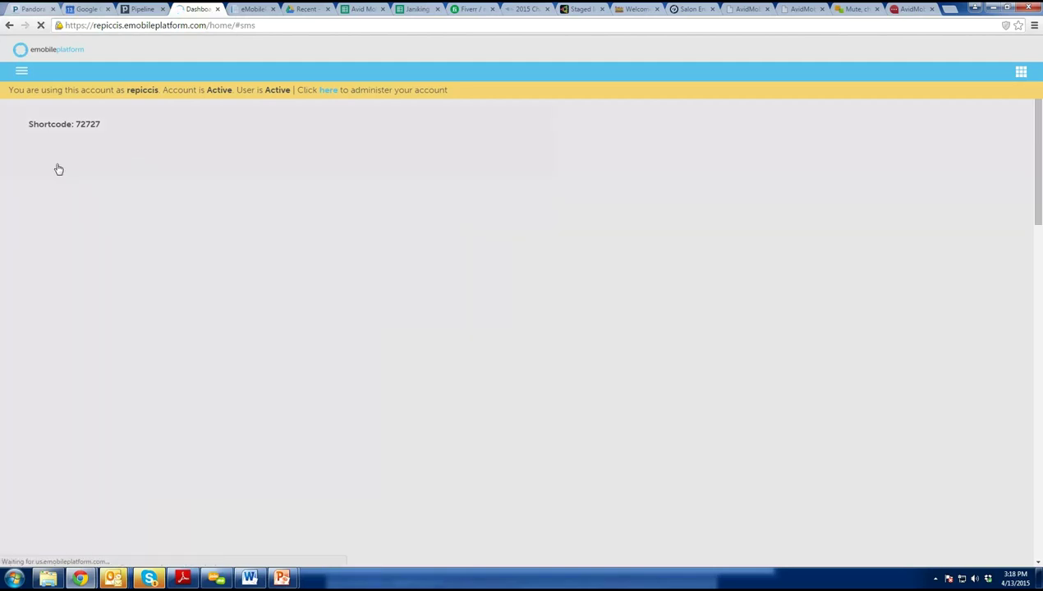
# Name the campaign 'Repicci's North County' and set its keyword to 'north', confirmed Available.
pyautogui.write("Repicci's")
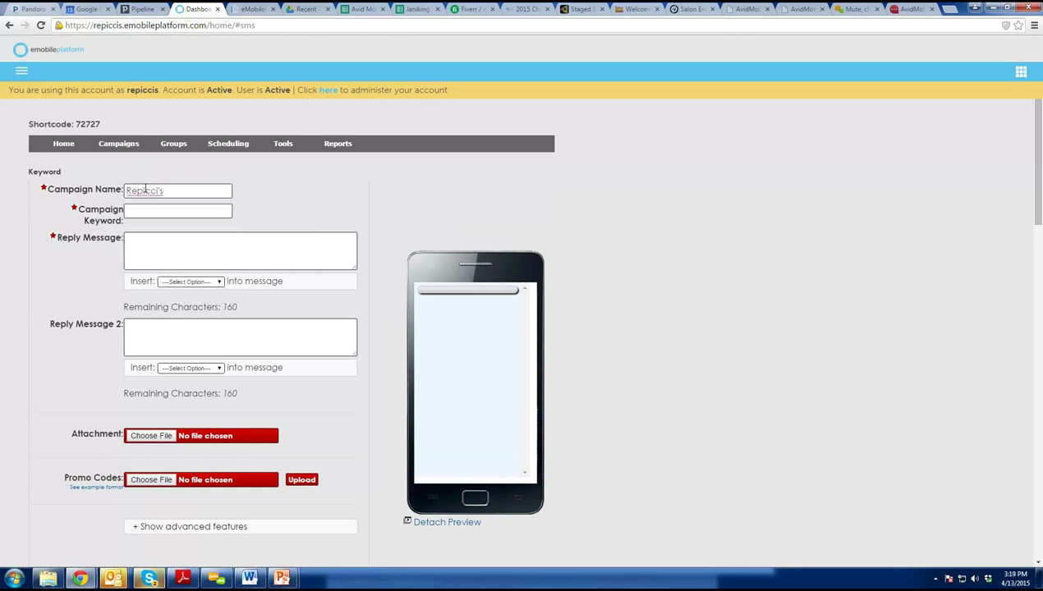
pyautogui.write(' North Cou')
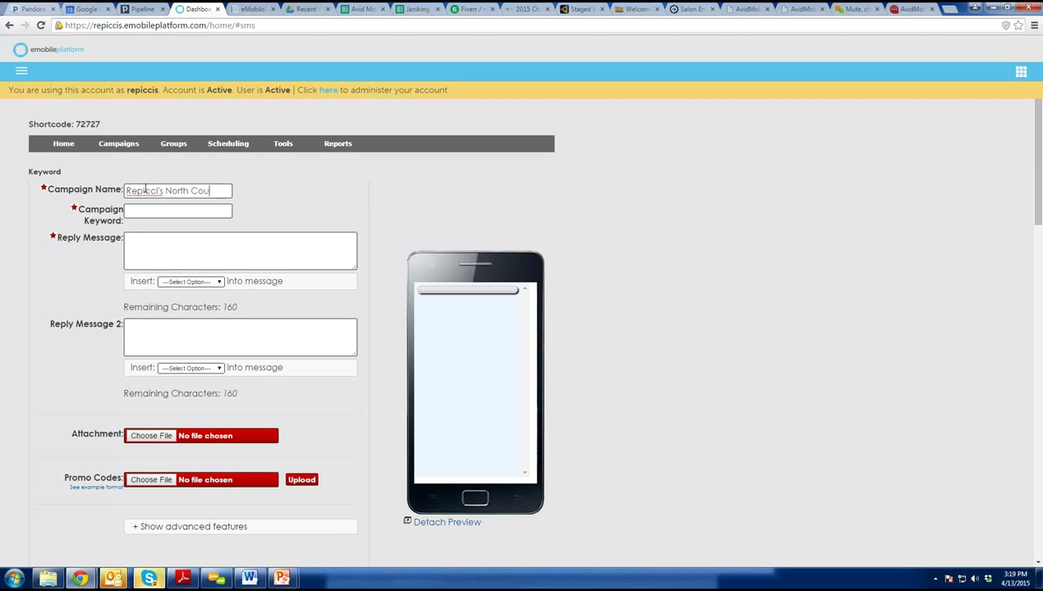
pyautogui.write('nty')
pyautogui.tripleClick(221, 188)
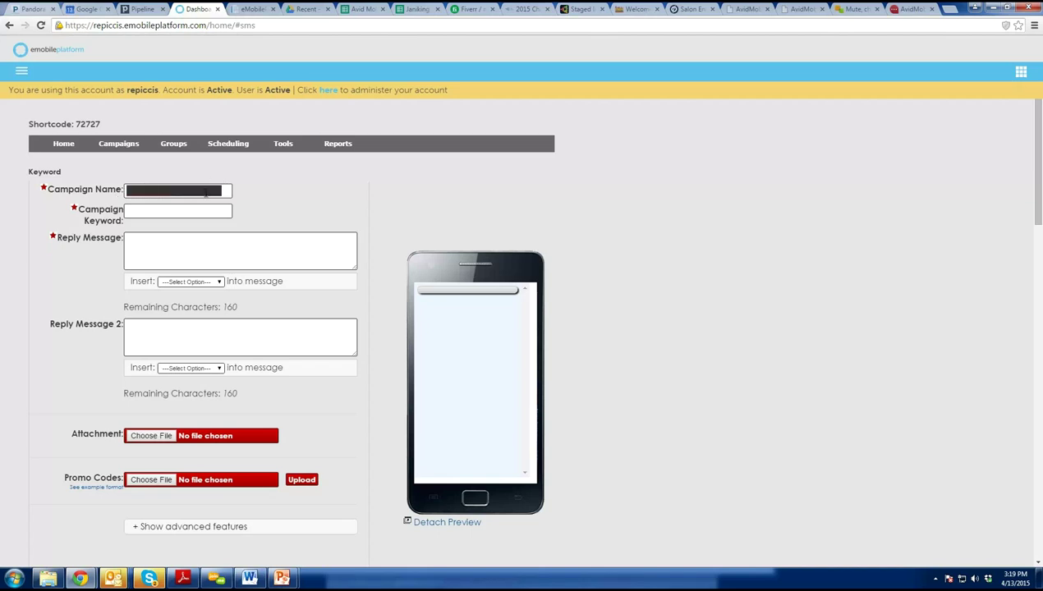
pyautogui.click(206, 192)
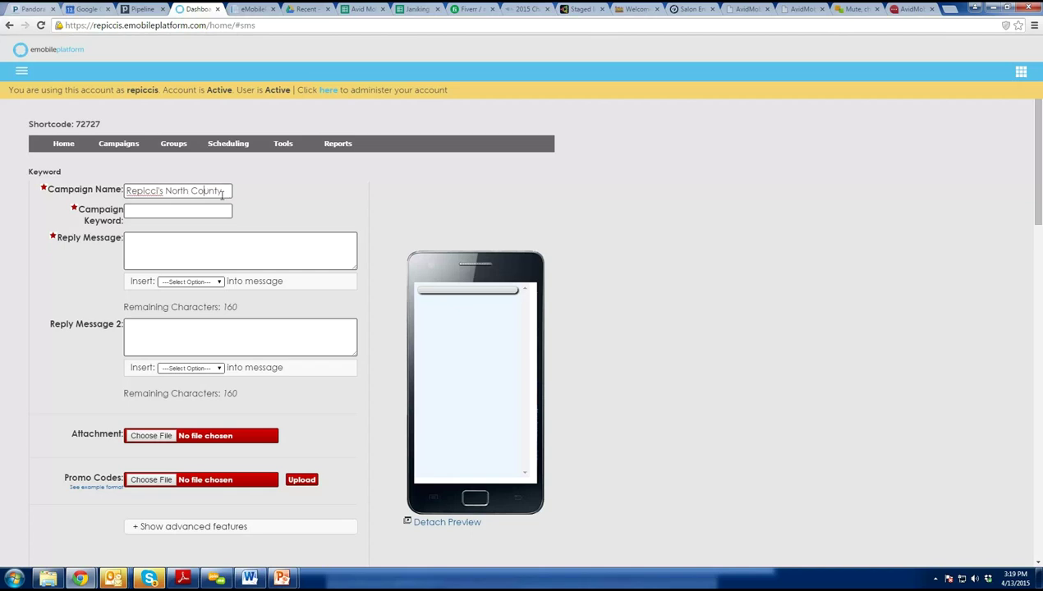
pyautogui.click(167, 210)
pyautogui.write('north')
pyautogui.click(167, 241)
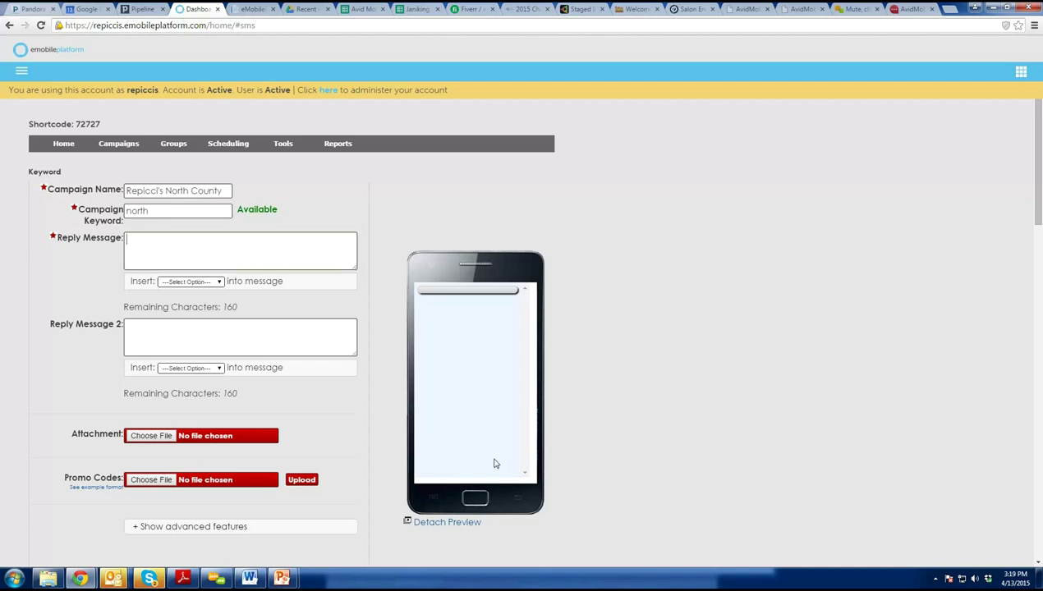
# Write the reply: '$1 Off your next visit to Repicci's', expires 4/30/15, with HELP/STOP instructions.
pyautogui.write('Repicci')
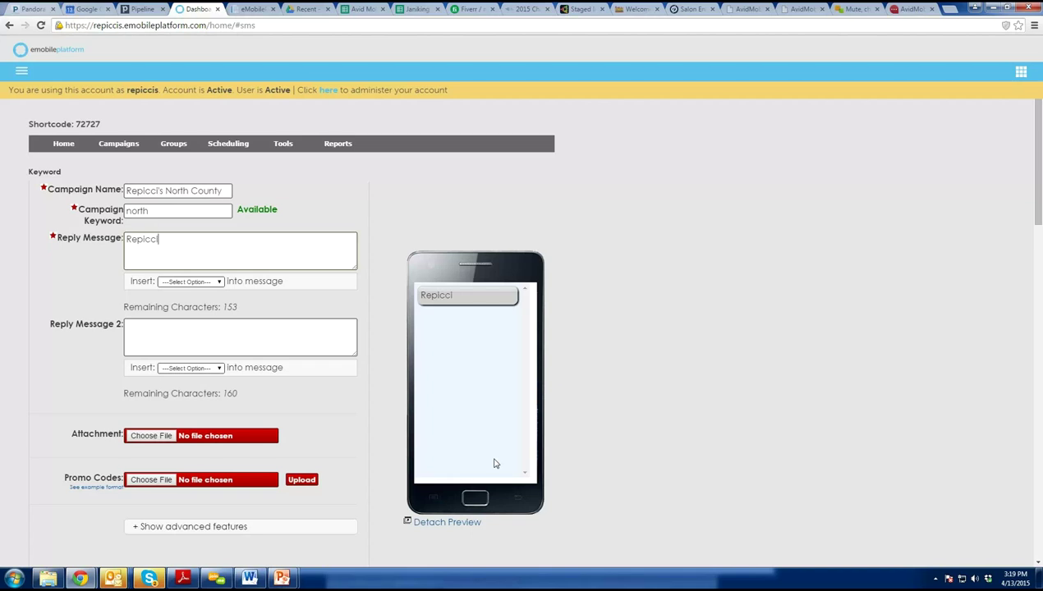
pyautogui.write("'s:")
pyautogui.write('$1 Off your next visit to r')
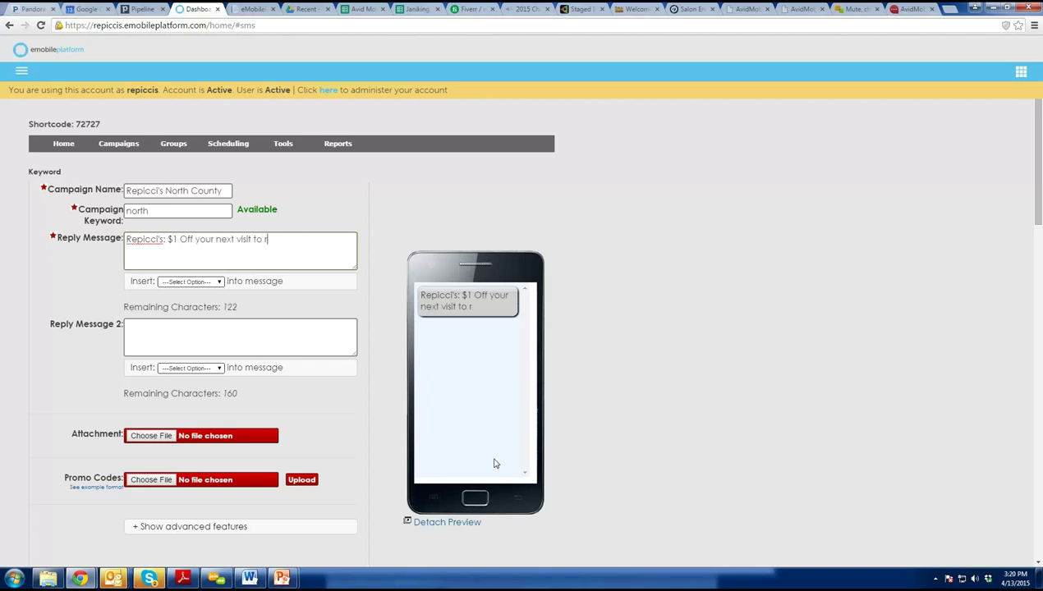
pyautogui.press('BackSpace')
pyautogui.write("Repicci's, show text")
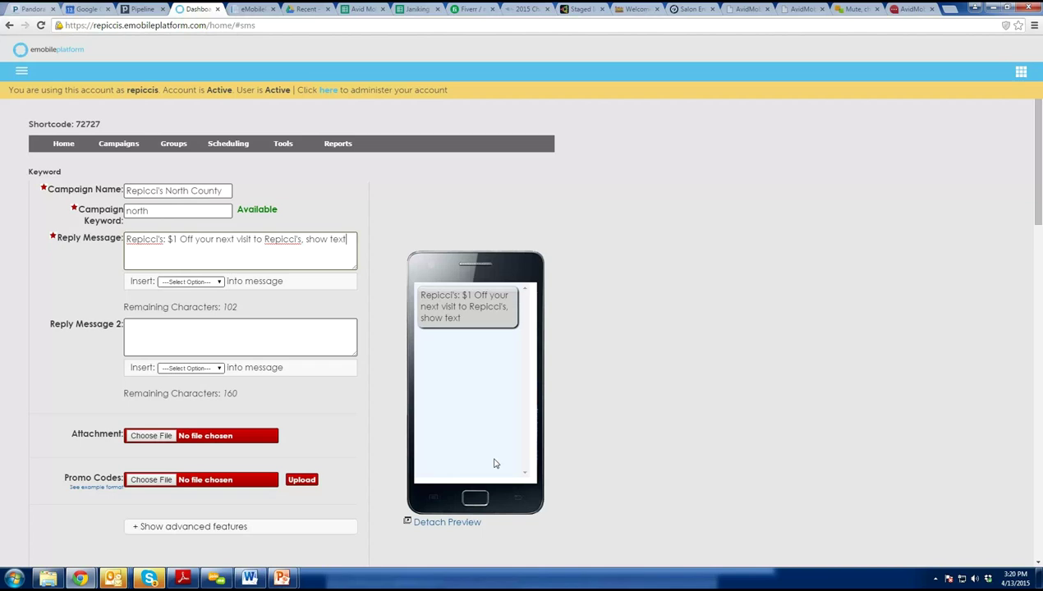
pyautogui.write(' to redeem, expires ')
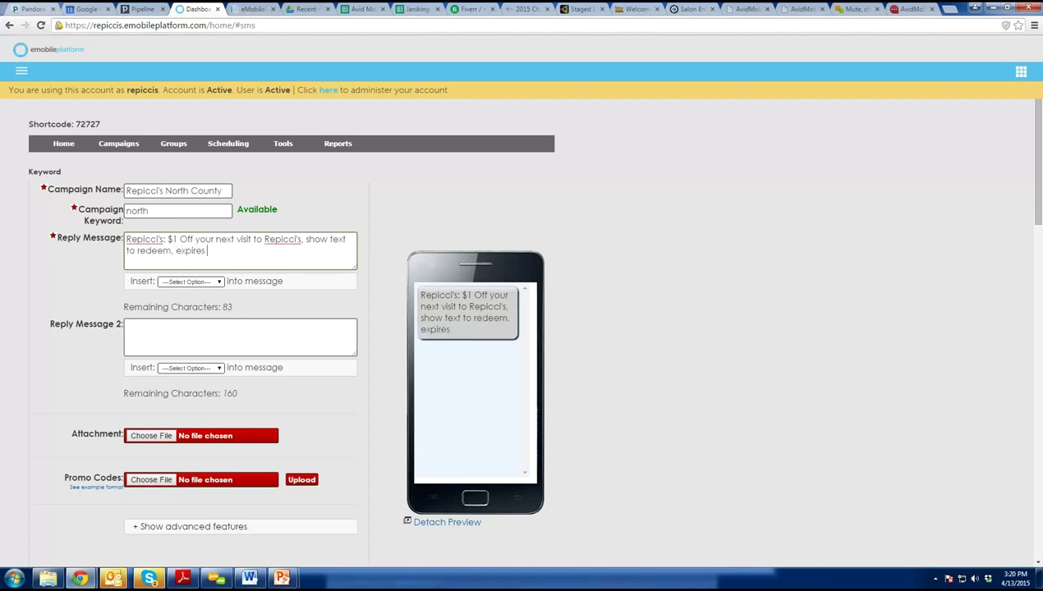
pyautogui.write('4/')
pyautogui.write('31')
pyautogui.write('/15')
pyautogui.press('Left')
pyautogui.press('Left')
pyautogui.press('Left')
pyautogui.press('BackSpace')
pyautogui.write('0')
pyautogui.click(253, 255)
pyautogui.write(', watc')
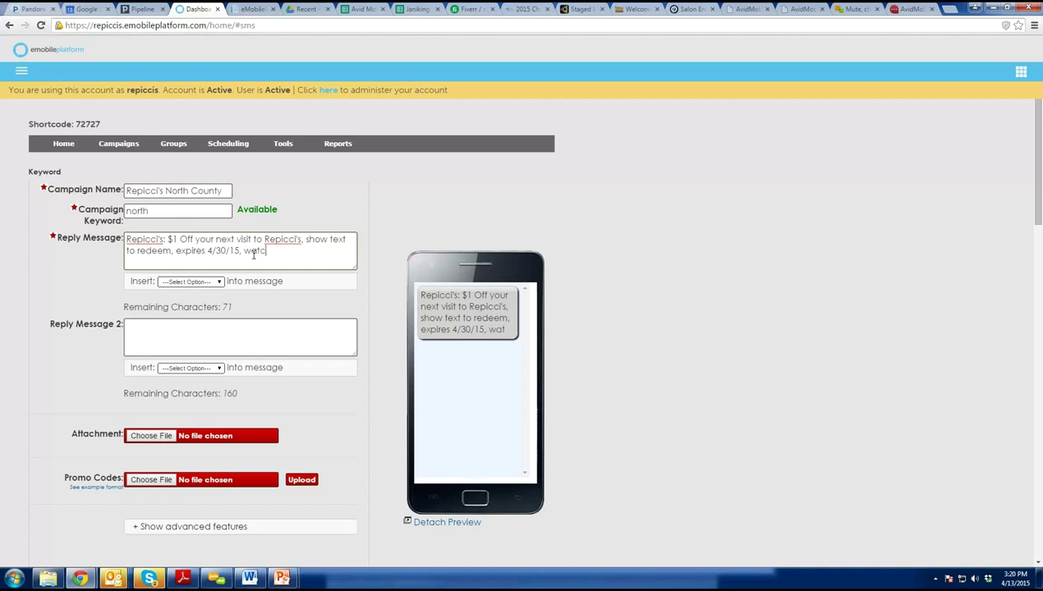
pyautogui.write('h for more, up ')
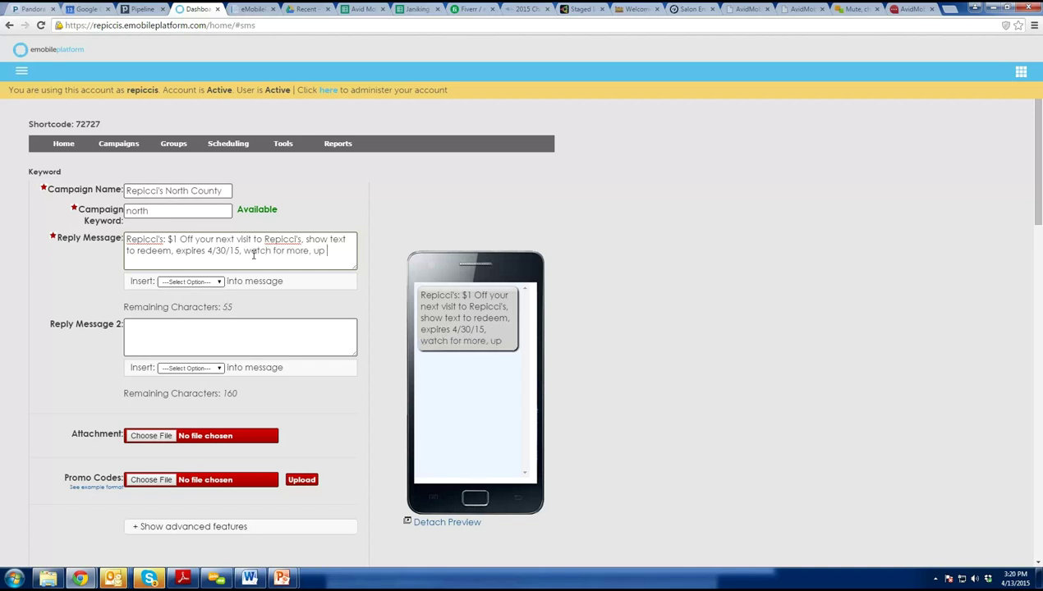
pyautogui.write('to 4/mo reply')
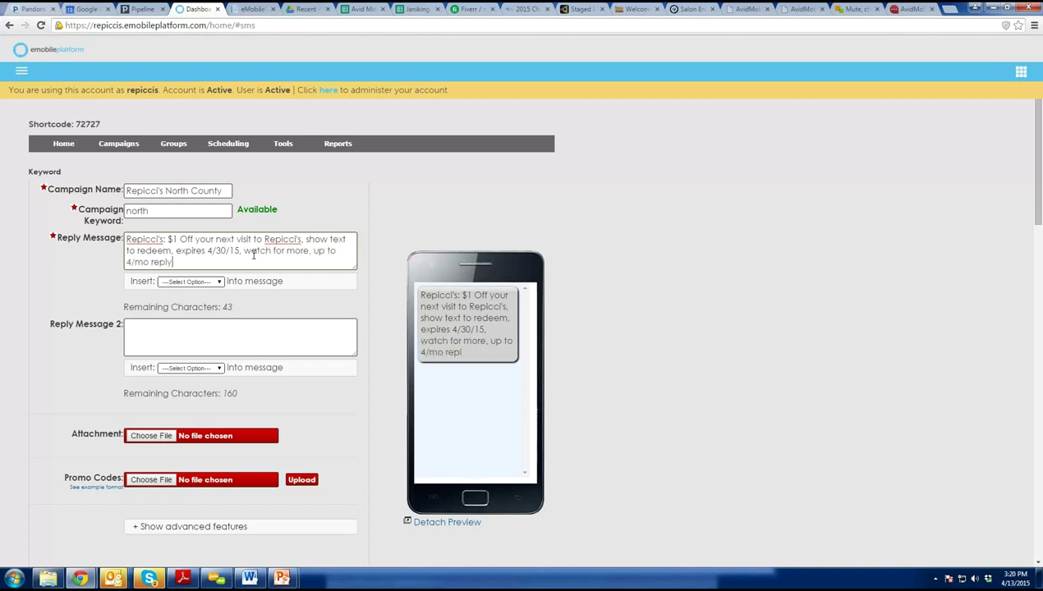
pyautogui.write(' HELP for help STOP 2end.')
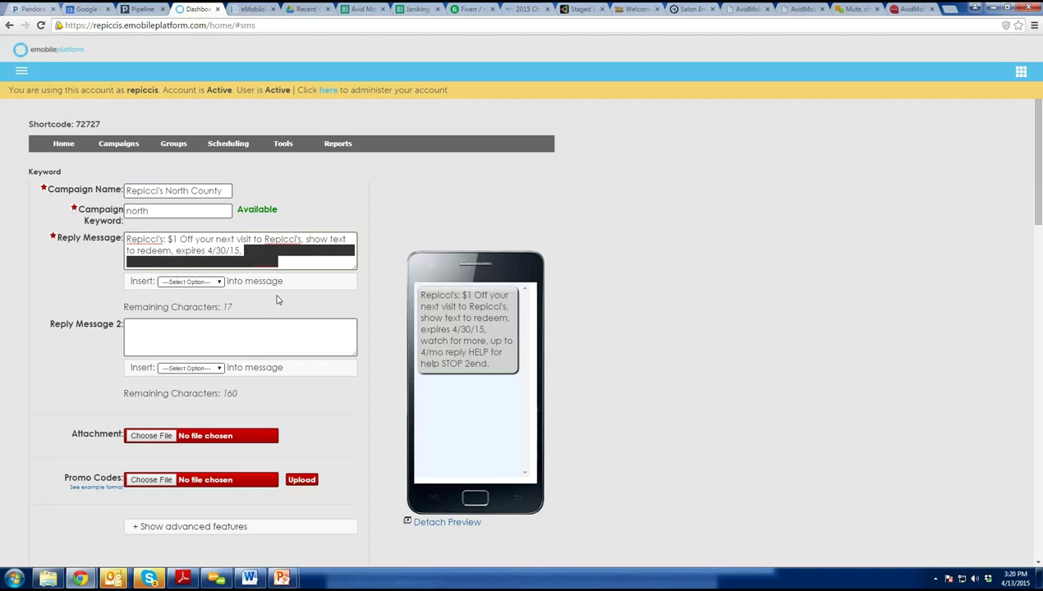
pyautogui.click(266, 337)
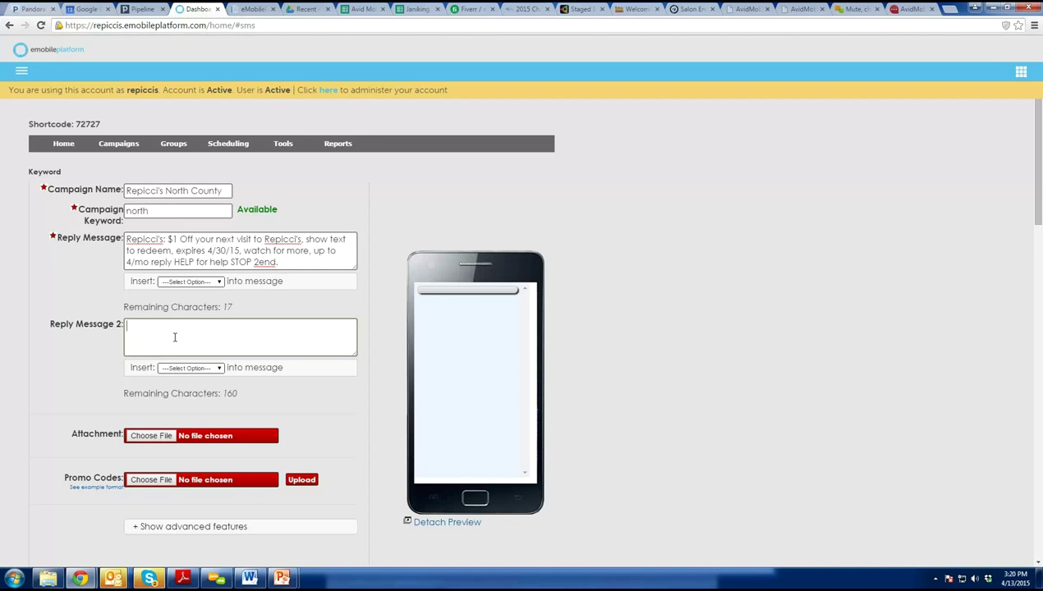
# Write Reply Message 2 inviting a Gelato selfie to win free Repicci's for a year.
pyautogui.write('While u')
pyautogui.press('BackSpace')
pyautogui.press('BackSpace')
pyautogui.press('BackSpace')
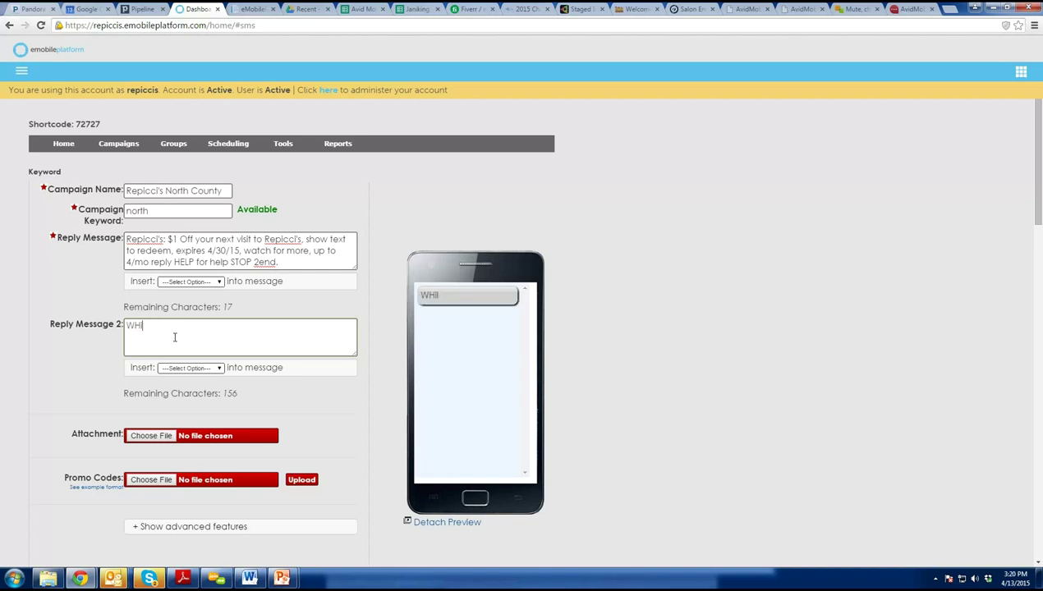
pyautogui.press('BackSpace')
pyautogui.press('BackSpace')
pyautogui.press('BackSpace')
pyautogui.write('hile you are here, cl')
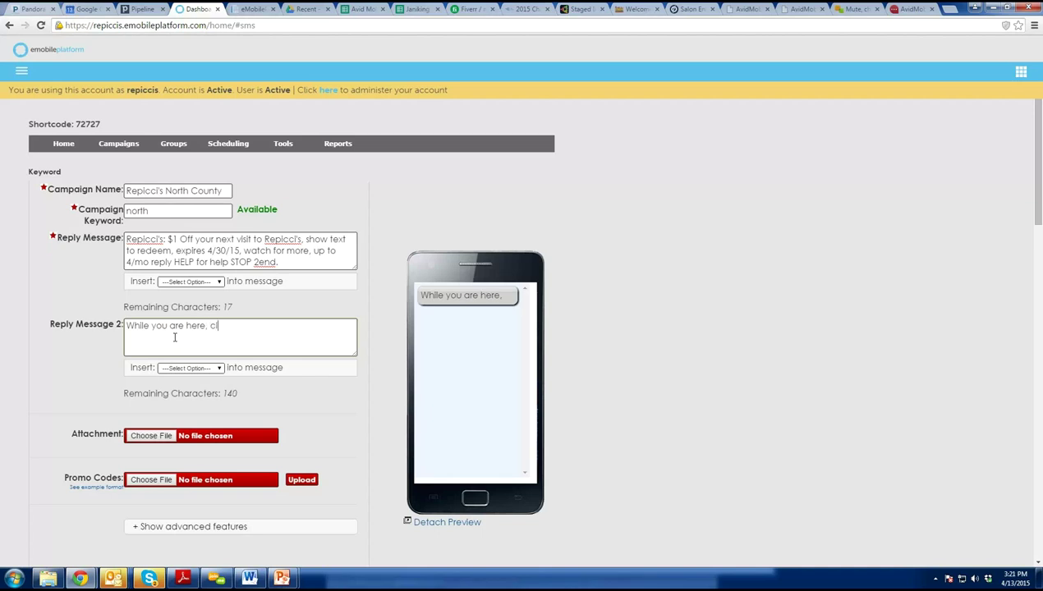
pyautogui.write('ick here and post')
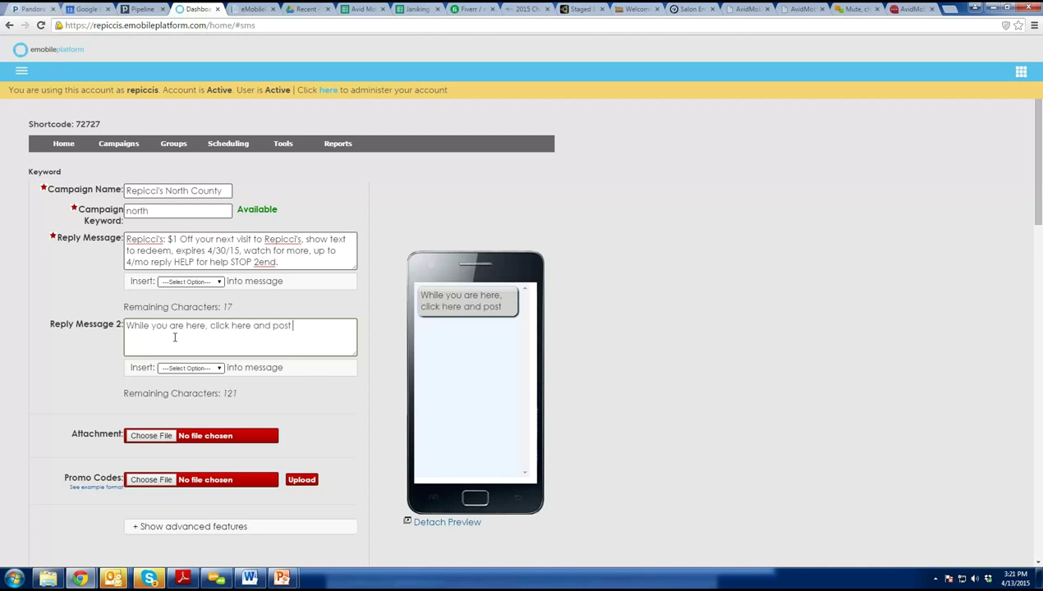
pyautogui.write(' a selfie with you')
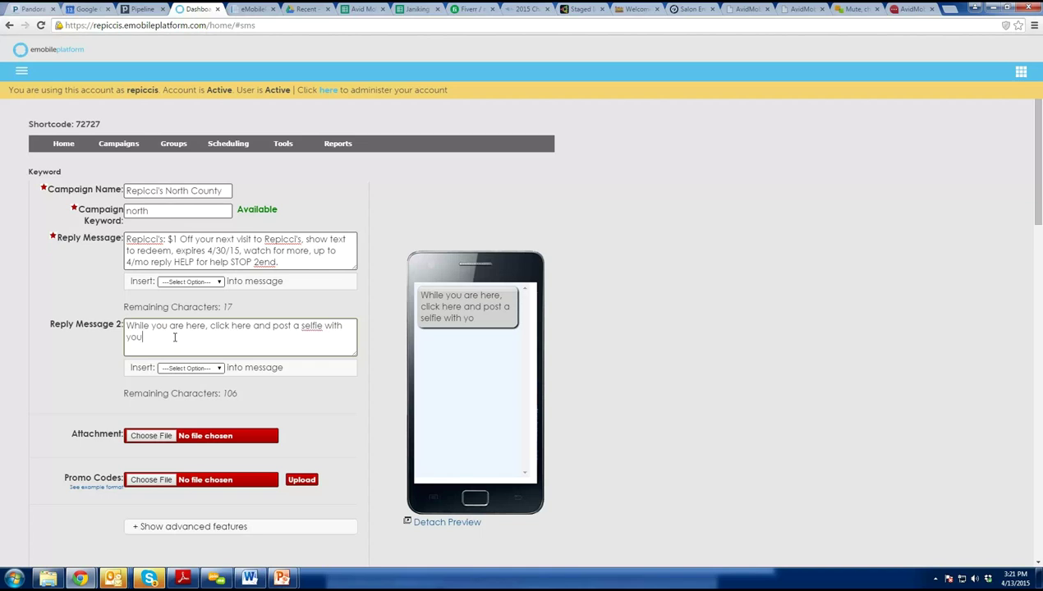
pyautogui.write('r Gelato')
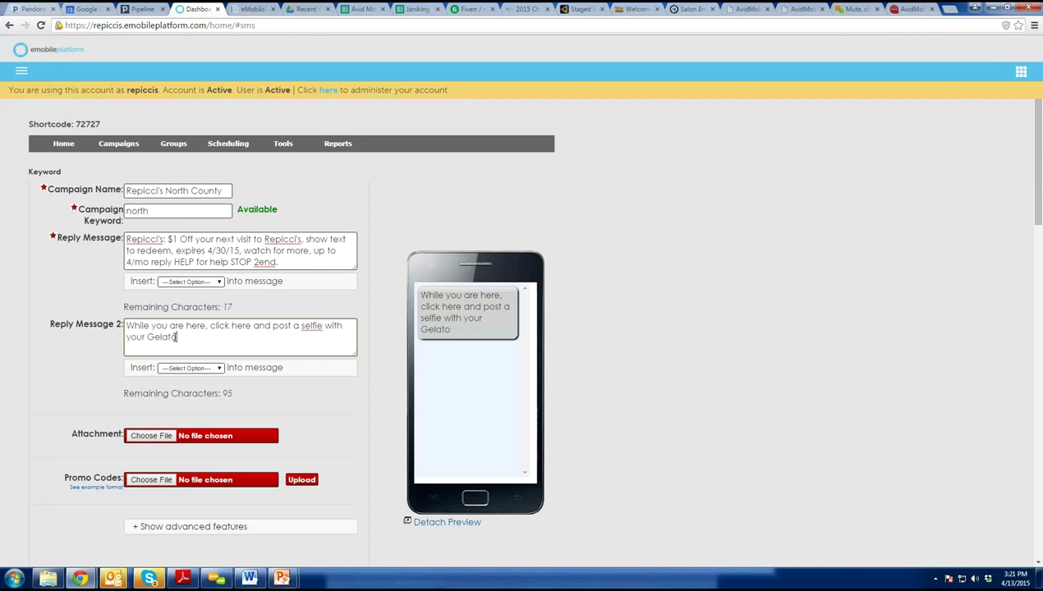
pyautogui.write('! You will be entered to wi')
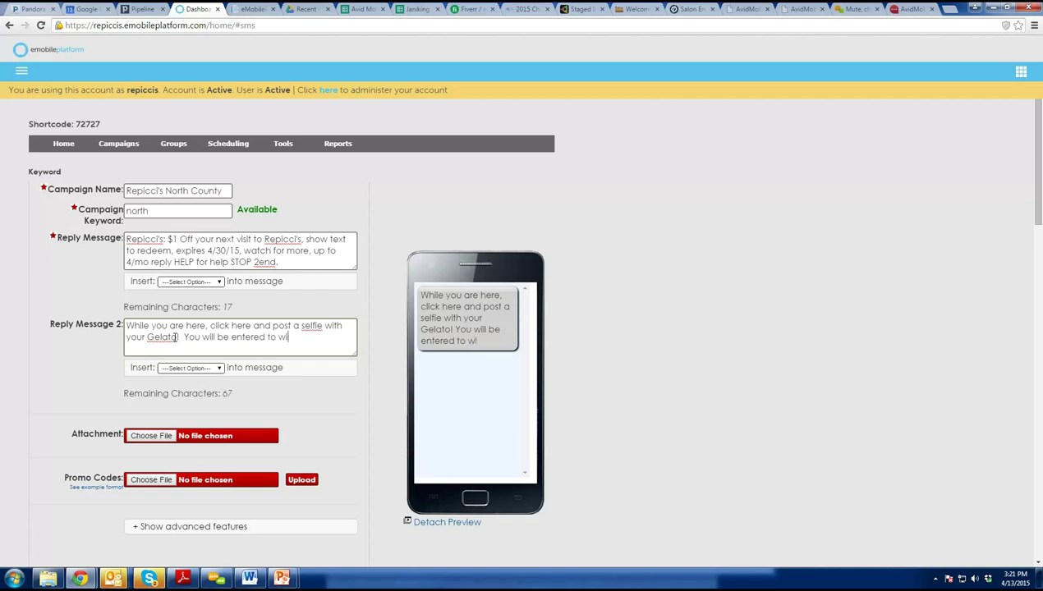
pyautogui.write('n free Repic')
pyautogui.write("ci's")
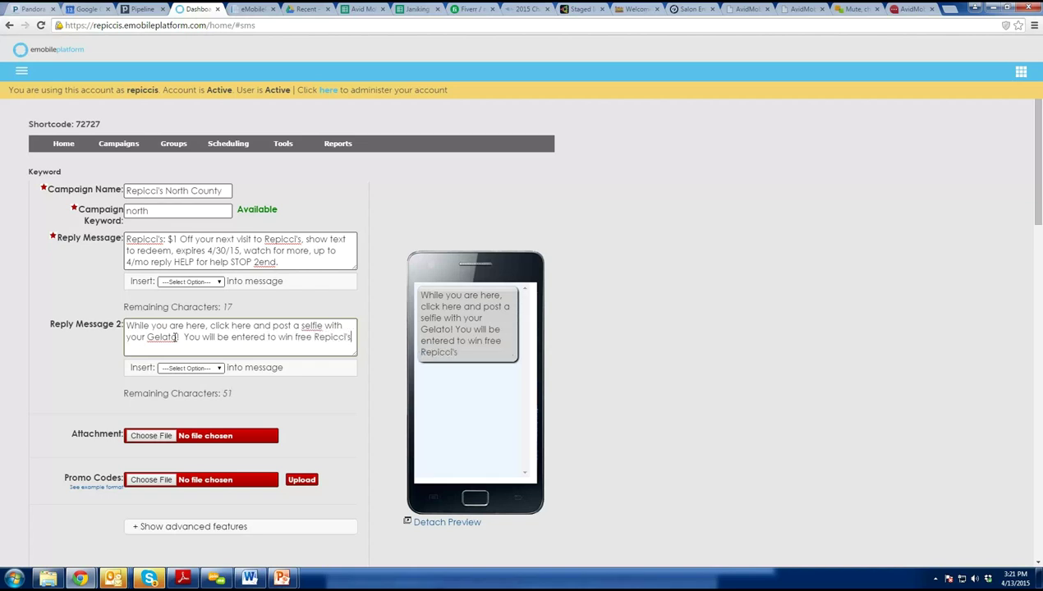
pyautogui.write(' for a year!')
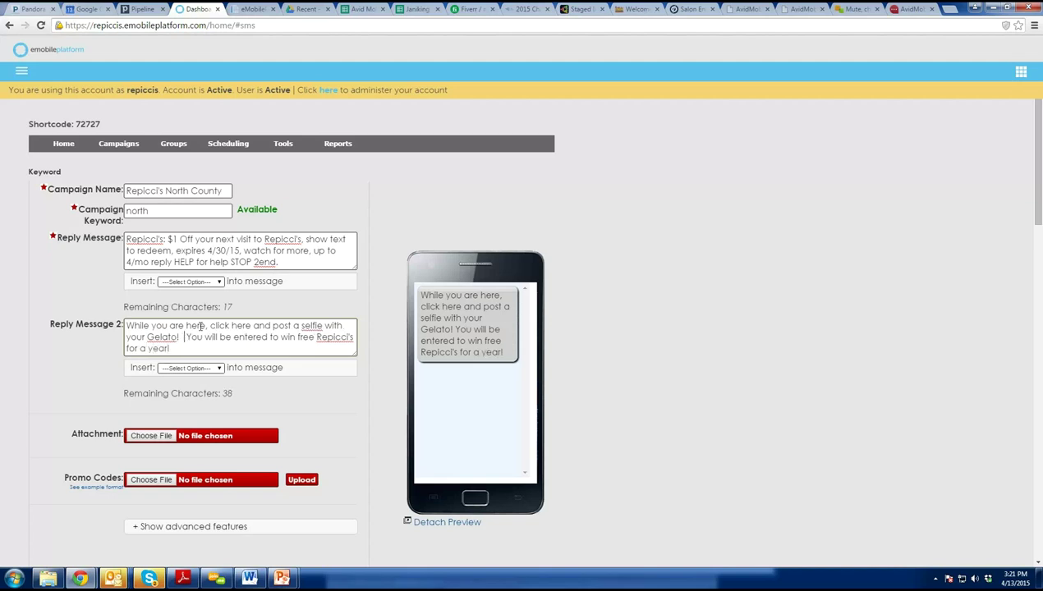
# Load facebook.com in a new browser tab.
pyautogui.click(955, 8)
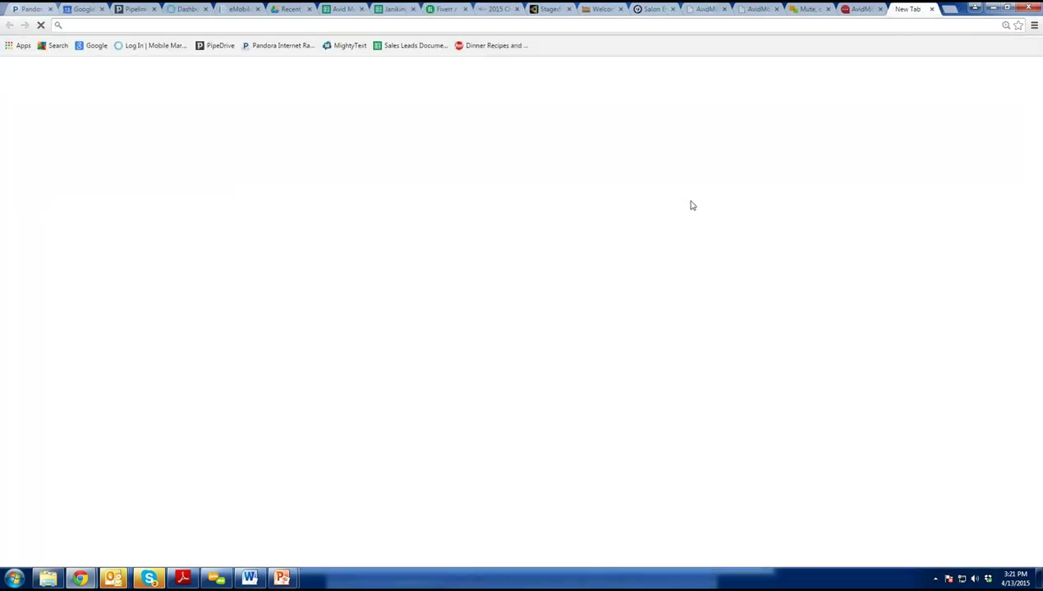
pyautogui.write('facebook.com')
pyautogui.press('Return')
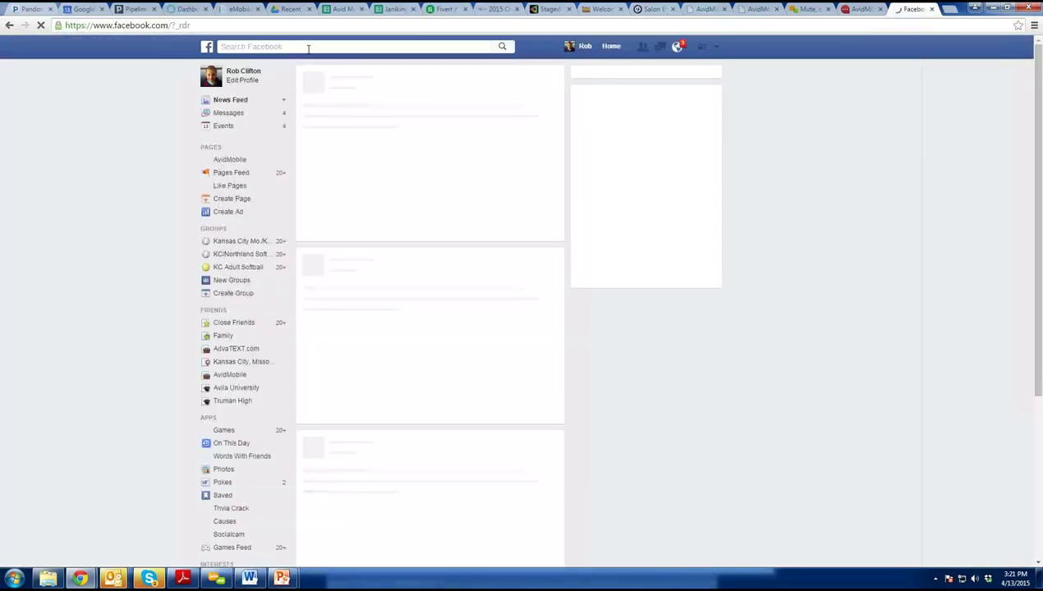
# Search 'repicci', open the Repicci's Italian Ice & Gelato page, and copy its URL.
pyautogui.click(309, 46)
pyautogui.write('rebecca')
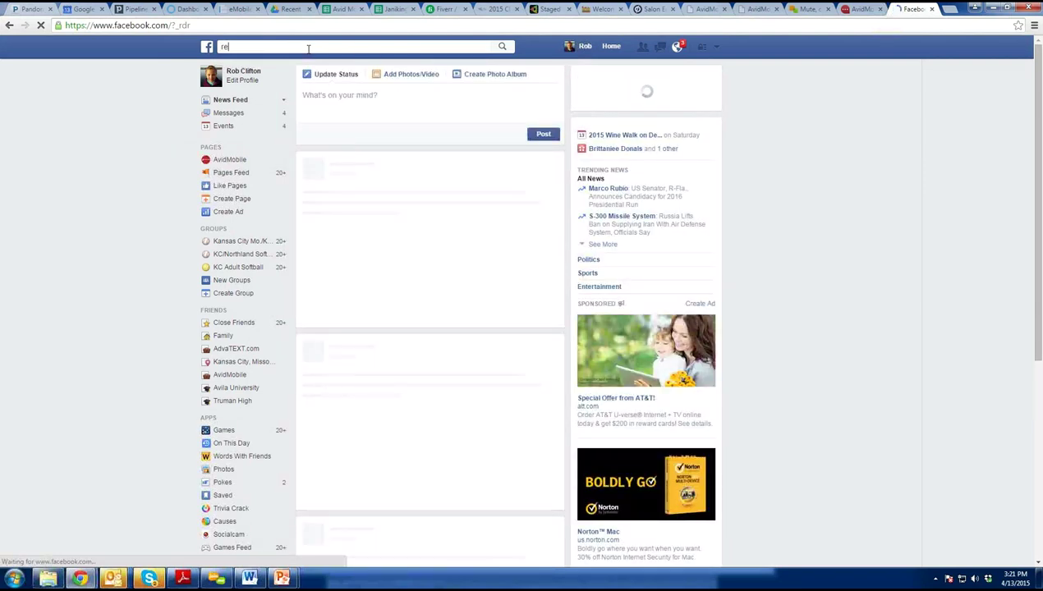
pyautogui.press('BackSpace')
pyautogui.press('BackSpace')
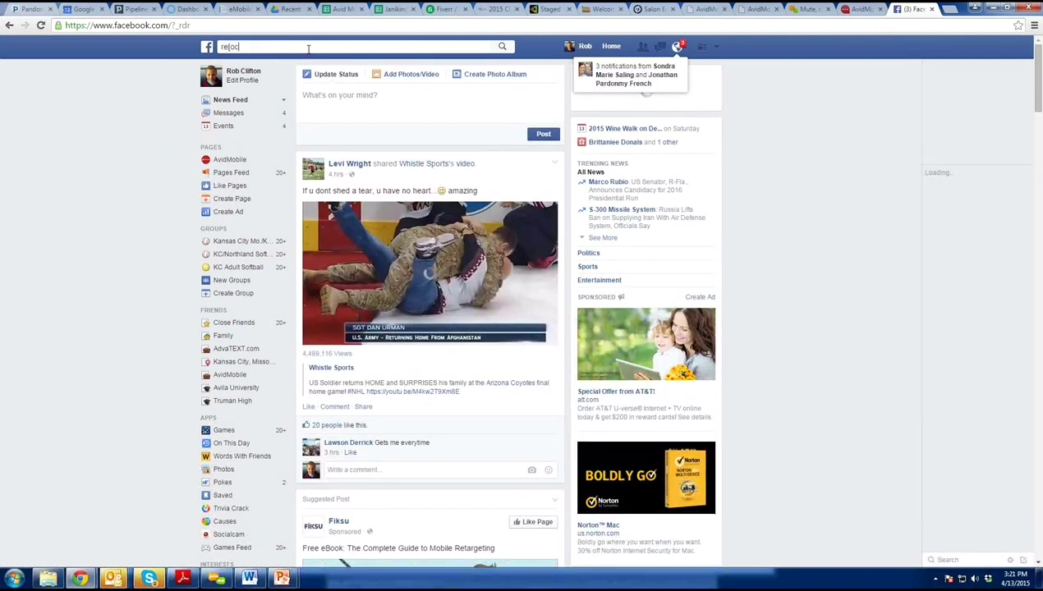
pyautogui.press('BackSpace')
pyautogui.press('BackSpace')
pyautogui.press('BackSpace')
pyautogui.press('BackSpace')
pyautogui.press('BackSpace')
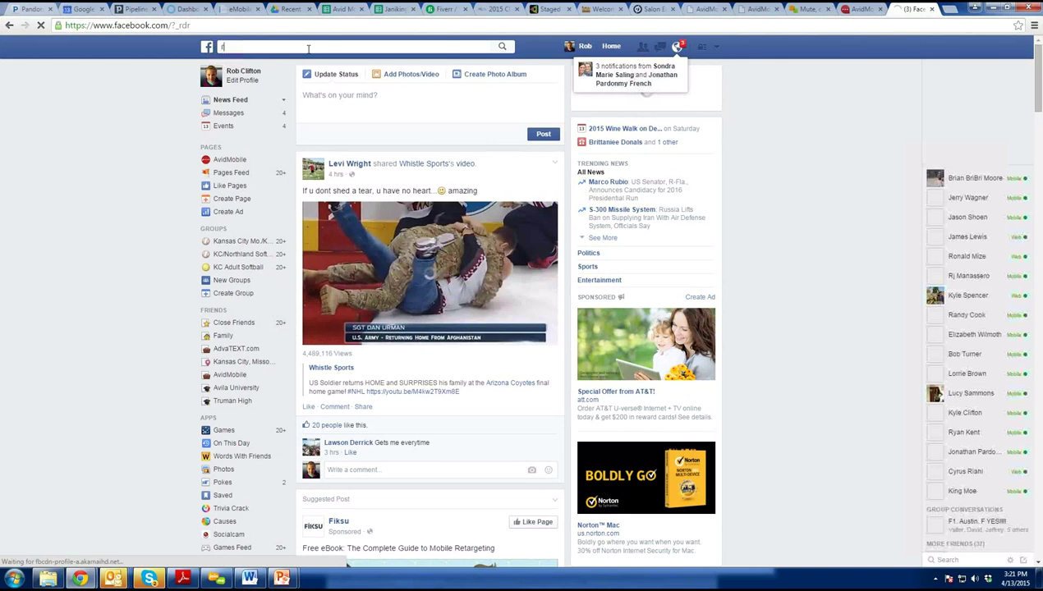
pyautogui.write('repicci')
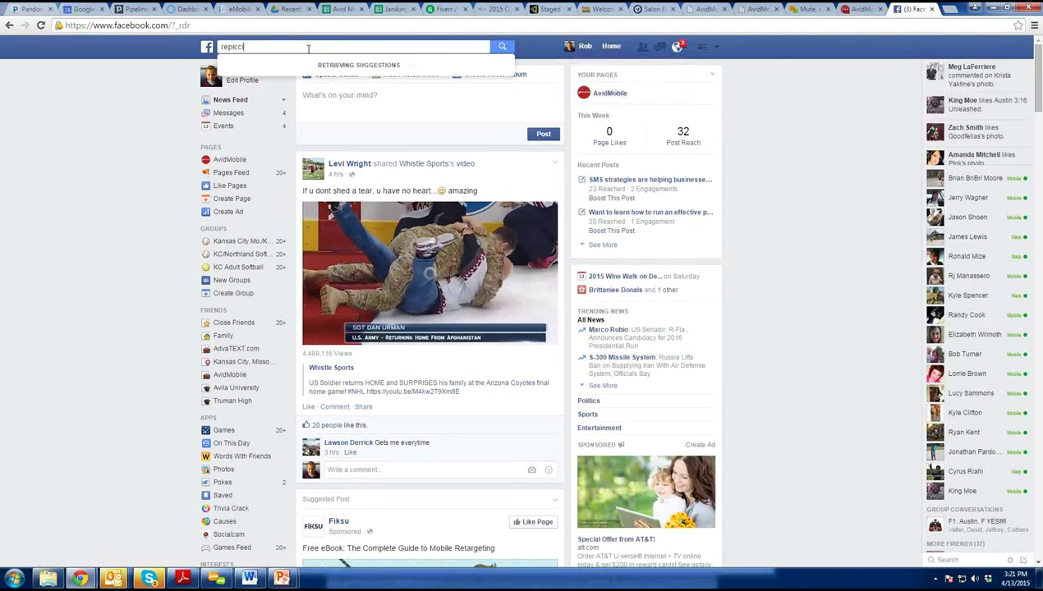
pyautogui.press('Return')
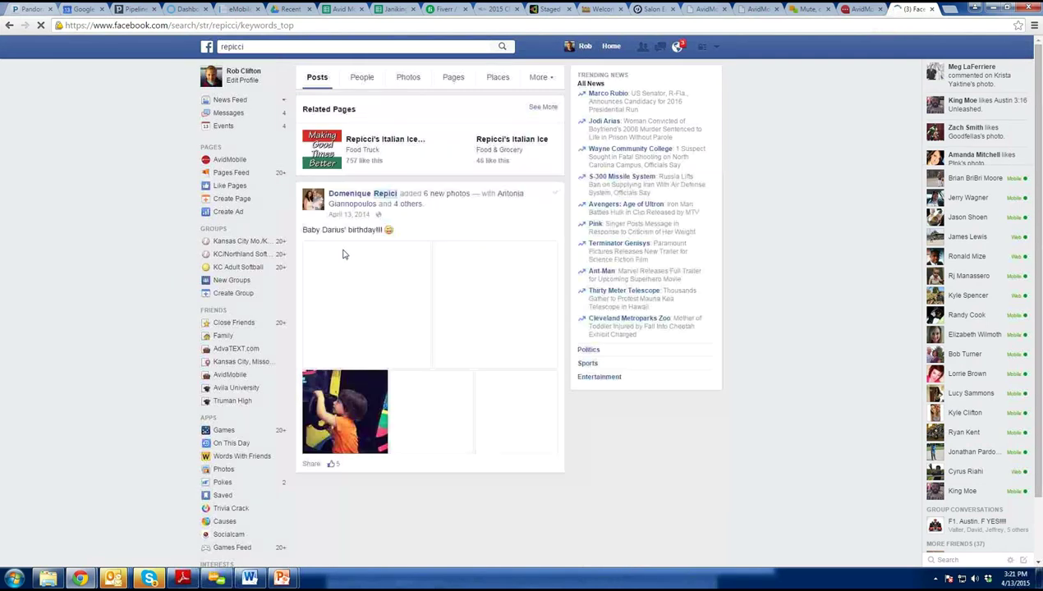
pyautogui.click(368, 145)
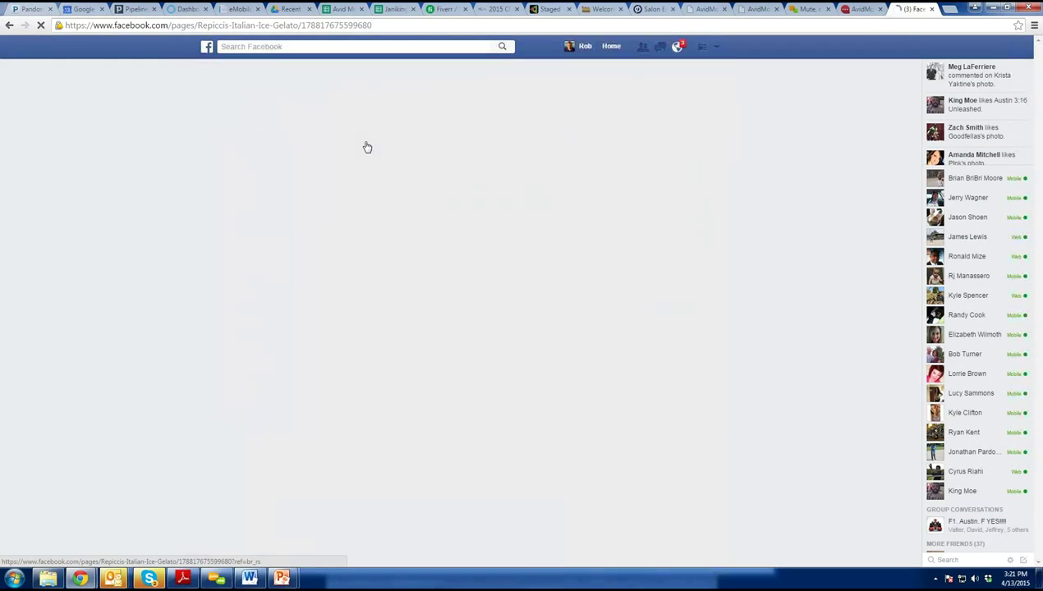
pyautogui.click(288, 26)
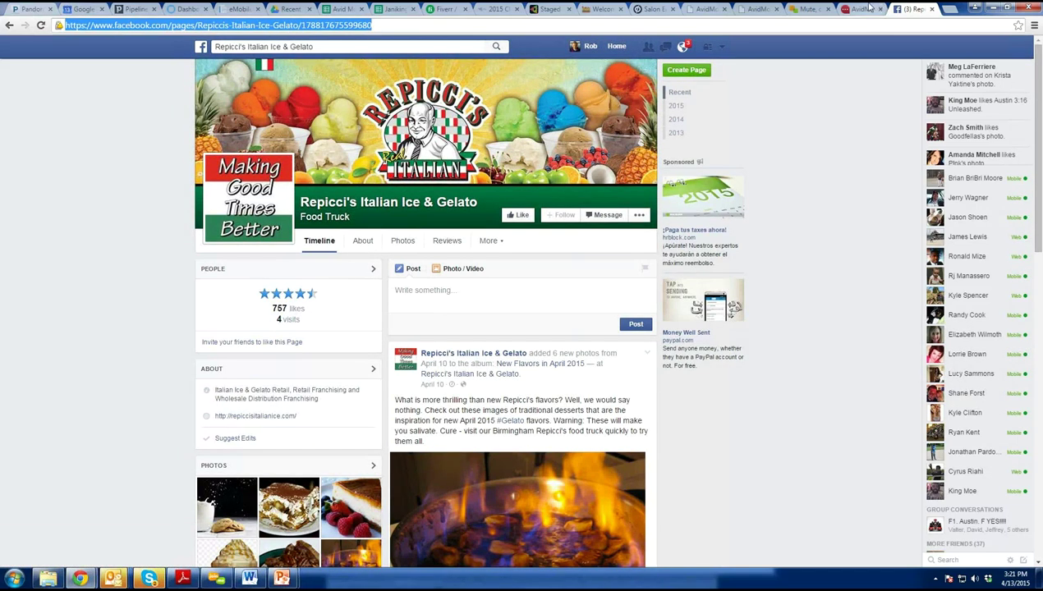
pyautogui.click(189, 9)
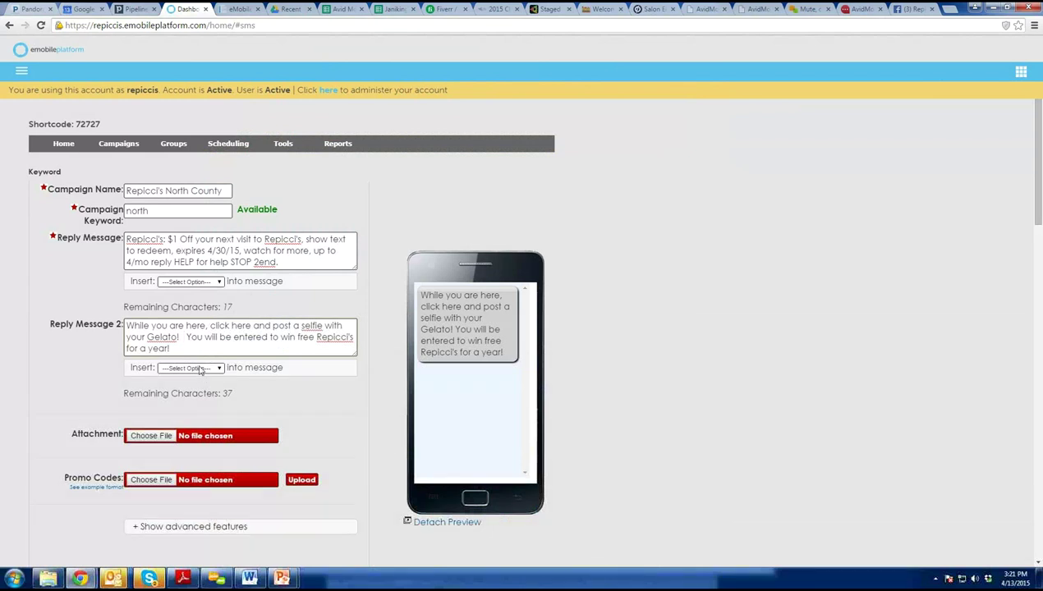
# Insert the Facebook page URL into message two as a shortened link.
pyautogui.click(189, 368)
pyautogui.click(197, 380)
pyautogui.click(197, 383)
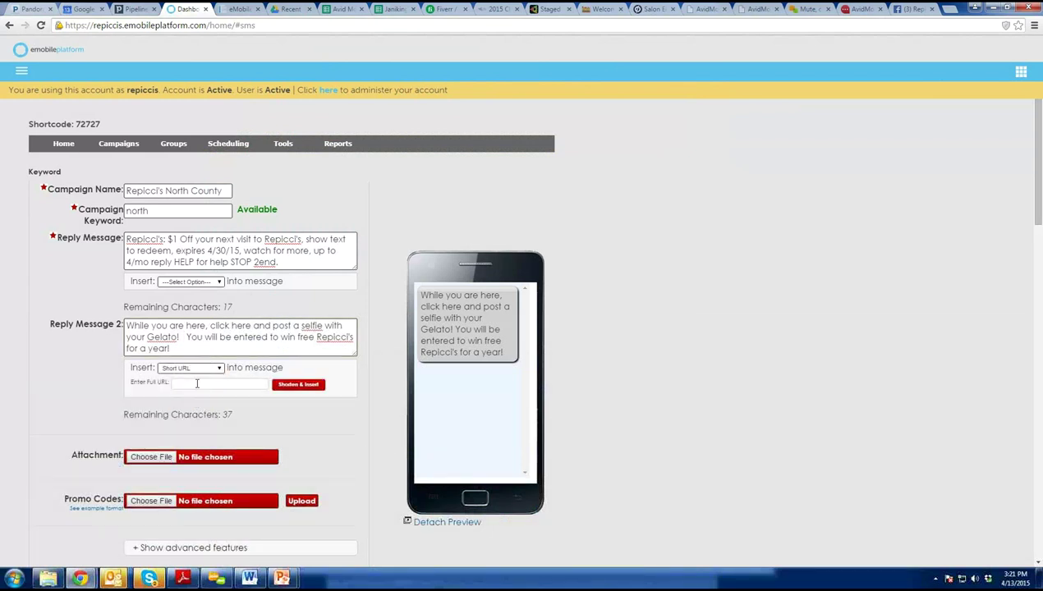
pyautogui.hotkey('ctrl', 'v')
pyautogui.click(300, 385)
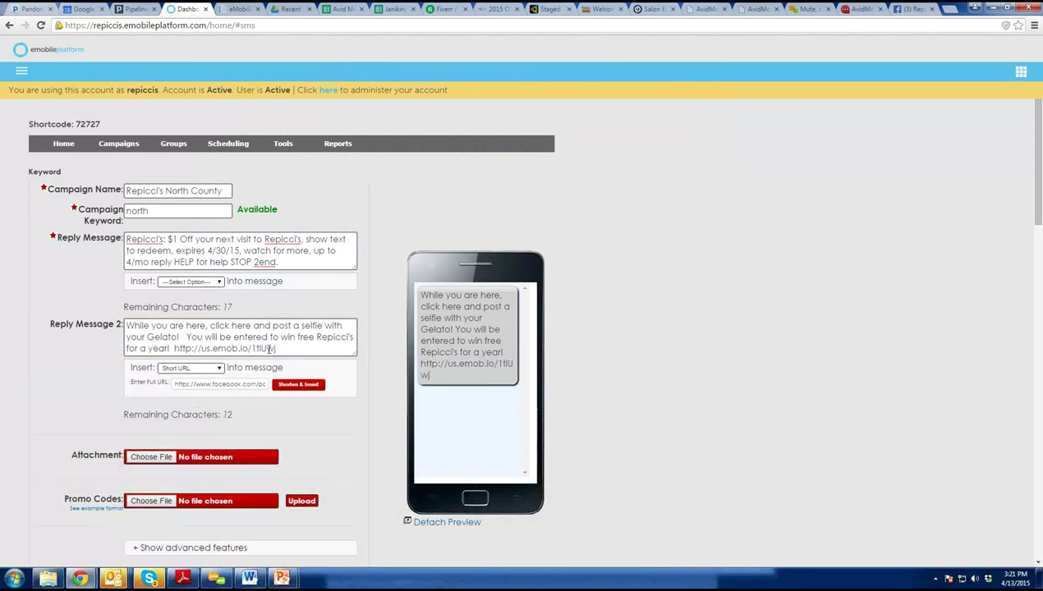
pyautogui.moveTo(276, 349); pyautogui.dragTo(172, 349)
pyautogui.hotkey('ctrl', 'c')
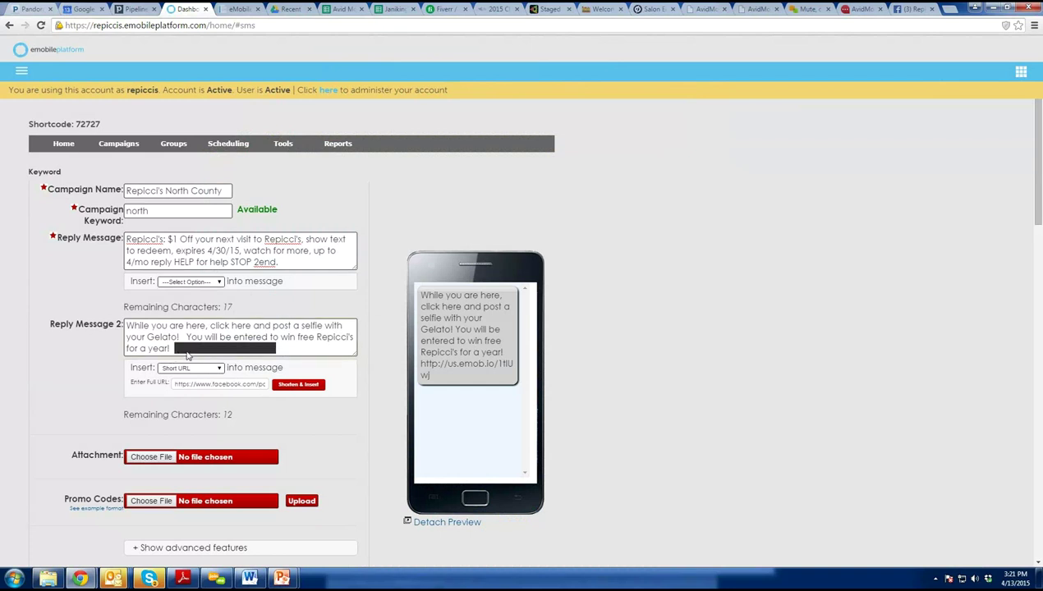
pyautogui.press('BackSpace')
pyautogui.click(185, 337)
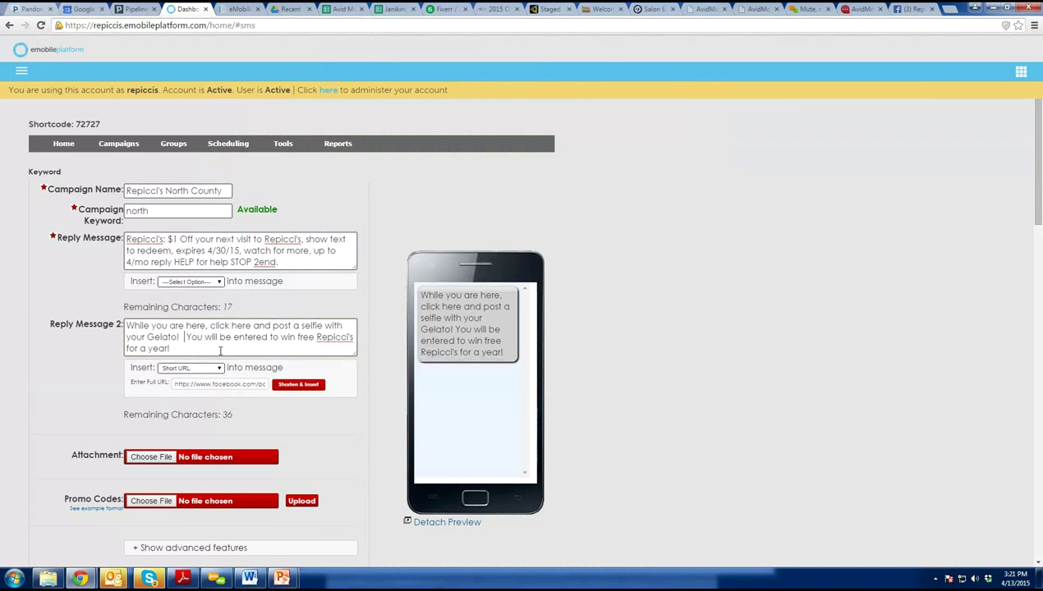
pyautogui.hotkey('ctrl', 'v')
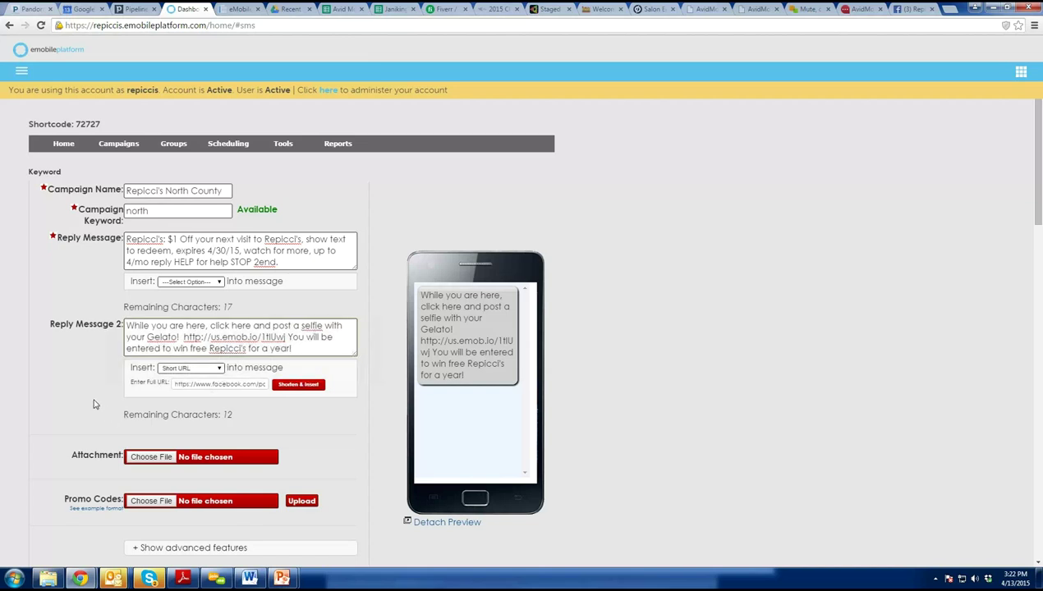
pyautogui.scroll(-2, 97, 399)
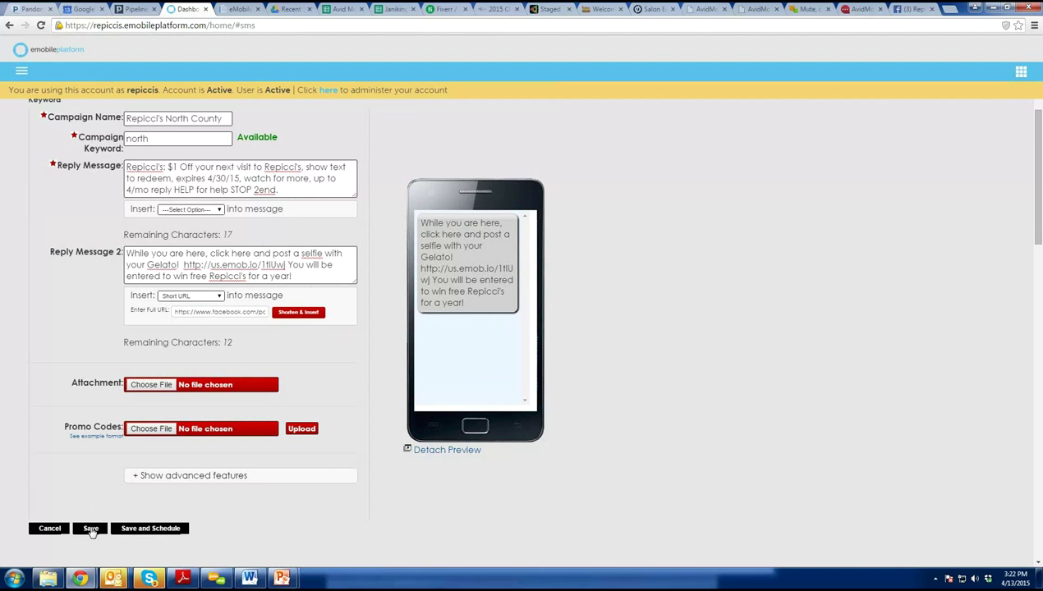
# Save the Repicci's North County keyword campaign and reopen it for editing.
pyautogui.click(91, 529)
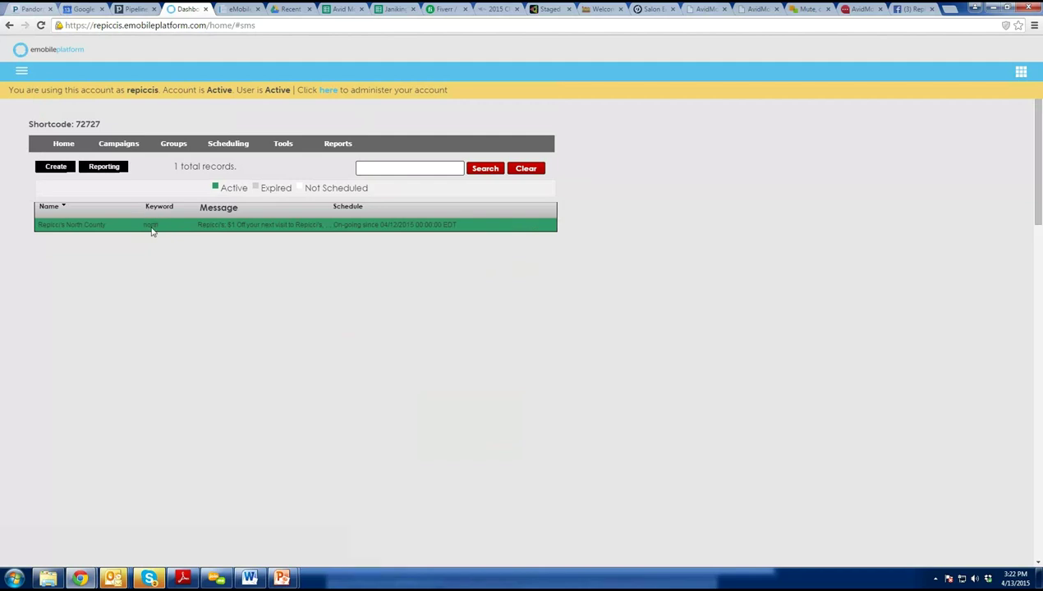
pyautogui.moveTo(155, 232)
pyautogui.click(508, 225)
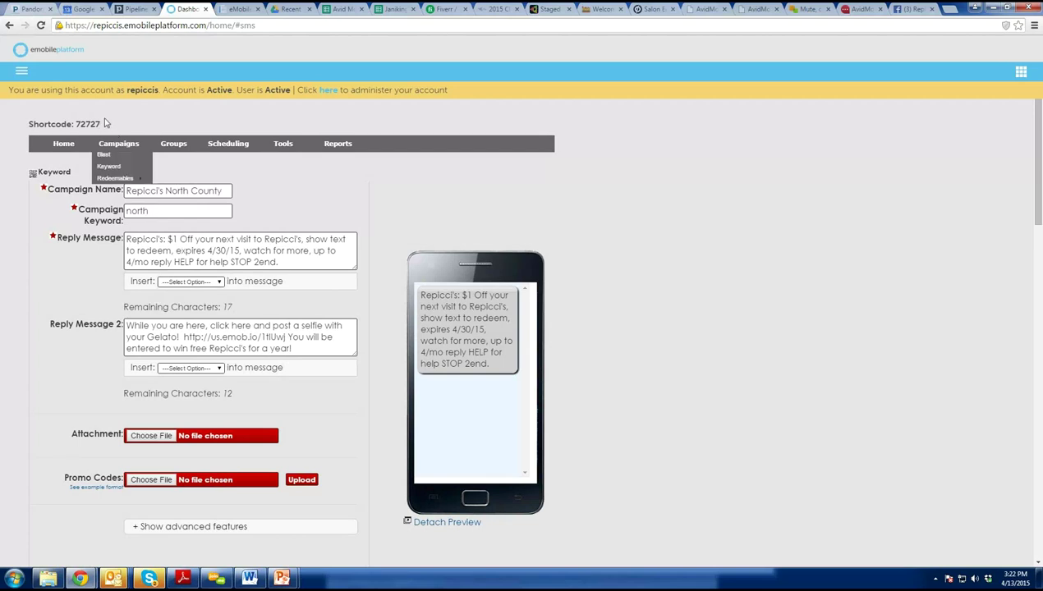
pyautogui.doubleClick(78, 124)
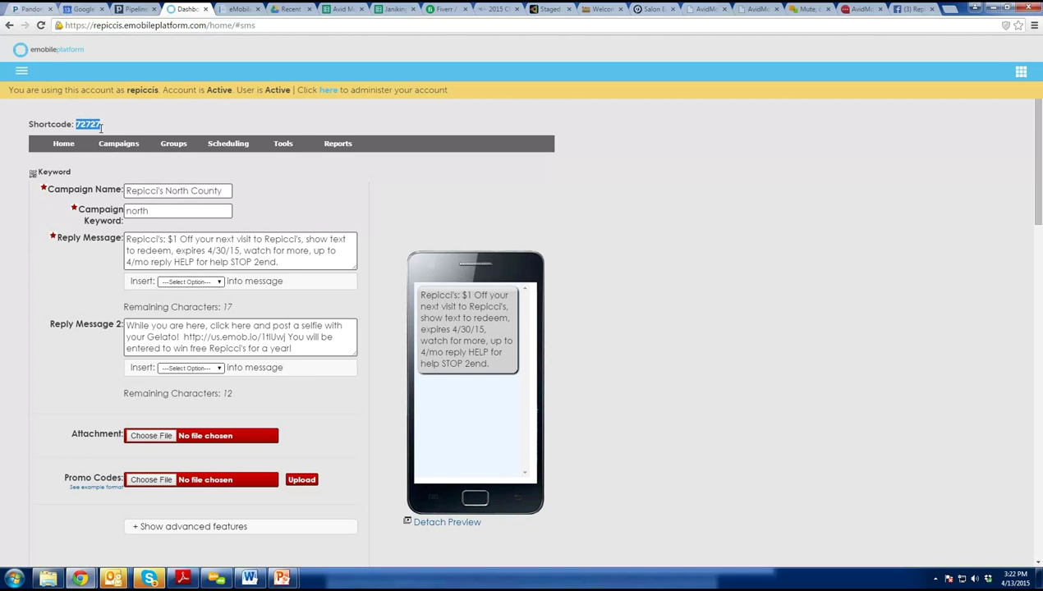
pyautogui.click(149, 216)
# Start the repiccis.pptx slide show from the Point of Sale slide.
pyautogui.scroll(-3, 185, 316)
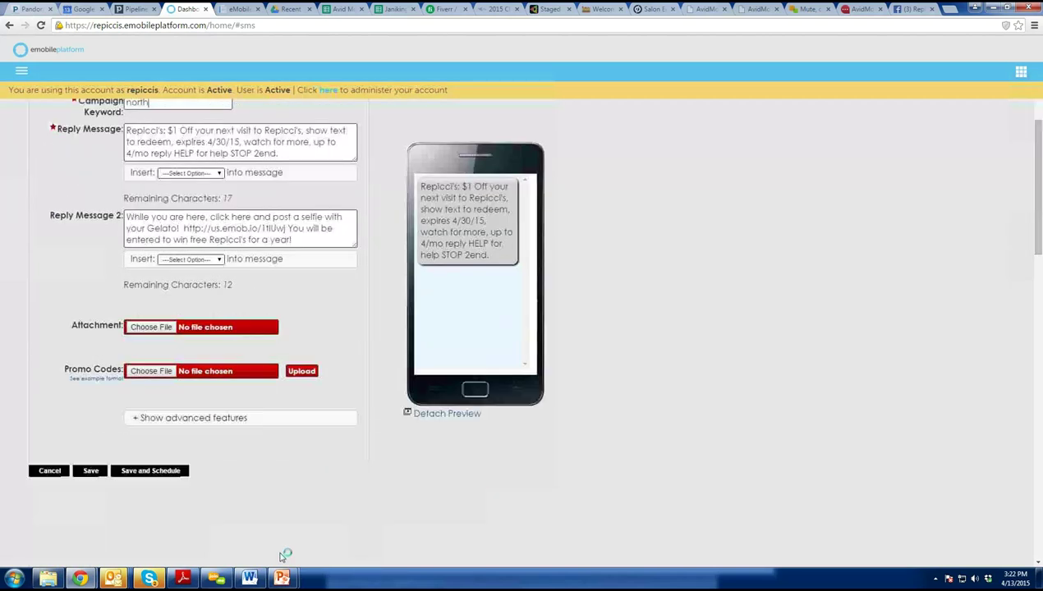
pyautogui.moveTo(282, 578)
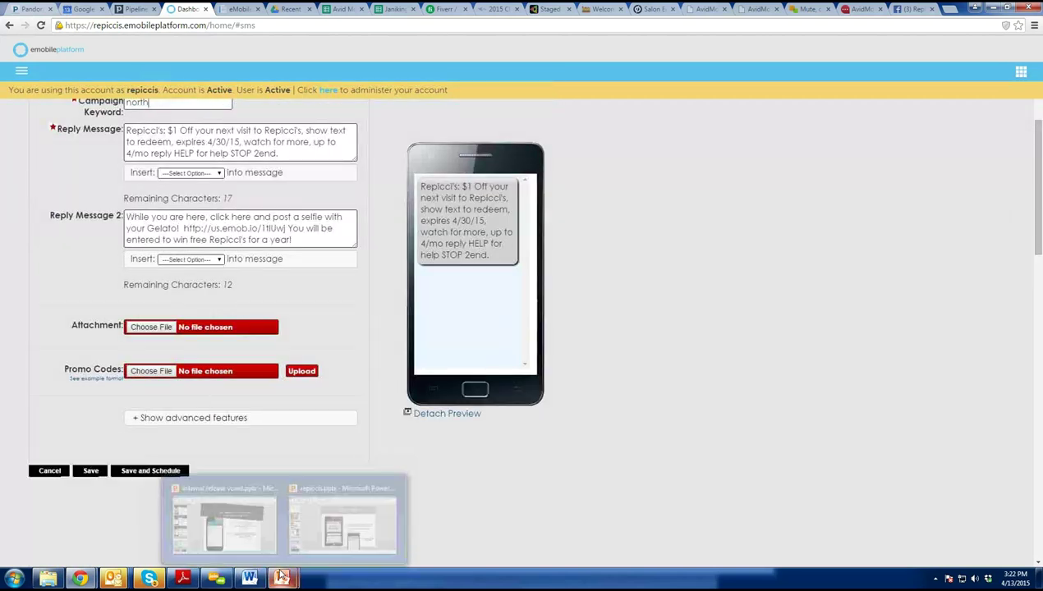
pyautogui.click(342, 522)
pyautogui.click(72, 183)
pyautogui.click(52, 50)
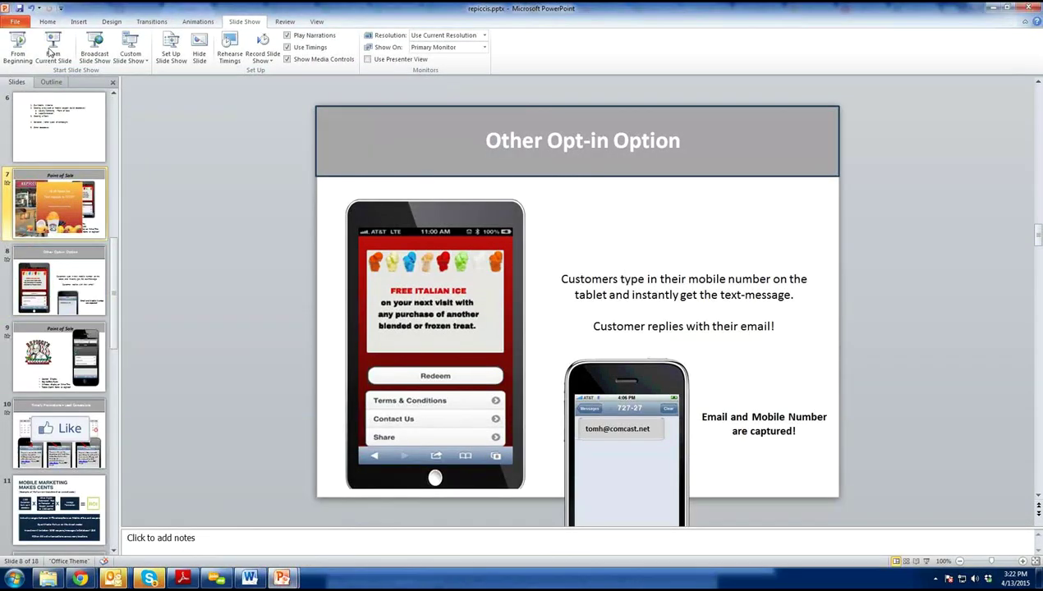
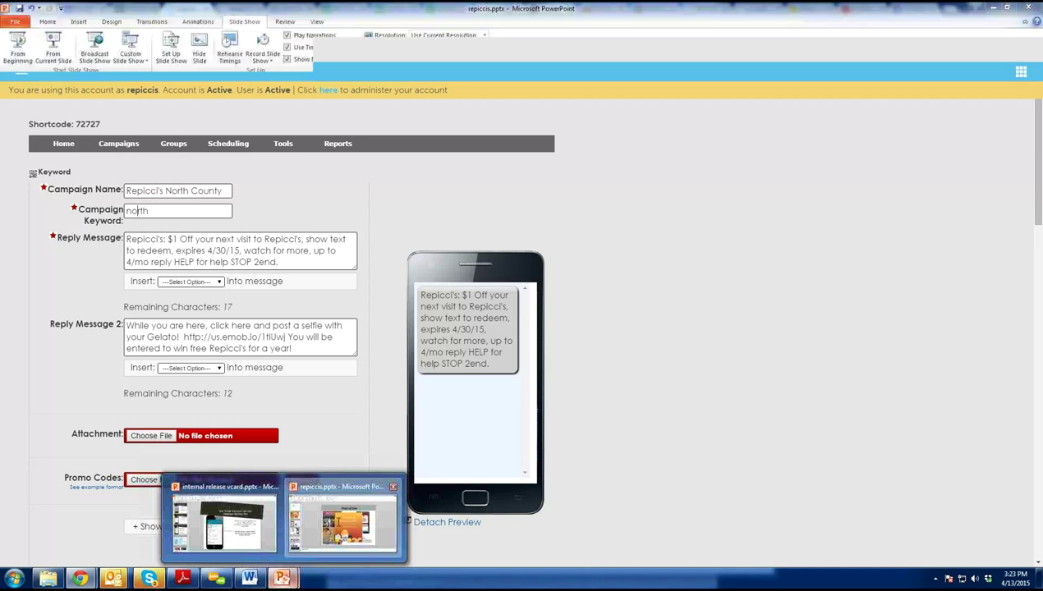
pyautogui.click(342, 517)
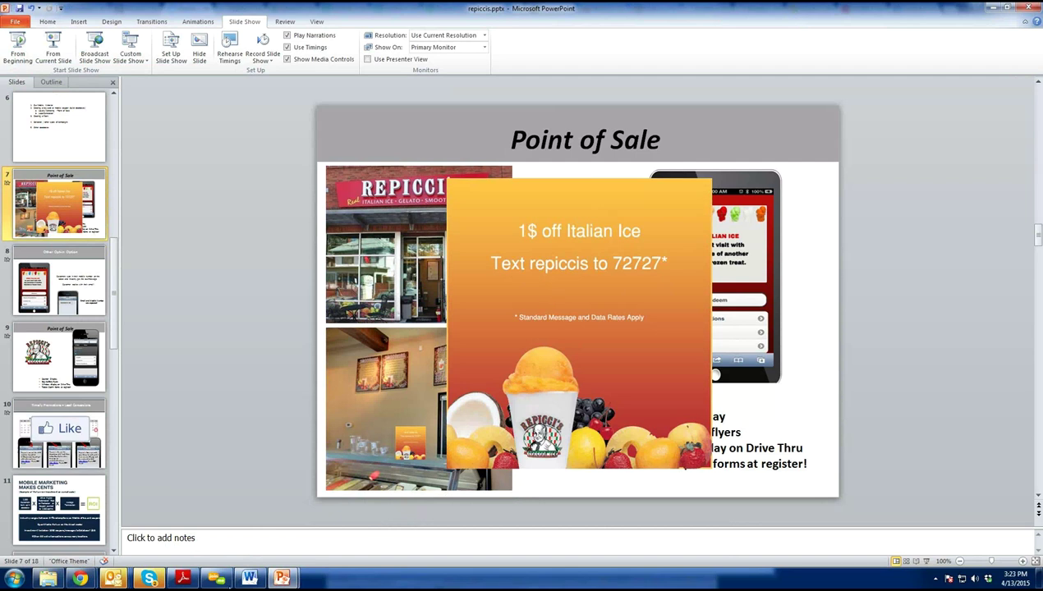
pyautogui.moveTo(79, 578)
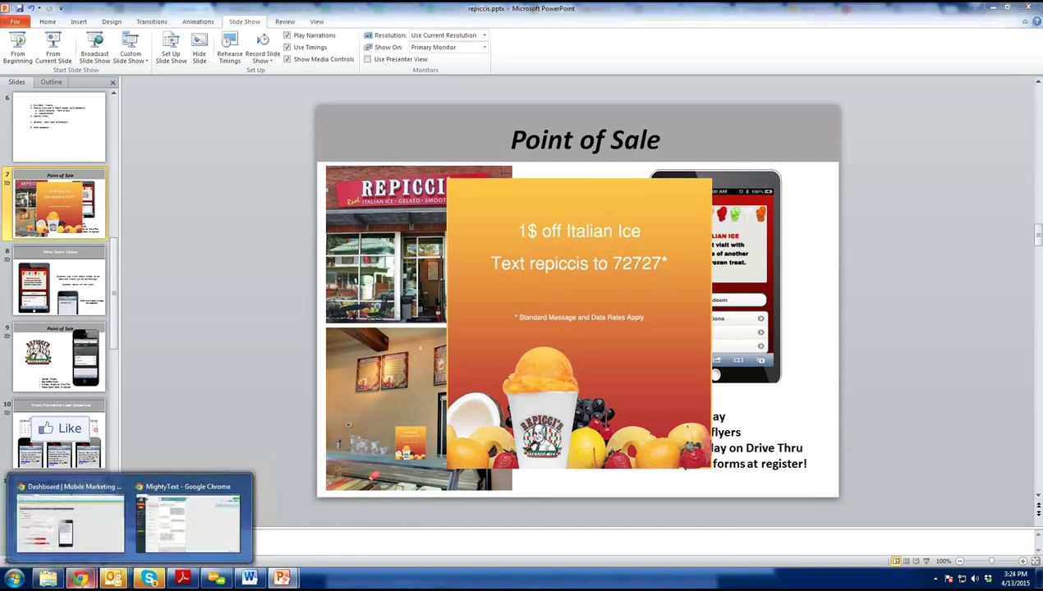
pyautogui.click(47, 540)
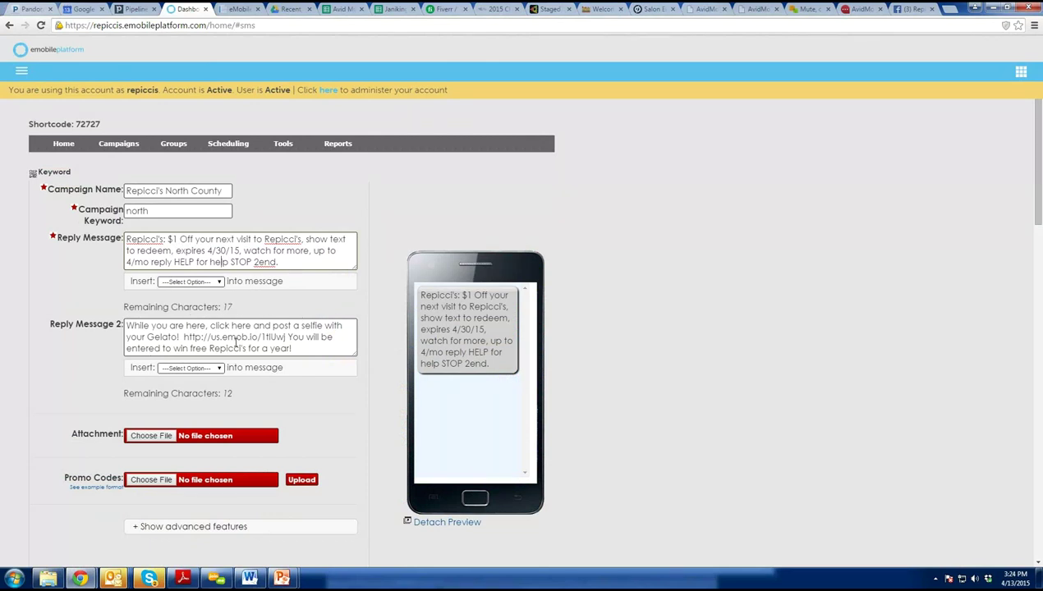
# Replace Reply Message 2 with 'Want to take our menu home with you… click here'.
pyautogui.click(285, 262)
pyautogui.moveTo(301, 347); pyautogui.dragTo(98, 325)
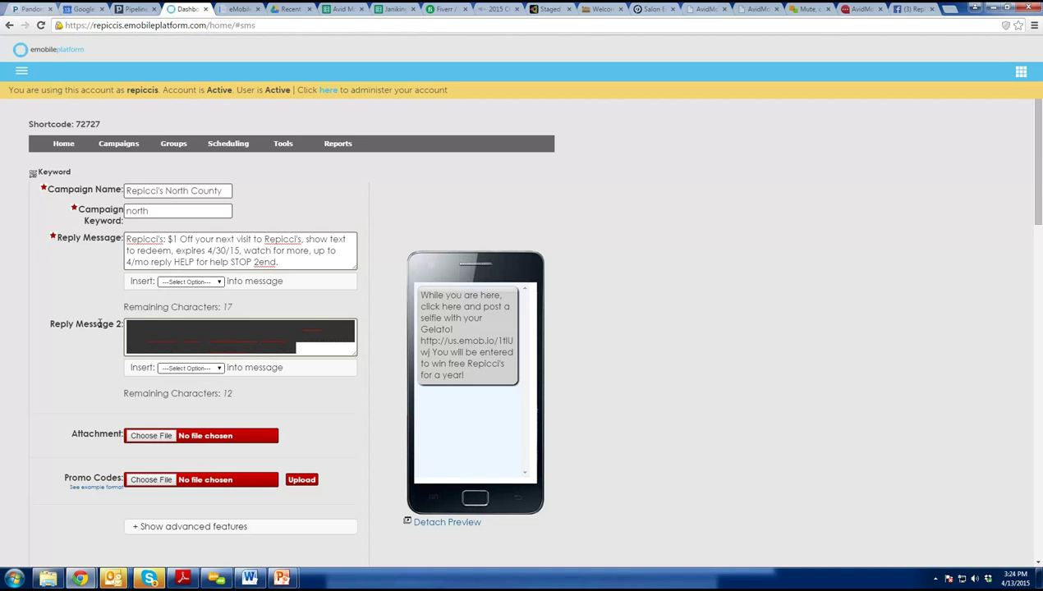
pyautogui.write('Want to see our')
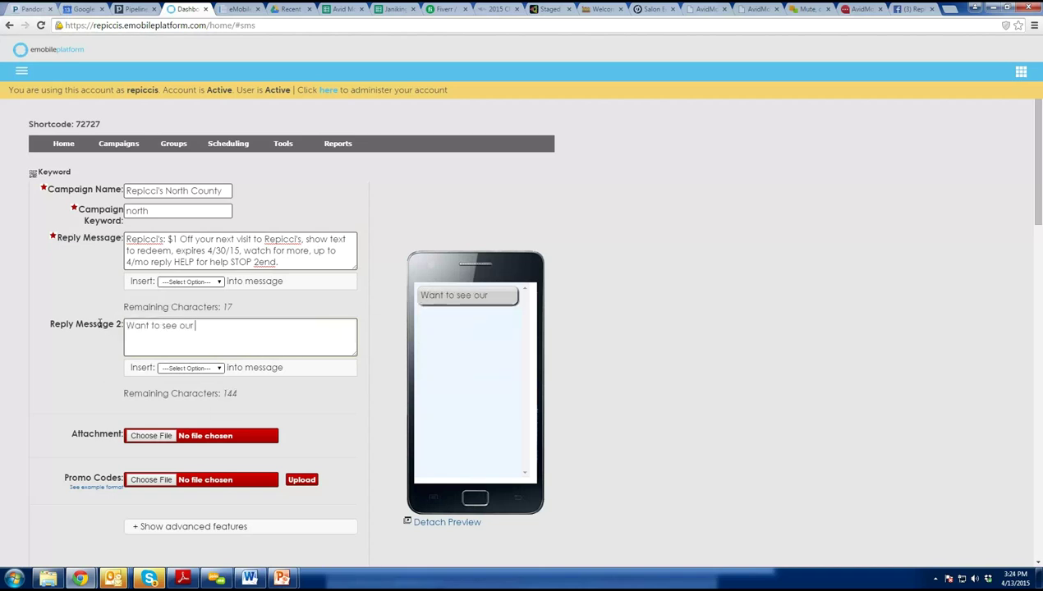
pyautogui.press('BackSpace')
pyautogui.press('BackSpace')
pyautogui.press('BackSpace')
pyautogui.press('BackSpace')
pyautogui.press('BackSpace')
pyautogui.press('BackSpace')
pyautogui.press('BackSpace')
pyautogui.press('BackSpace')
pyautogui.write('take our menu home with you')
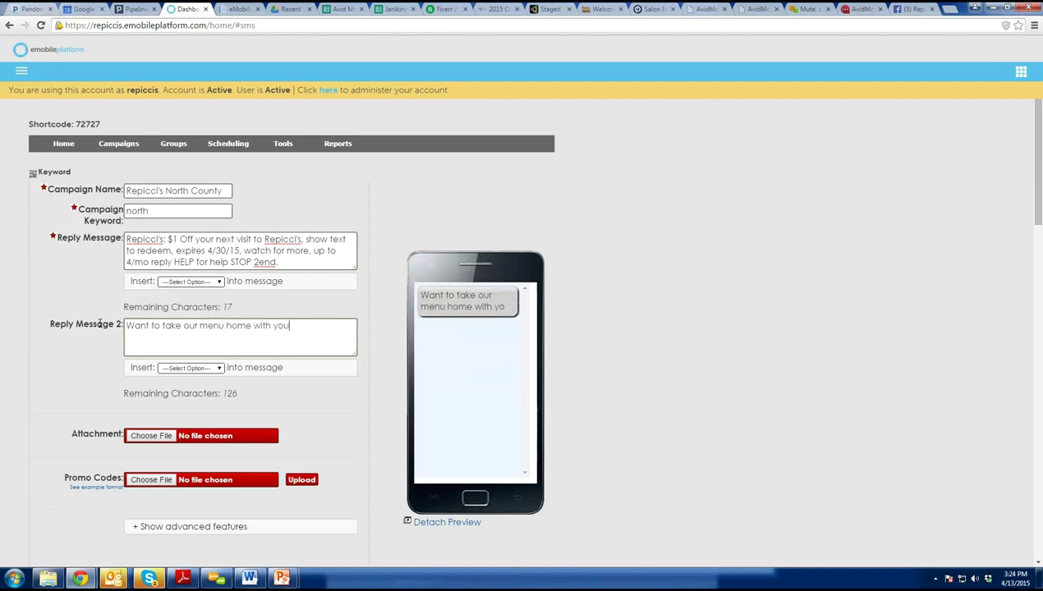
pyautogui.write(' and you can vei')
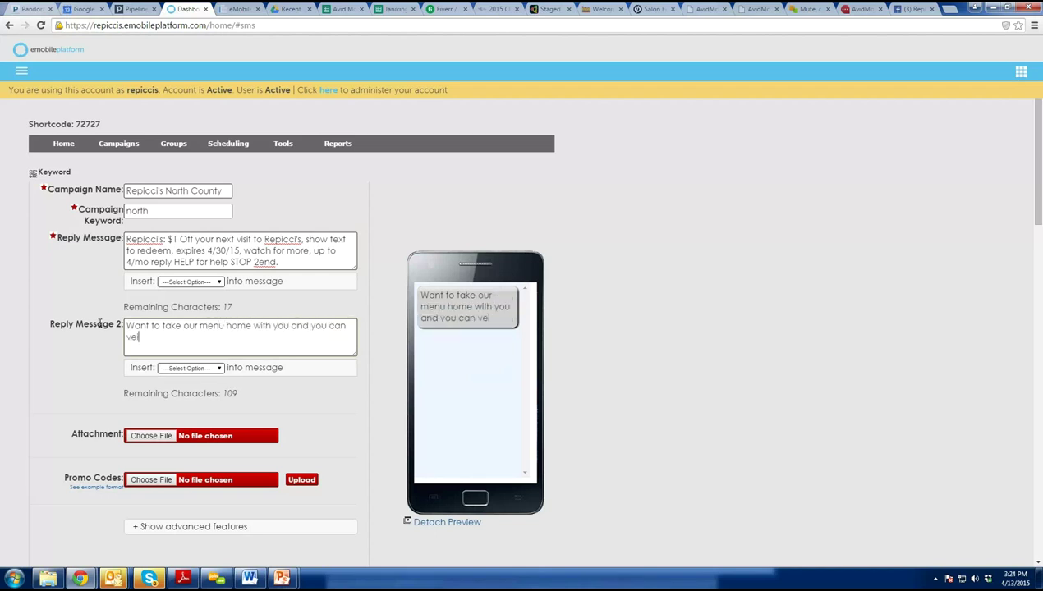
pyautogui.press('BackSpace')
pyautogui.press('BackSpace')
pyautogui.write('iew where we ')
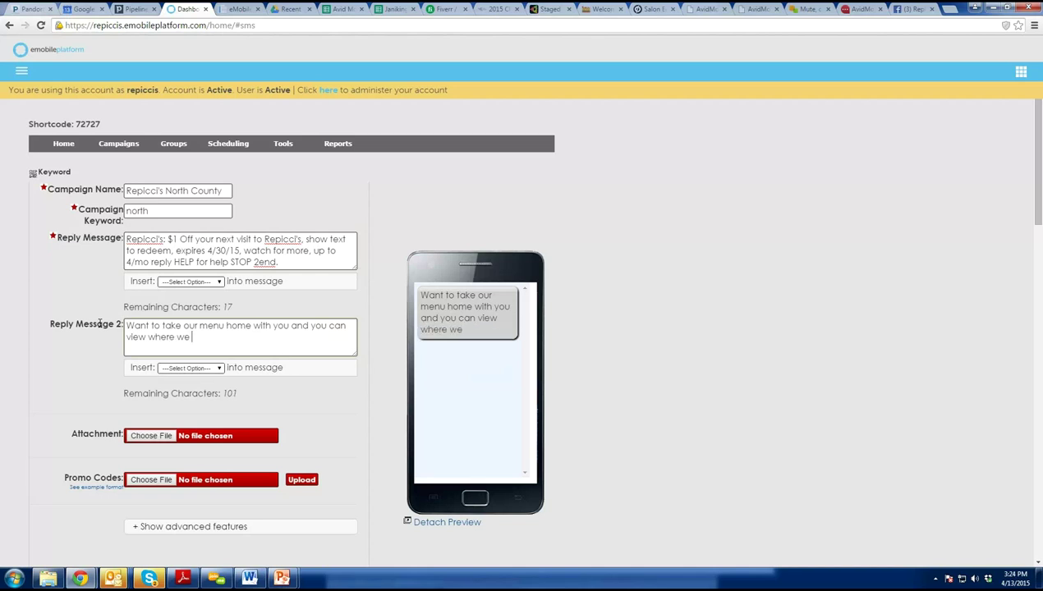
pyautogui.write('will be each mon')
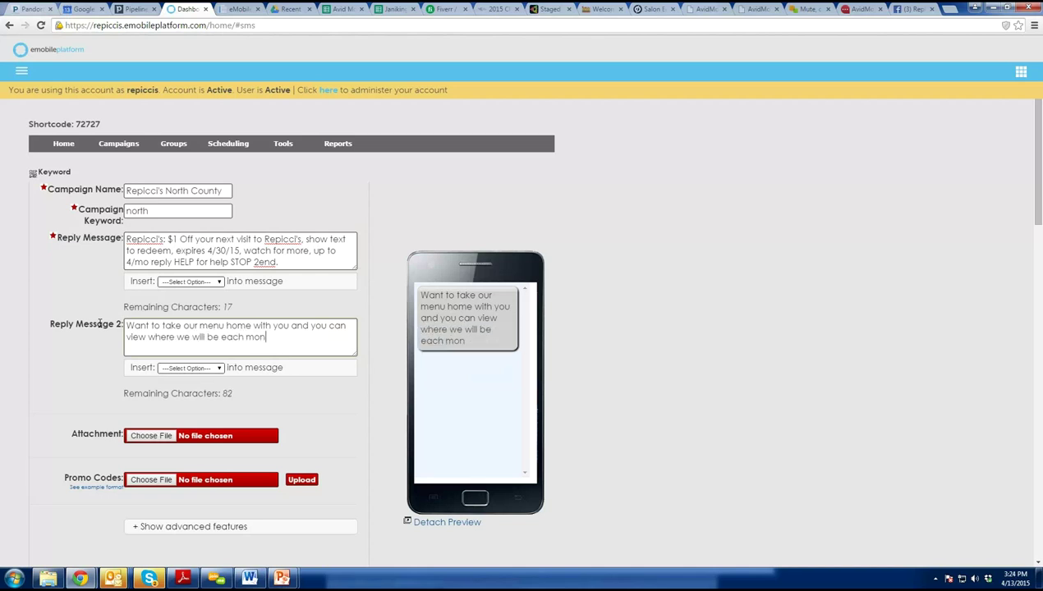
pyautogui.write('th, click here')
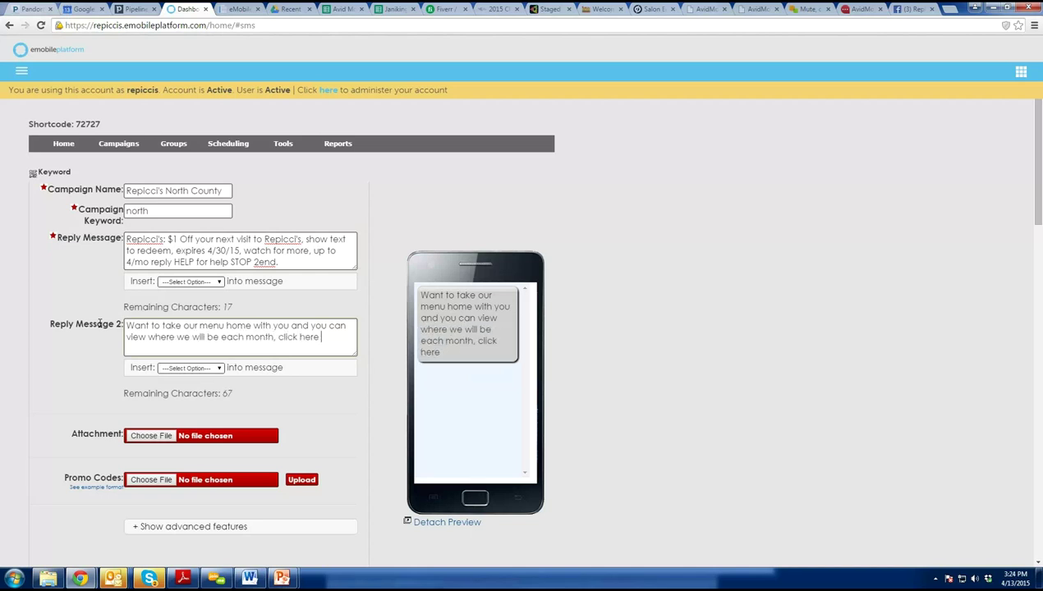
# Append a shortened link to the previously used accessmobilewebsite URL to the second reply.
pyautogui.click(200, 368)
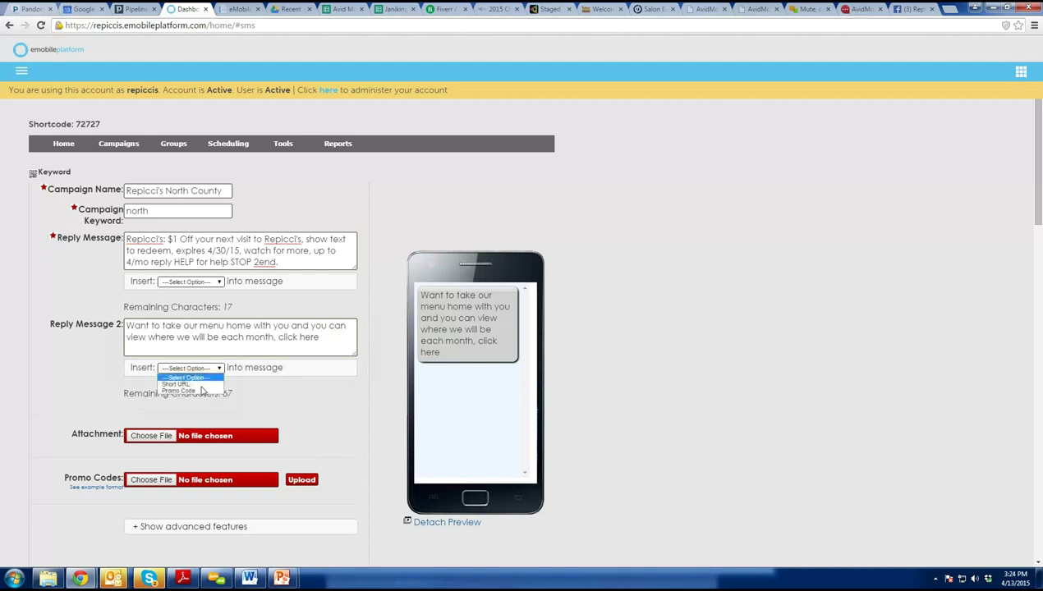
pyautogui.click(204, 378)
pyautogui.click(206, 368)
pyautogui.click(207, 385)
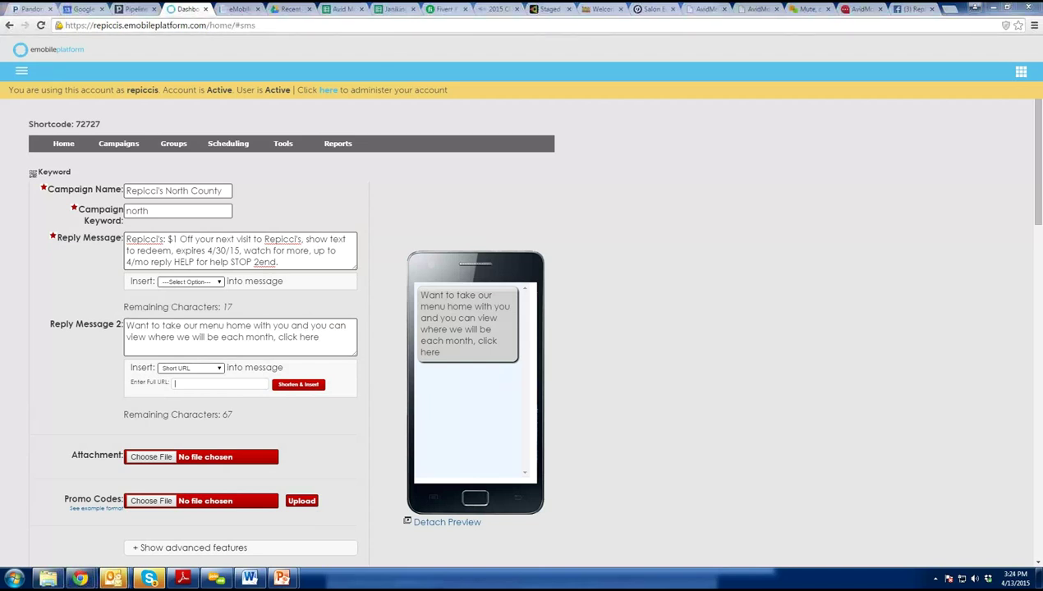
pyautogui.click(201, 384)
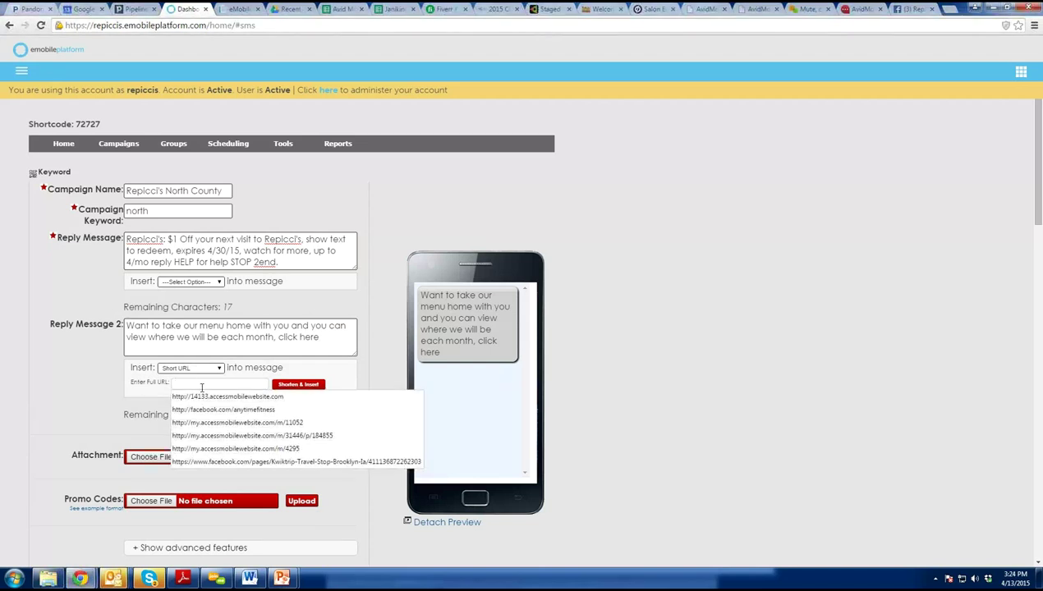
pyautogui.click(198, 394)
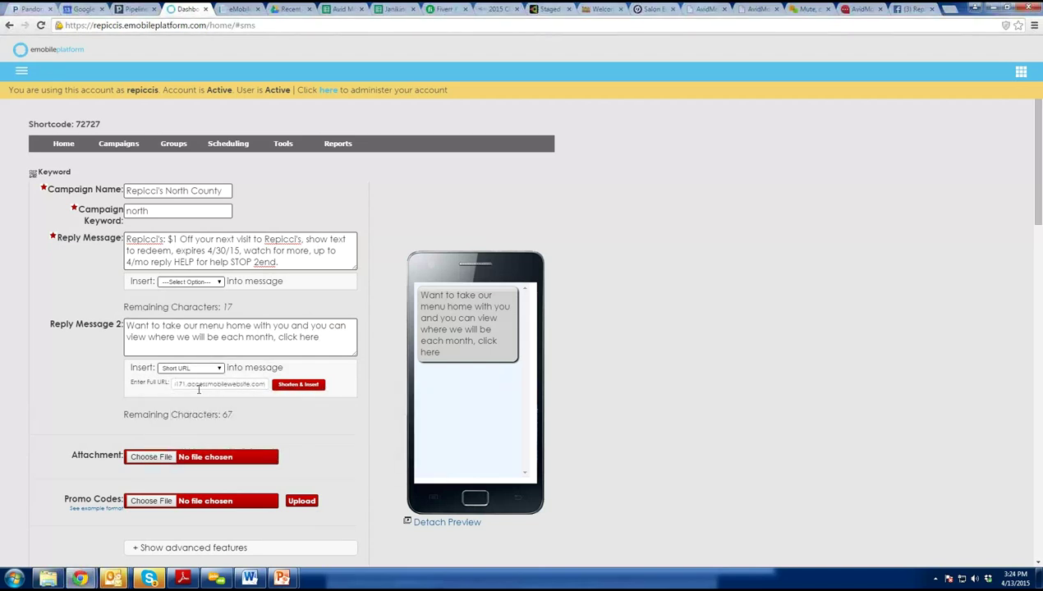
pyautogui.click(298, 385)
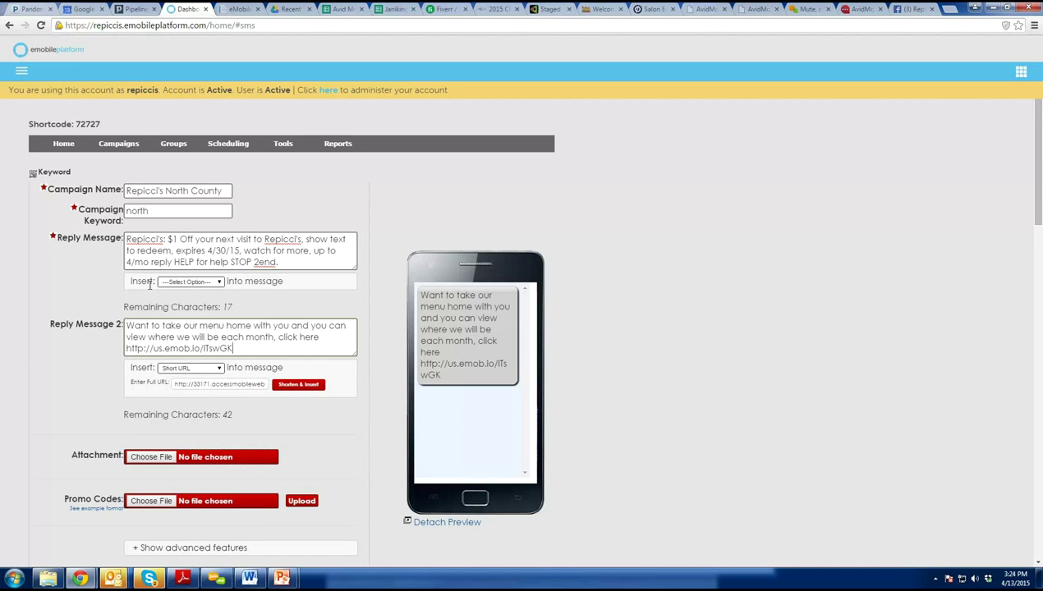
# Switch back to the repiccis PowerPoint presentation.
pyautogui.scroll(-3, 97, 341)
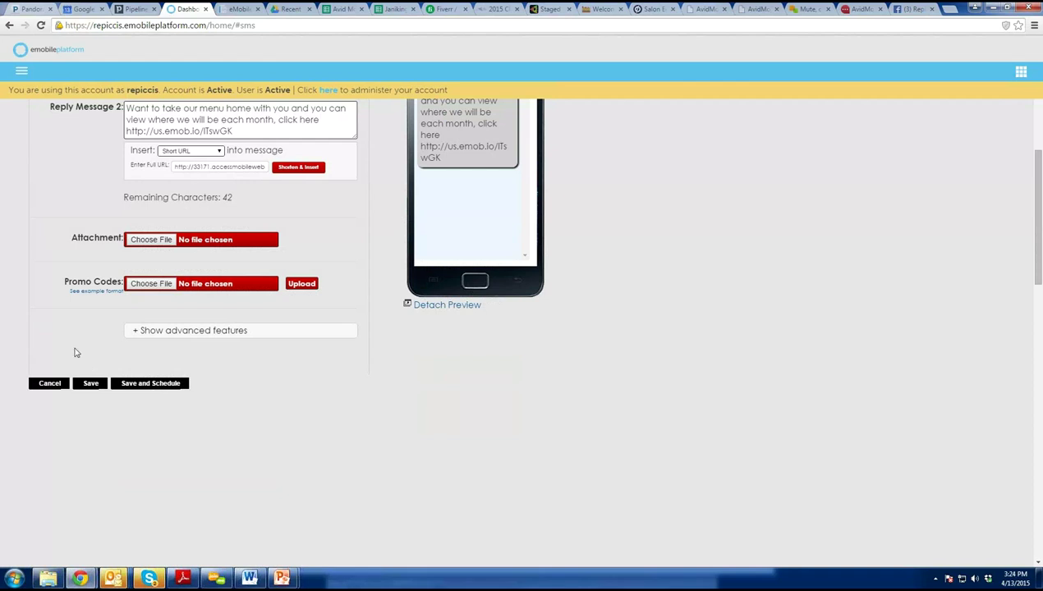
pyautogui.scroll(3, 196, 497)
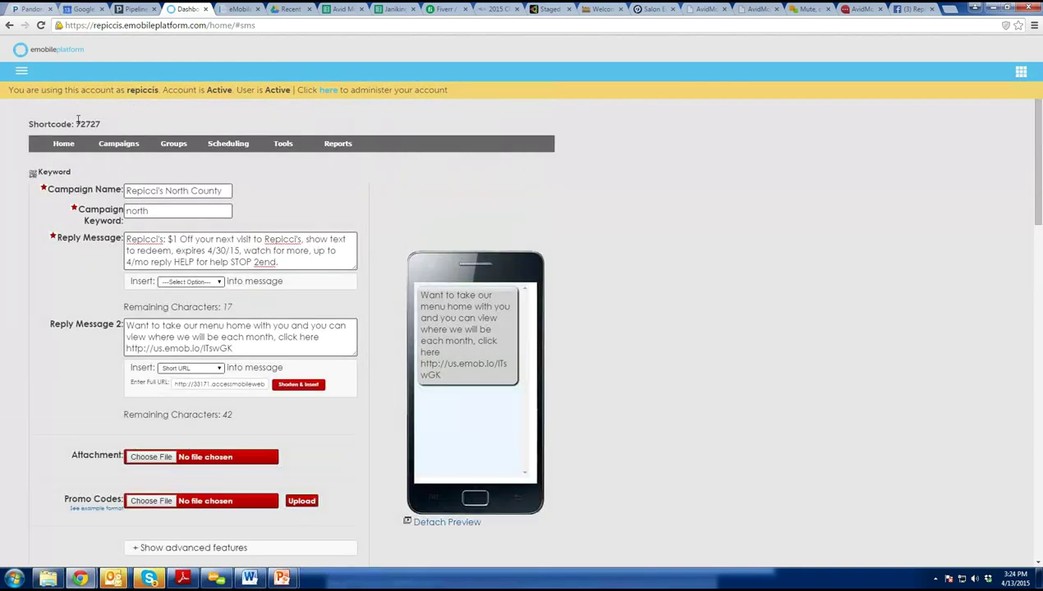
pyautogui.click(24, 74)
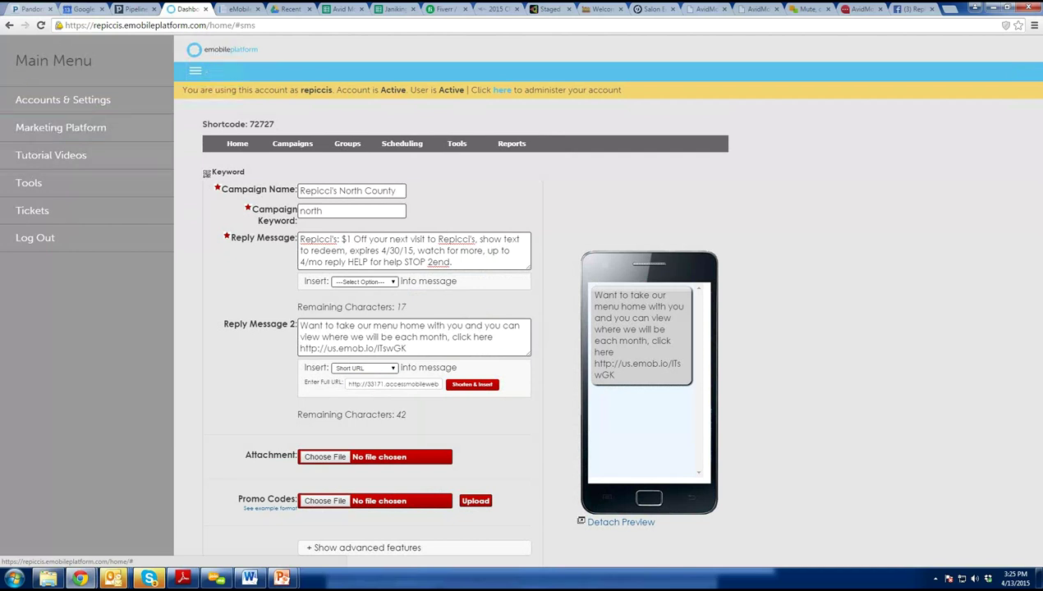
pyautogui.moveTo(284, 579)
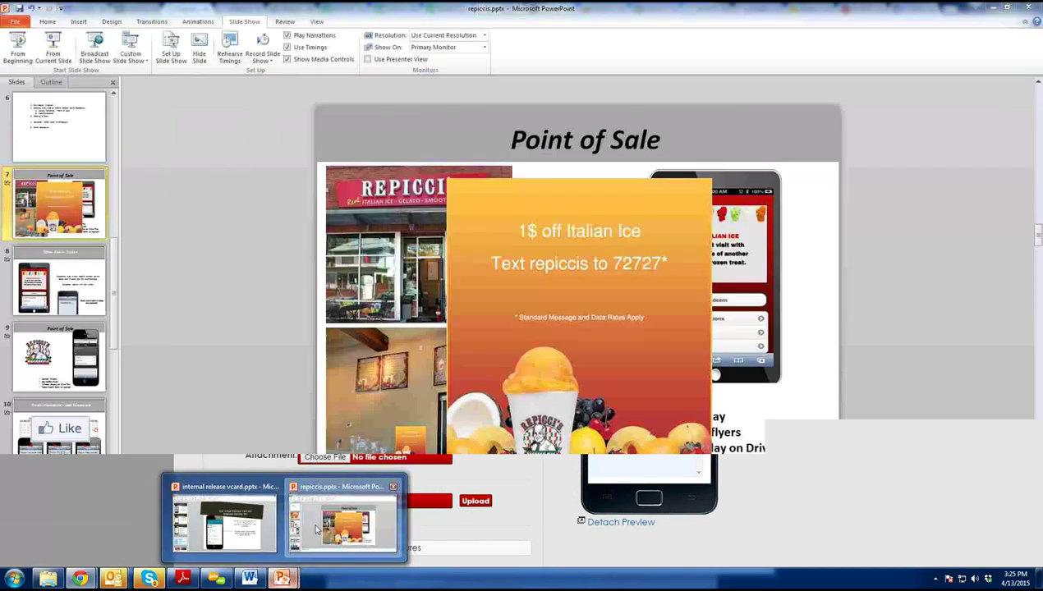
pyautogui.click(345, 517)
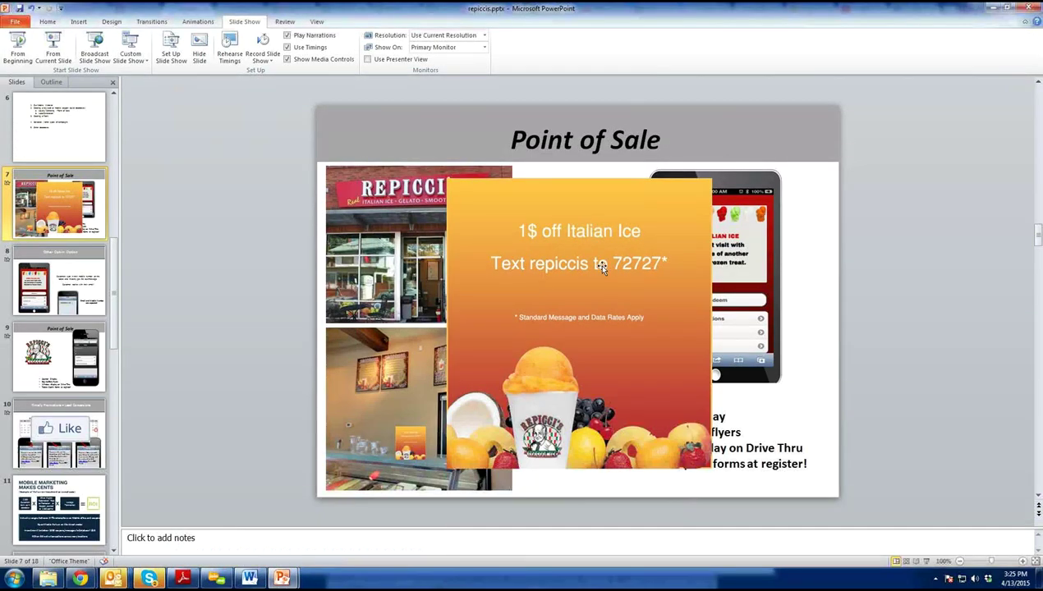
# Go to slide 6 and place the cursor in its numbered agenda list.
pyautogui.click(89, 126)
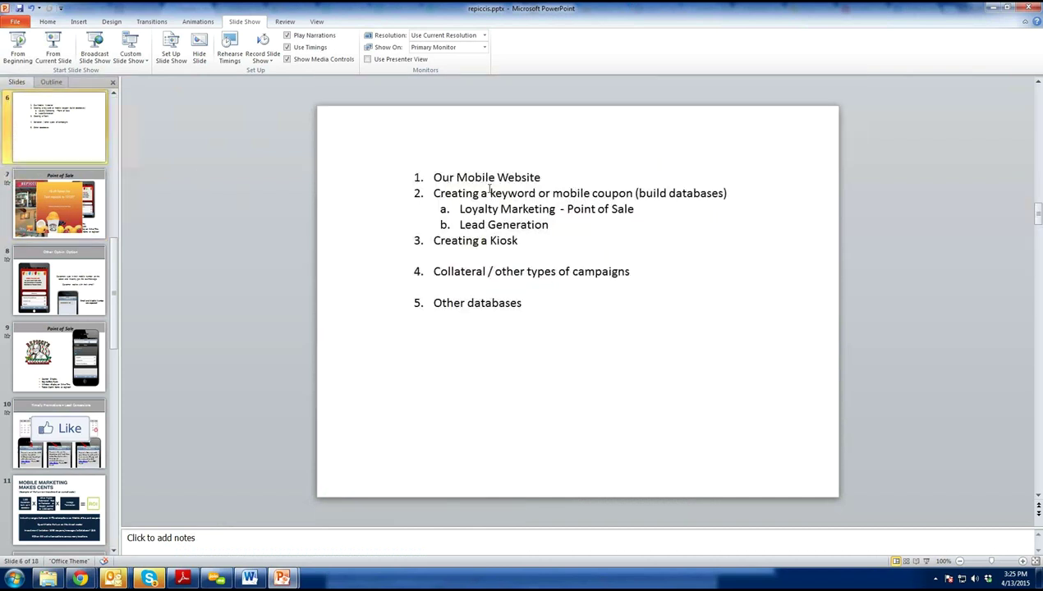
pyautogui.moveTo(459, 209); pyautogui.dragTo(634, 210)
pyautogui.click(482, 178)
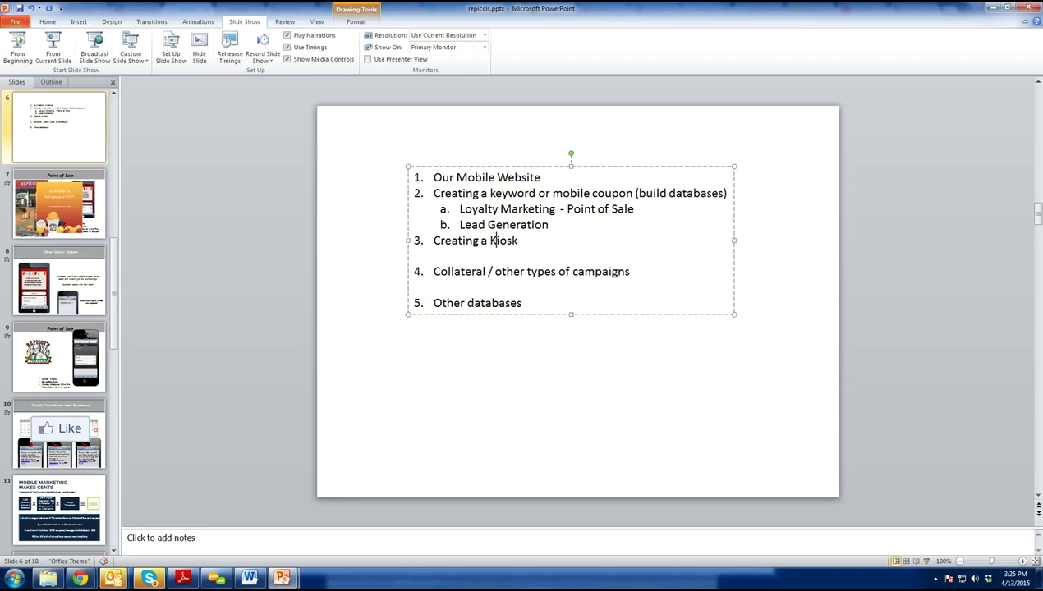
# Return to the campaign page, re-enter the keyword 'north', then open Tools in the main menu.
pyautogui.moveTo(80, 579)
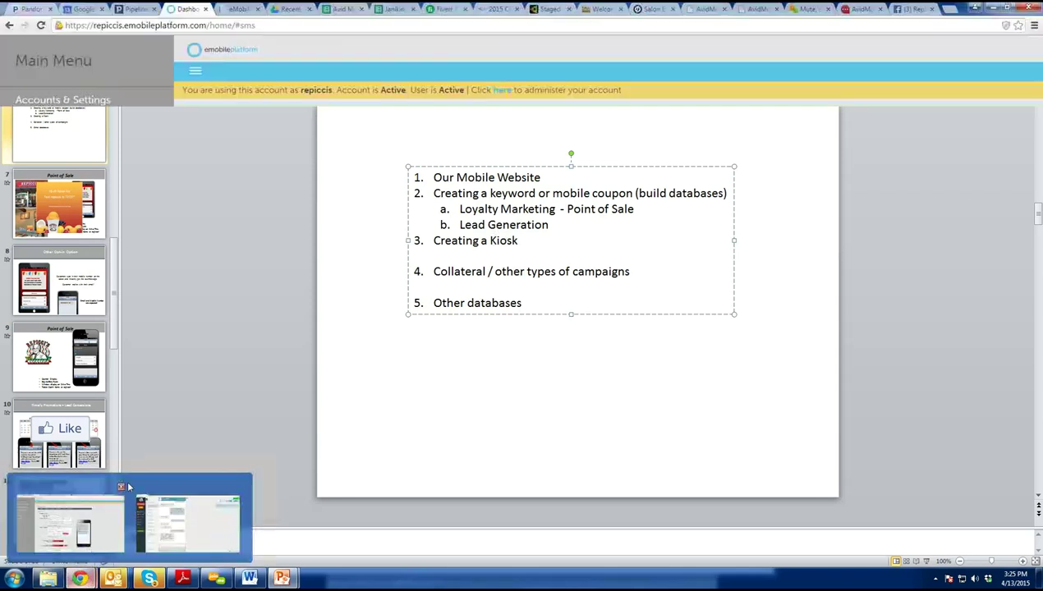
pyautogui.click(89, 552)
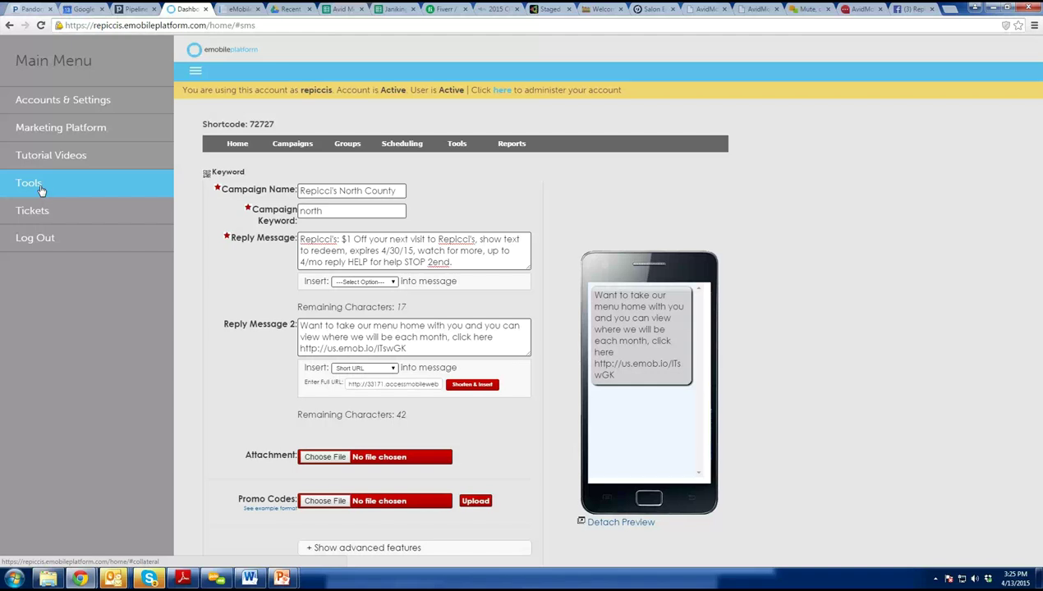
pyautogui.click(331, 212)
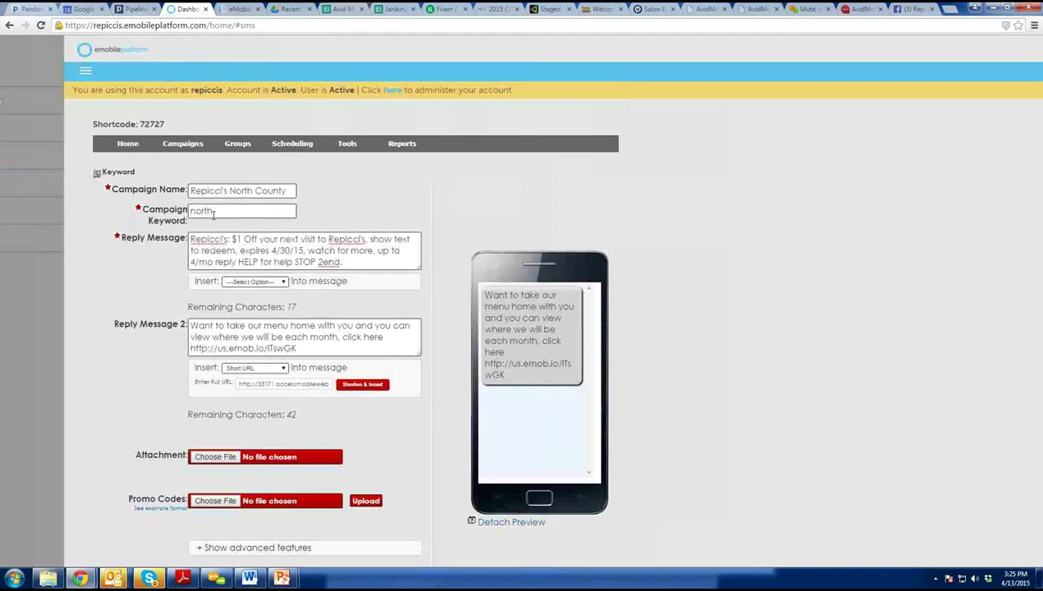
pyautogui.doubleClick(141, 210)
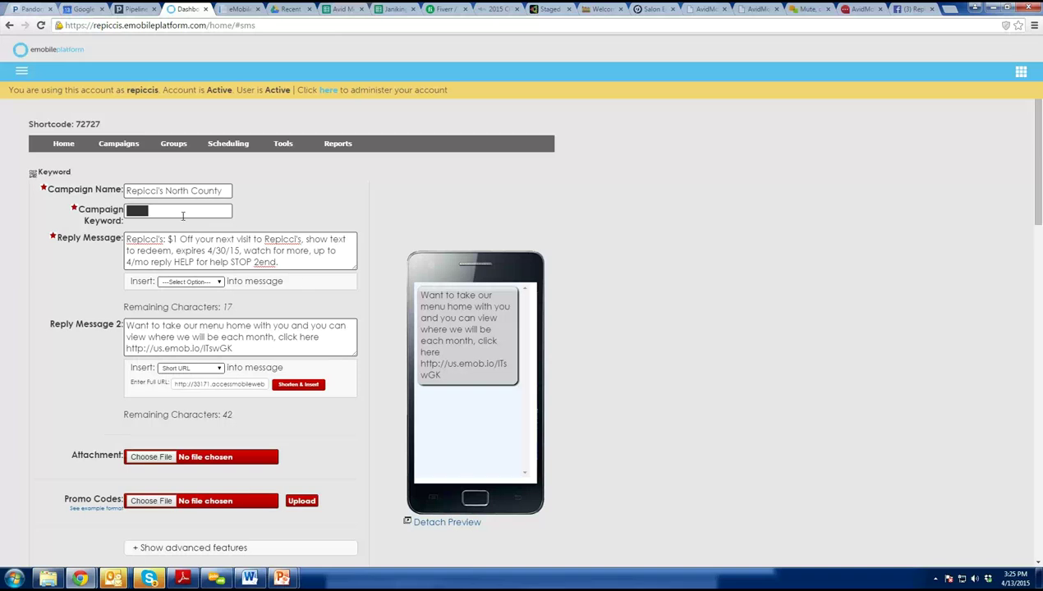
pyautogui.write('north')
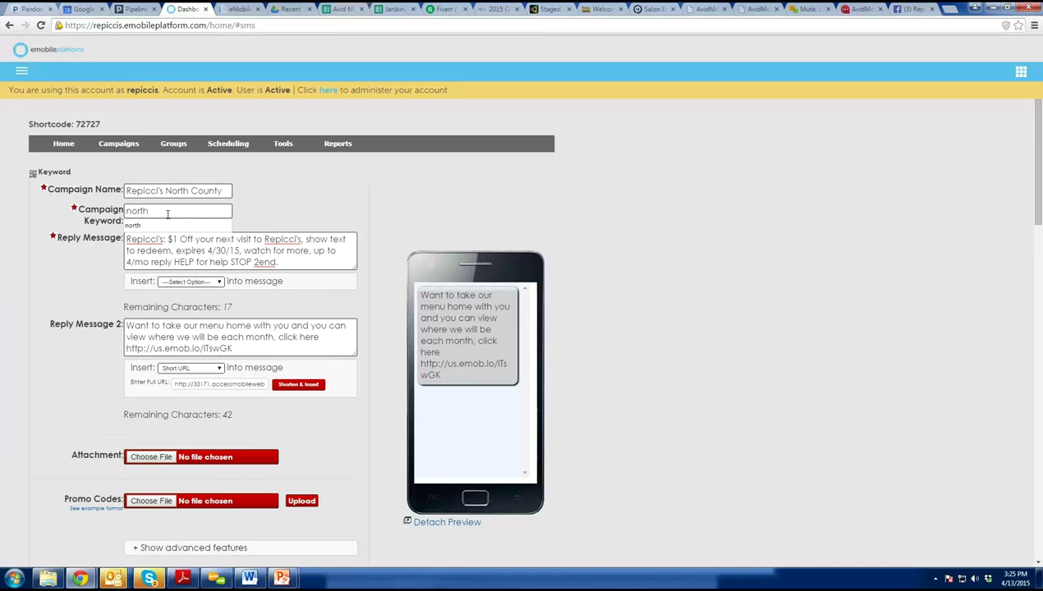
pyautogui.hotkey('ctrl', 'a')
pyautogui.click(133, 228)
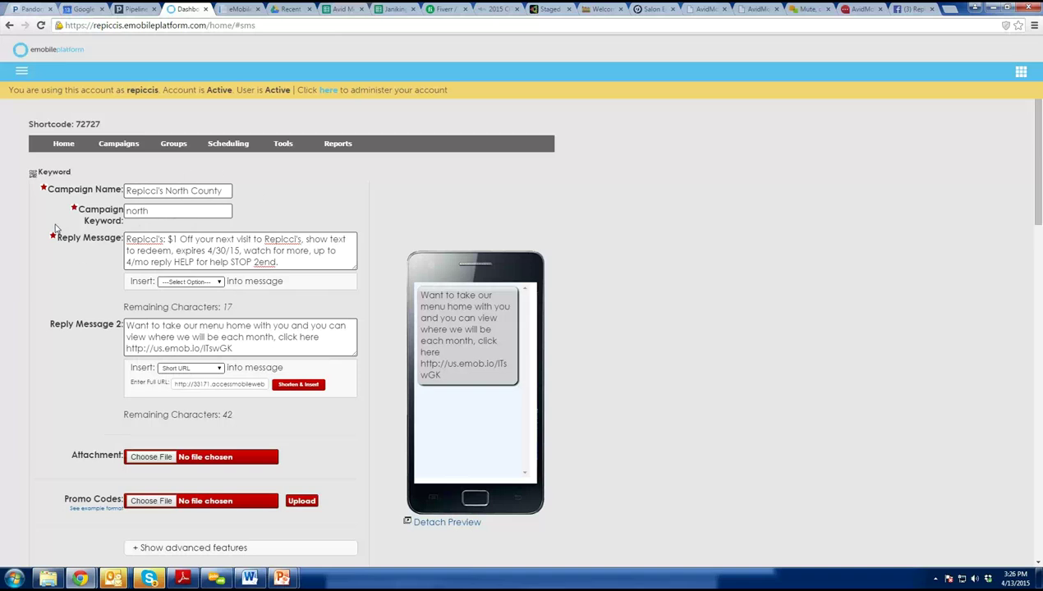
pyautogui.click(22, 71)
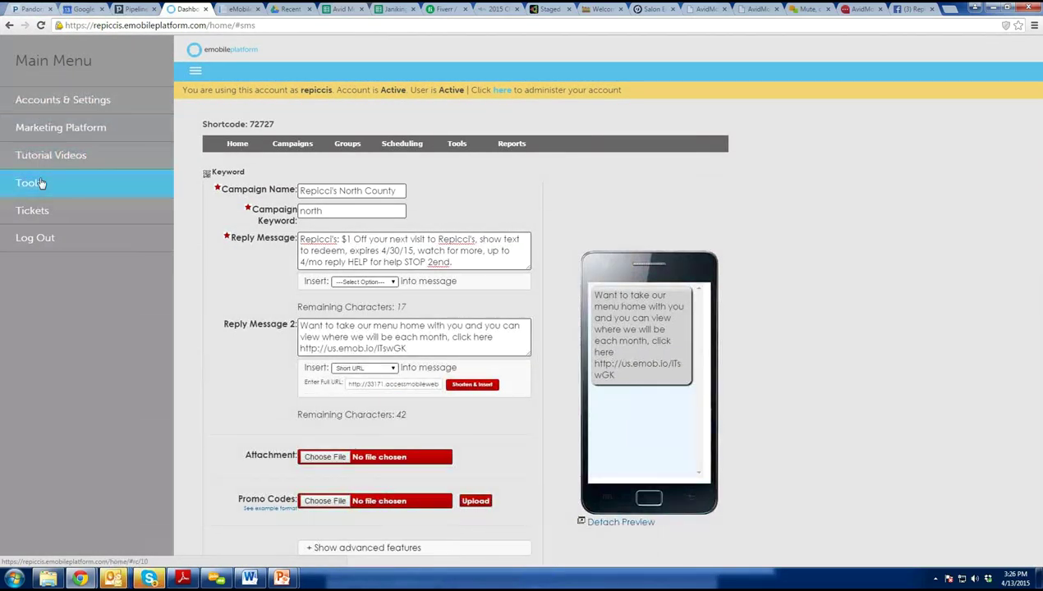
pyautogui.click(33, 182)
# Start a new kiosk titled North County Repicci's with keyword north.
pyautogui.click(47, 104)
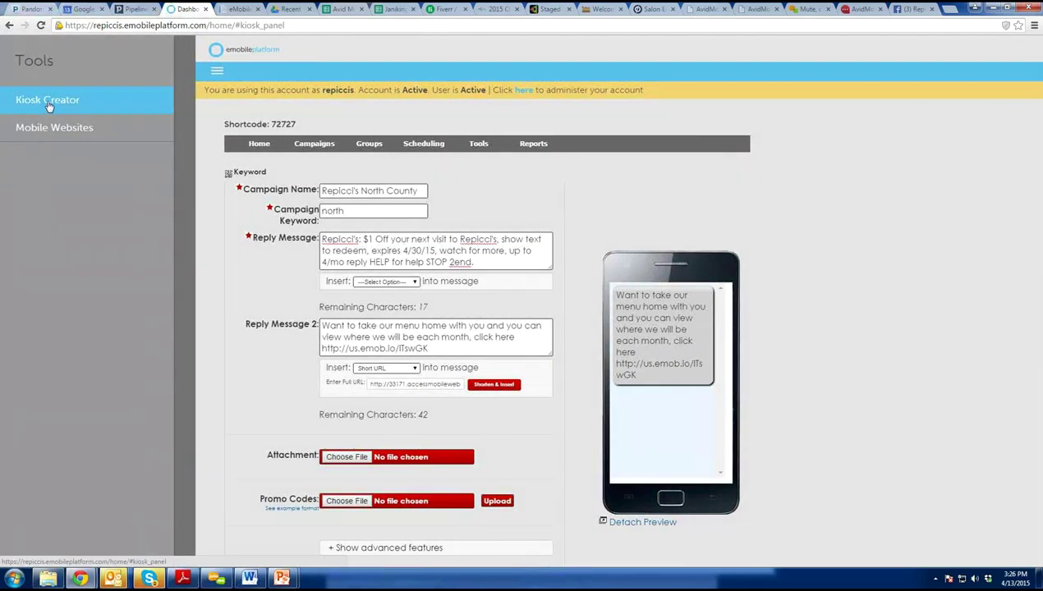
pyautogui.click(120, 167)
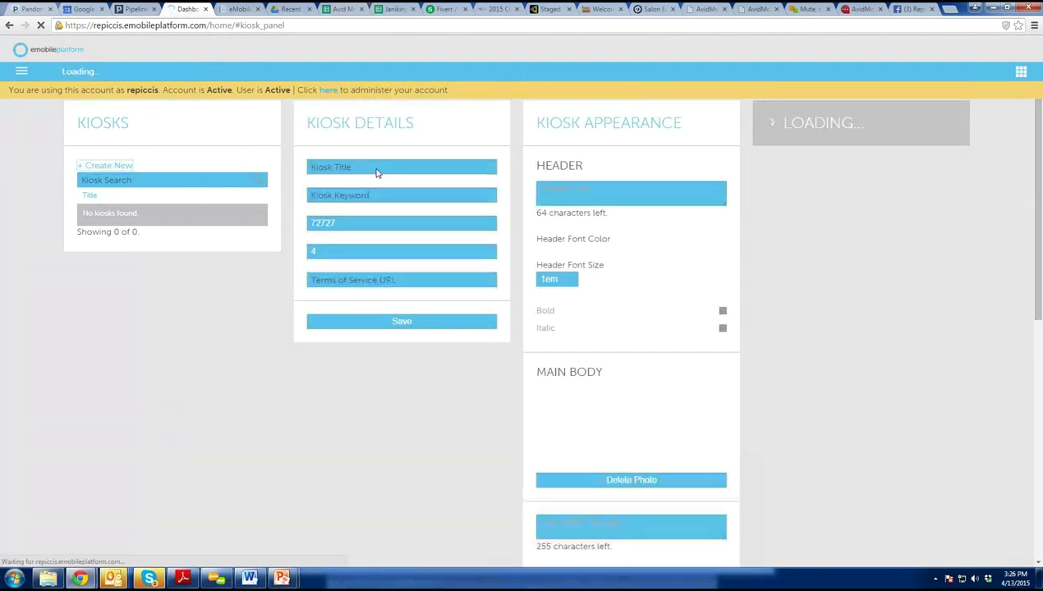
pyautogui.write('North County')
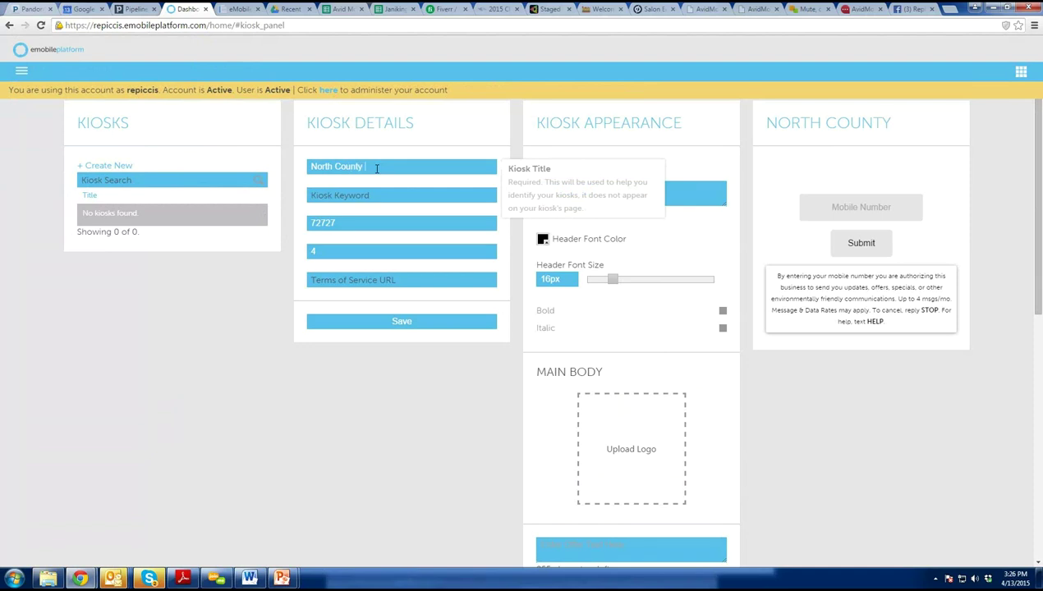
pyautogui.write(' Repp')
pyautogui.write("cci's")
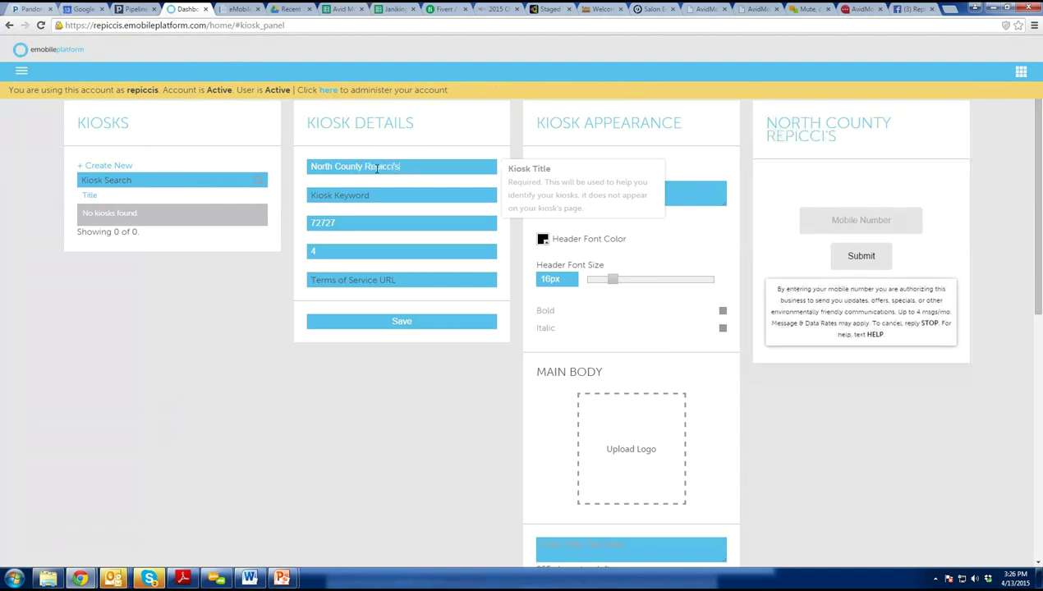
pyautogui.press('Tab')
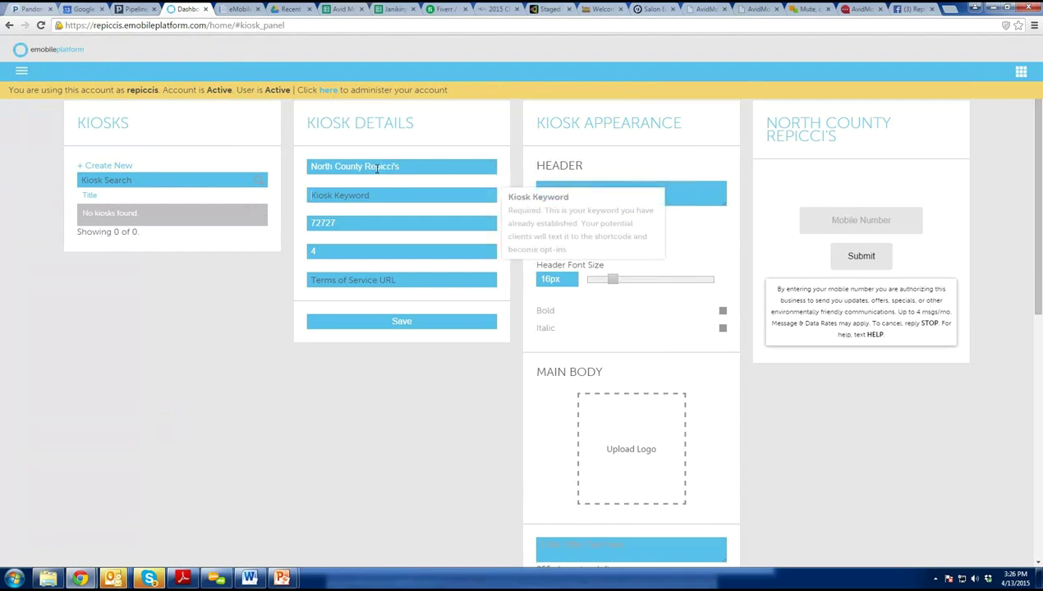
pyautogui.write('north')
pyautogui.press('BackSpace')
pyautogui.press('BackSpace')
pyautogui.write('th')
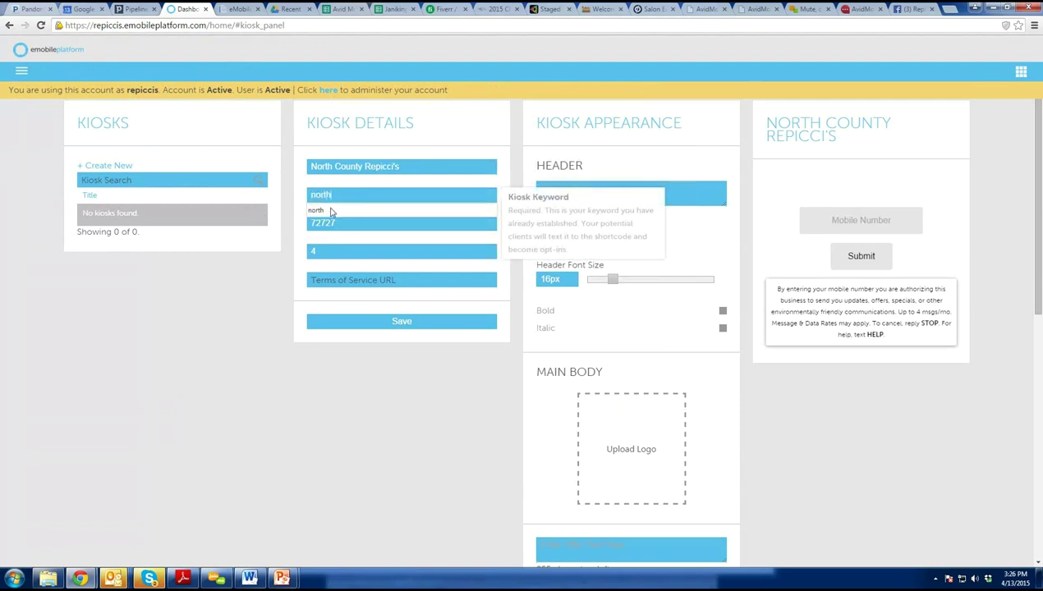
pyautogui.click(329, 212)
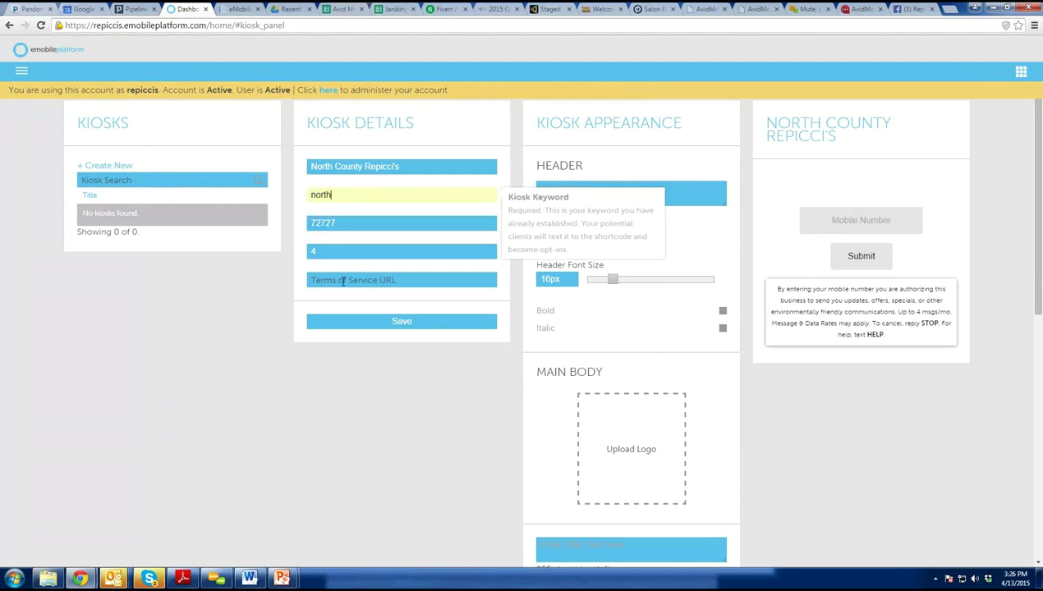
# Save the new kiosk and open the image picker for its Main Body.
pyautogui.click(348, 282)
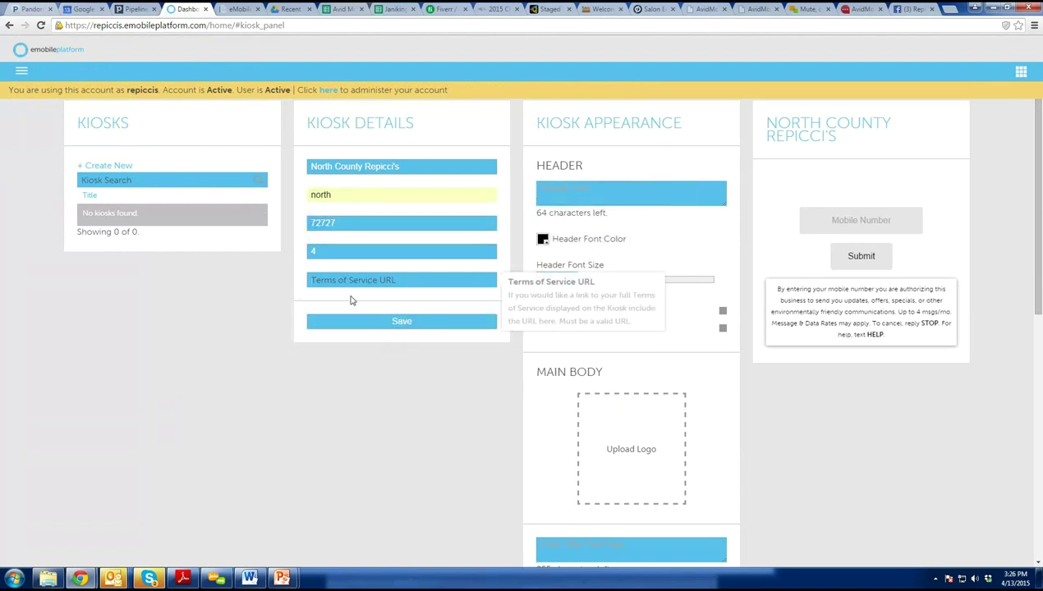
pyautogui.click(401, 325)
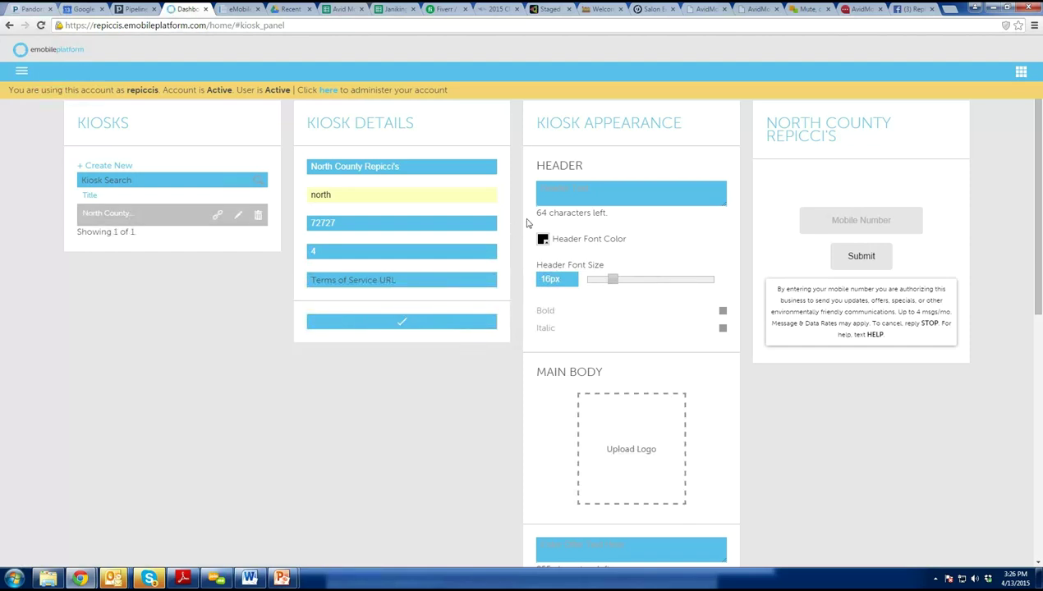
pyautogui.click(619, 194)
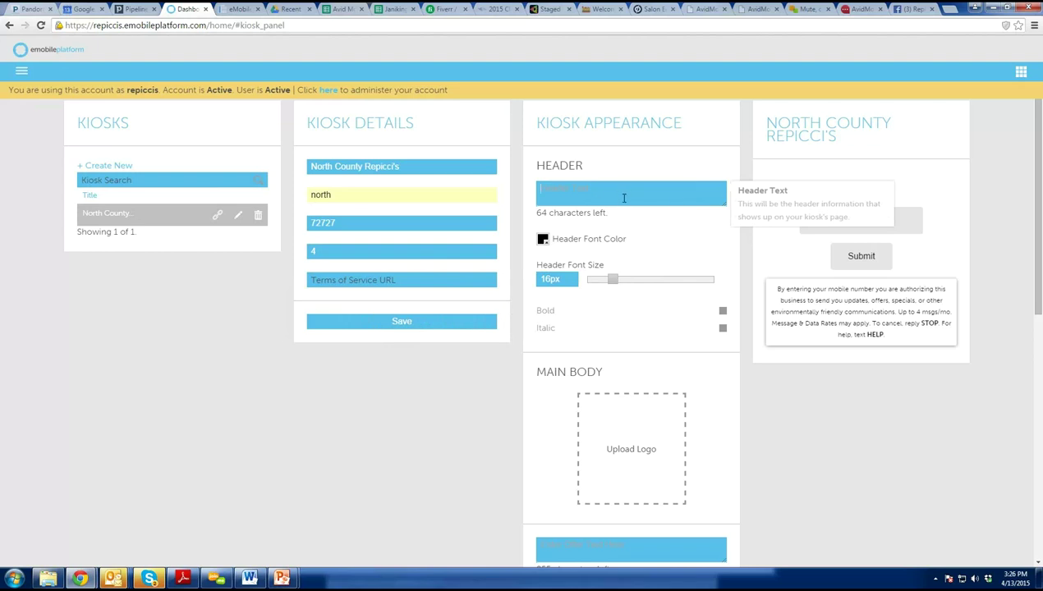
pyautogui.click(643, 454)
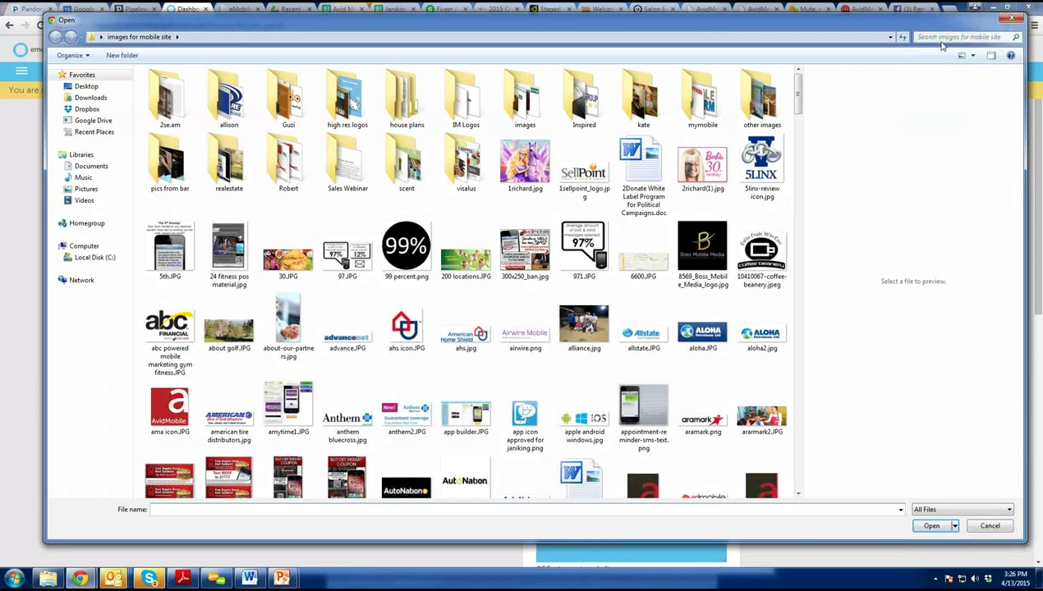
# Search the Desktop for 'repi' and use repicci_web_background3.png as the main body image.
pyautogui.click(942, 39)
pyautogui.write('repi')
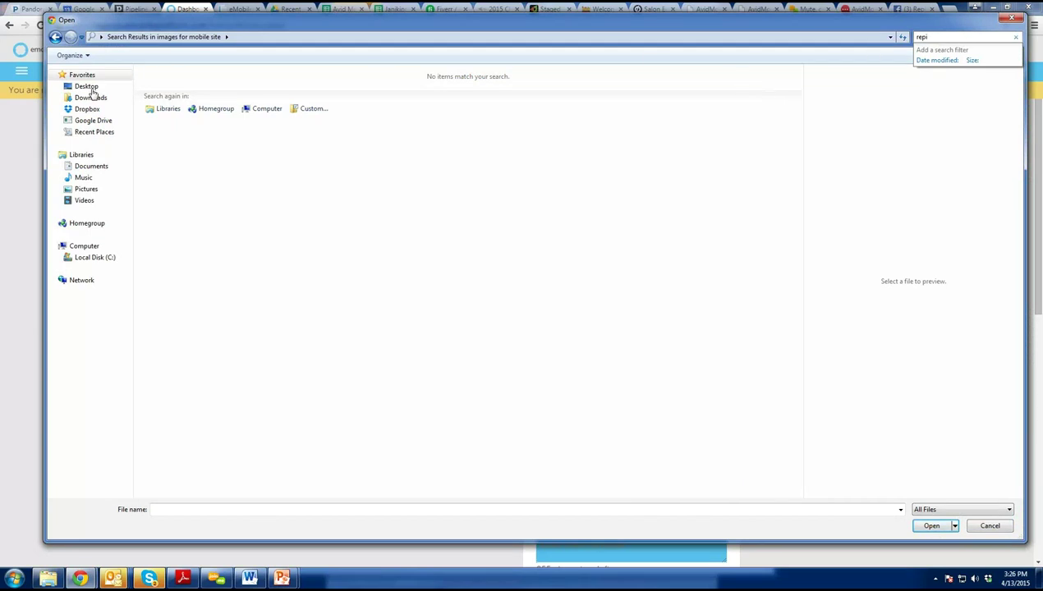
pyautogui.click(87, 88)
pyautogui.click(936, 38)
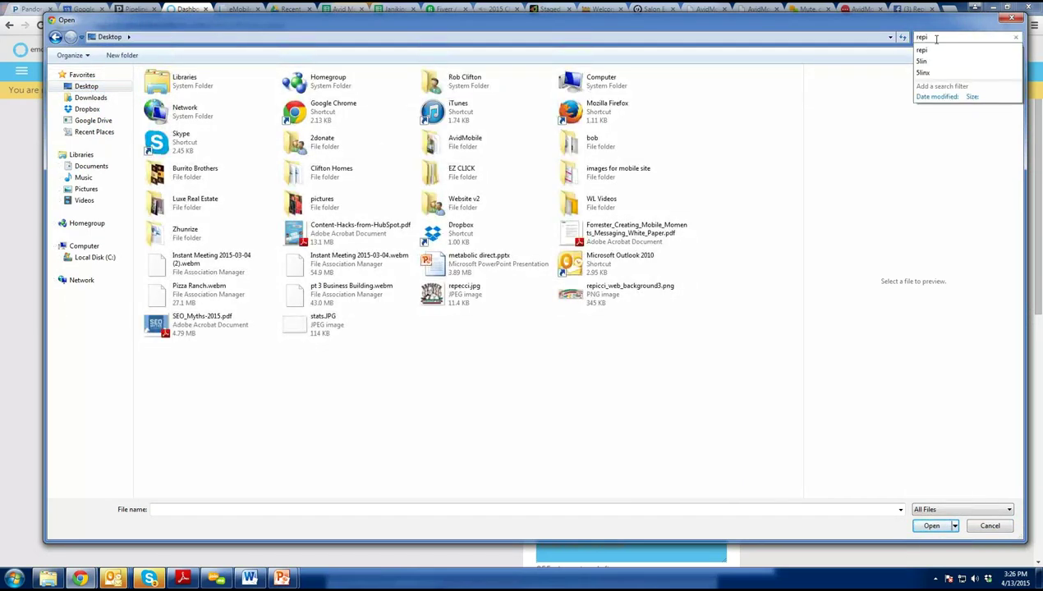
pyautogui.write('repi')
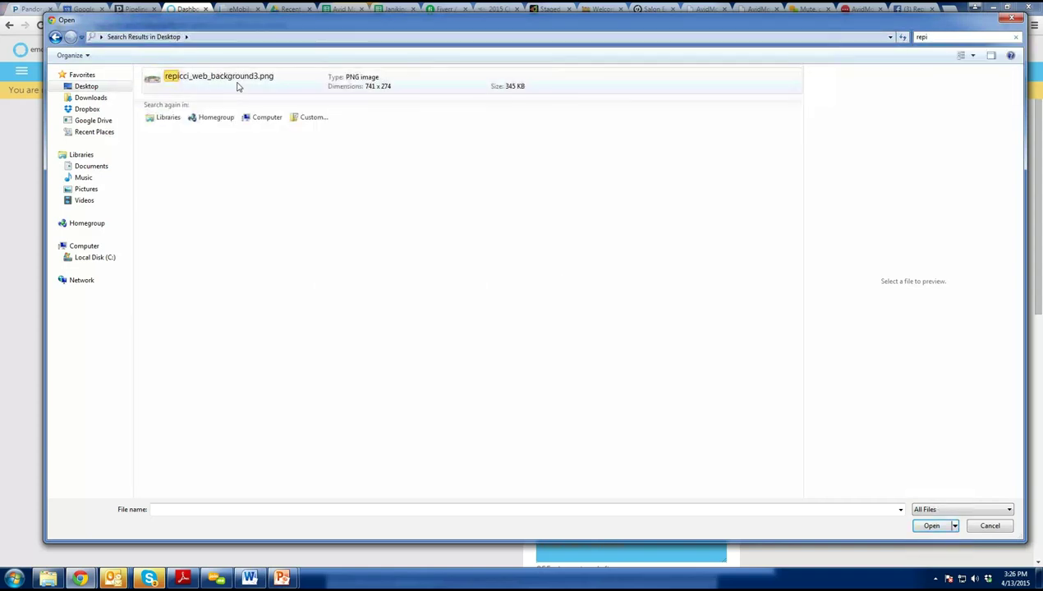
pyautogui.doubleClick(238, 83)
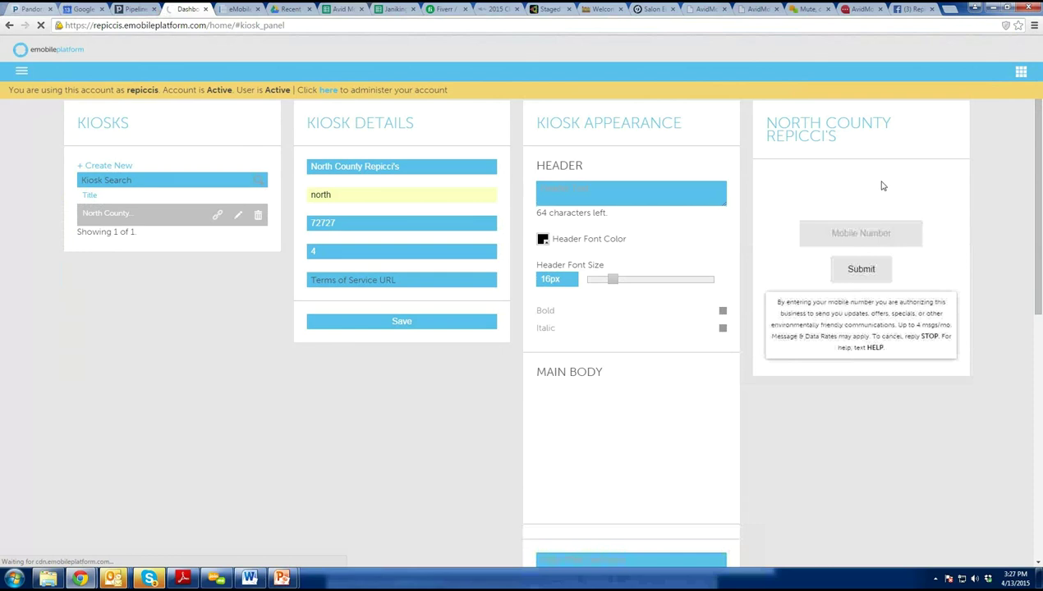
pyautogui.scroll(-2, 646, 404)
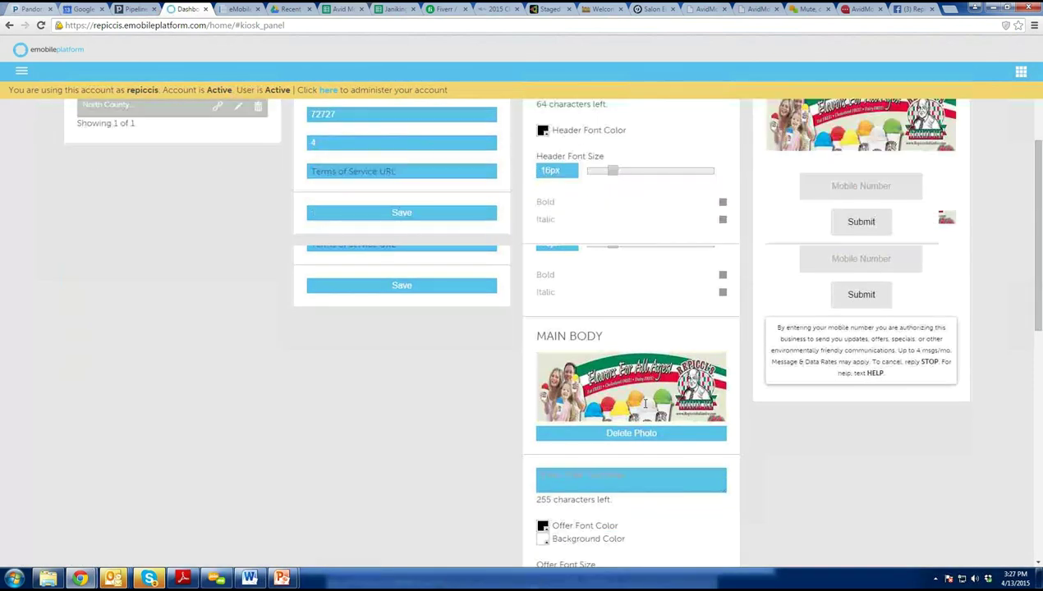
pyautogui.scroll(-2, 646, 405)
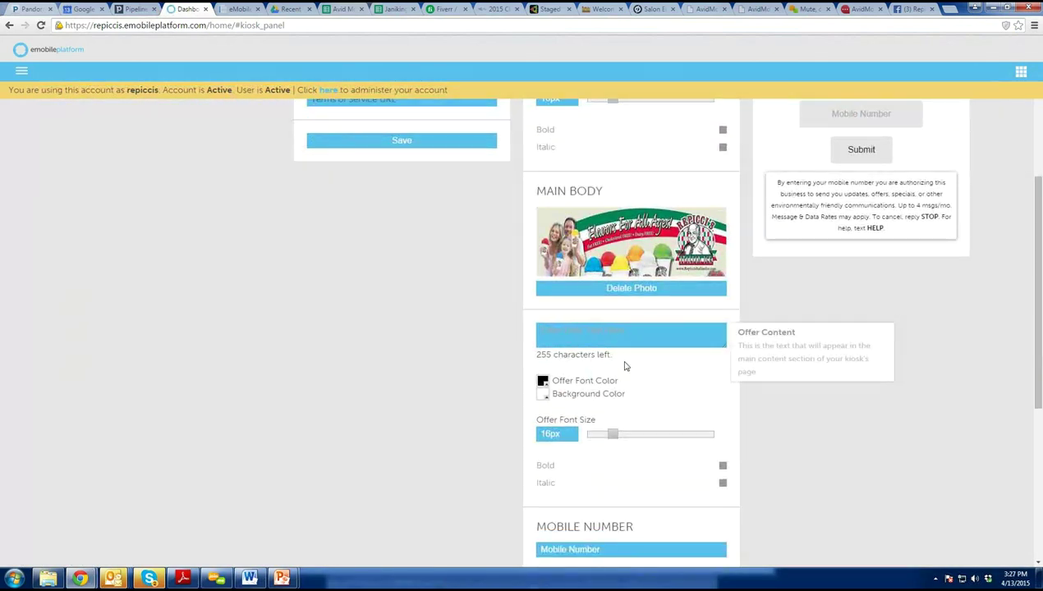
# Fill Offer Content with 'Type in your number below to receive an instant coupon for a Free Gelato next visit!'.
pyautogui.write('Type in your mu')
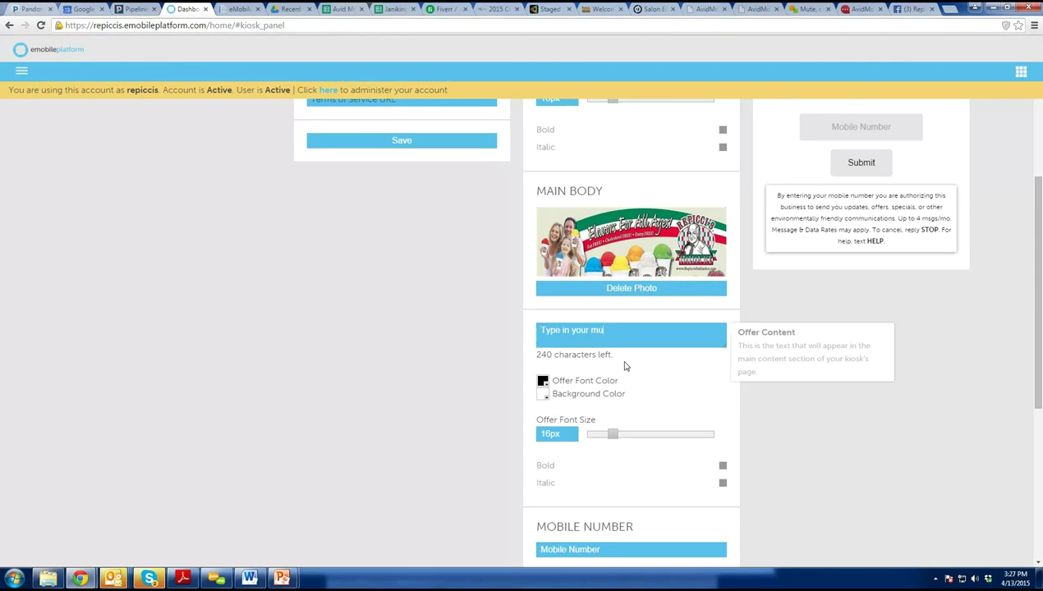
pyautogui.press('BackSpace')
pyautogui.press('BackSpace')
pyautogui.write('number below to receive')
pyautogui.write('an in')
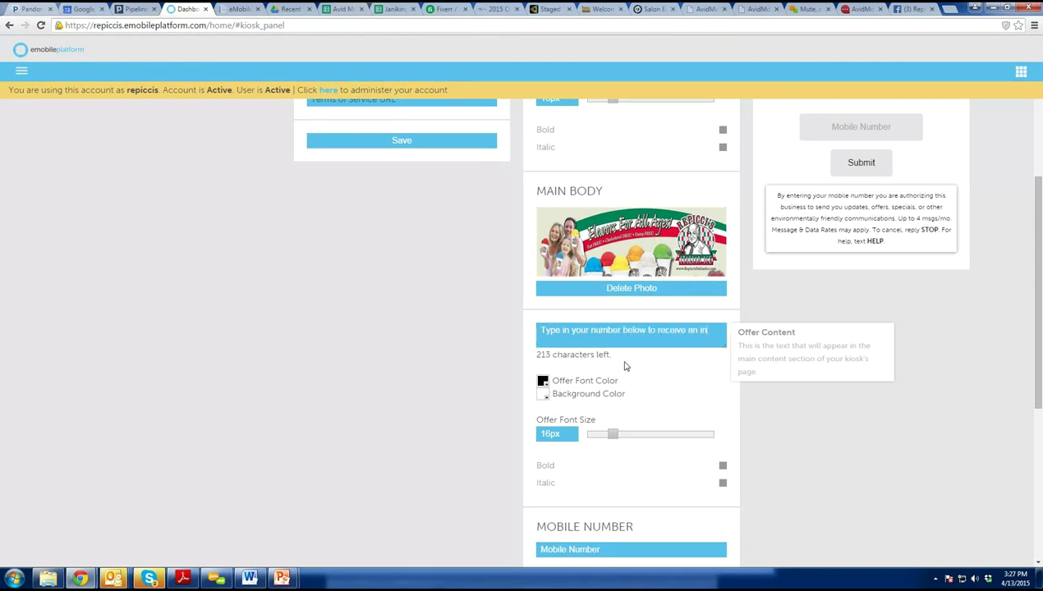
pyautogui.write('stant coupon for a ')
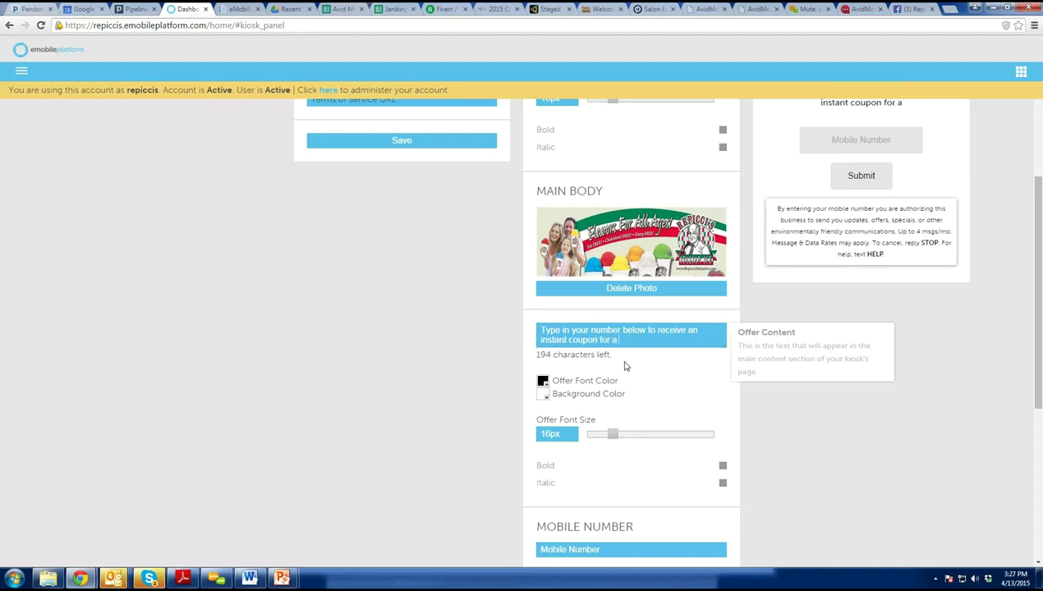
pyautogui.write('Free Gel')
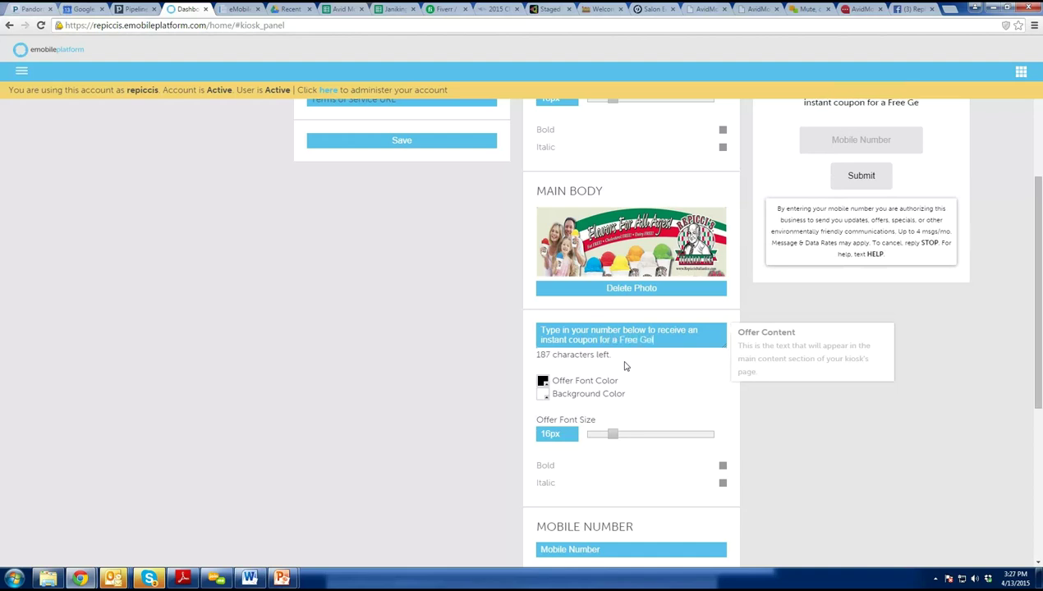
pyautogui.write('ato next visi')
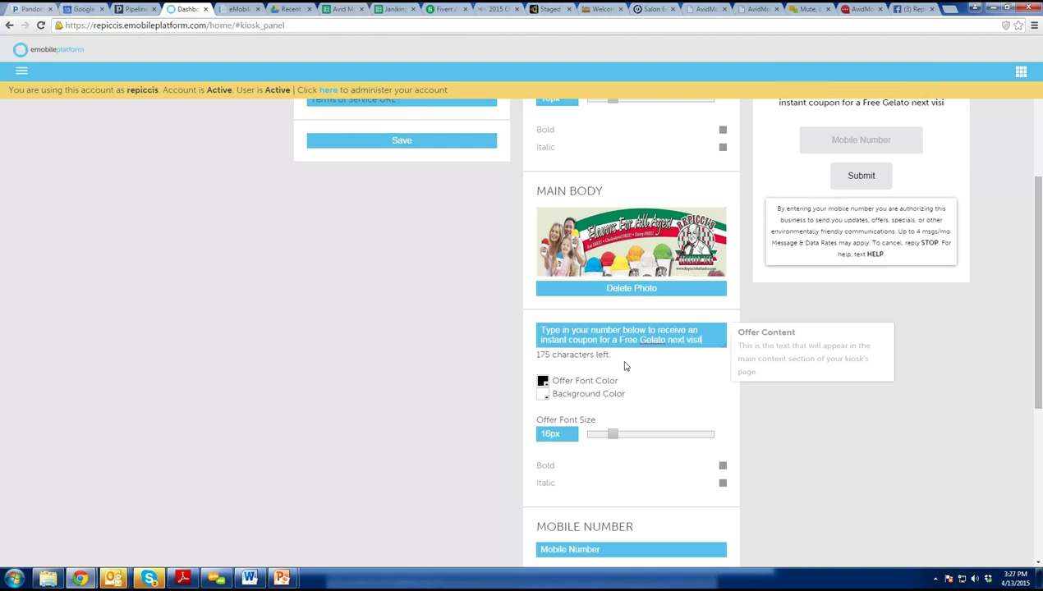
pyautogui.write('t!')
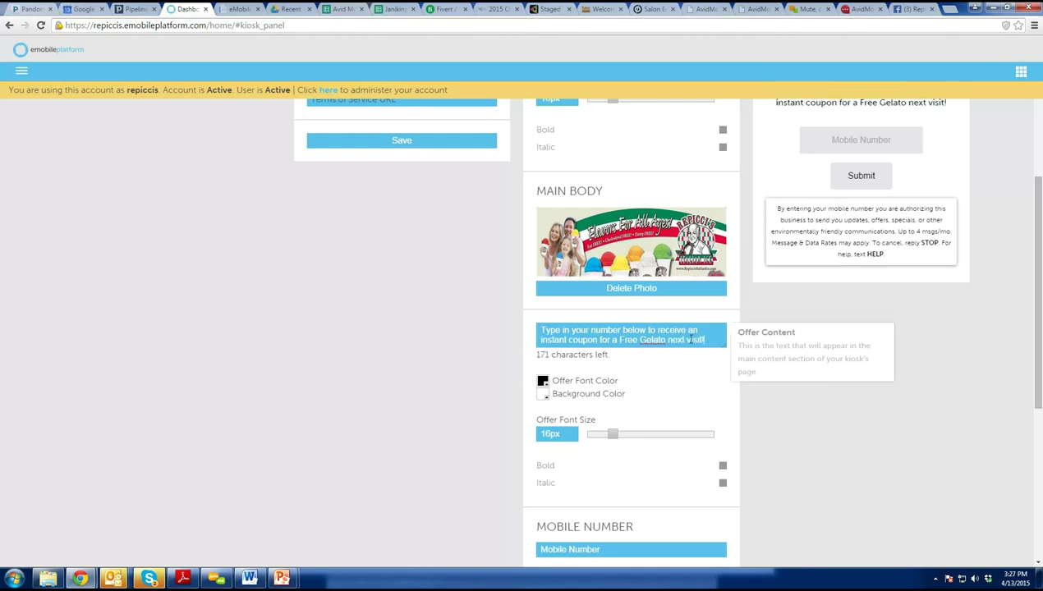
pyautogui.scroll(3, 974, 371)
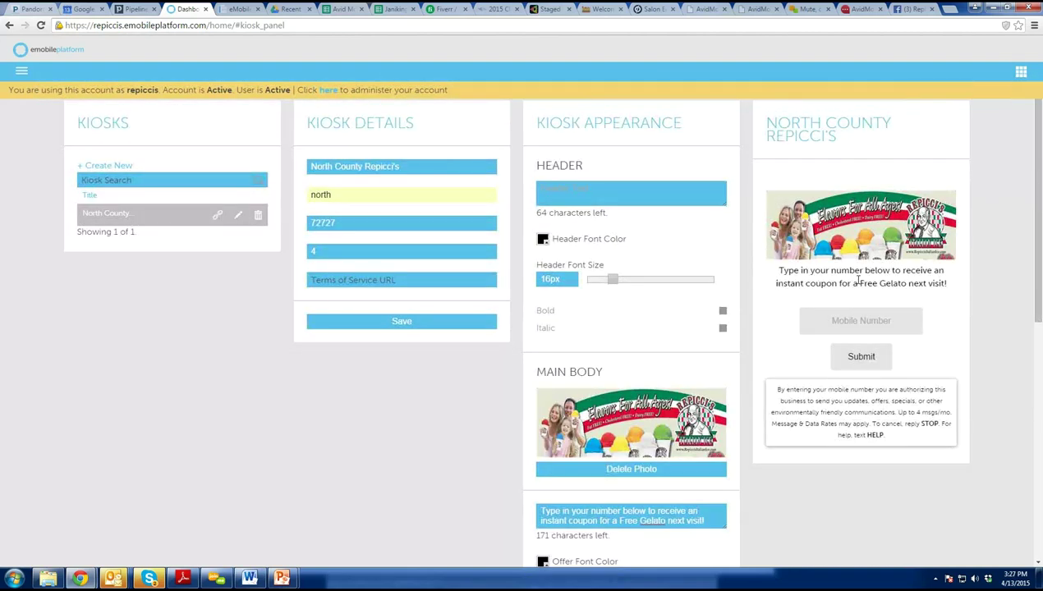
# Set the offer text colour to gold (e2c012).
pyautogui.scroll(-2, 661, 443)
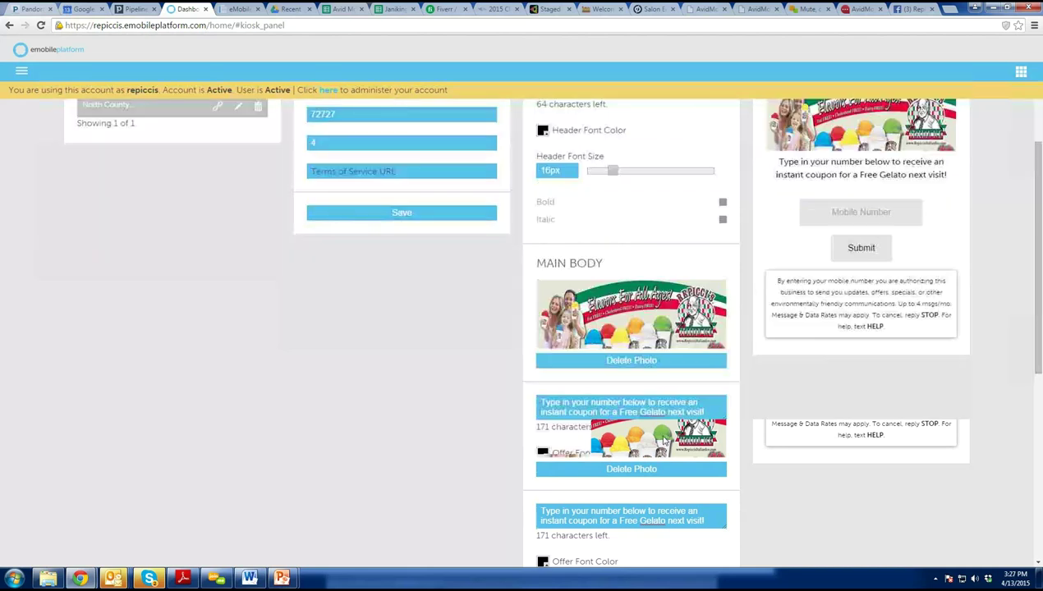
pyautogui.click(543, 453)
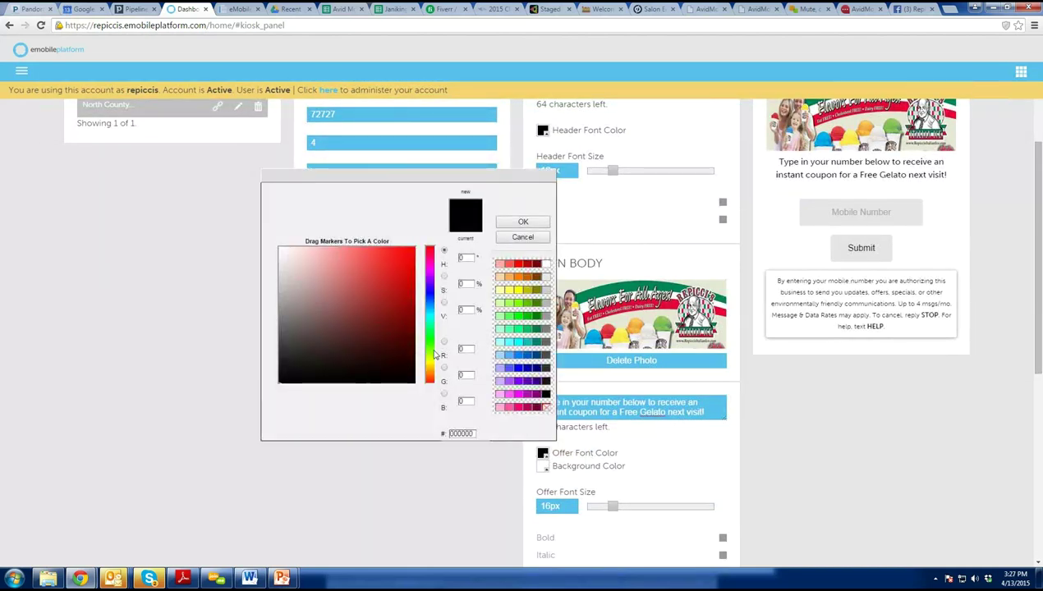
pyautogui.click(429, 358)
pyautogui.click(403, 257)
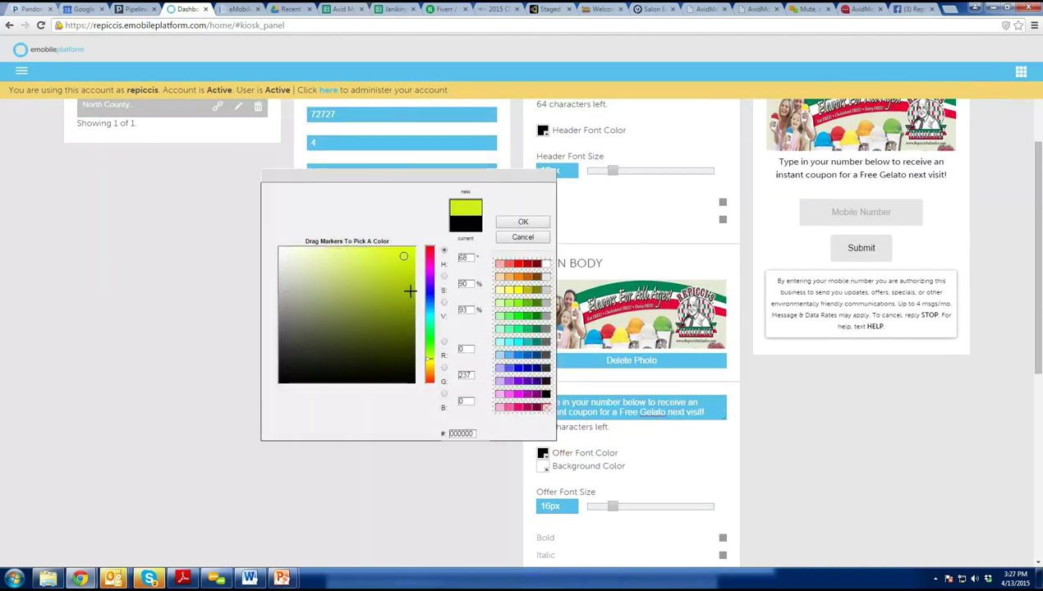
pyautogui.click(428, 364)
pyautogui.click(406, 262)
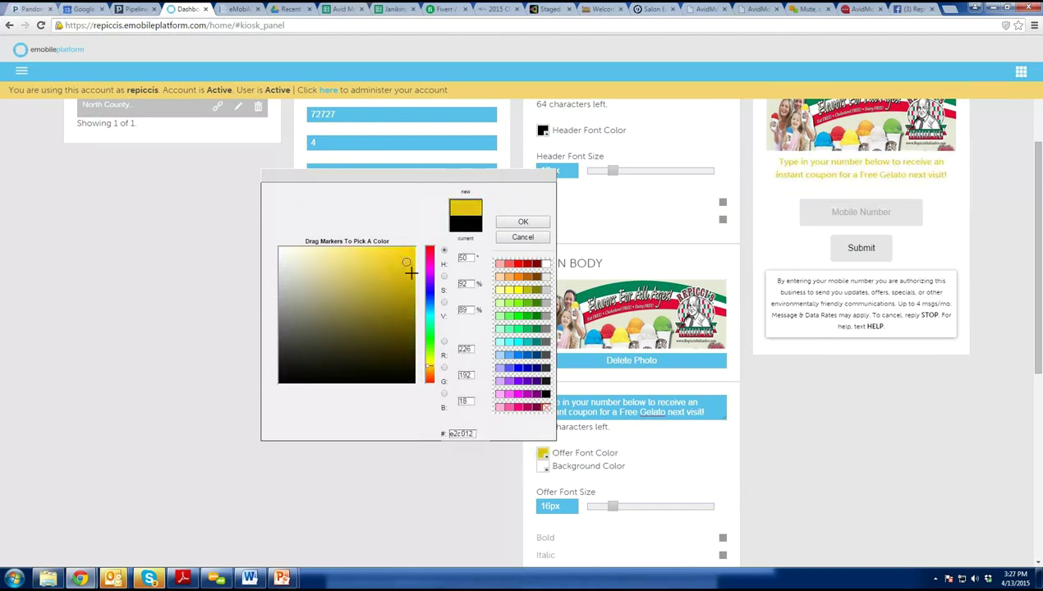
pyautogui.click(520, 228)
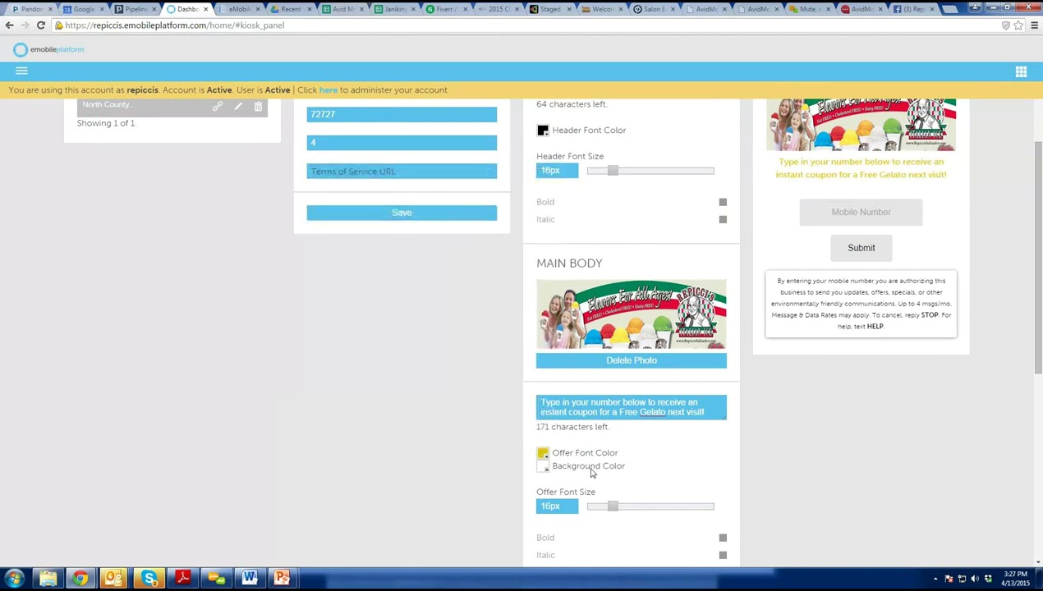
# Make the offer text 32px and bold.
pyautogui.scroll(-1, 600, 460)
pyautogui.moveTo(611, 433); pyautogui.dragTo(664, 435)
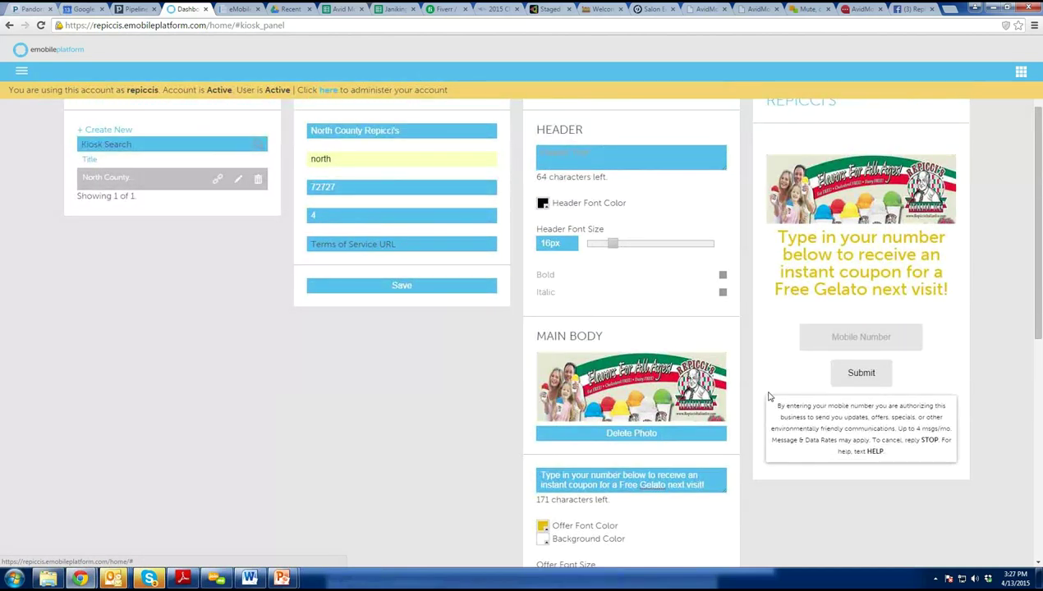
pyautogui.scroll(-3, 772, 402)
pyautogui.scroll(-1, 772, 402)
pyautogui.click(723, 356)
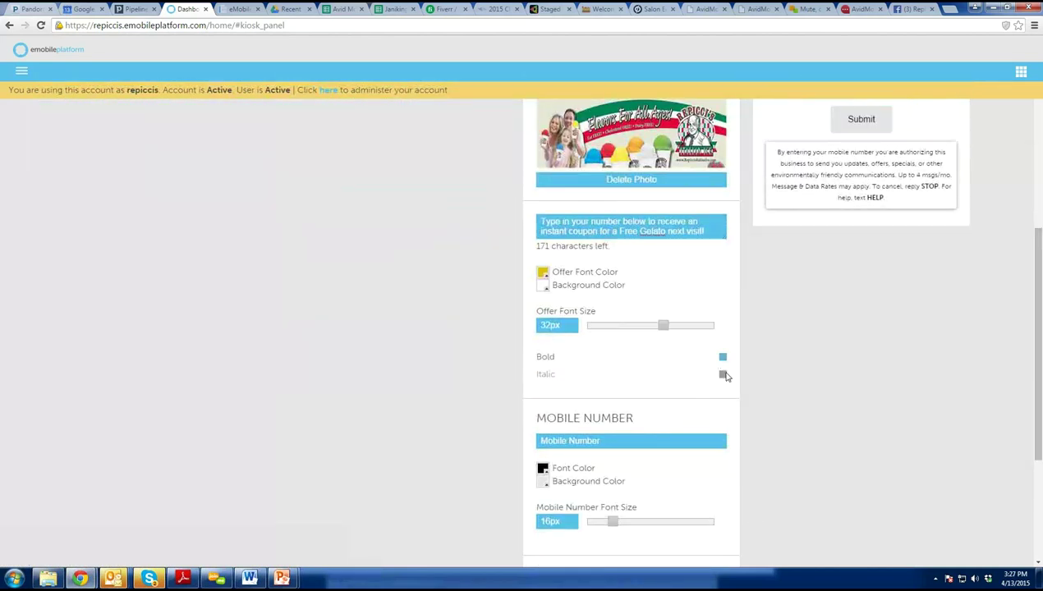
pyautogui.scroll(-3, 755, 457)
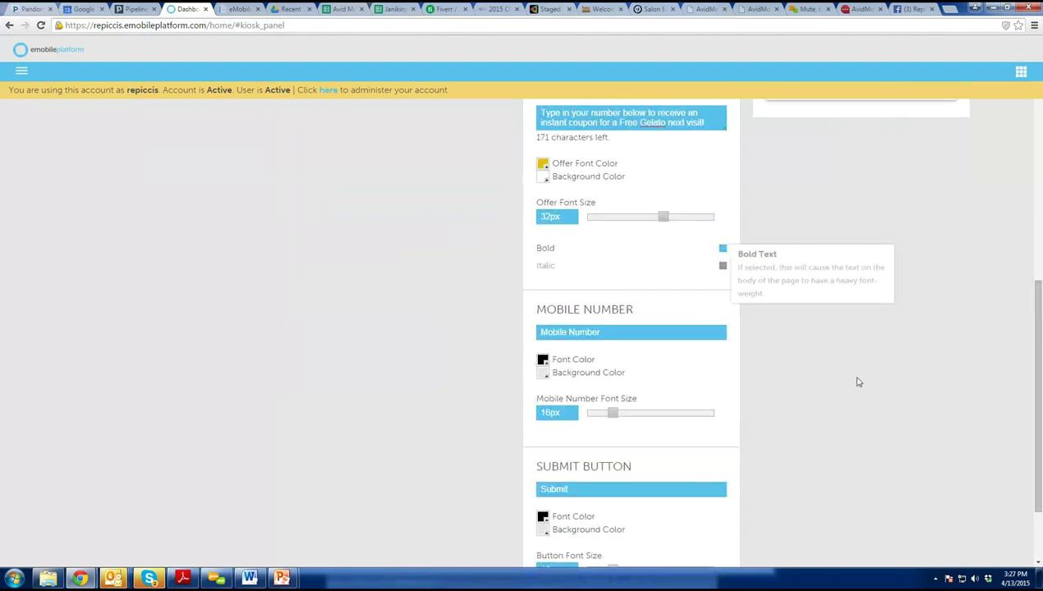
pyautogui.scroll(2, 858, 384)
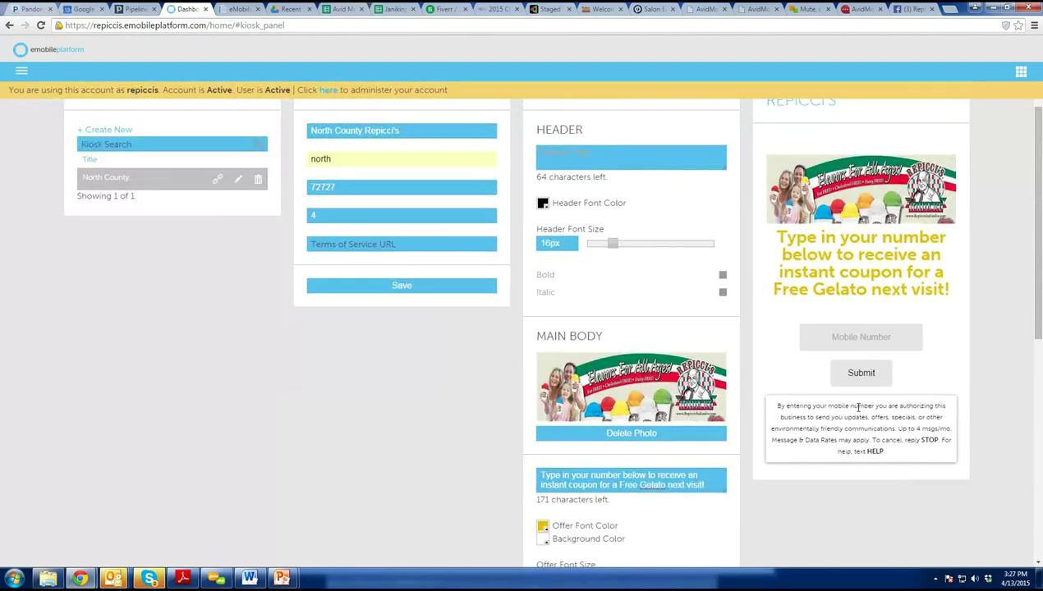
pyautogui.scroll(-10, 862, 408)
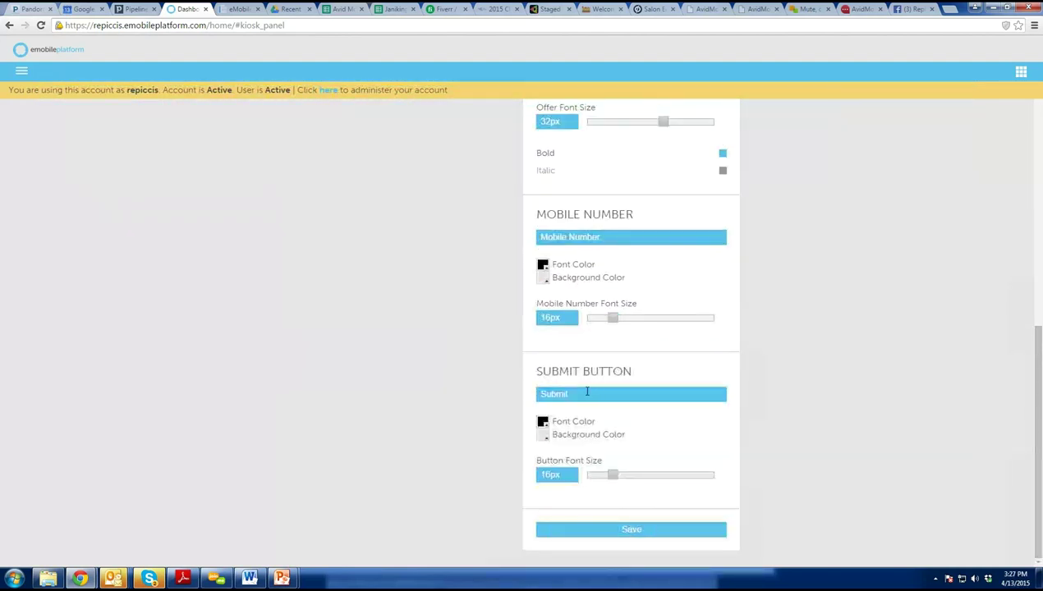
# Label the submit button 'Submit and Send Coupon!' and save the kiosk.
pyautogui.click(587, 393)
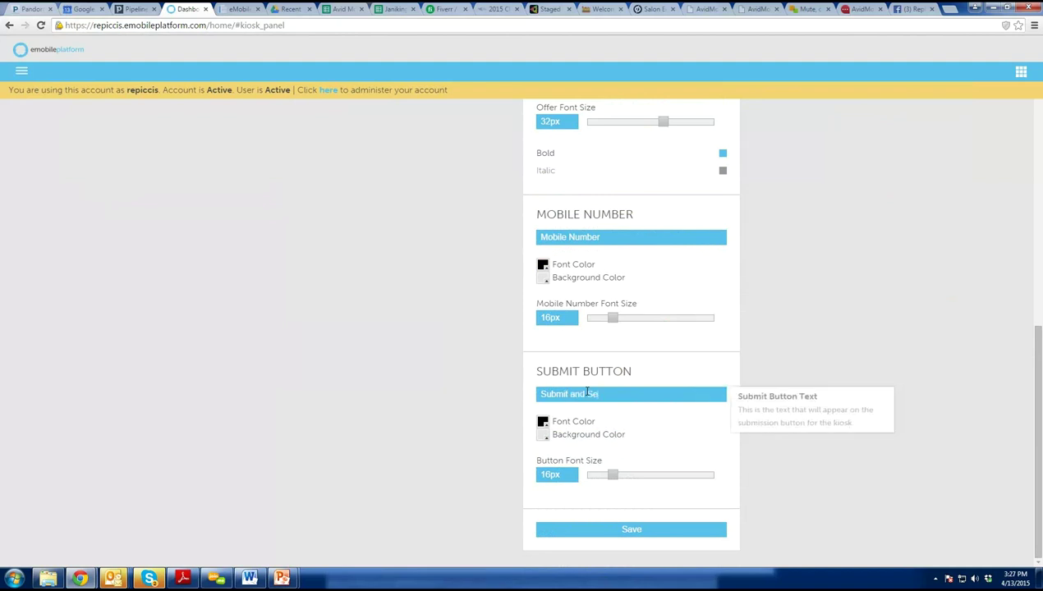
pyautogui.write('Coupon!')
pyautogui.click(983, 189)
pyautogui.scroll(3, 953, 251)
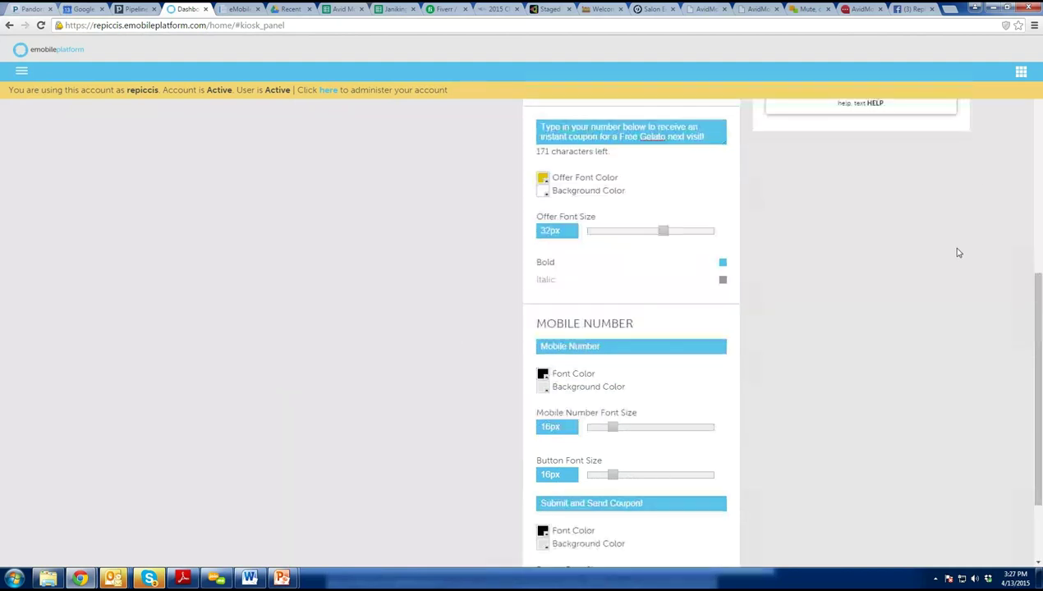
pyautogui.scroll(3, 942, 258)
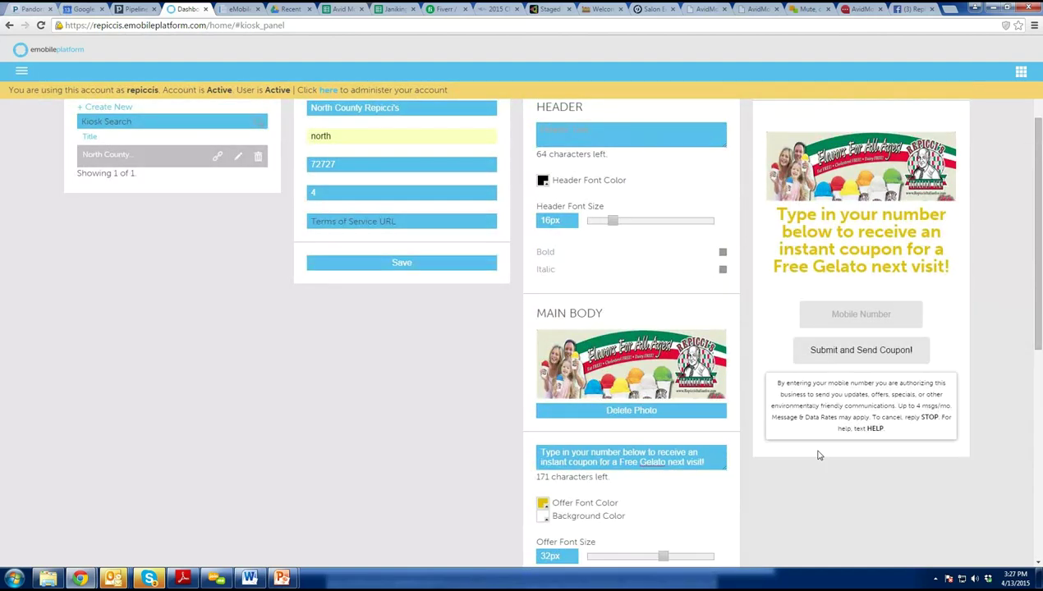
pyautogui.scroll(-3, 824, 440)
pyautogui.scroll(-3, 824, 440)
pyautogui.click(628, 532)
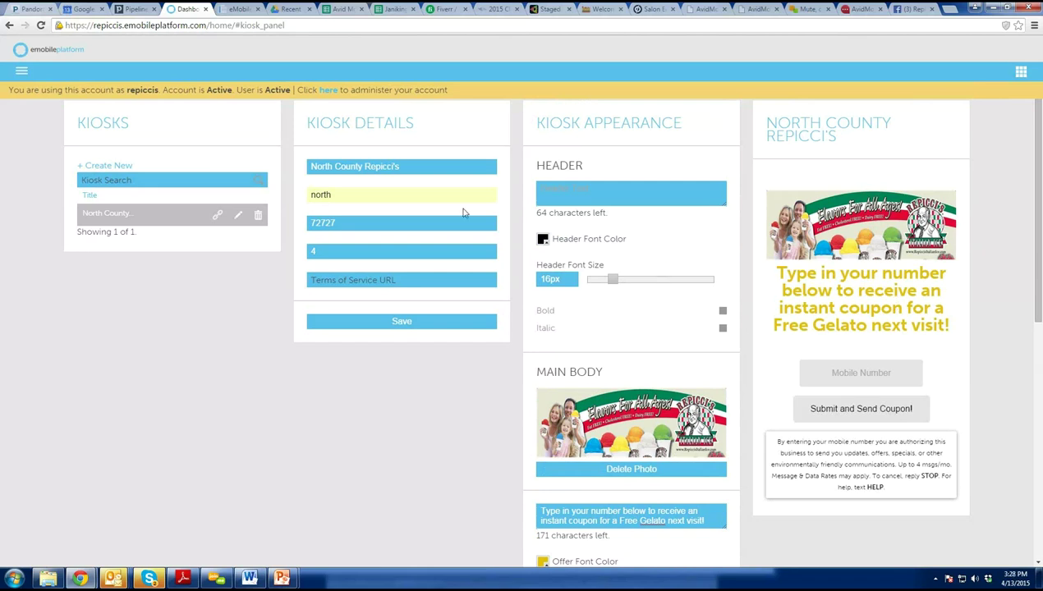
# Copy the kiosk's short link, load it in a new tab, and focus the mobile number field.
pyautogui.click(215, 221)
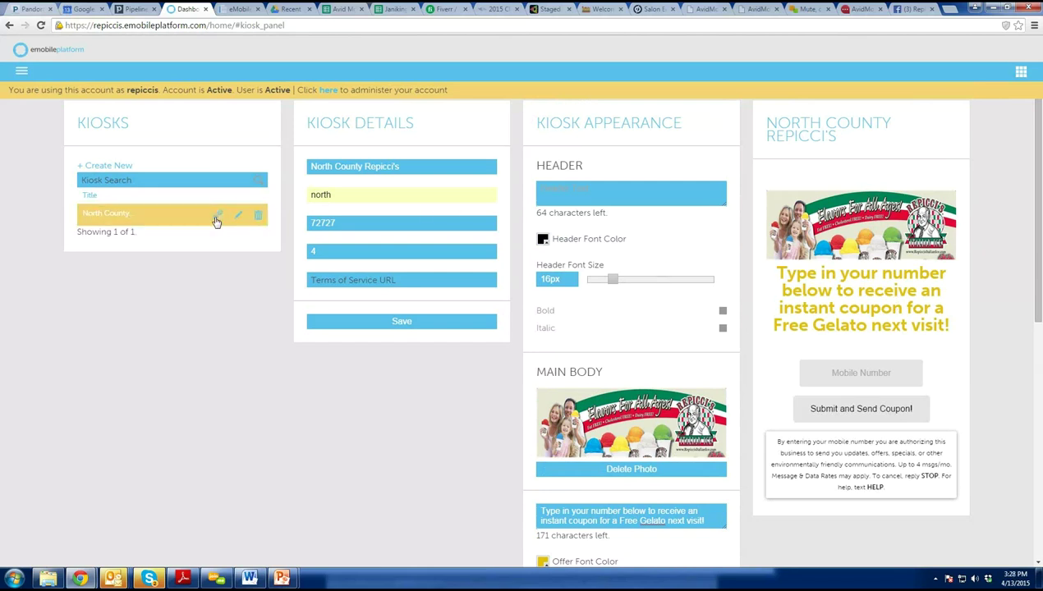
pyautogui.click(216, 218)
pyautogui.hotkey('ctrl', 'a')
pyautogui.hotkey('ctrl', 'c')
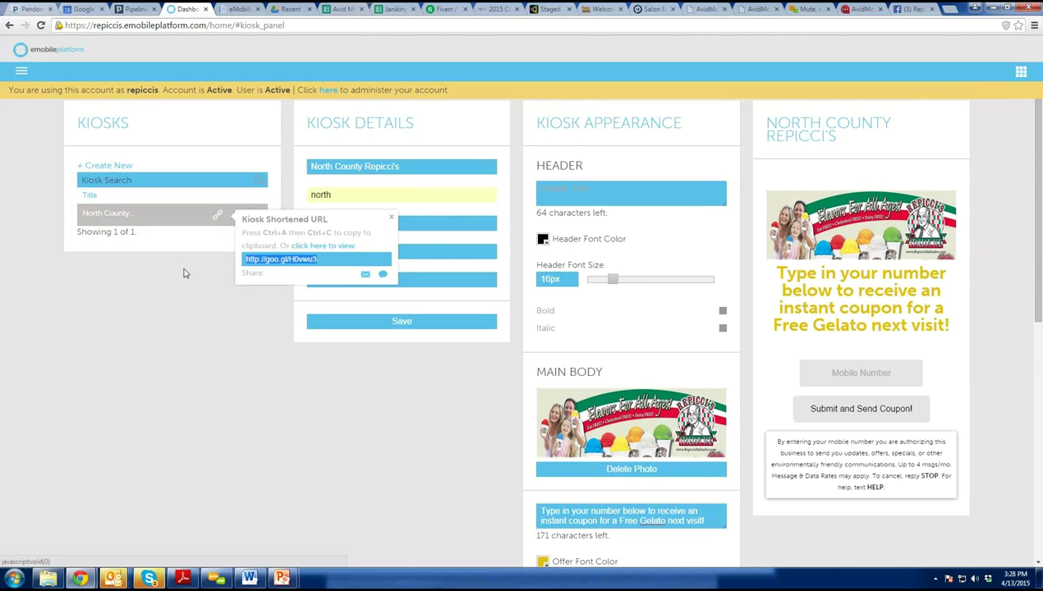
pyautogui.click(948, 10)
pyautogui.hotkey('ctrl', 'v')
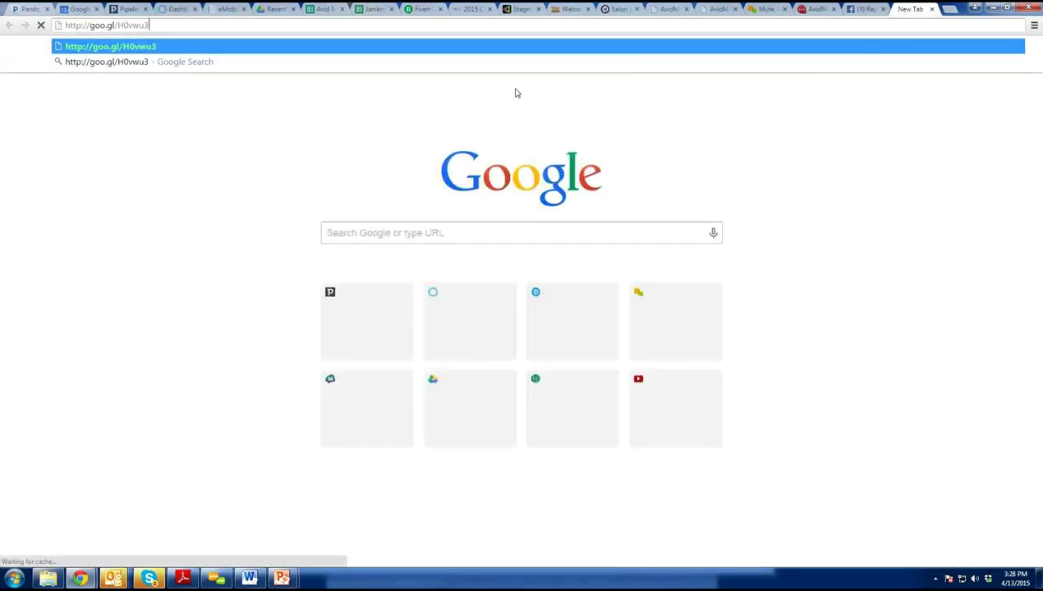
pyautogui.press('Return')
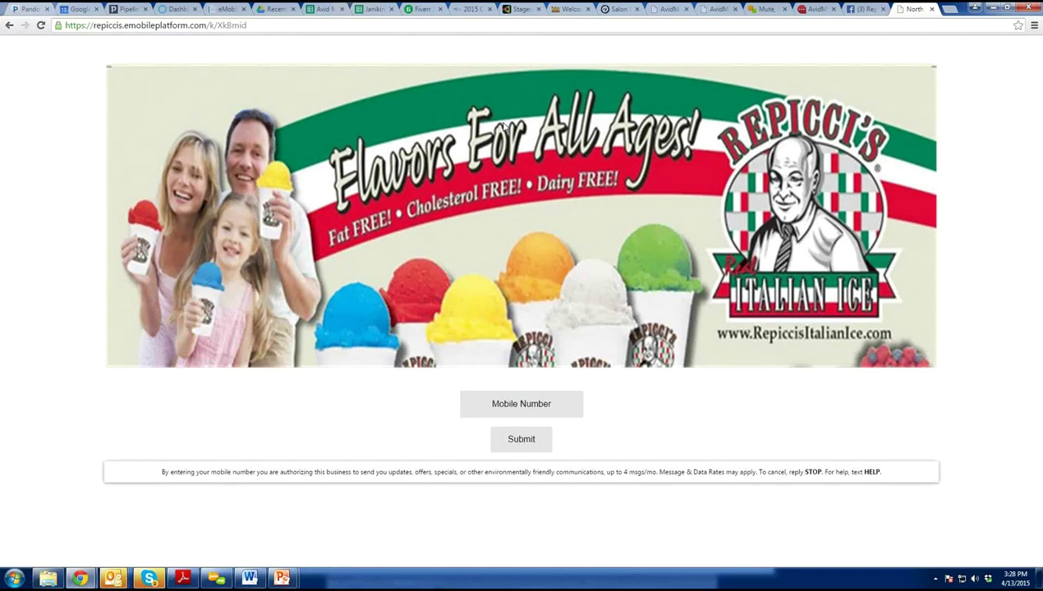
pyautogui.click(538, 406)
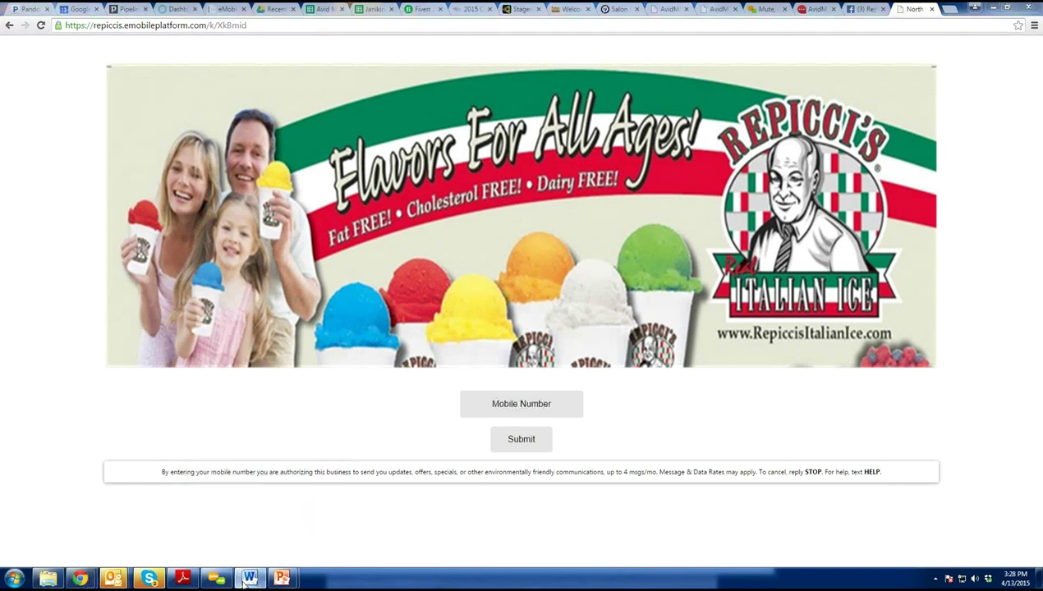
pyautogui.moveTo(282, 577)
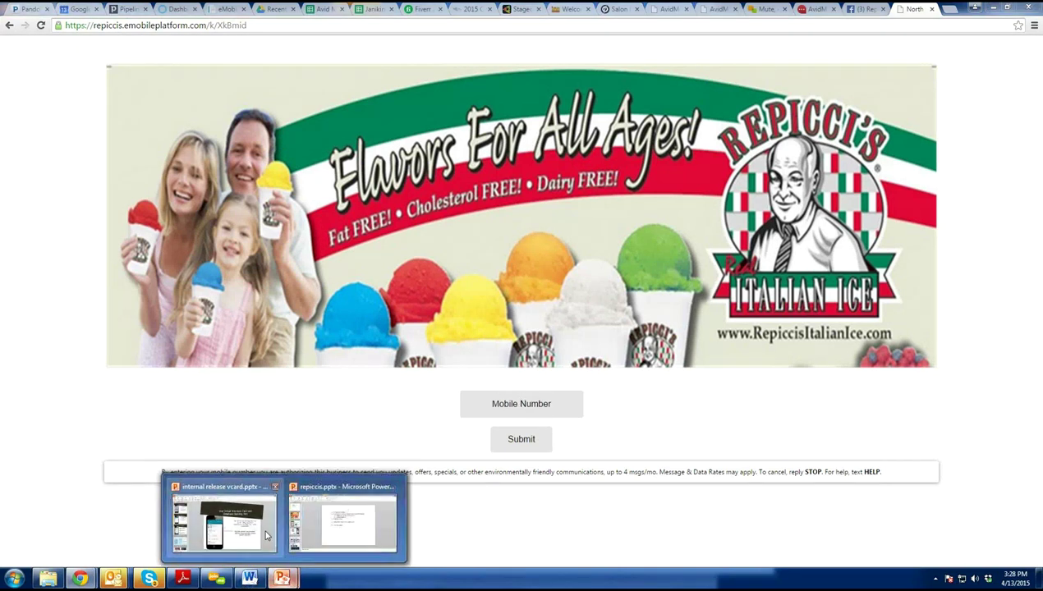
pyautogui.click(344, 520)
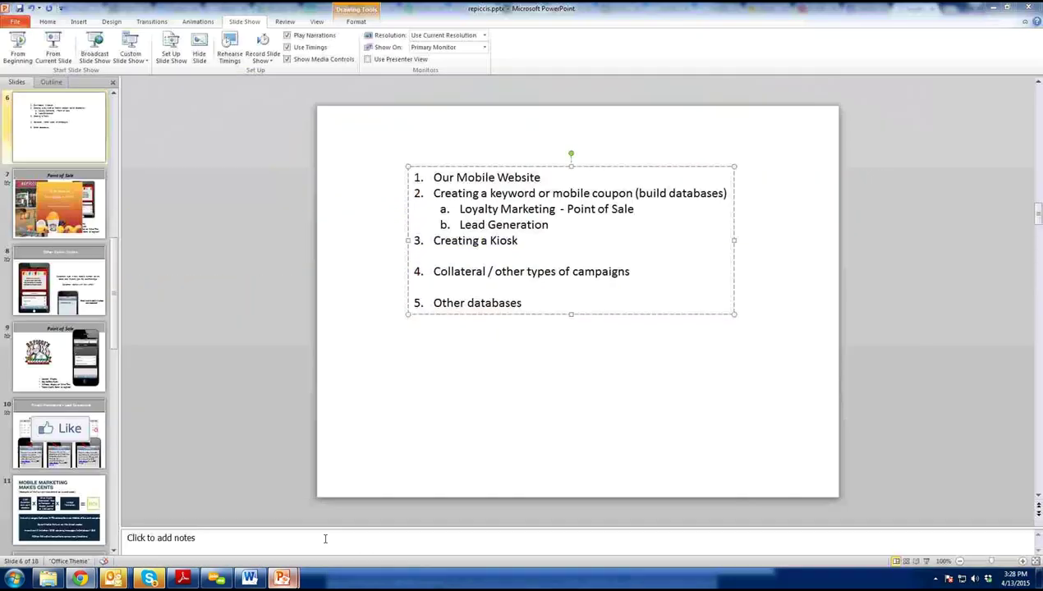
pyautogui.keyDown('shift'); pyautogui.click(501, 208); pyautogui.keyUp('shift')
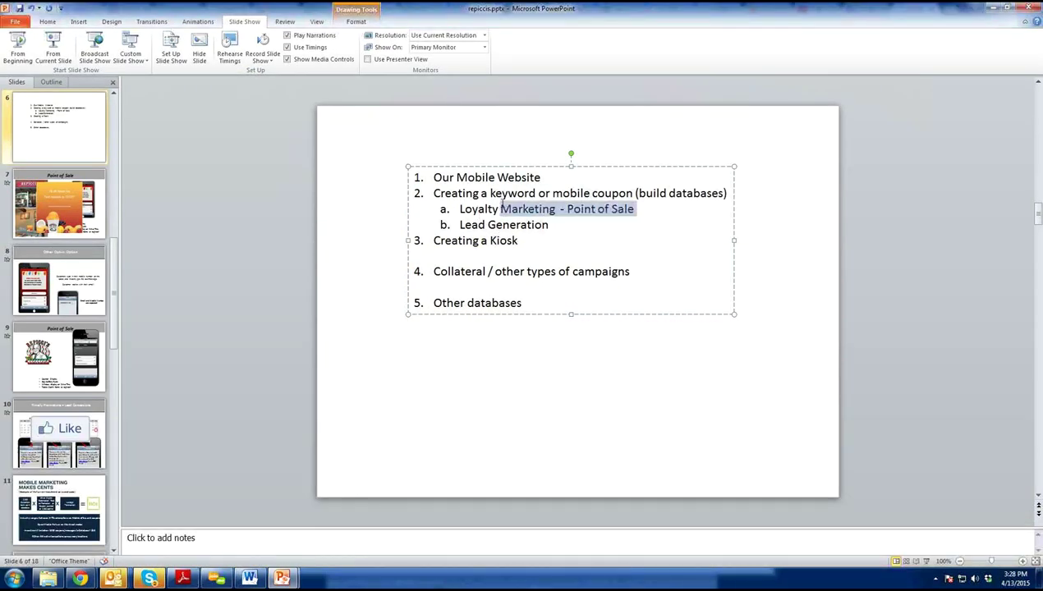
pyautogui.moveTo(503, 206); pyautogui.dragTo(476, 203)
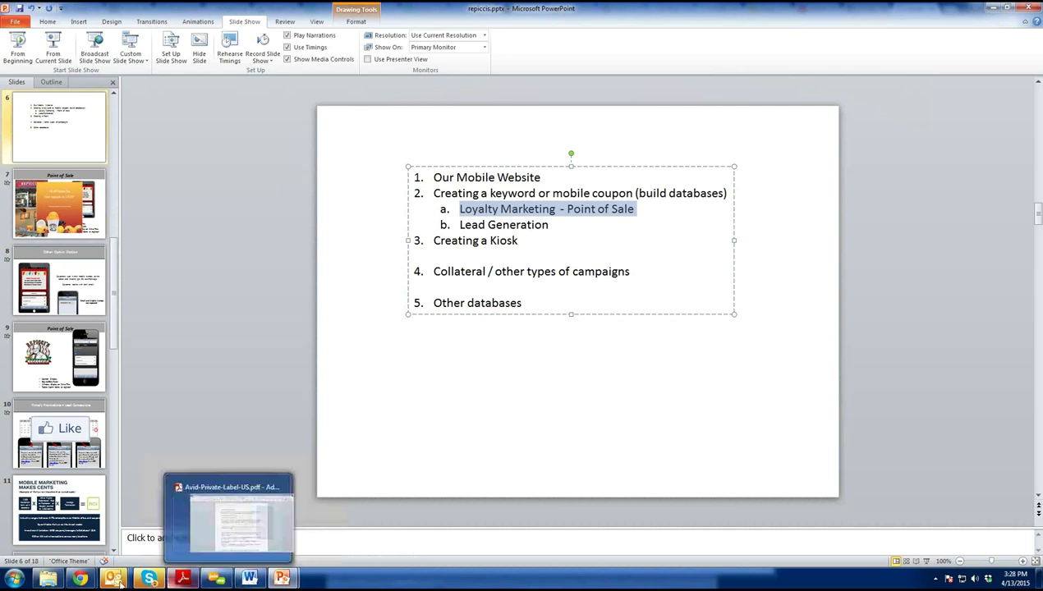
pyautogui.click(77, 547)
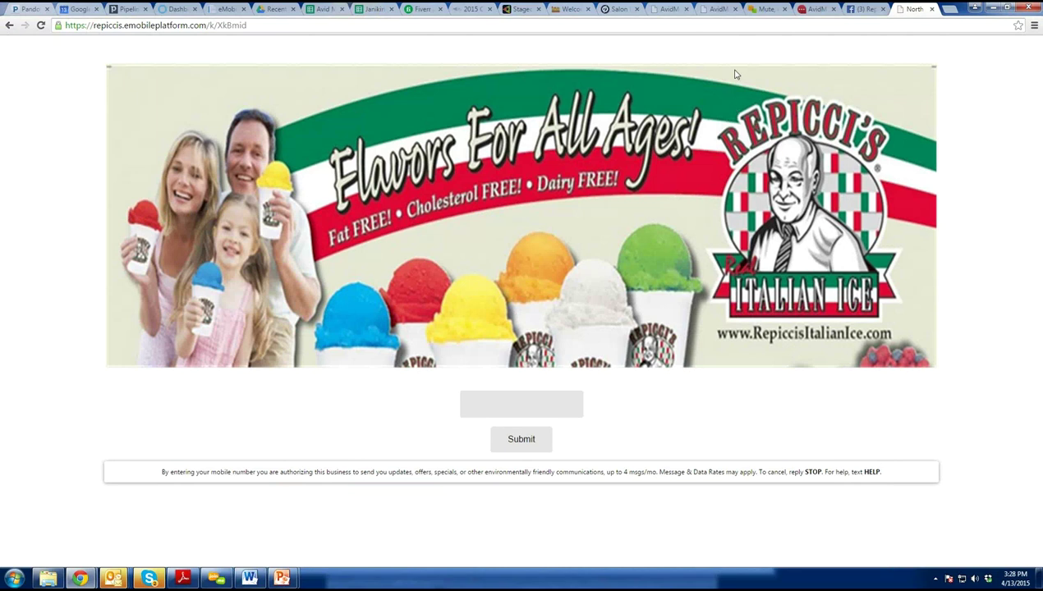
# Open the Marketing Platform dashboard and browse the Campaigns > Redeemables menu.
pyautogui.click(164, 9)
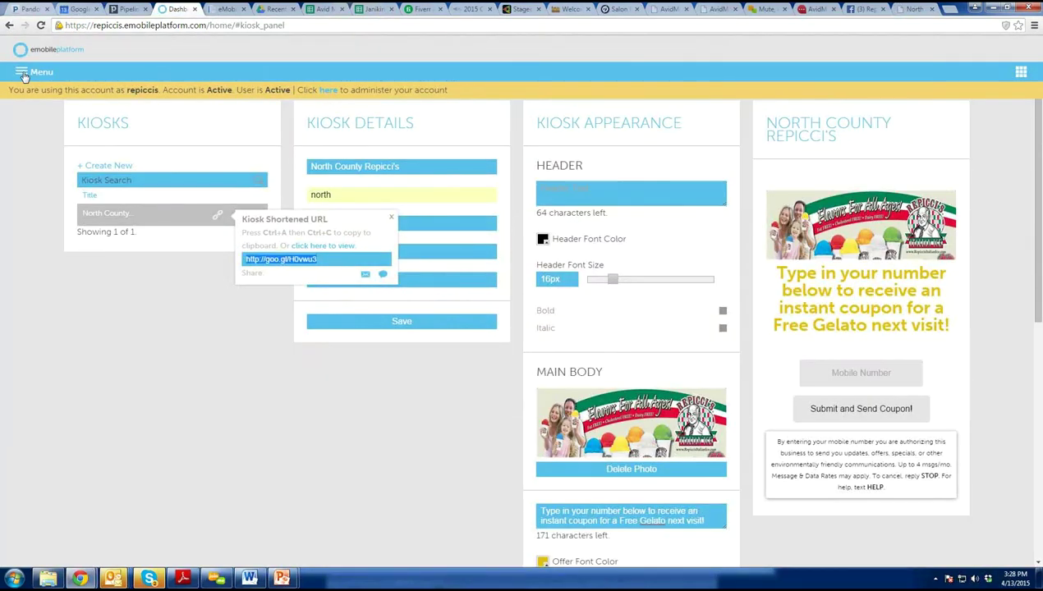
pyautogui.click(24, 75)
pyautogui.click(36, 130)
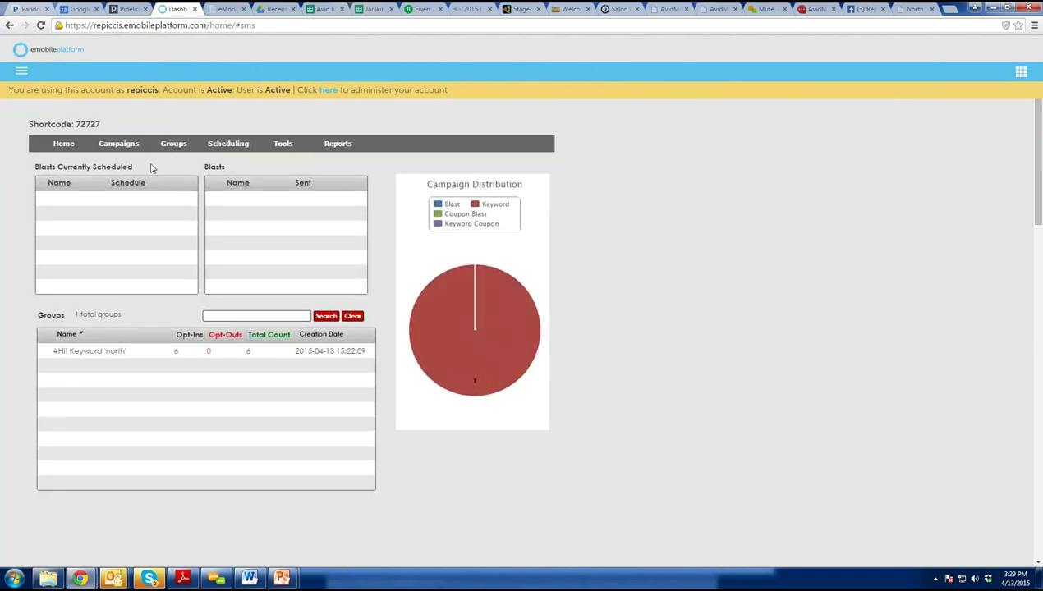
pyautogui.moveTo(125, 153)
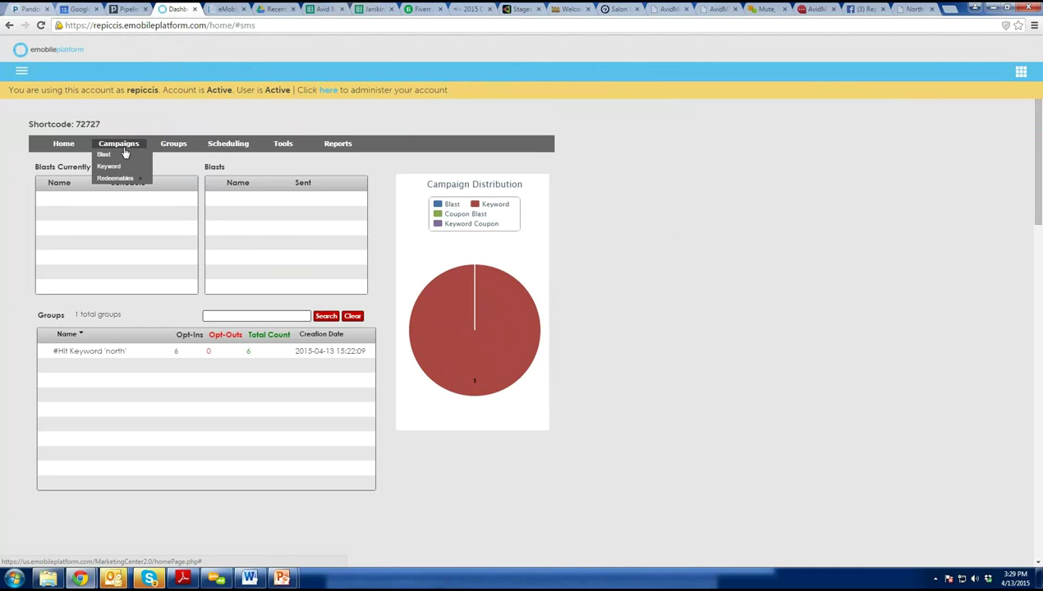
pyautogui.moveTo(127, 179)
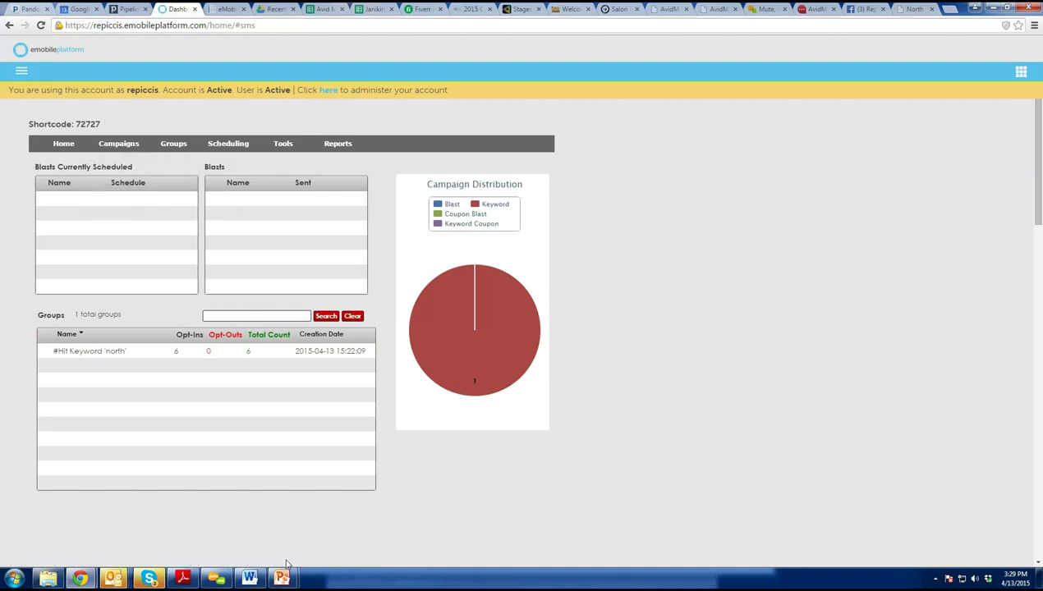
# Return to the agenda slide and add 'Blast a coupon out' below Creating a Kiosk.
pyautogui.moveTo(283, 575)
pyautogui.click(336, 530)
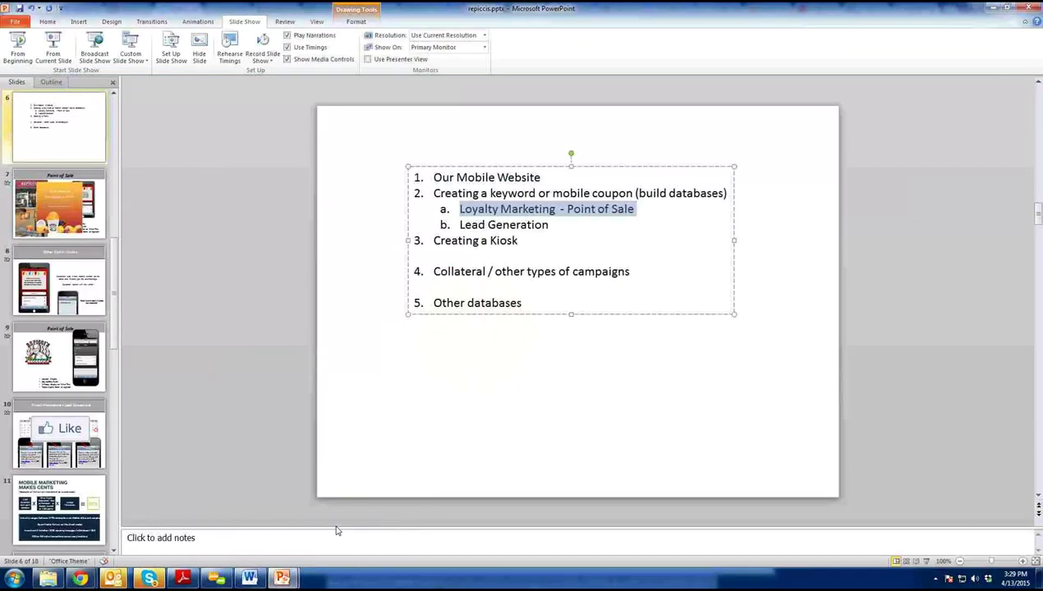
pyautogui.click(499, 250)
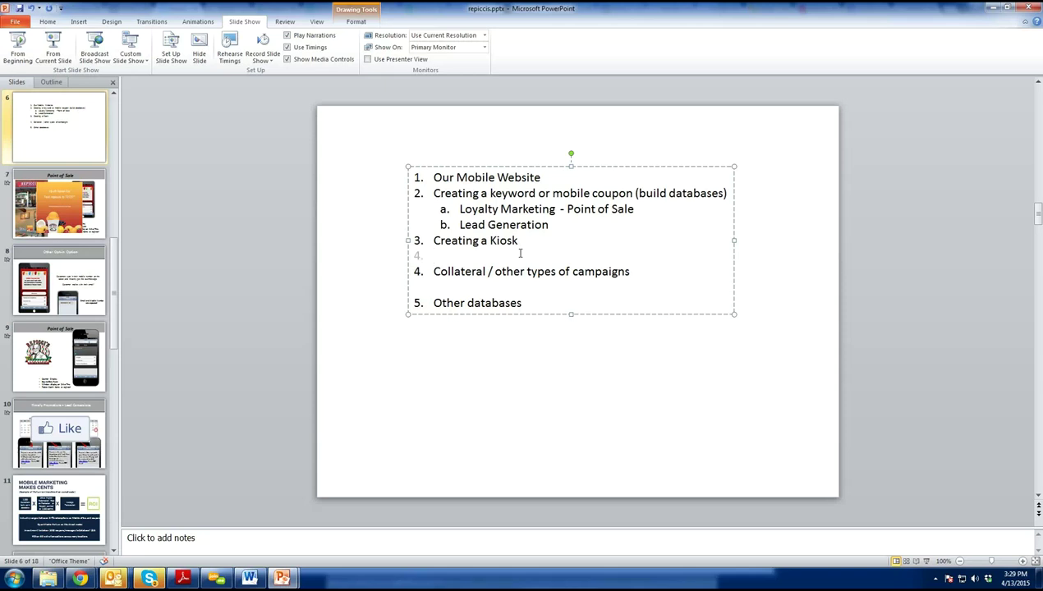
pyautogui.write('Blast a coup')
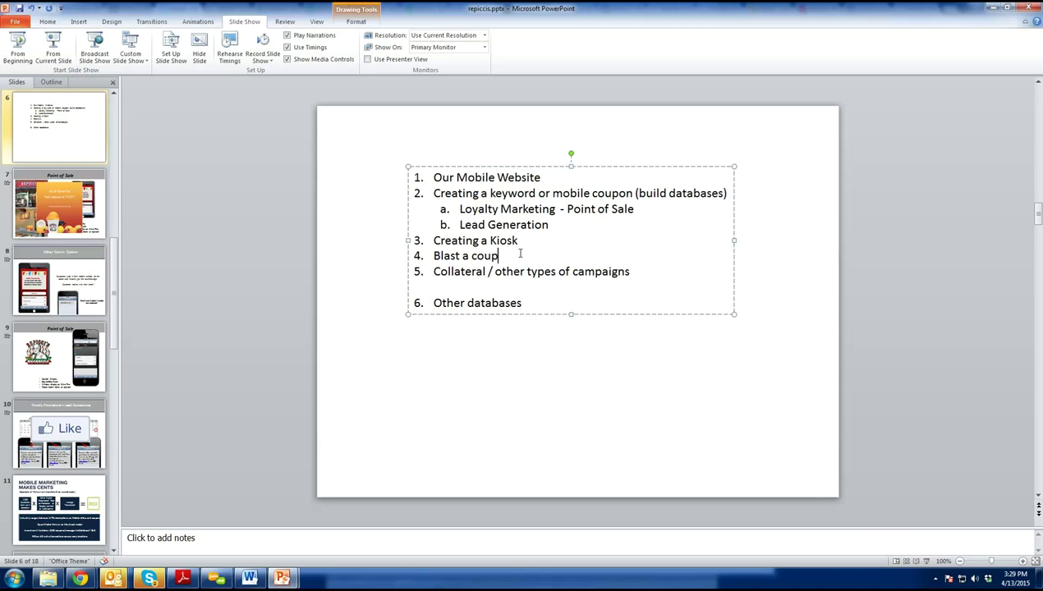
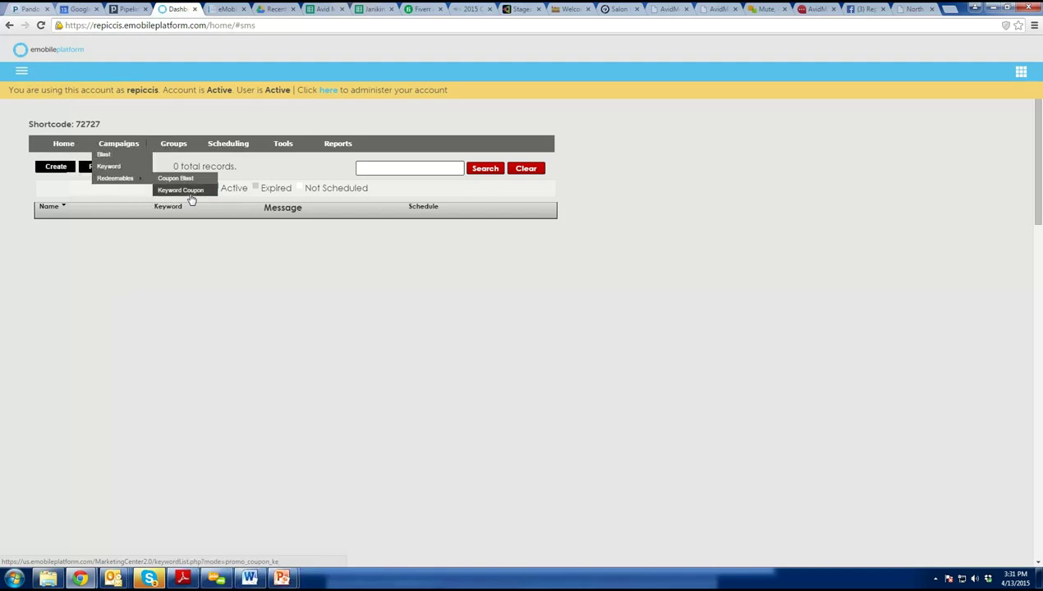
# Open the Keyword Coupon list under Campaigns > Redeemables and start a new coupon.
pyautogui.click(189, 192)
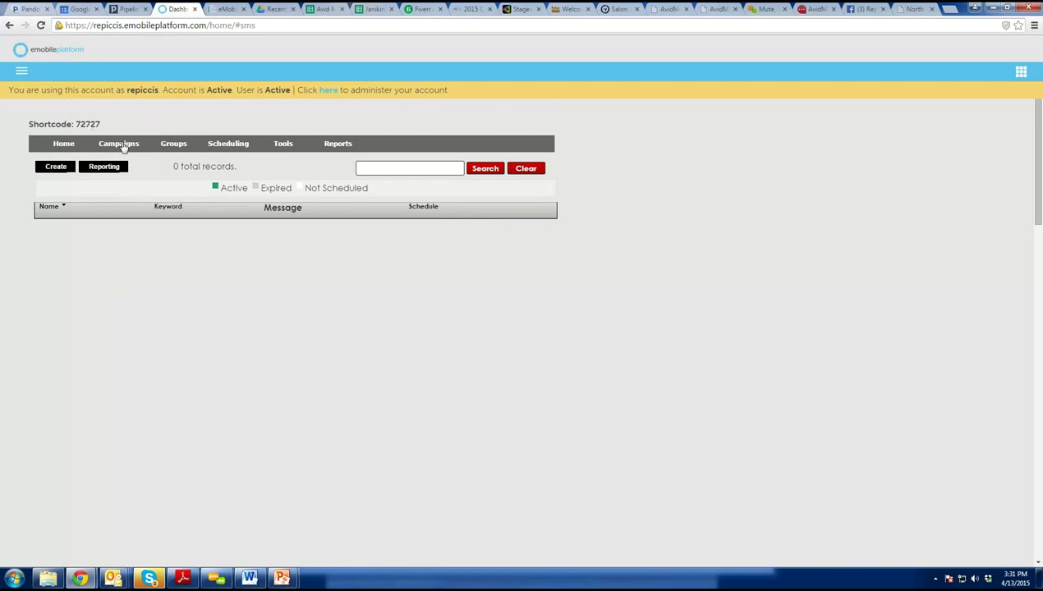
pyautogui.moveTo(120, 146)
pyautogui.moveTo(119, 178)
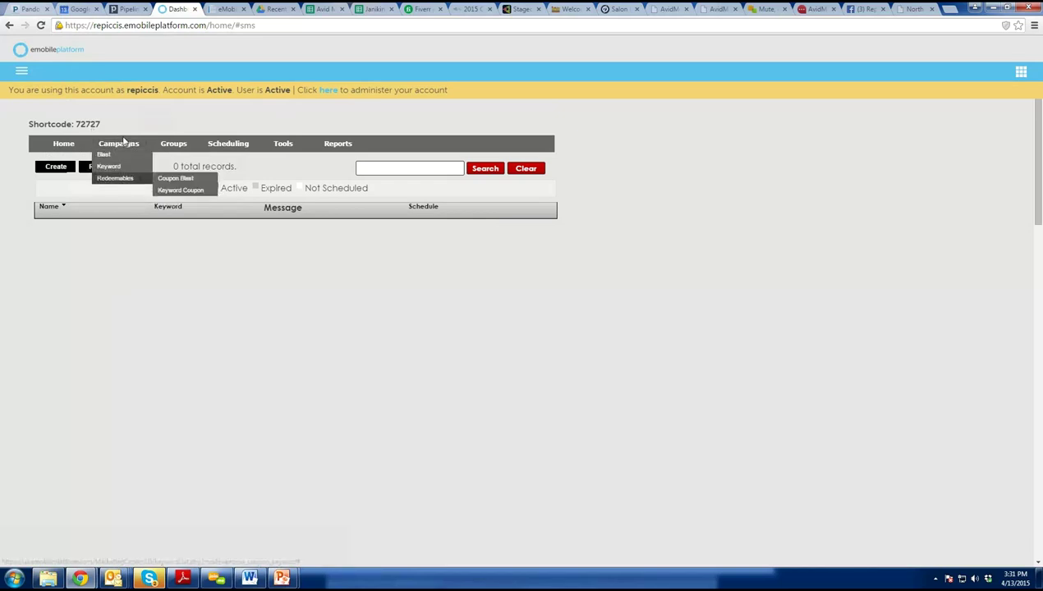
pyautogui.click(192, 203)
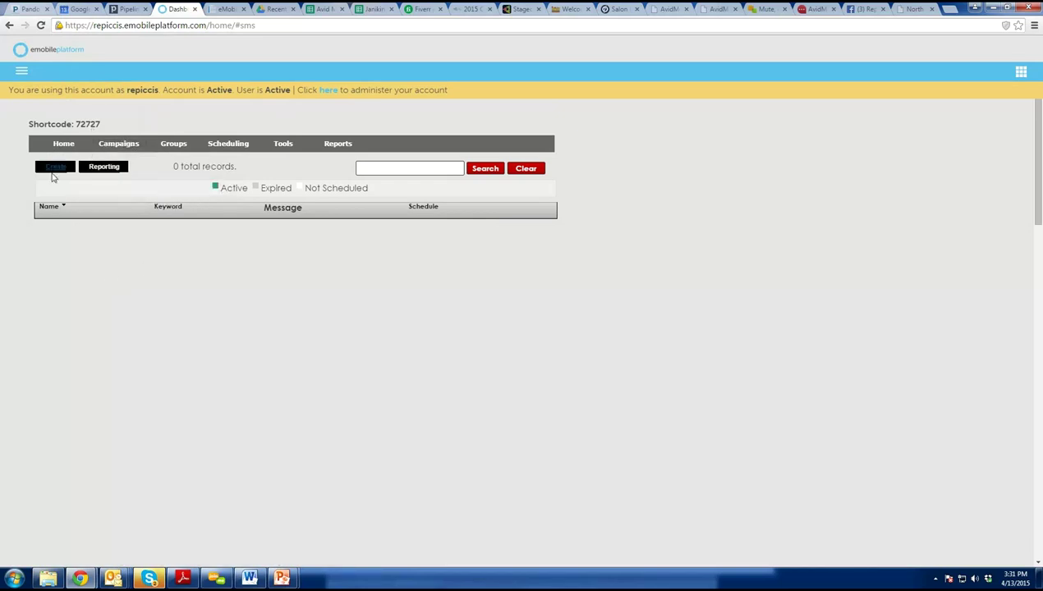
pyautogui.click(62, 167)
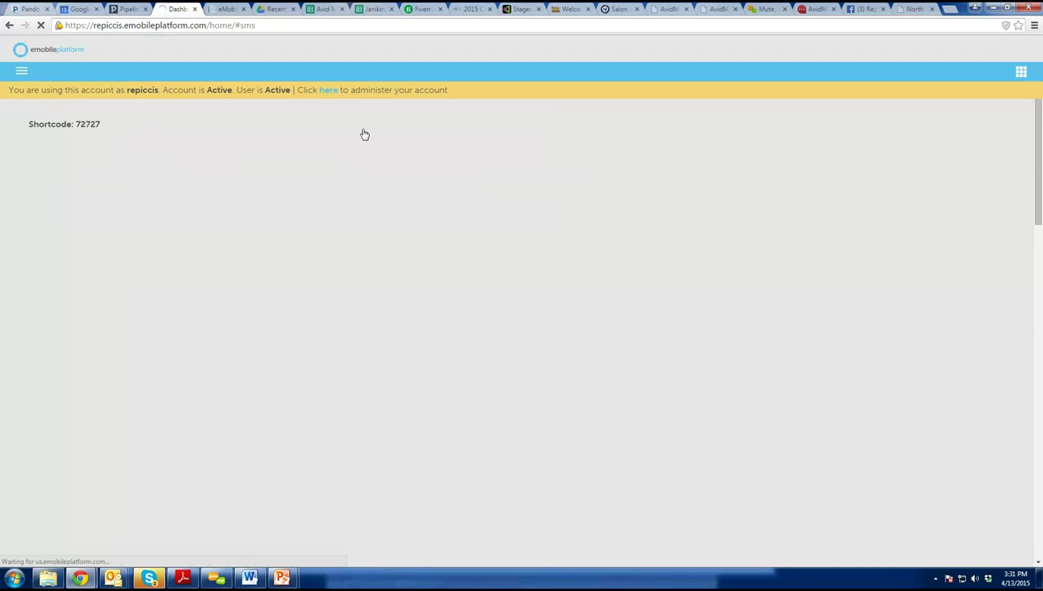
# Enter promotion name South County Repicci's and replace the taken keyword with repiccisouth.
pyautogui.click(166, 187)
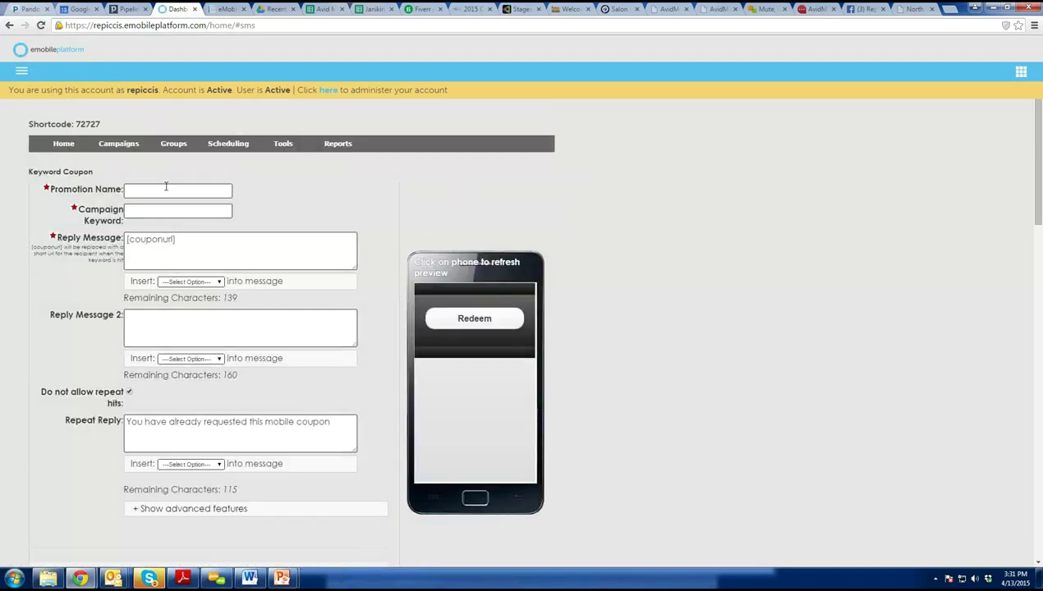
pyautogui.write("South County Repicci's")
pyautogui.click(197, 213)
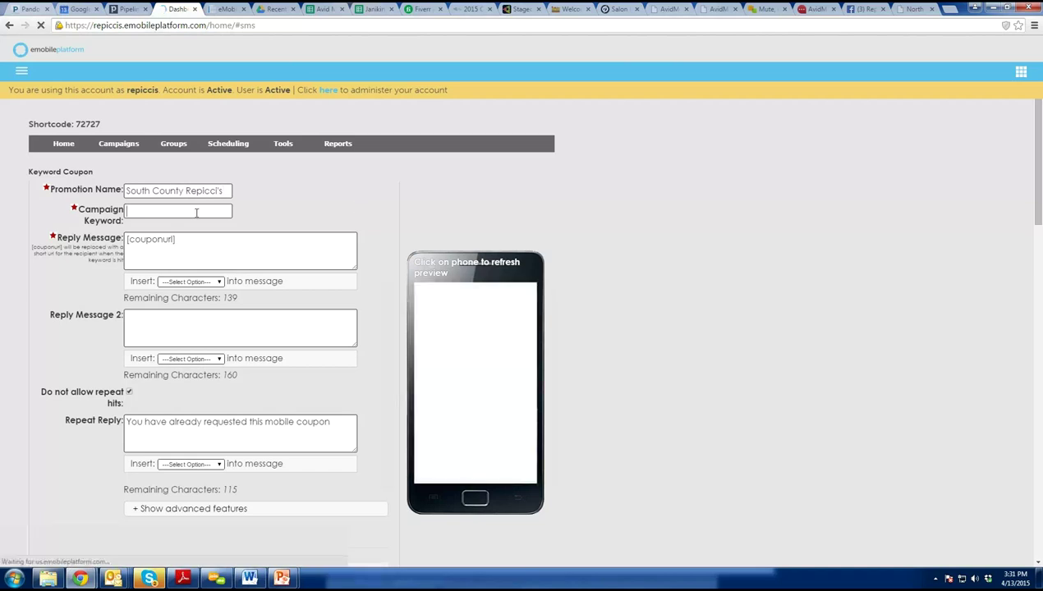
pyautogui.write('south')
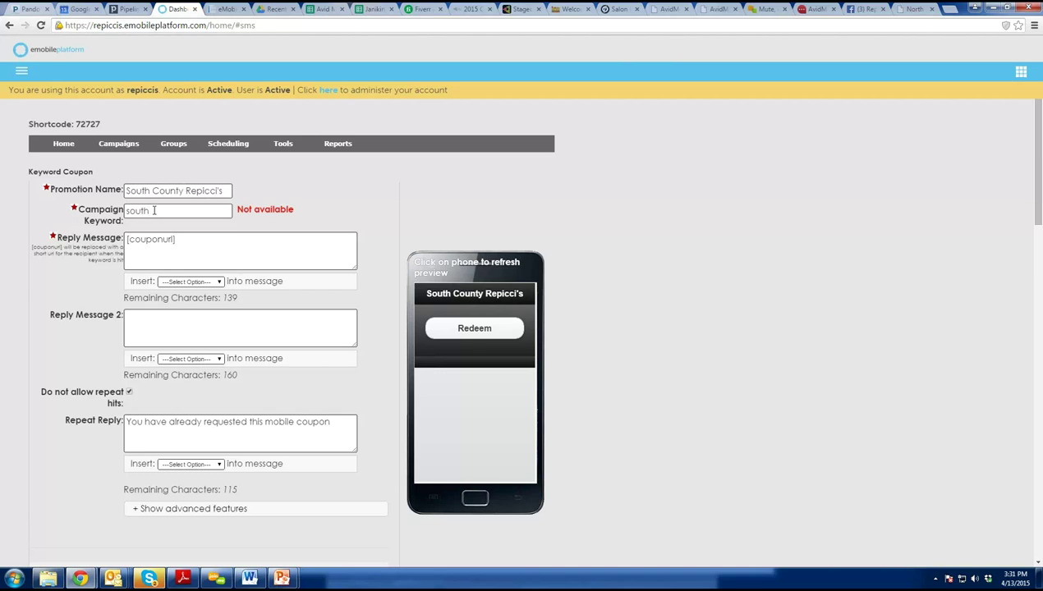
pyautogui.hotkey('ctrl', 'a')
pyautogui.write('repiccisouth')
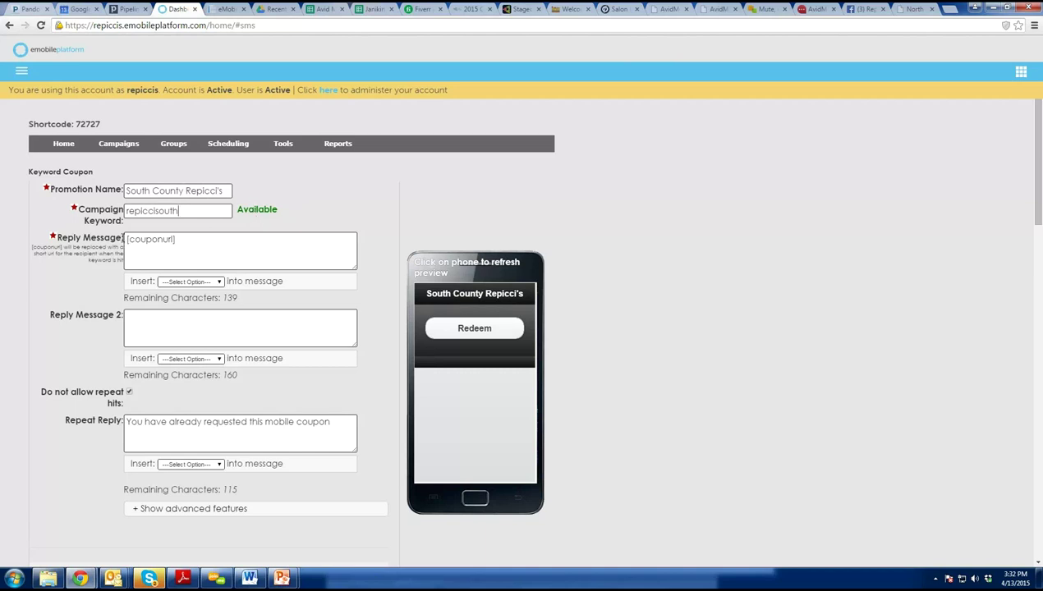
pyautogui.click(185, 239)
# Write the reply: $1 off next purchase, Exp 4/30/15, up to 4/mo, HELP and STOP.
pyautogui.write('Repicci')
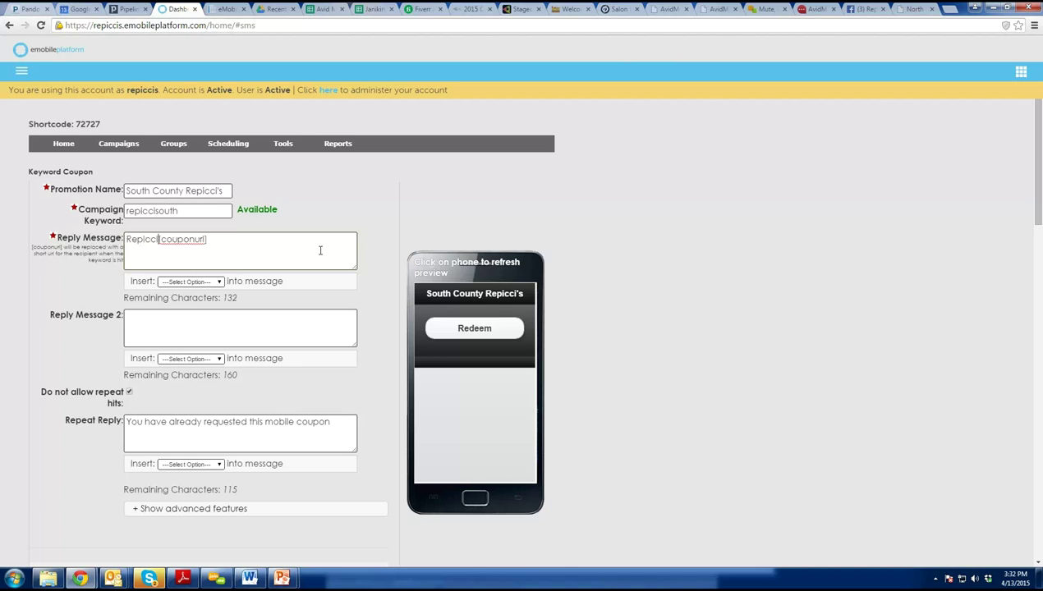
pyautogui.write("'s South:")
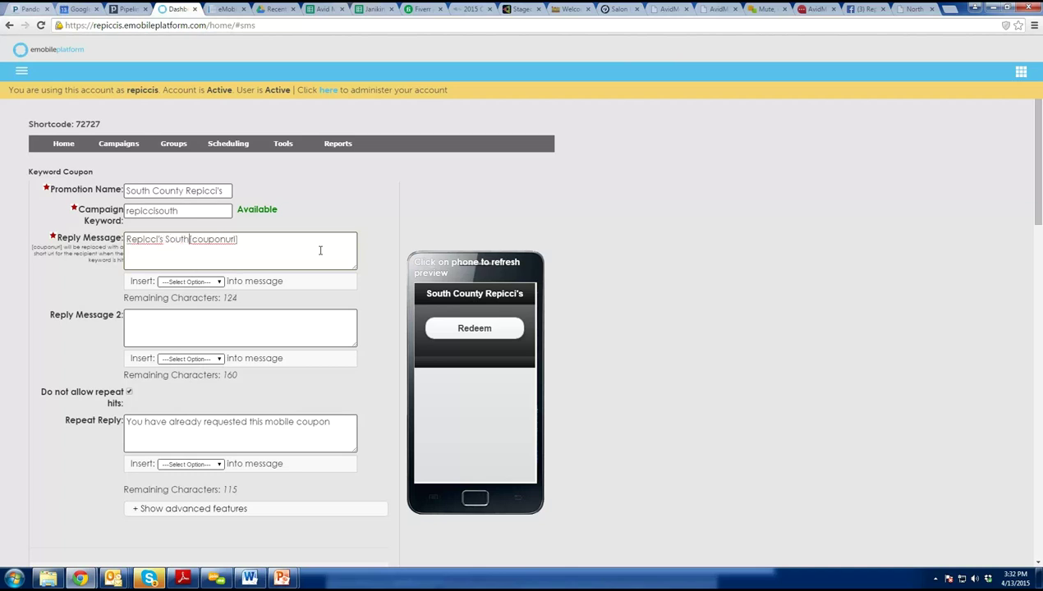
pyautogui.write(' Cl')
pyautogui.write('ick here ')
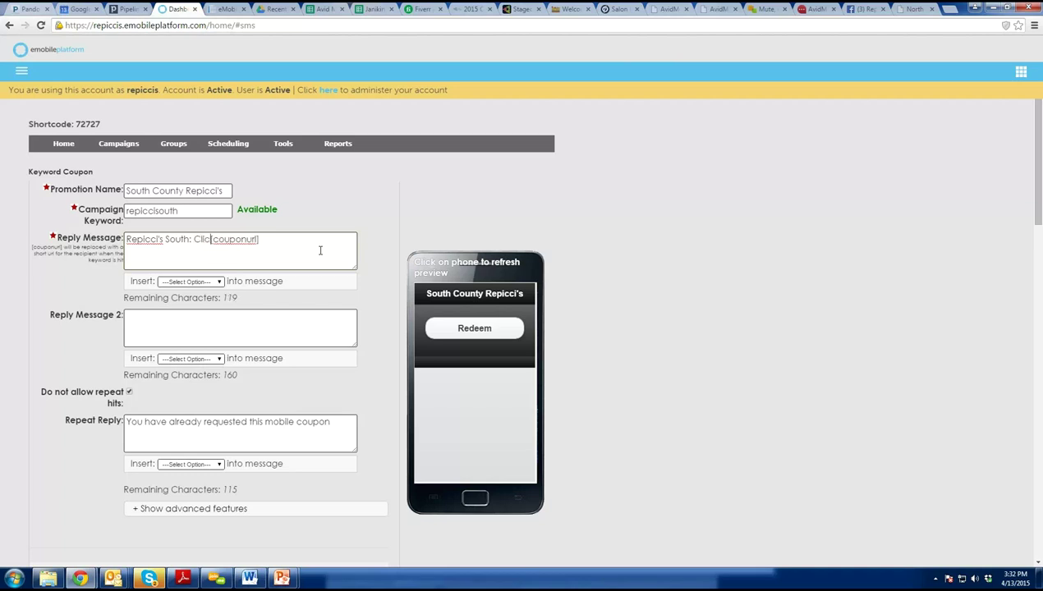
pyautogui.write('for ')
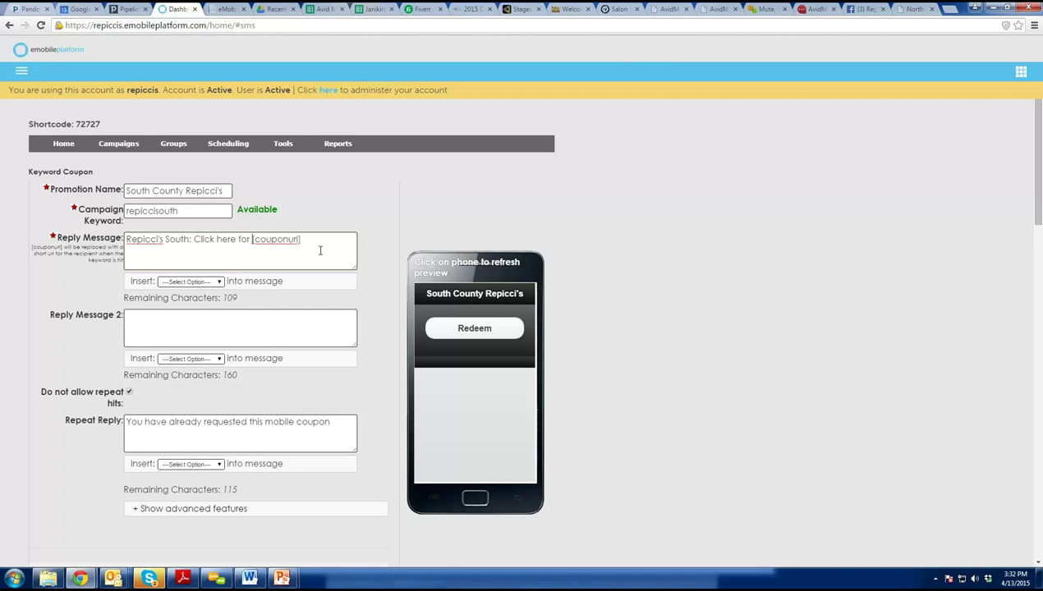
pyautogui.write('$1 off next ')
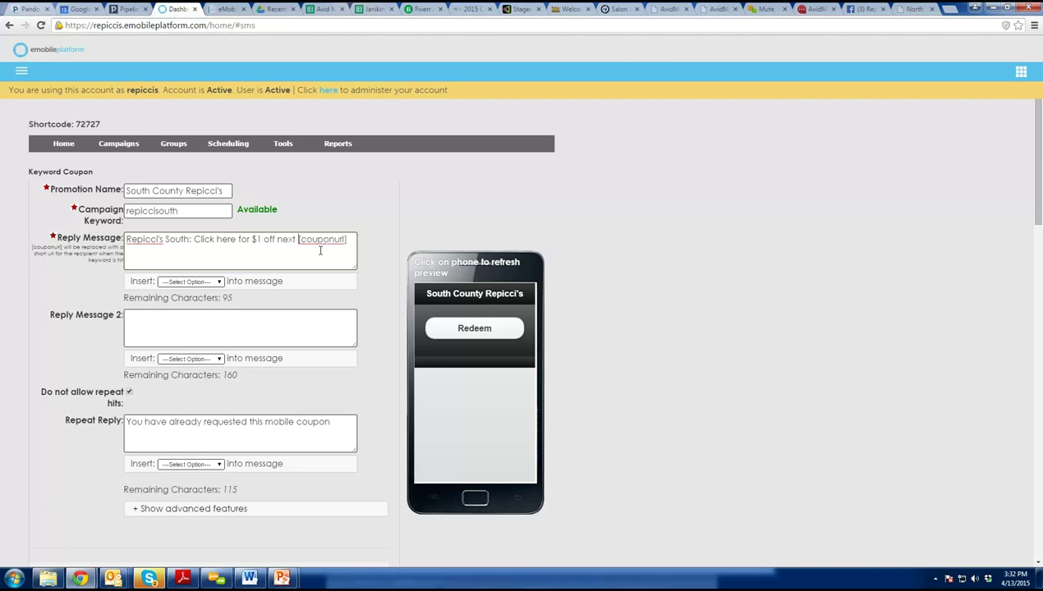
pyautogui.write('purchase.')
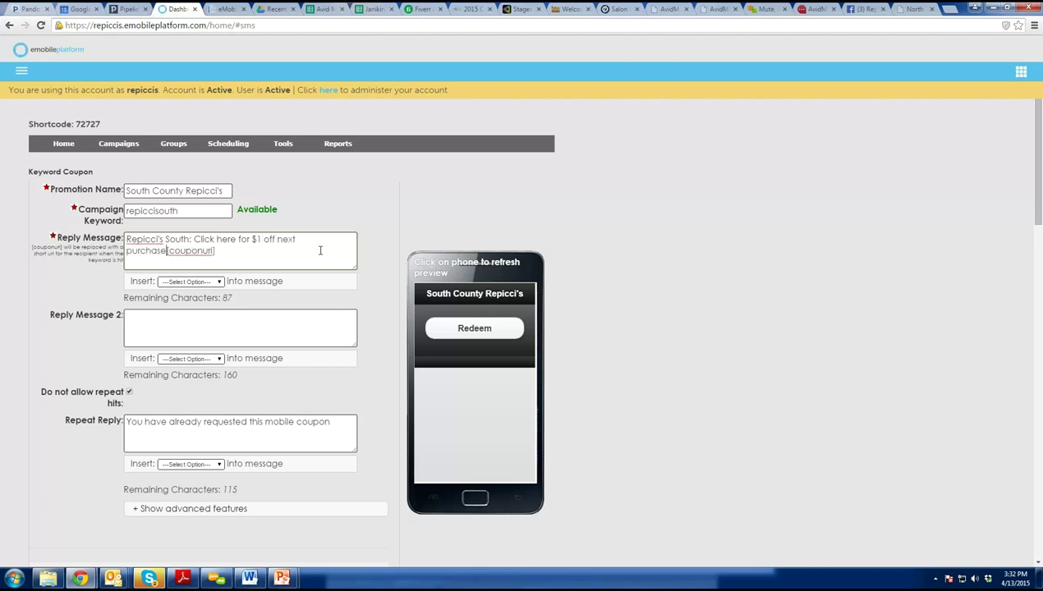
pyautogui.click(191, 256)
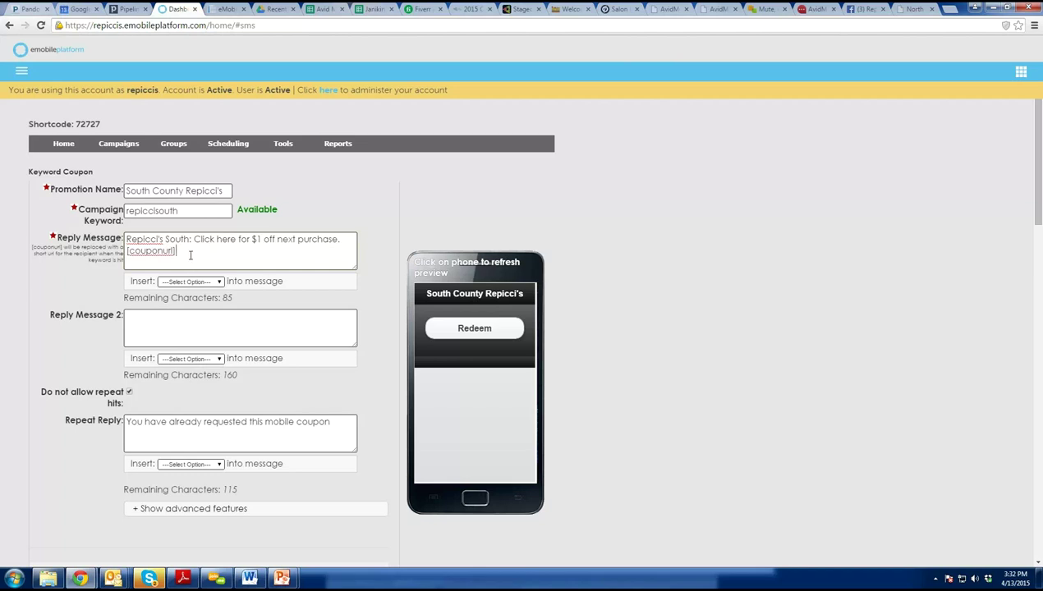
pyautogui.write('Exp4/30/15. WSatc')
pyautogui.press('BackSpace')
pyautogui.press('BackSpace')
pyautogui.write('atch for more')
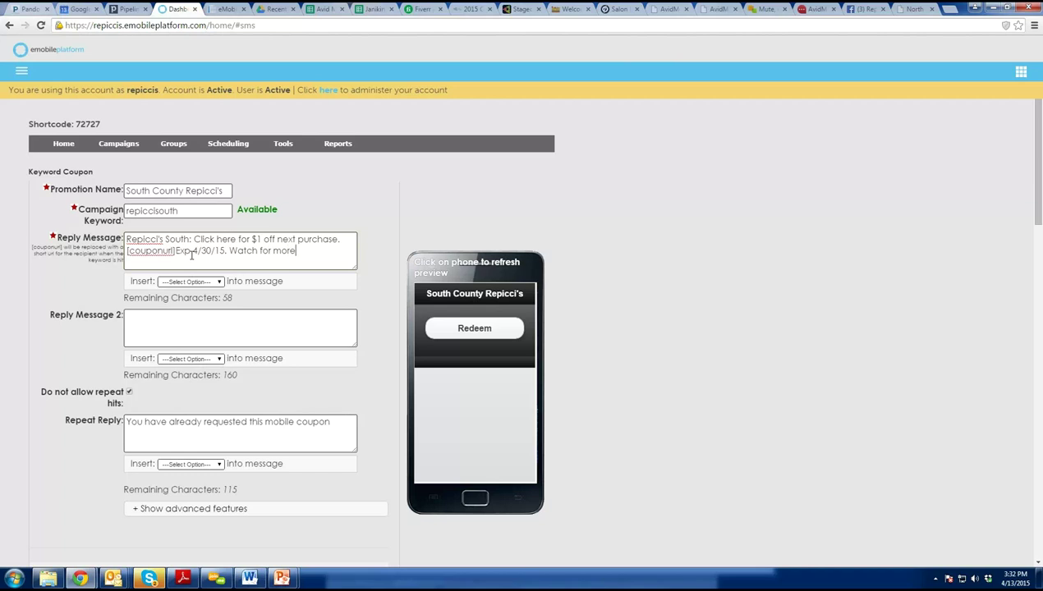
pyautogui.write(', up t')
pyautogui.press('BackSpace')
pyautogui.write('to 4/mo, Reply HELP')
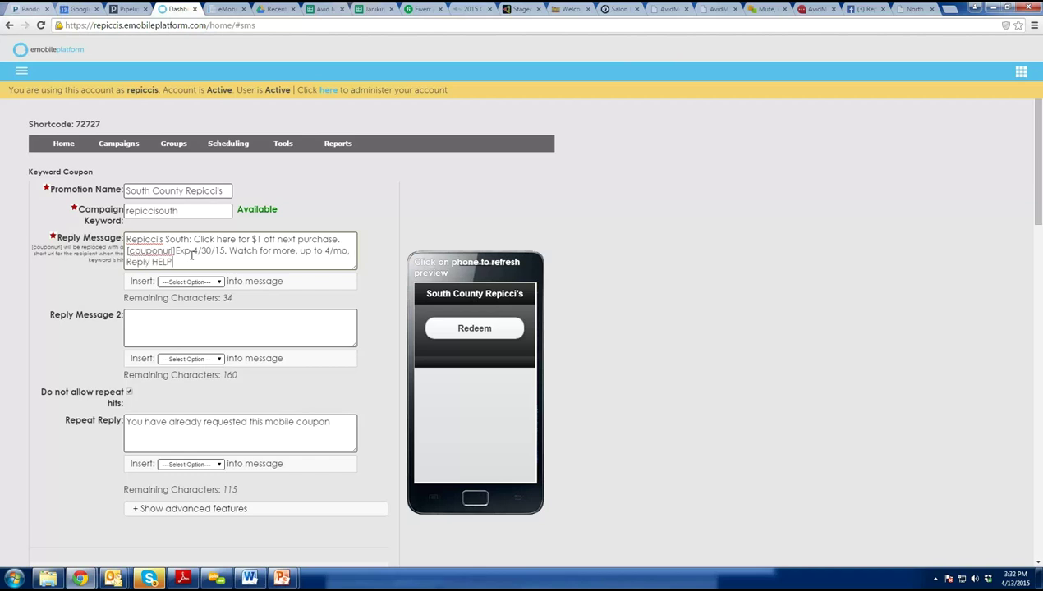
pyautogui.write(' for help STOP 2end')
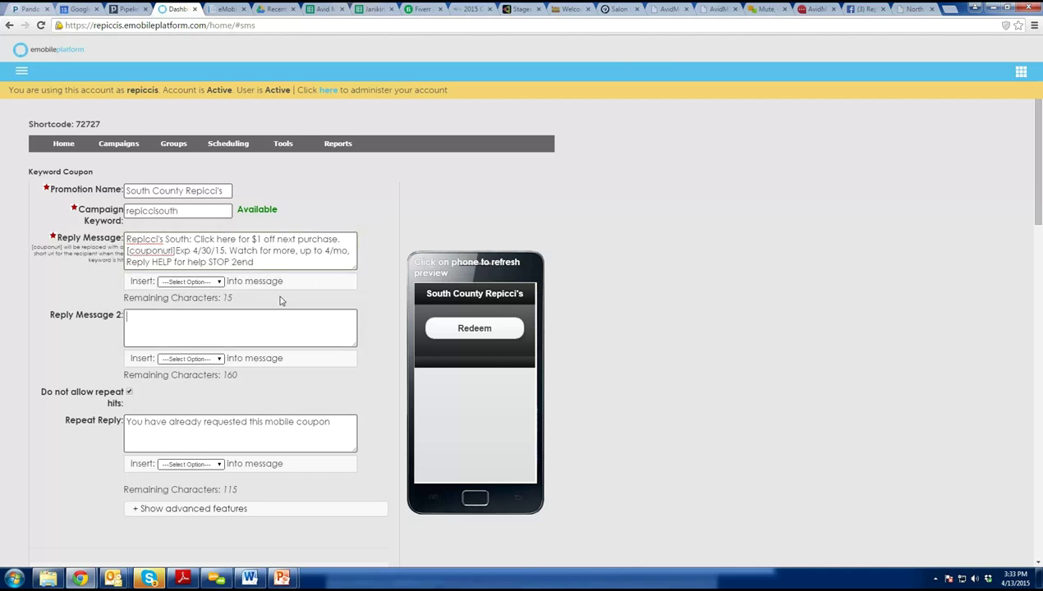
pyautogui.click(174, 323)
# Scroll down to the Coupon Page section and open Choose File for the image.
pyautogui.scroll(-1, 279, 424)
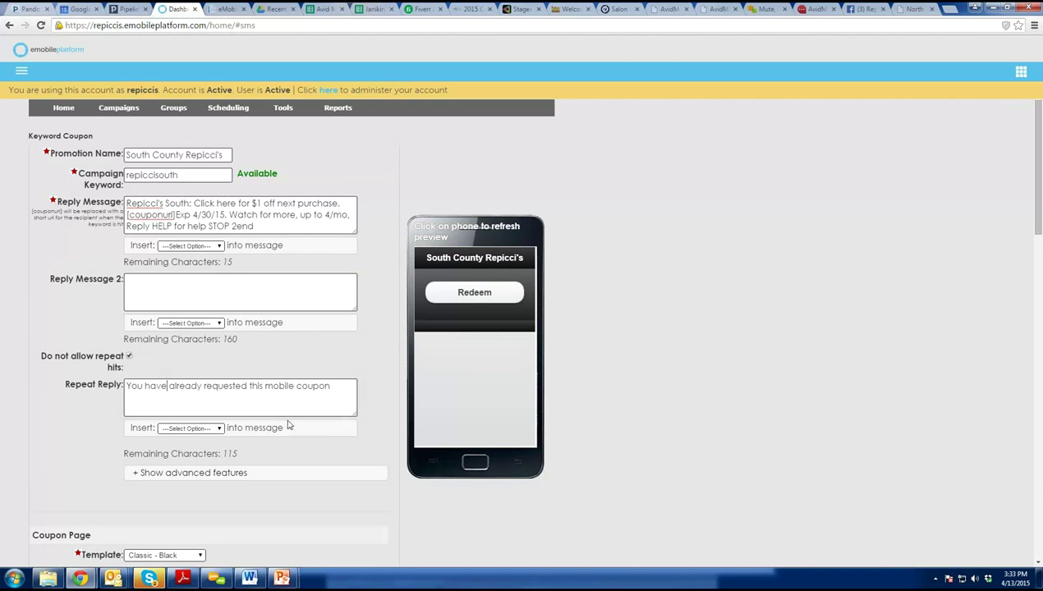
pyautogui.scroll(-2, 366, 337)
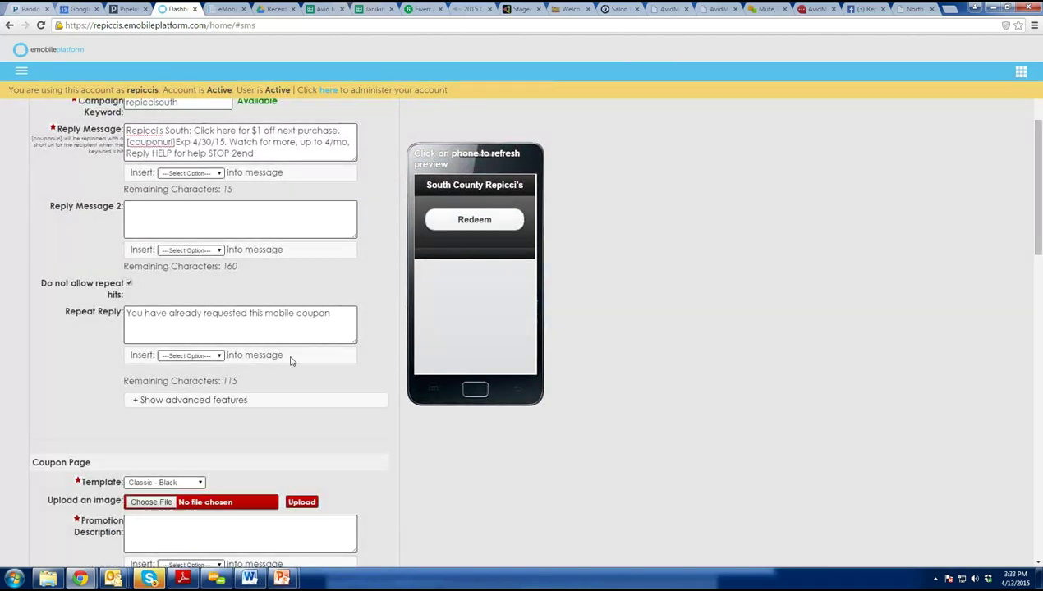
pyautogui.scroll(-1, 291, 361)
pyautogui.scroll(-5, 291, 365)
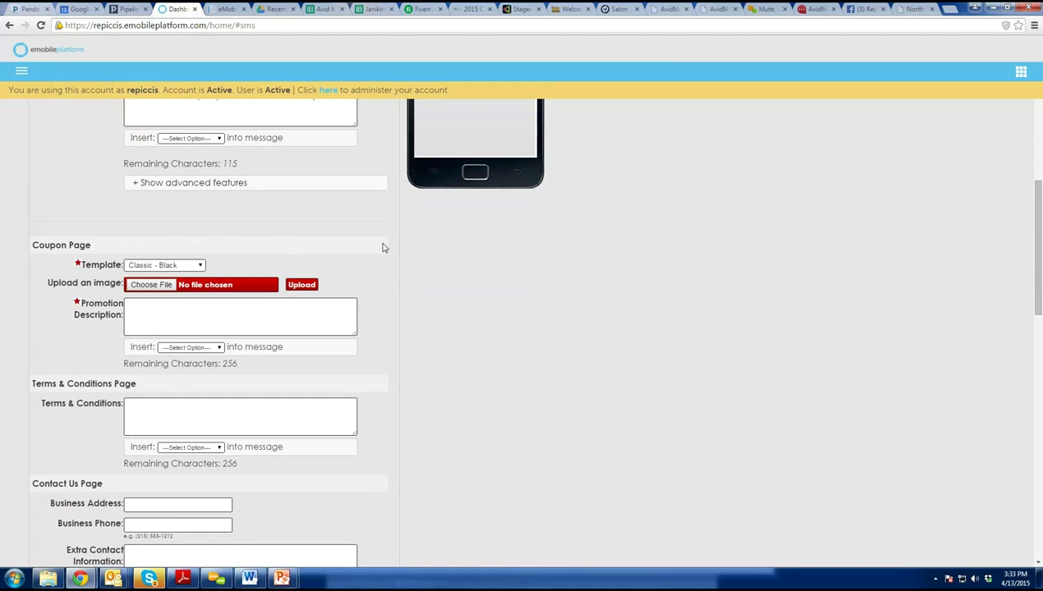
pyautogui.scroll(-1, 382, 247)
pyautogui.click(161, 251)
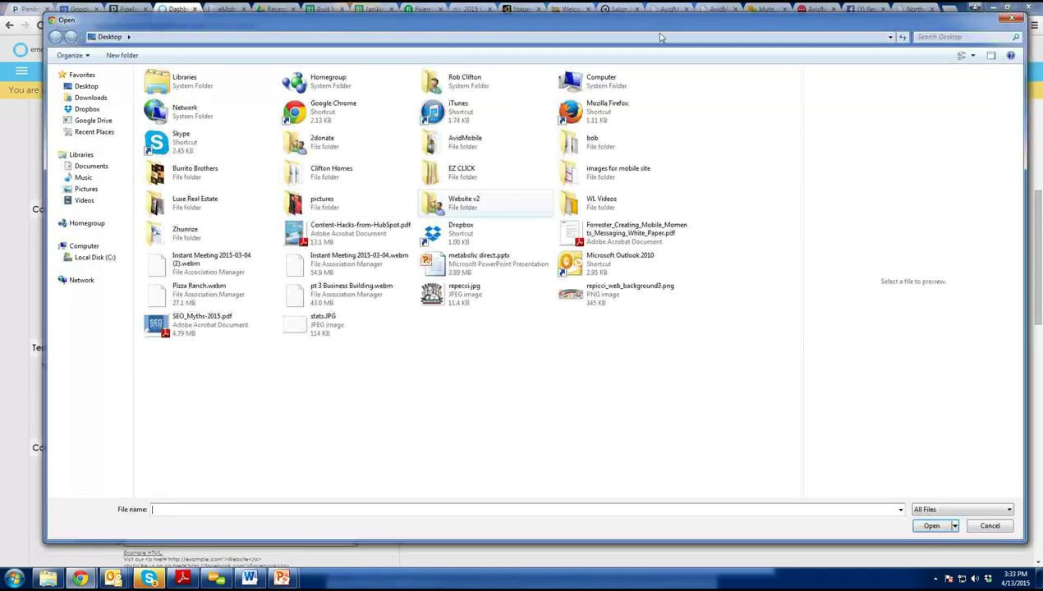
# Find repicci_web_background3.png on the Desktop, select it and upload it to the coupon page.
pyautogui.click(953, 37)
pyautogui.write('trp')
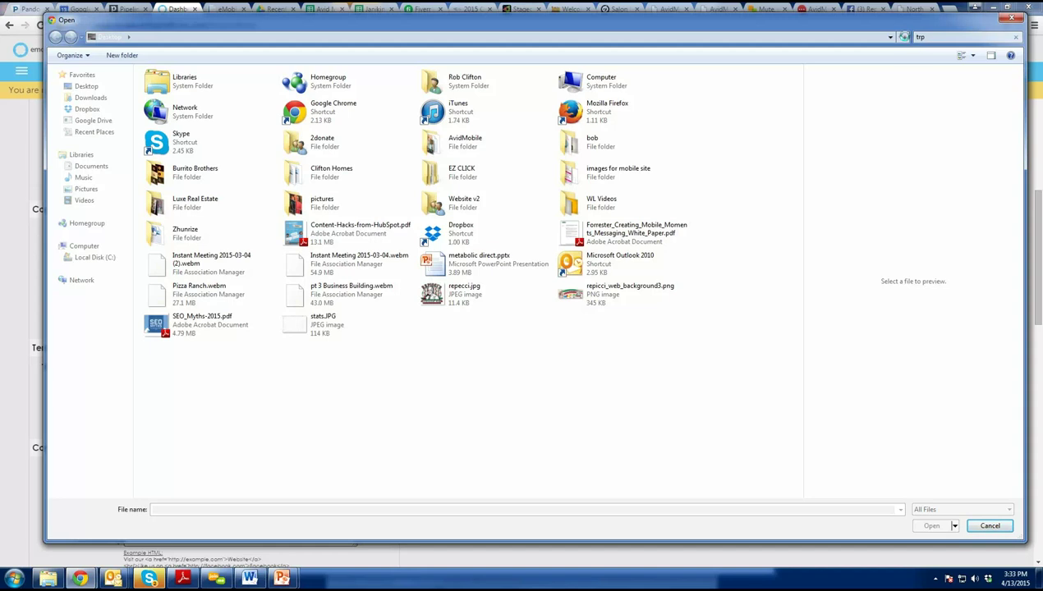
pyautogui.click(957, 37)
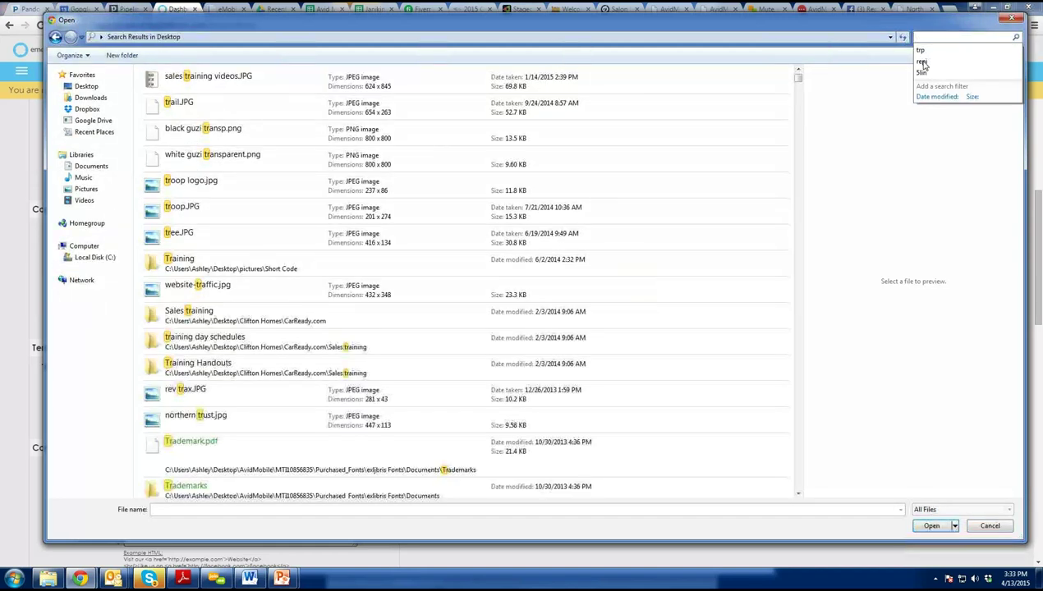
pyautogui.click(924, 61)
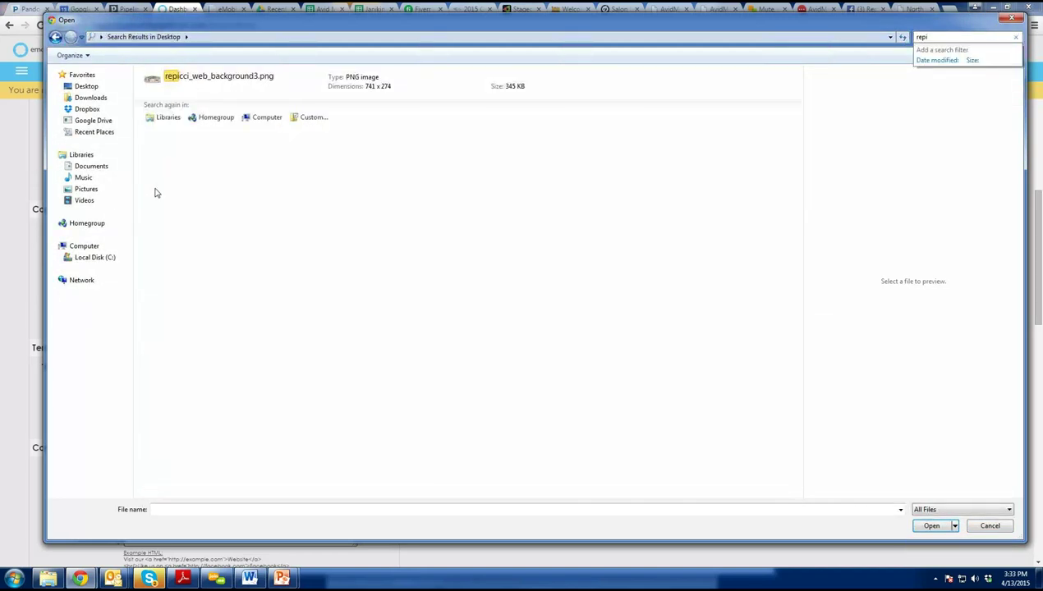
pyautogui.doubleClick(223, 85)
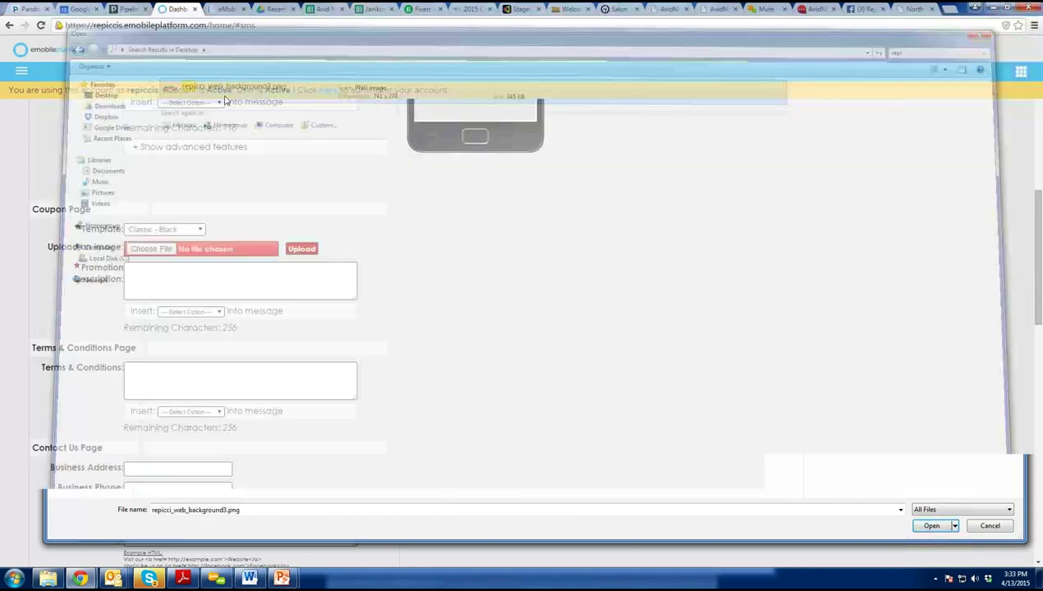
pyautogui.click(301, 249)
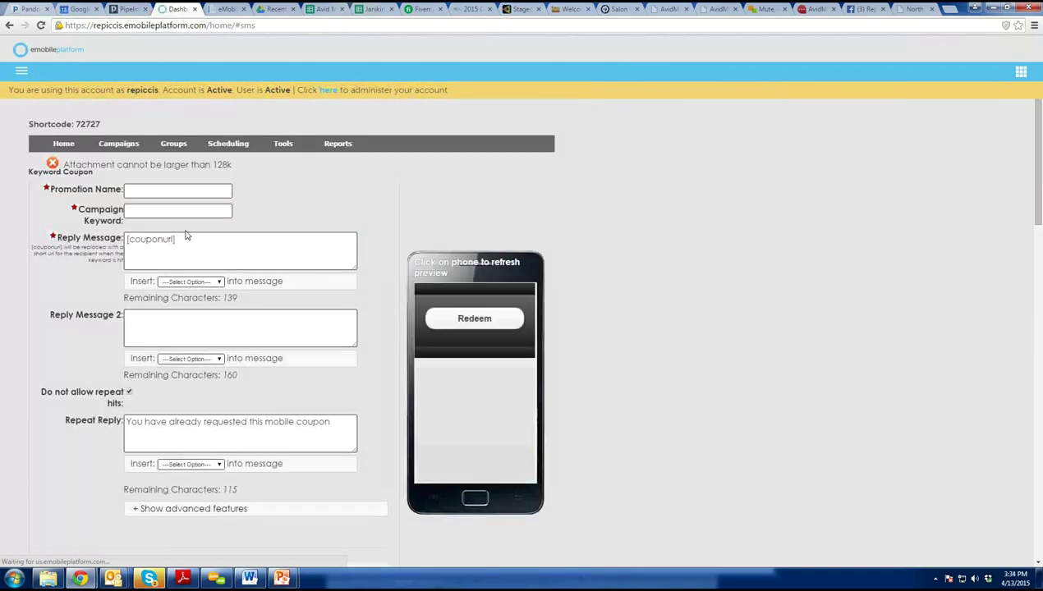
# Refill promotion name South County Repicci's and keyword repiccisouth from autofill suggestions.
pyautogui.moveTo(211, 175)
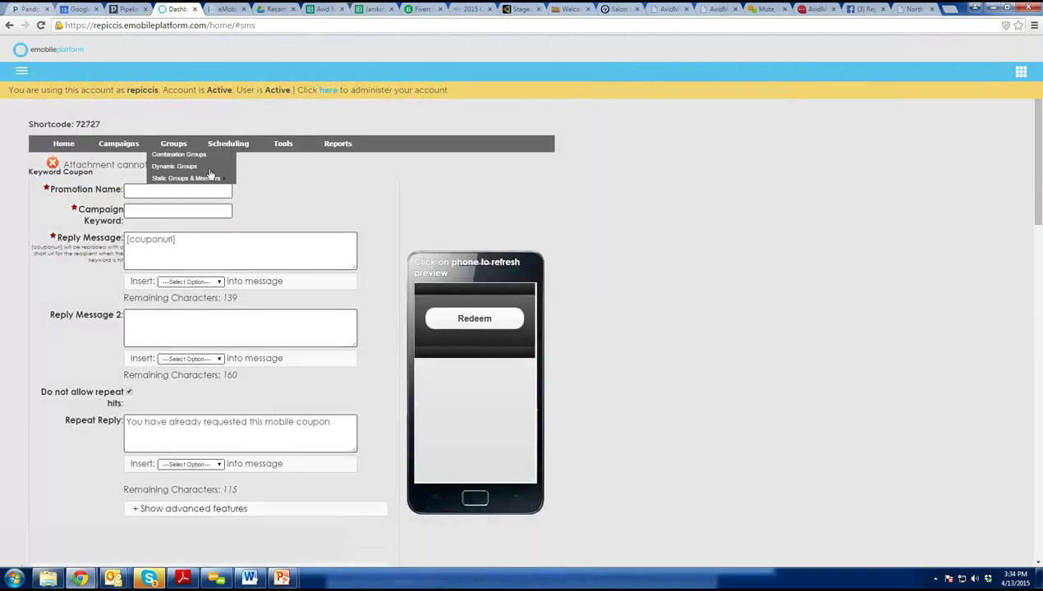
pyautogui.click(133, 190)
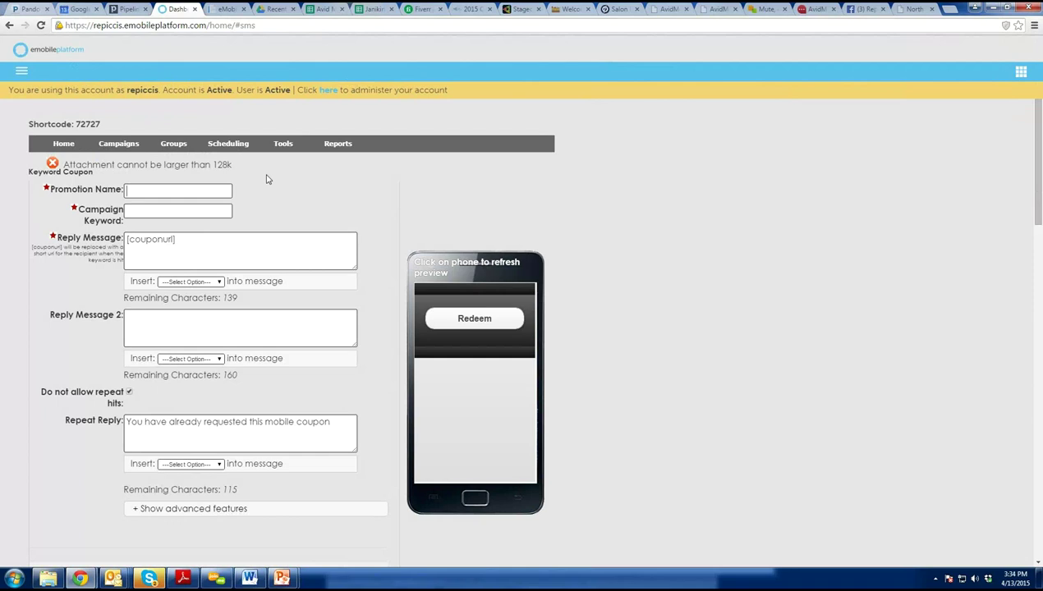
pyautogui.click(153, 191)
pyautogui.write('Sou')
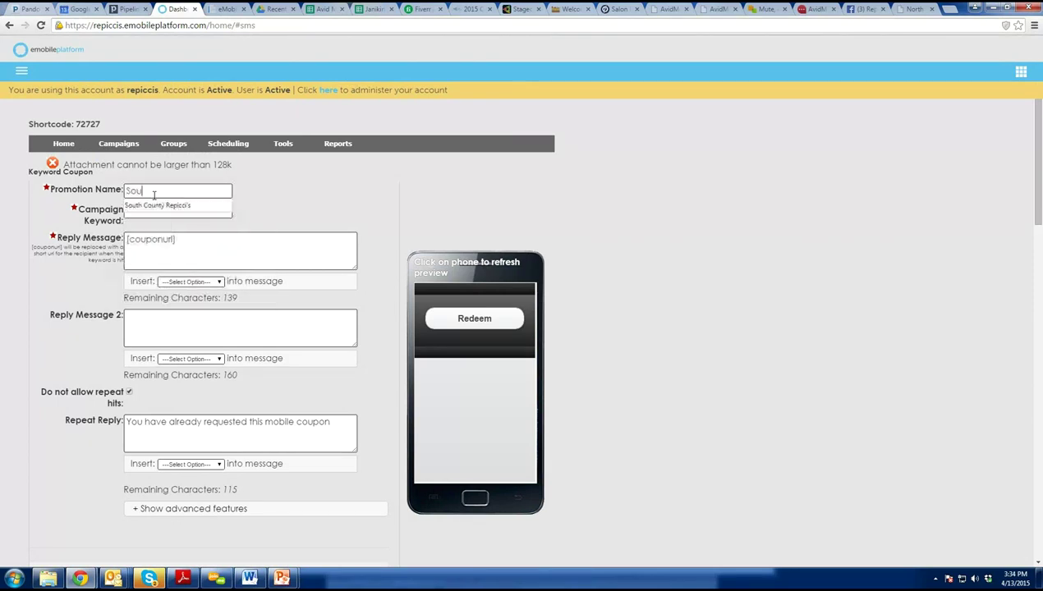
pyautogui.write('th COu')
pyautogui.click(165, 206)
pyautogui.click(164, 213)
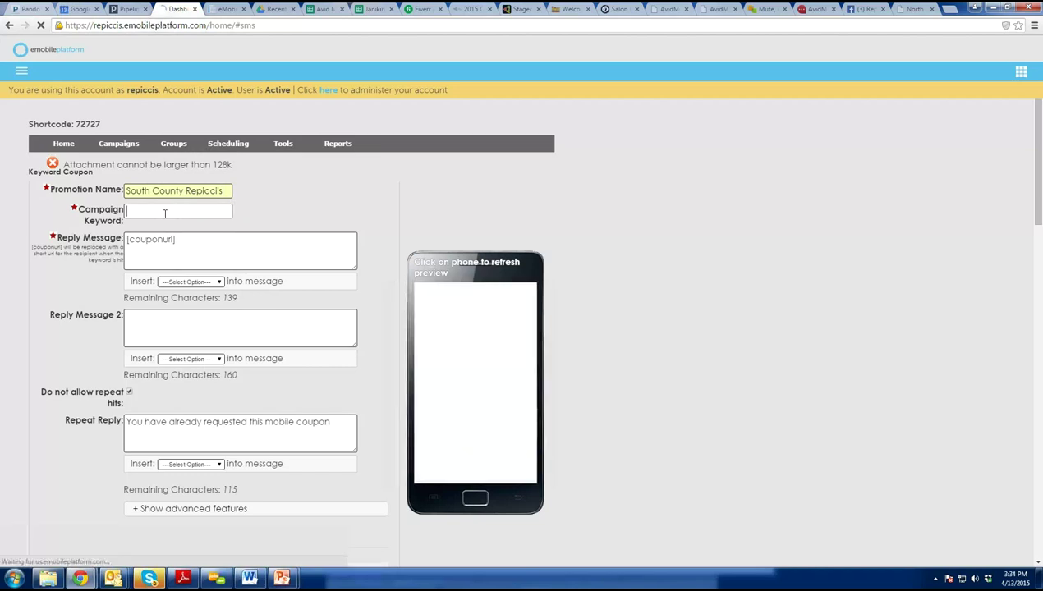
pyautogui.write('Repicci')
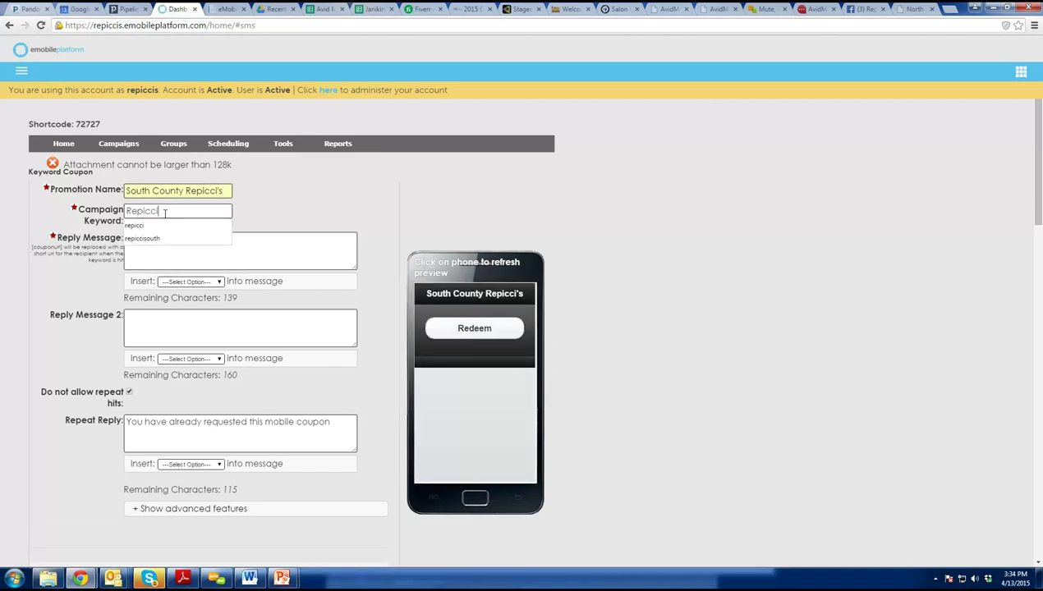
pyautogui.click(142, 238)
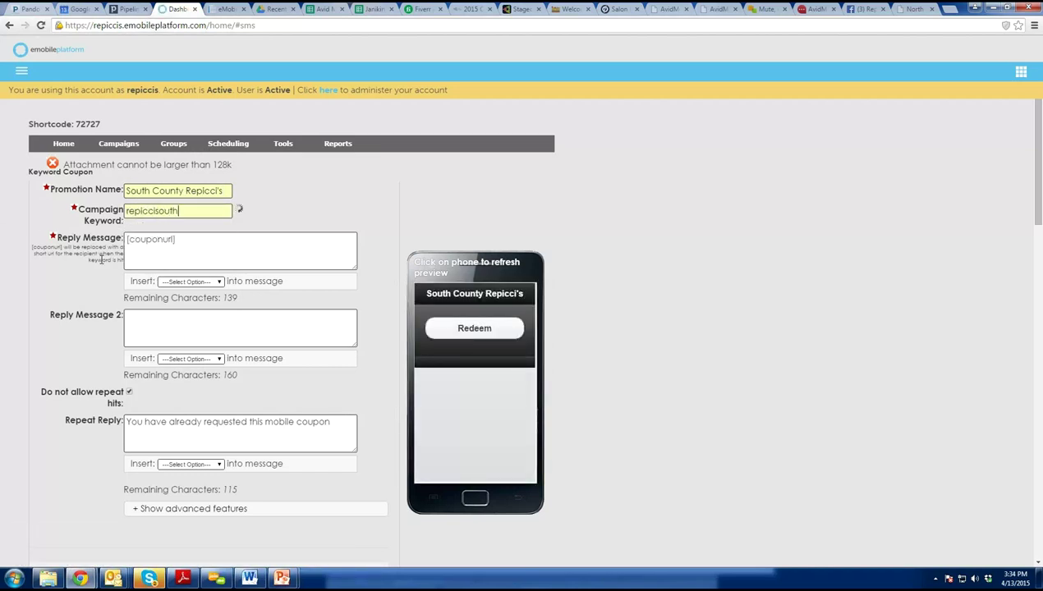
# Rewrite the reply: Repicci's South County $1 off next purchase, watch for more, up to 4/mo, HELP/STOP.
pyautogui.click(140, 238)
pyautogui.write('REpi')
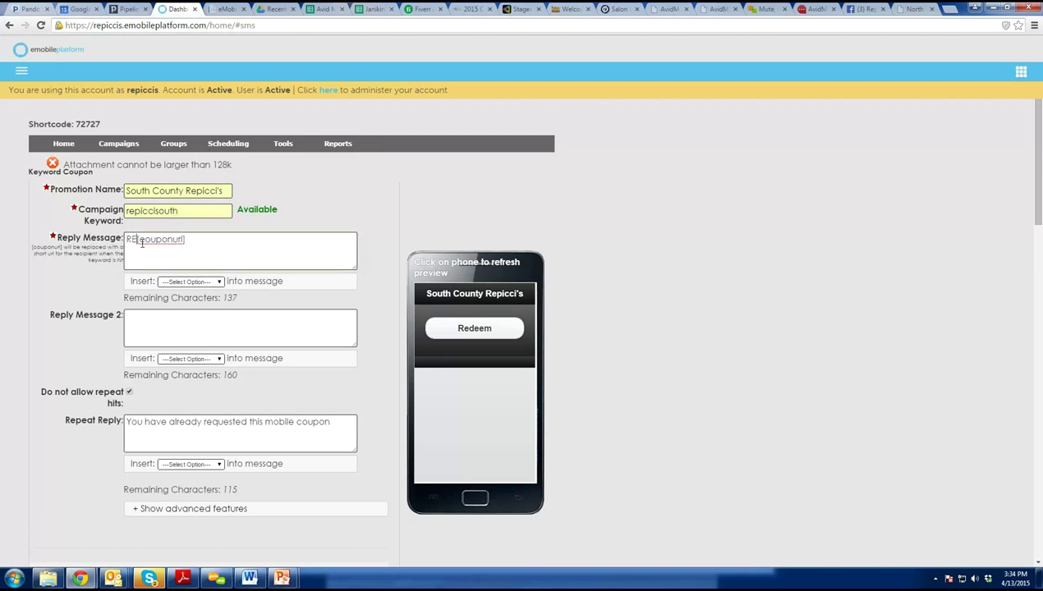
pyautogui.press('BackSpace')
pyautogui.press('BackSpace')
pyautogui.press('BackSpace')
pyautogui.write('epiccis')
pyautogui.press('BackSpace')
pyautogui.write("'s SOuth C")
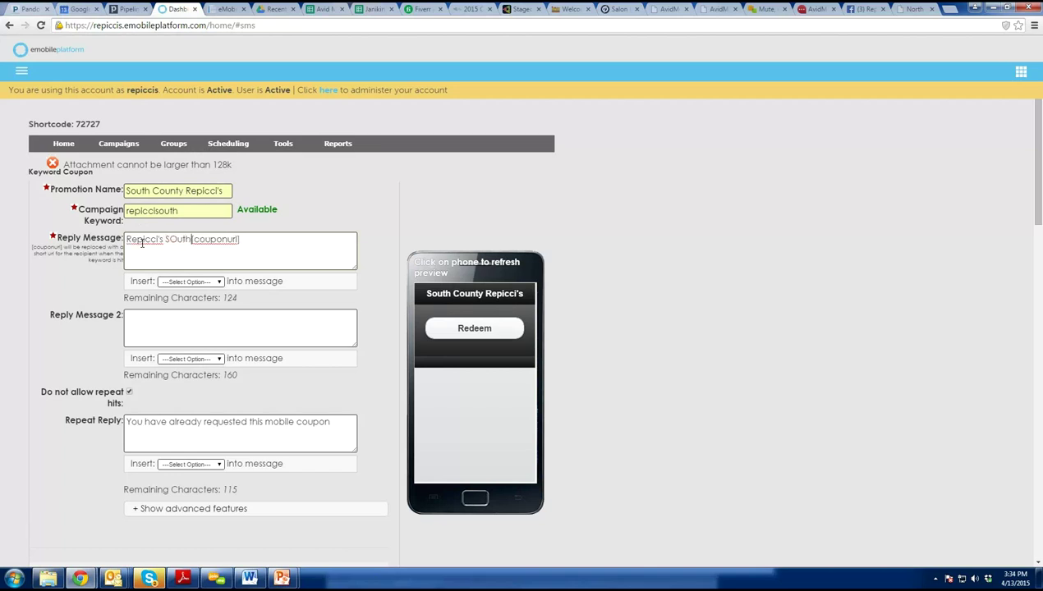
pyautogui.write('ounty: ')
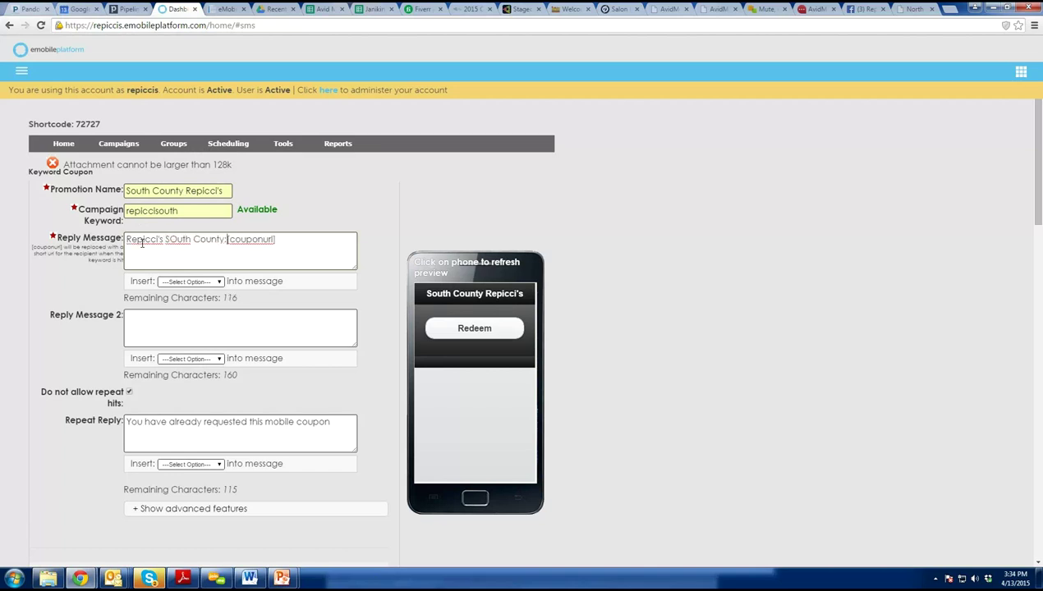
pyautogui.write('Click here for ')
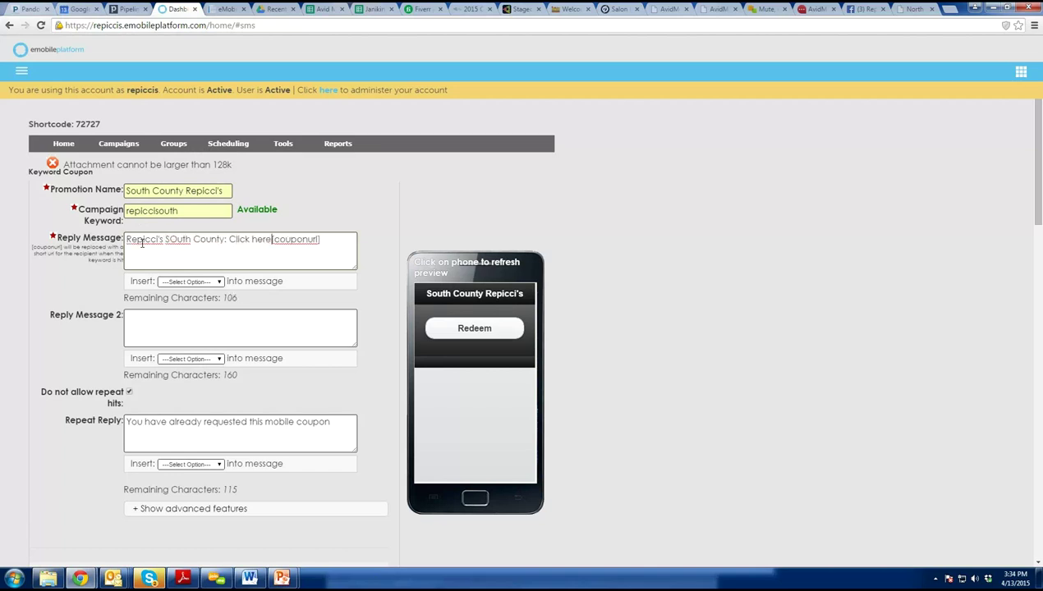
pyautogui.write('$1 off next ')
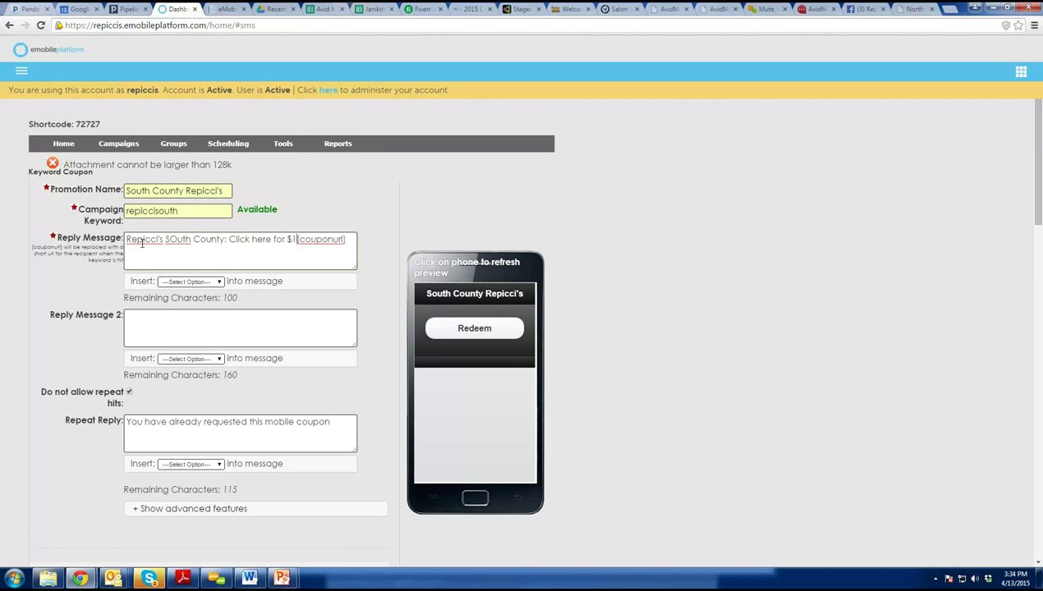
pyautogui.write('purchase')
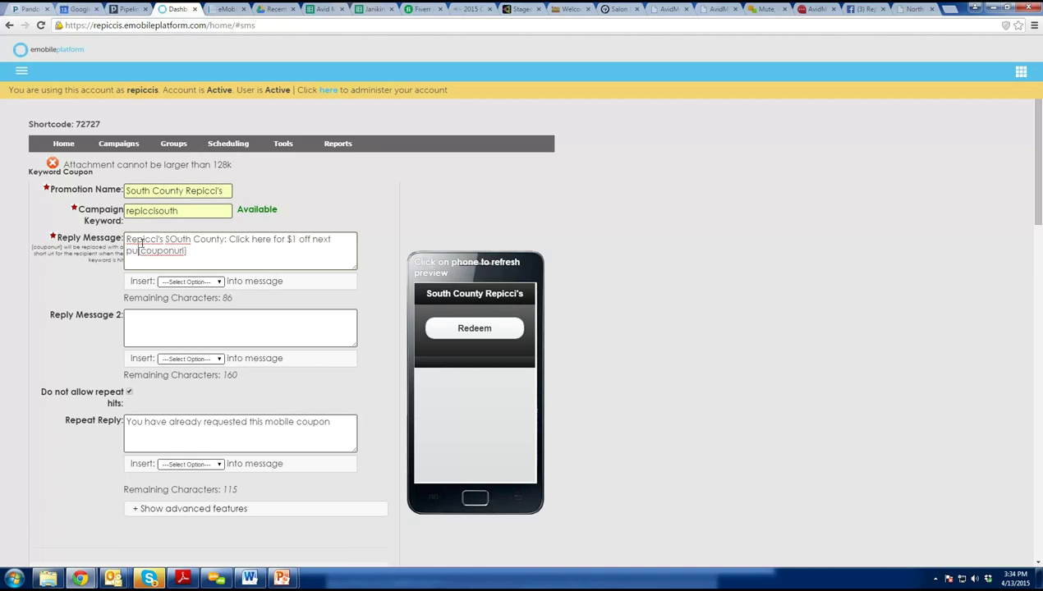
pyautogui.click(244, 256)
pyautogui.write('Watc')
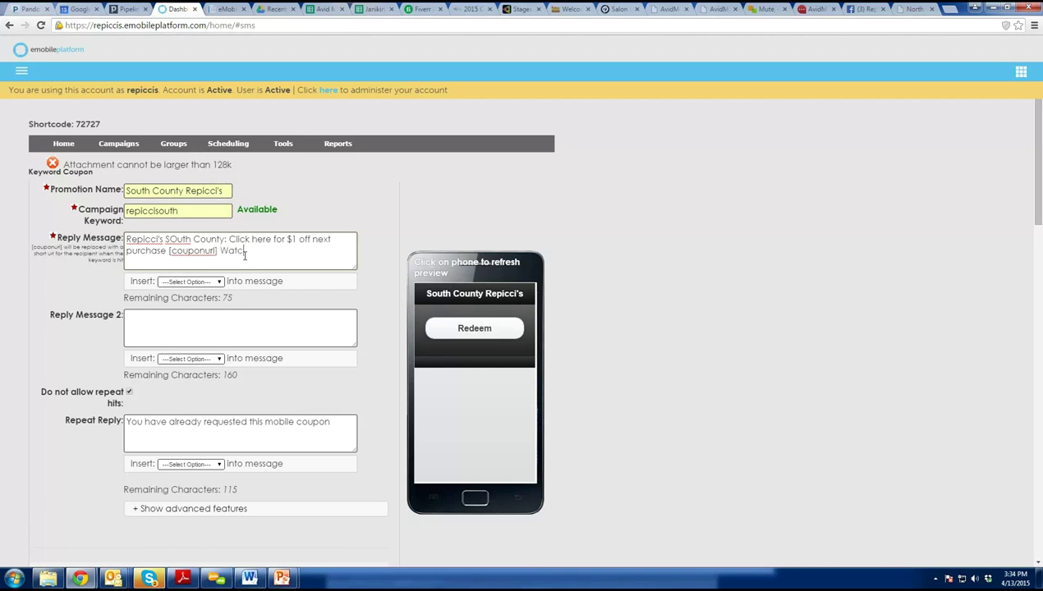
pyautogui.write('h for more, up t')
pyautogui.press('BackSpace')
pyautogui.write('to 4')
pyautogui.write('/mot. Reply H')
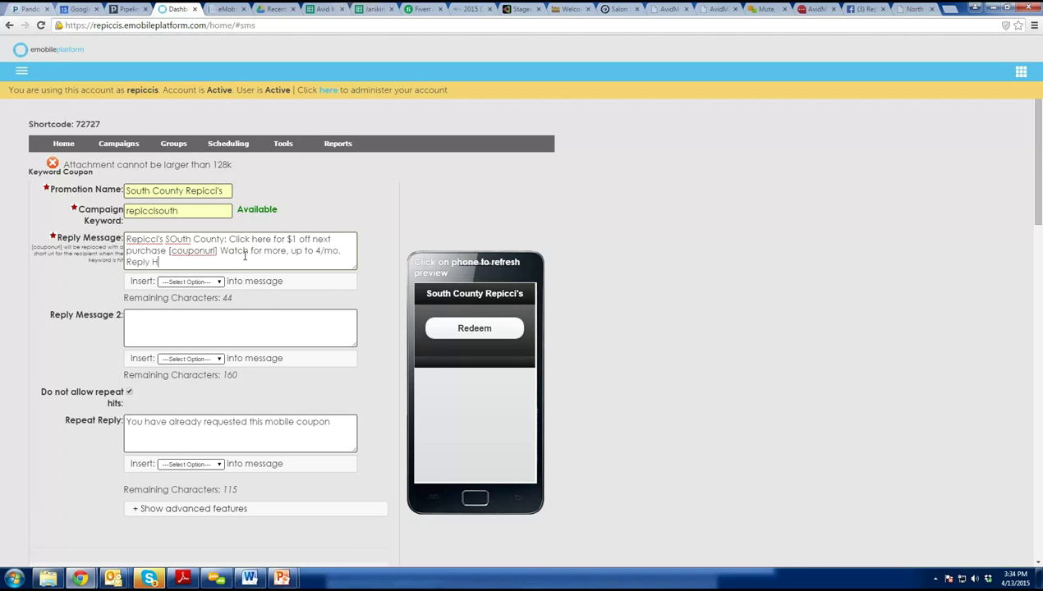
pyautogui.write('ELP for help STOP 2 end.')
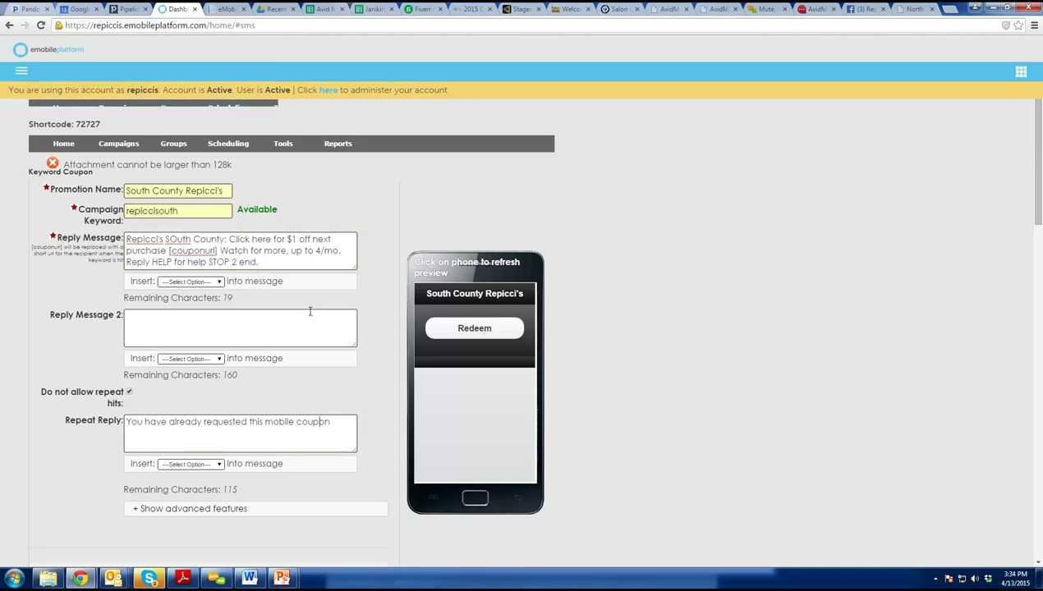
# Keep the Classic - Black coupon template and bring up the image file picker again.
pyautogui.scroll(-1, 311, 363)
pyautogui.scroll(-2, 312, 362)
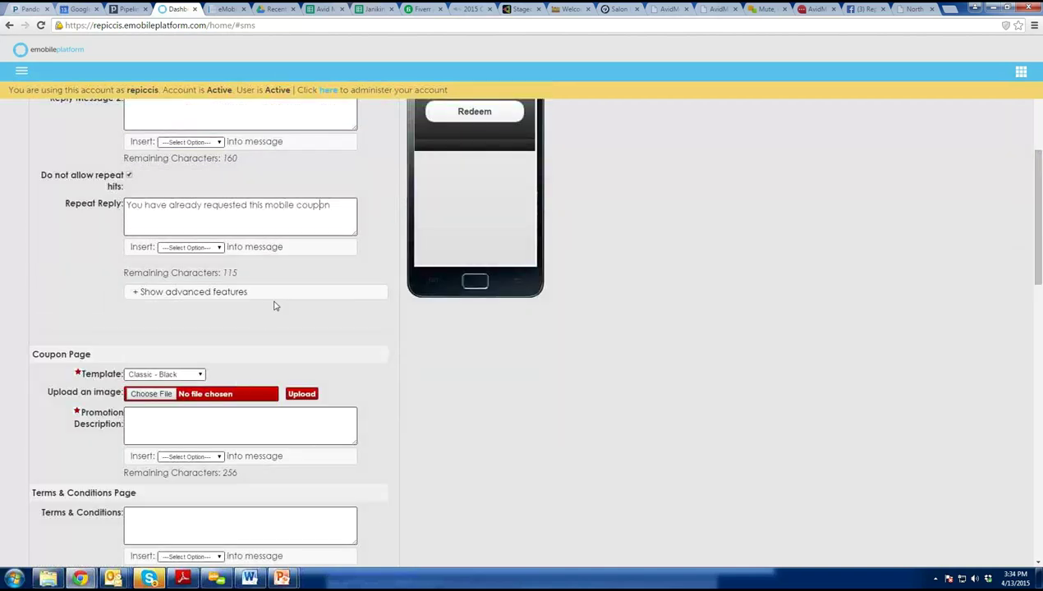
pyautogui.scroll(-1, 248, 333)
pyautogui.scroll(1, 729, 112)
pyautogui.scroll(1, 440, 201)
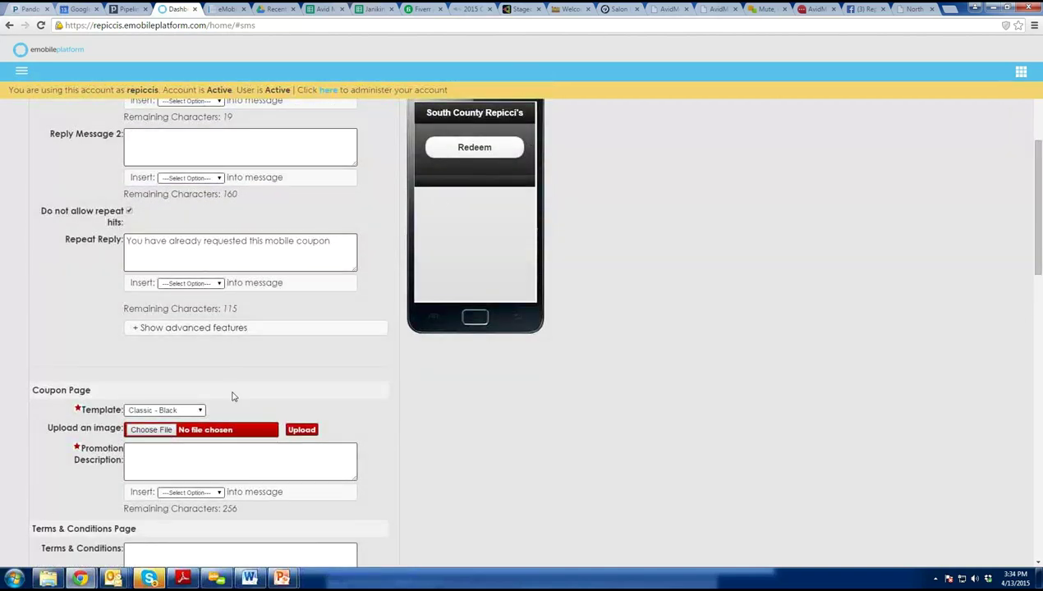
pyautogui.click(200, 411)
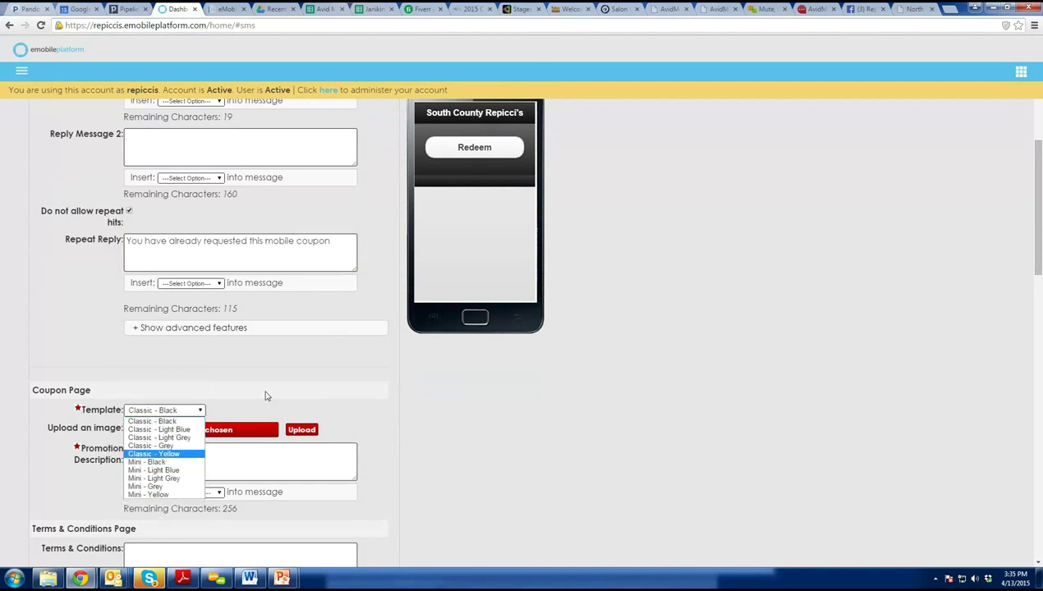
pyautogui.click(265, 397)
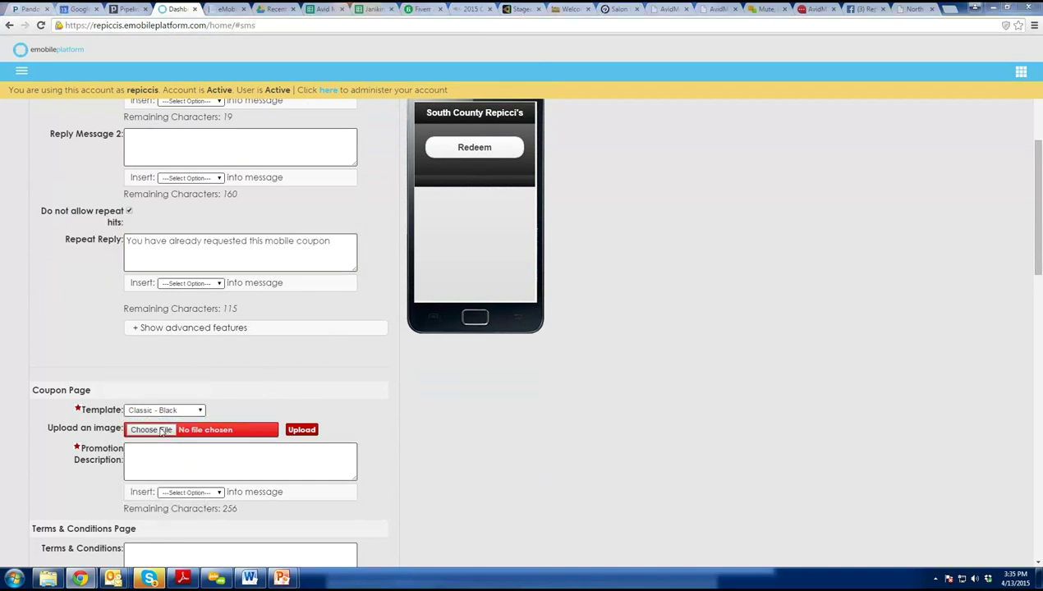
pyautogui.click(152, 430)
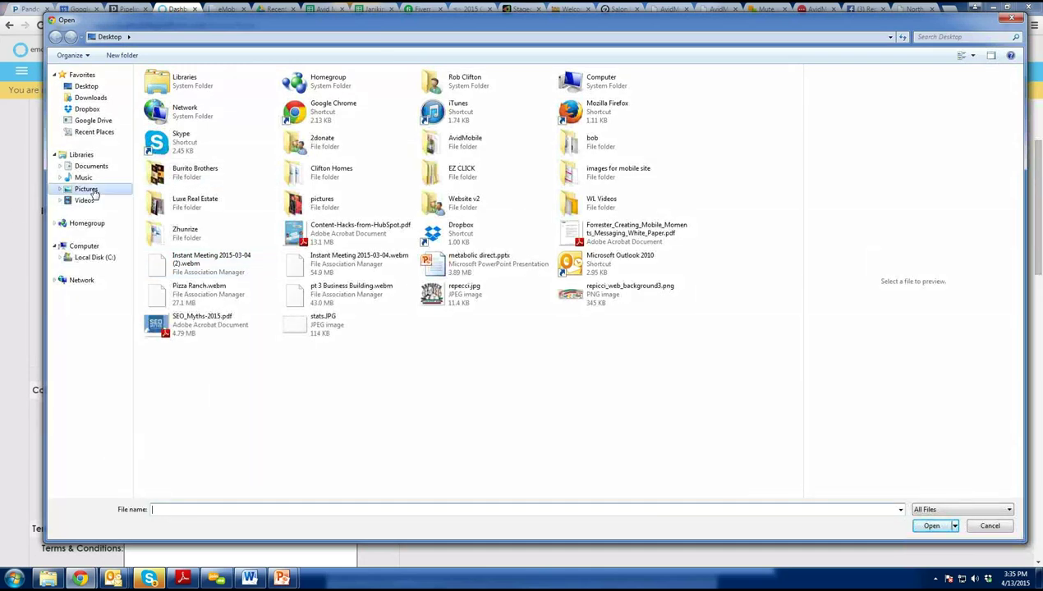
# Look through Pictures and Documents for an image, then cancel the file picker.
pyautogui.click(86, 190)
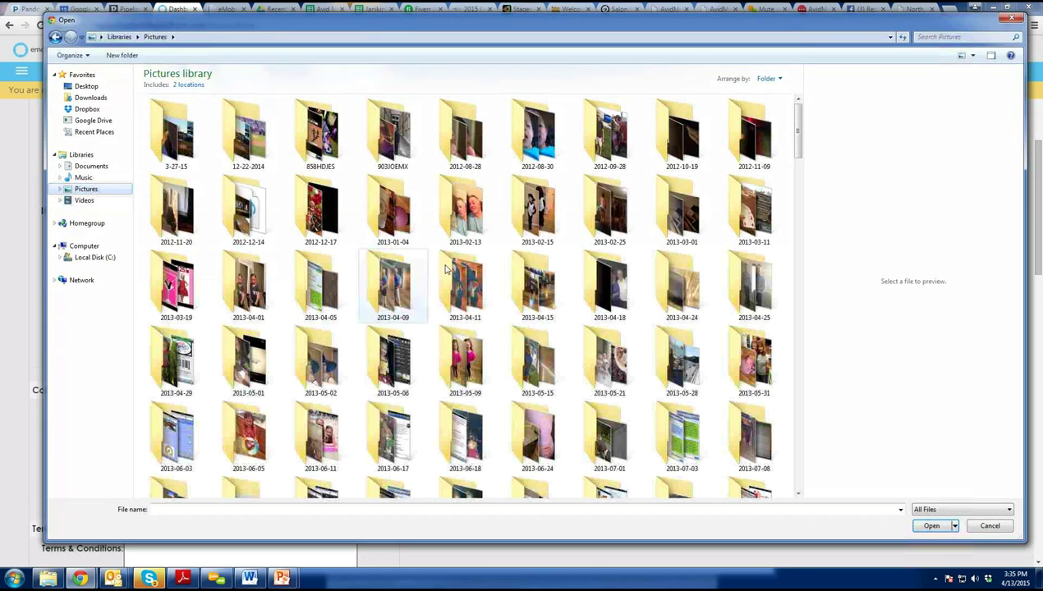
pyautogui.click(91, 167)
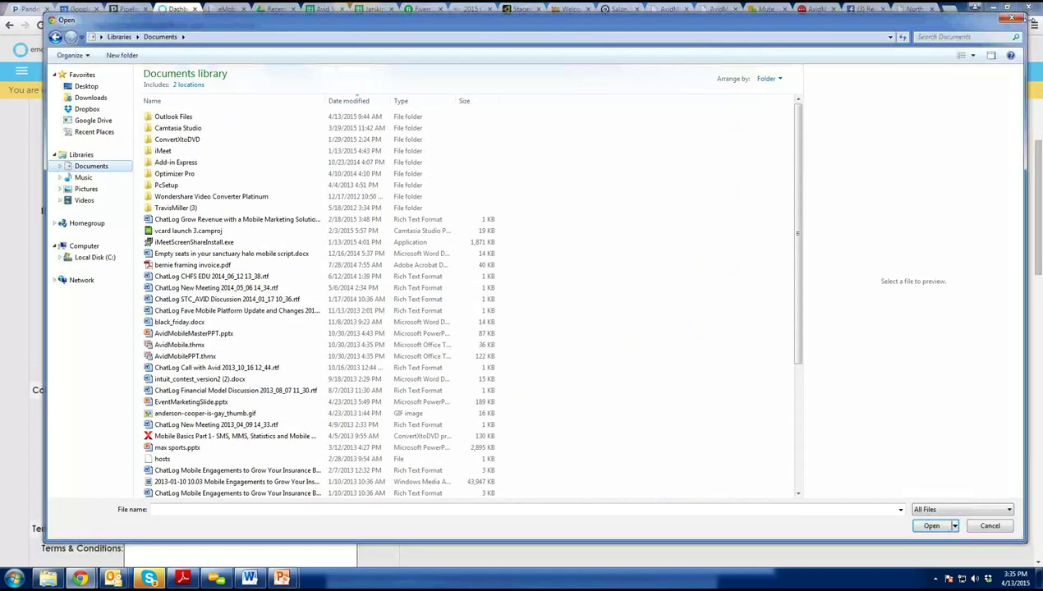
pyautogui.click(1012, 18)
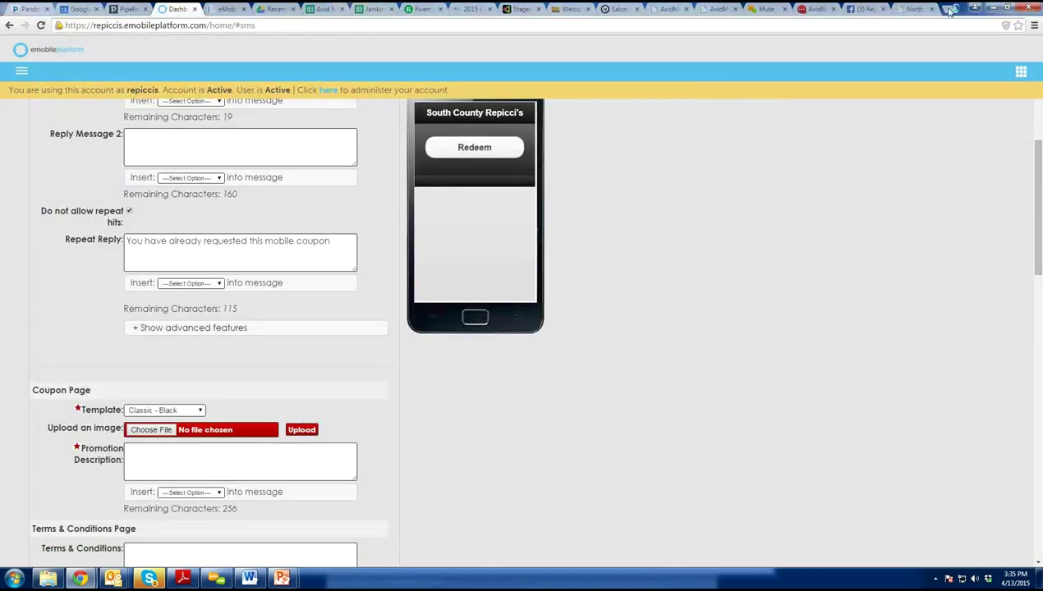
# Search Google Images for italian ice in a new browser tab.
pyautogui.click(949, 8)
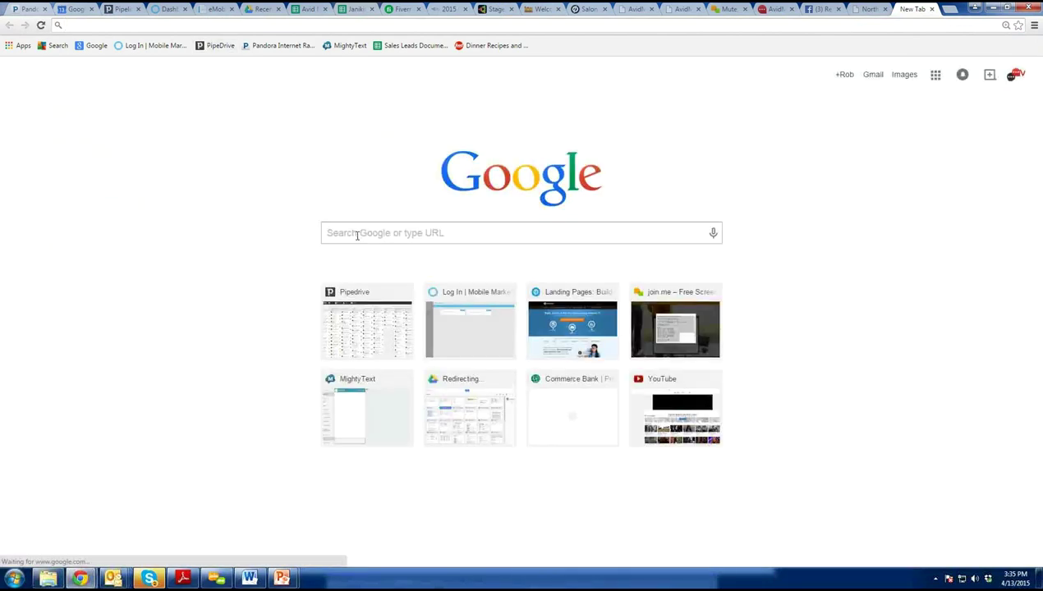
pyautogui.write('italian ic')
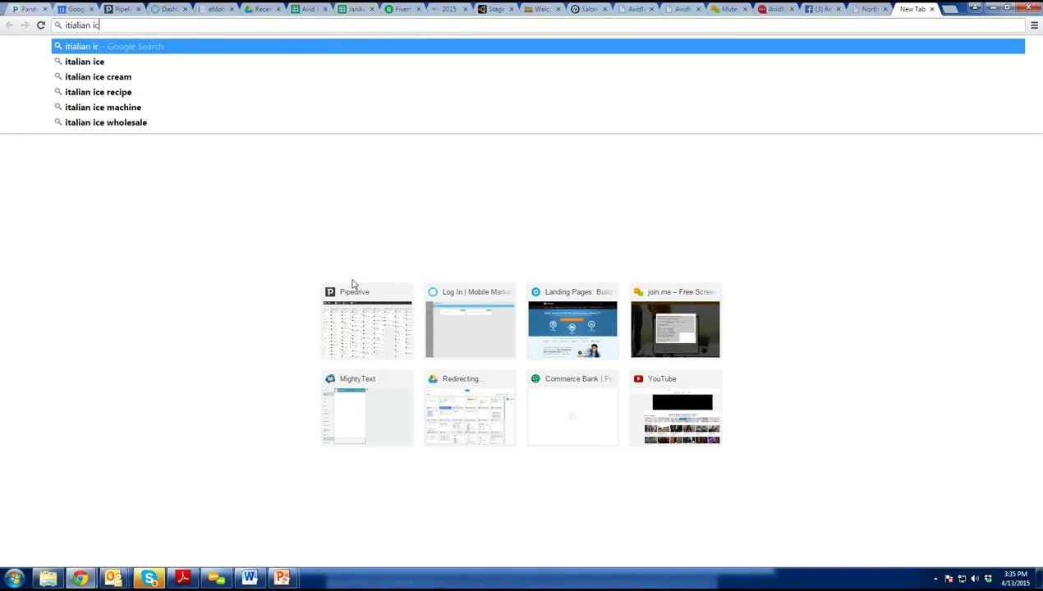
pyautogui.press('Return')
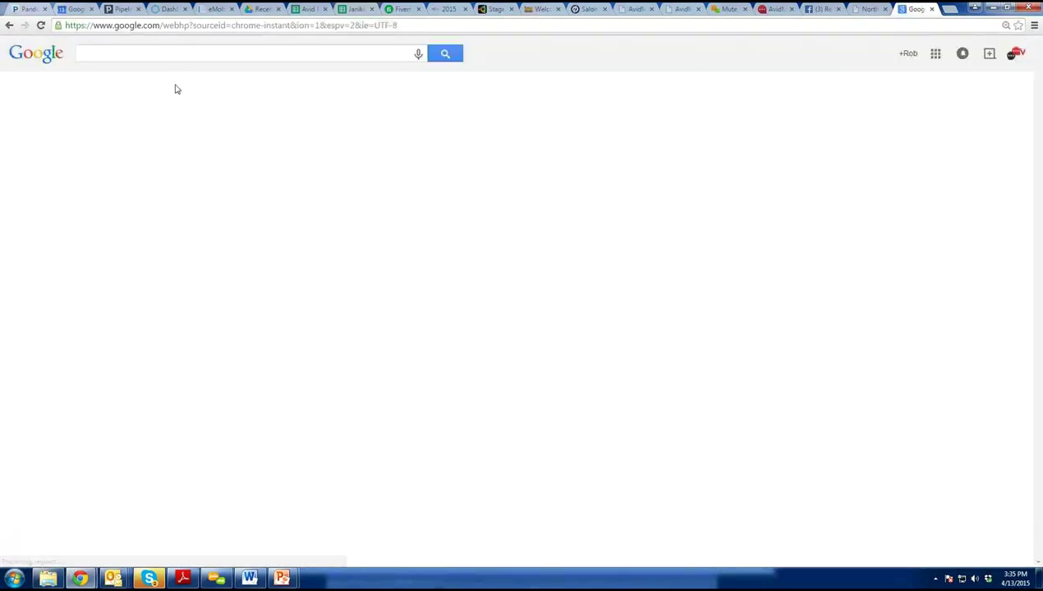
pyautogui.click(126, 94)
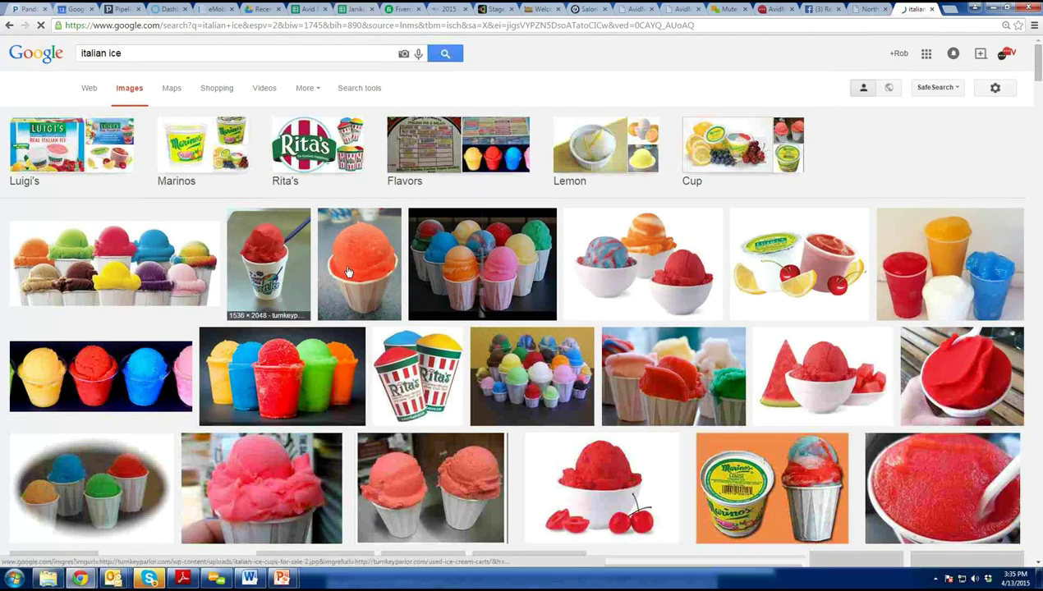
# Save the orange Italian ice photo as italian ice.jpg in the Documents library.
pyautogui.rightClick(348, 272)
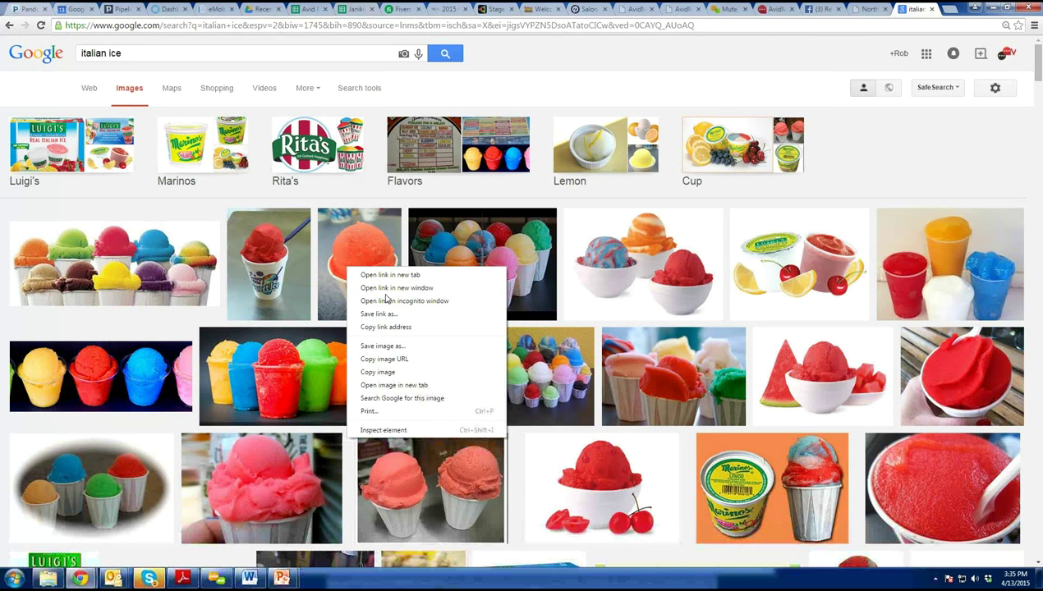
pyautogui.click(385, 358)
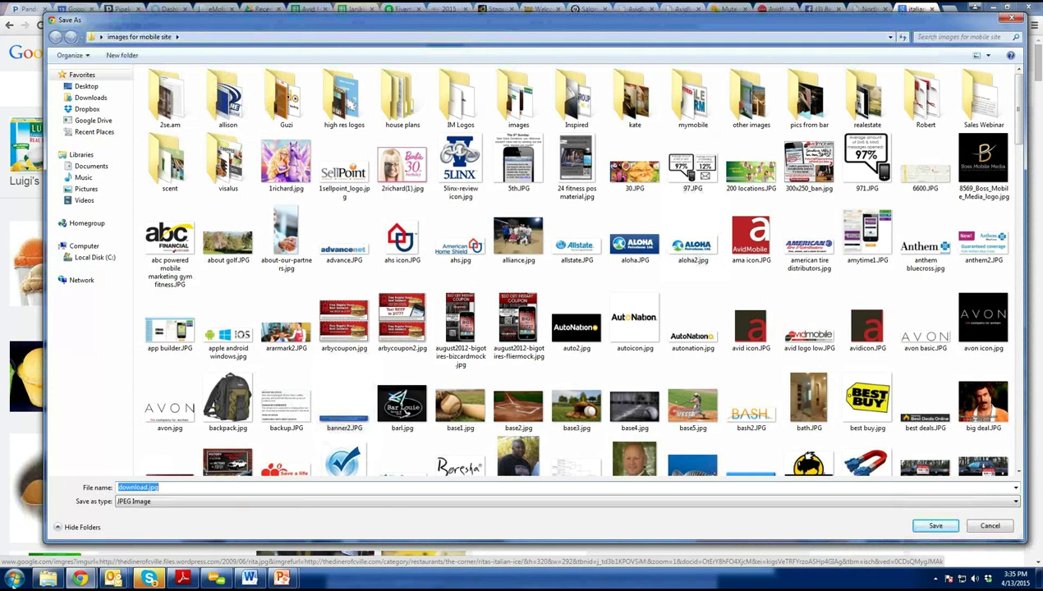
pyautogui.write('it')
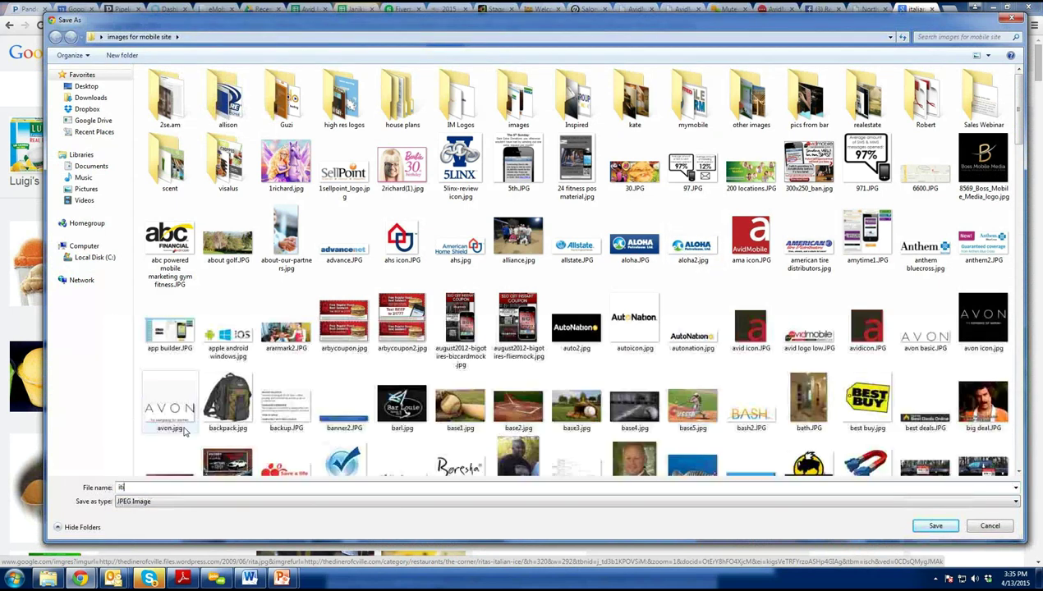
pyautogui.press('BackSpace')
pyautogui.press('BackSpace')
pyautogui.press('BackSpace')
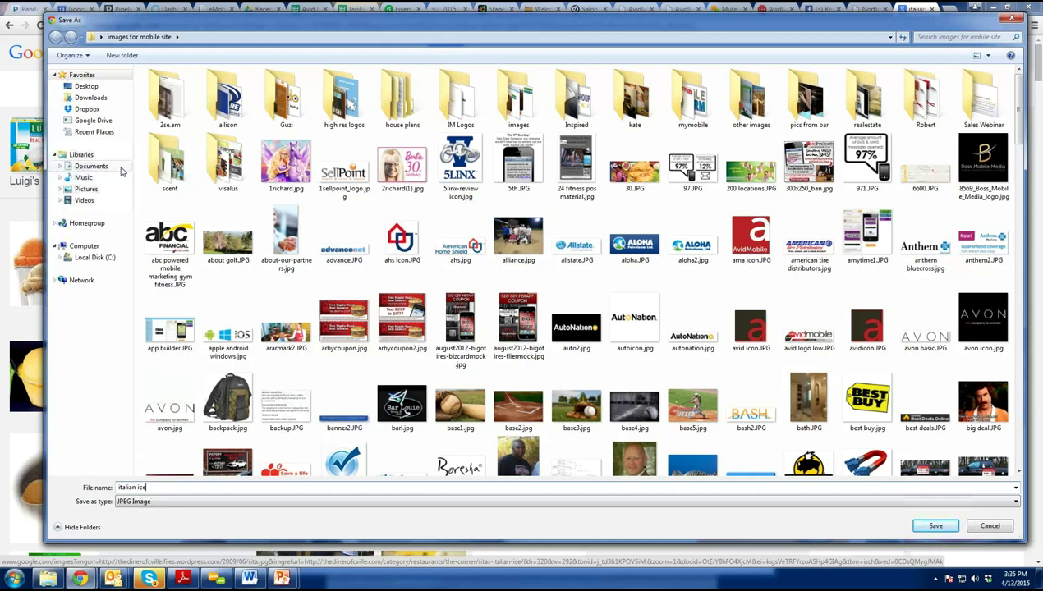
pyautogui.click(91, 166)
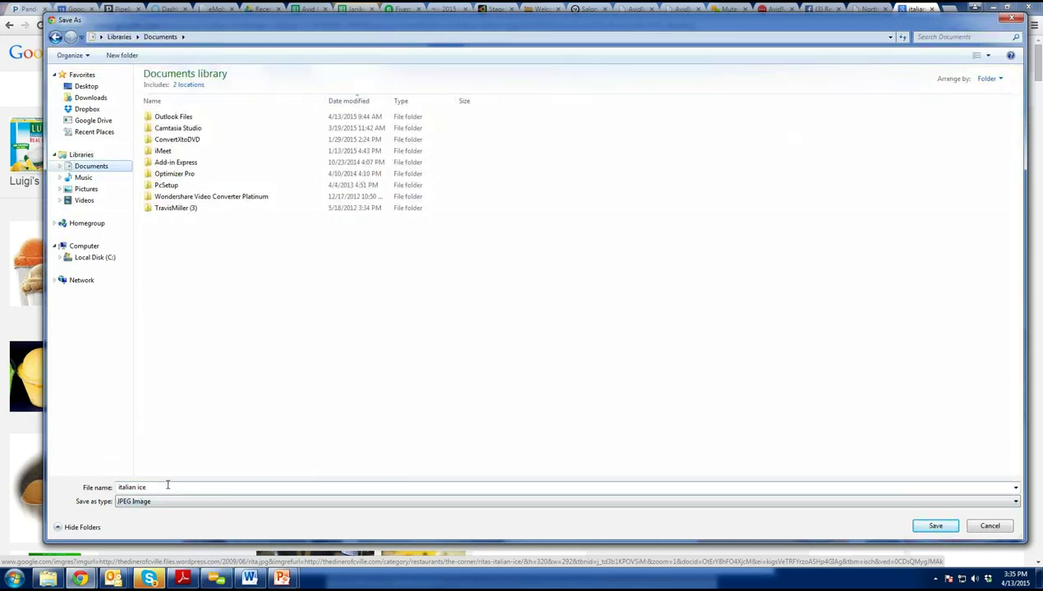
pyautogui.click(936, 526)
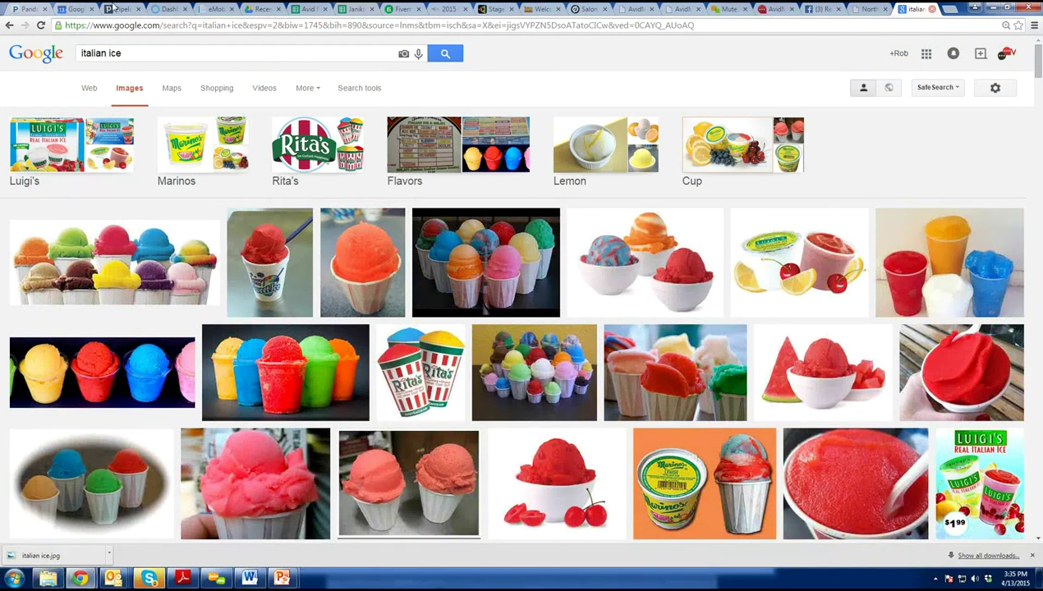
pyautogui.click(171, 9)
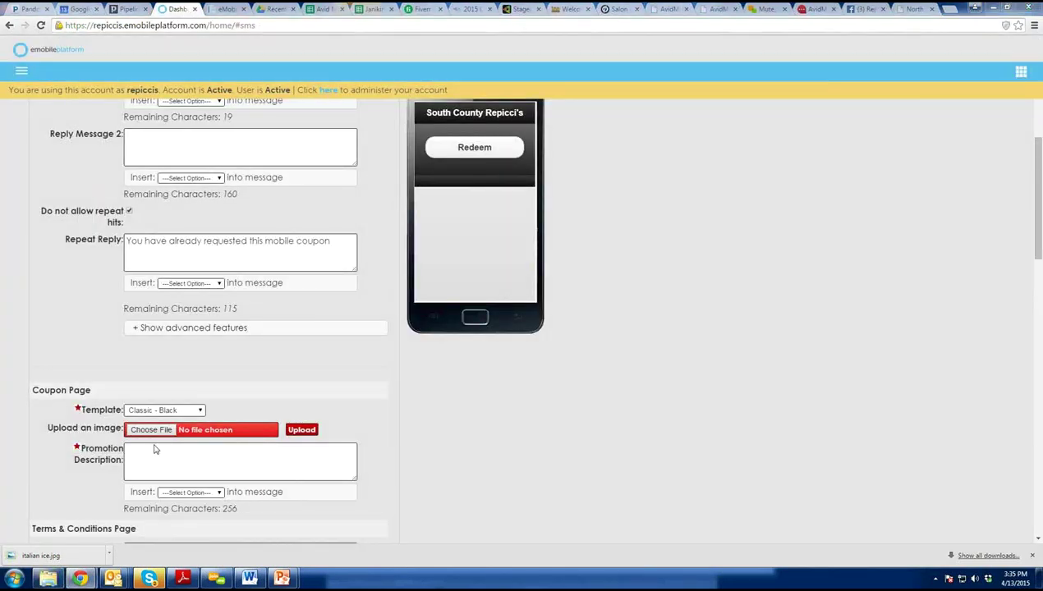
# Choose italian ice.jpg from Documents and upload it as the coupon page image.
pyautogui.click(154, 432)
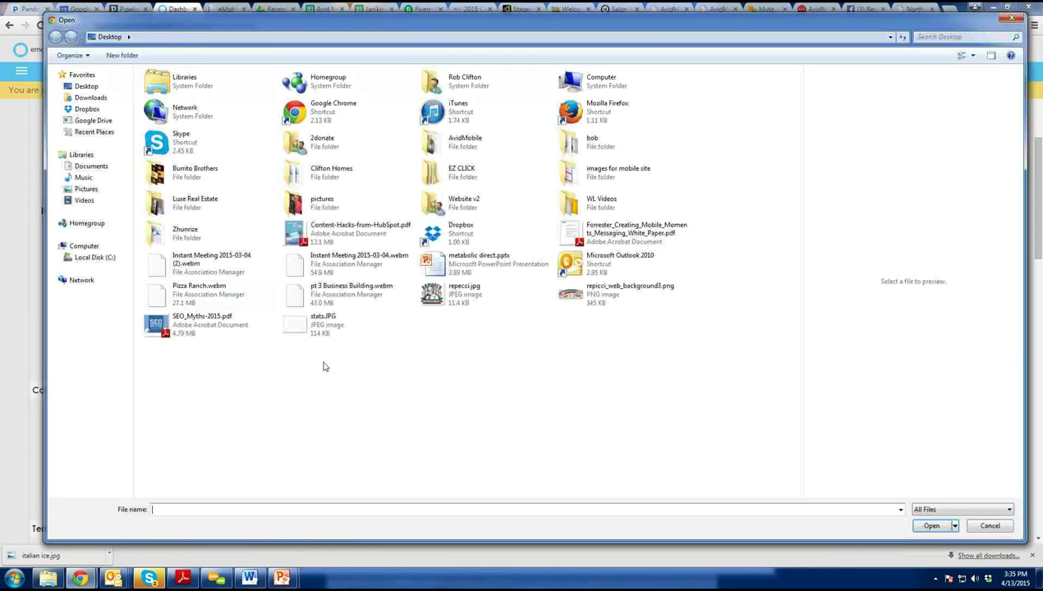
pyautogui.click(121, 166)
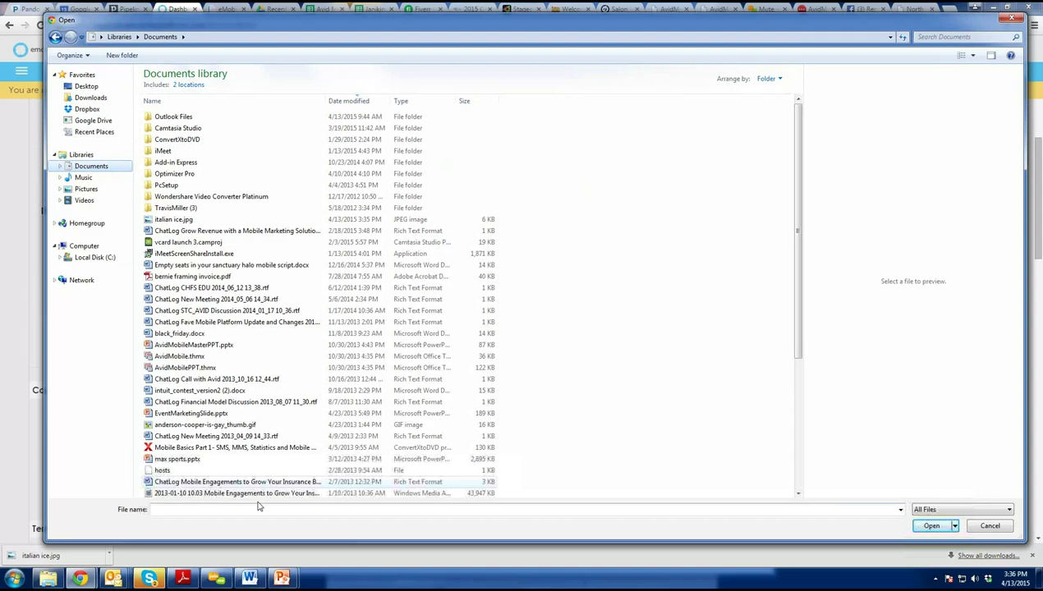
pyautogui.write('ital')
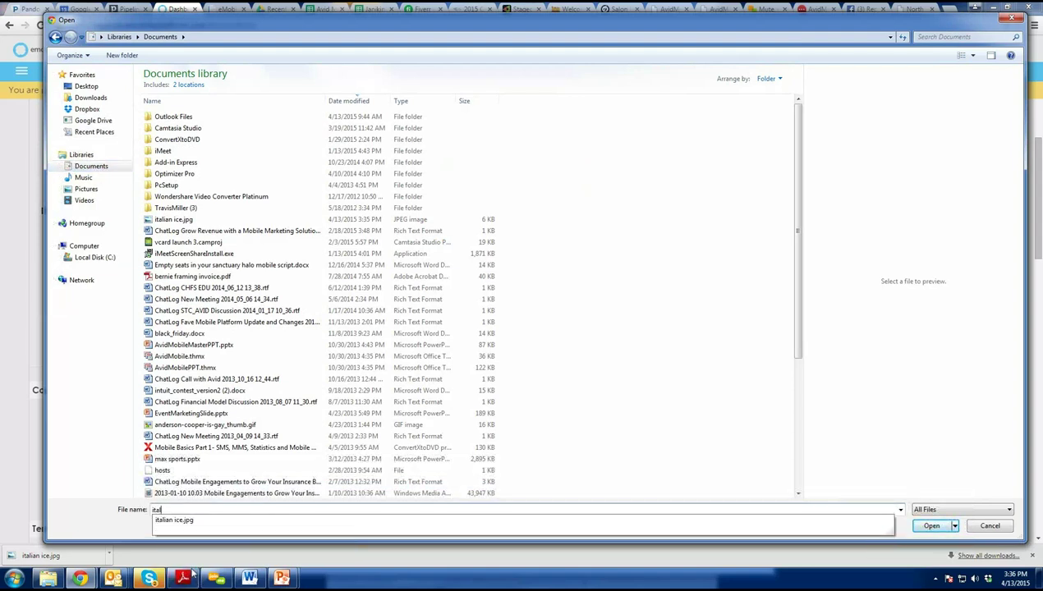
pyautogui.click(211, 520)
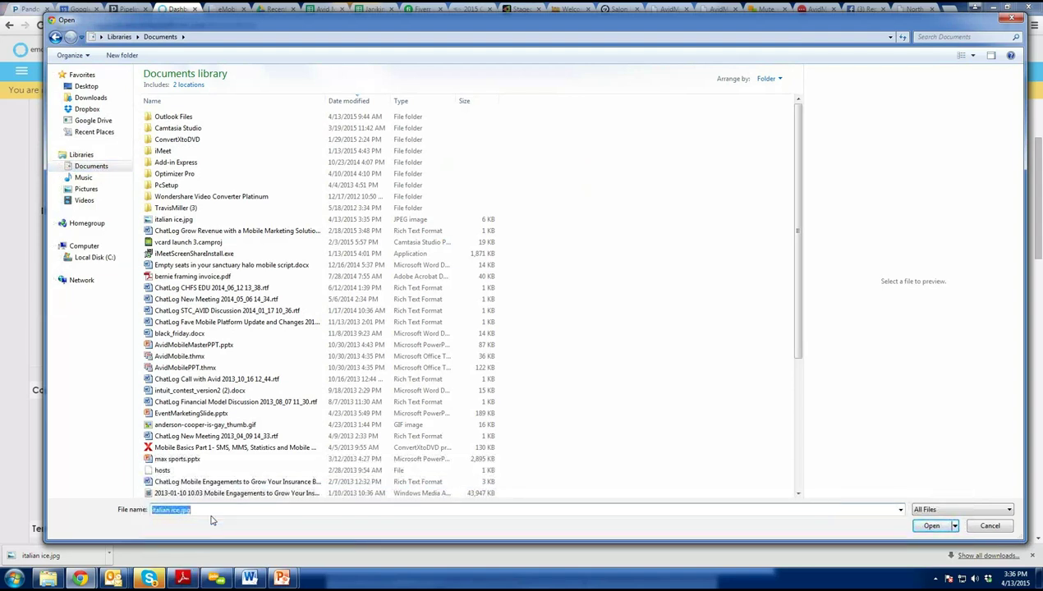
pyautogui.click(931, 526)
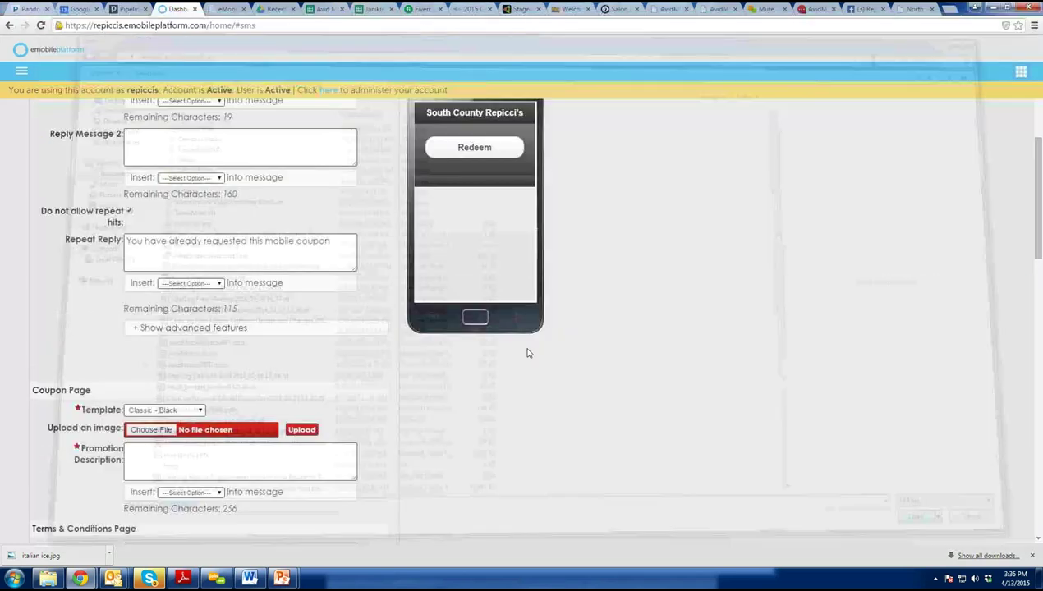
pyautogui.click(300, 432)
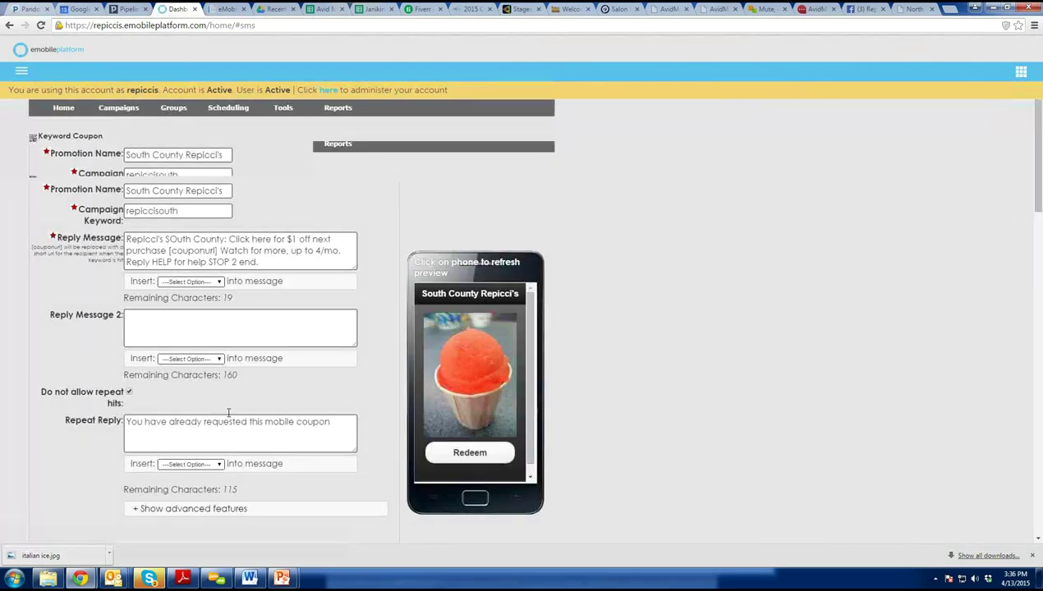
# Type 'Receive $1 off w/ pur' into the coupon's Promotion Description box.
pyautogui.scroll(-5, 229, 412)
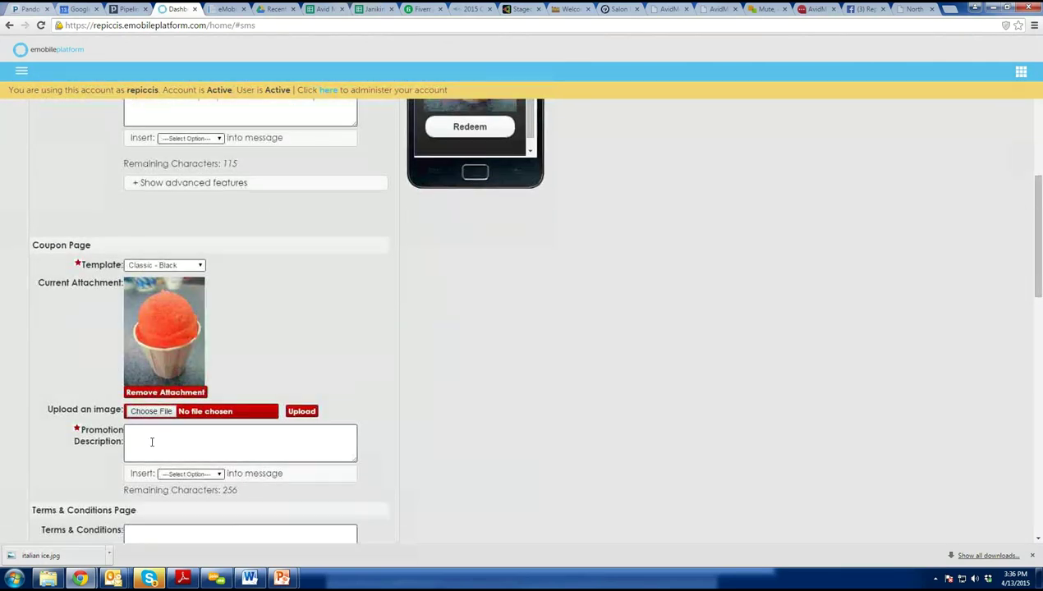
pyautogui.click(156, 440)
pyautogui.write('Receive $1 off w/ purchase. Expires')
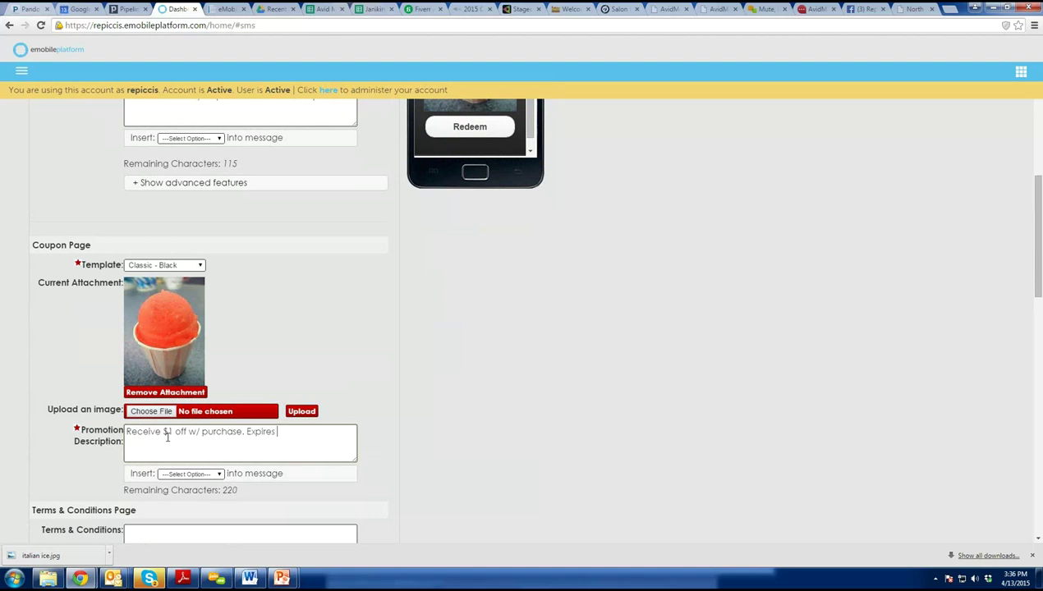
# End the promotion description with 'Expires 4/30/2015' and move down to Terms & Conditions.
pyautogui.write('2015')
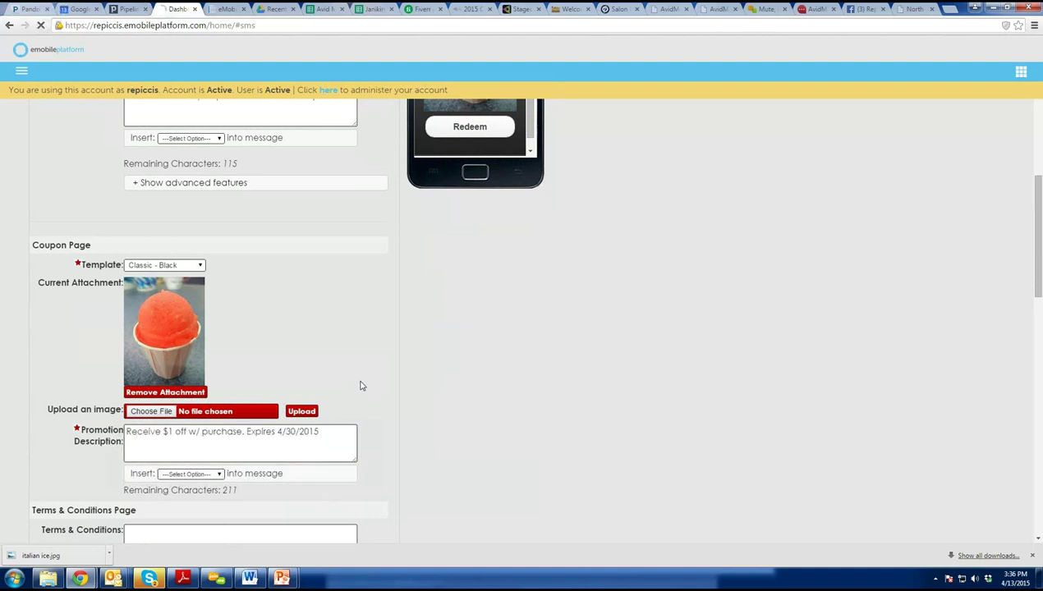
pyautogui.scroll(-2, 360, 387)
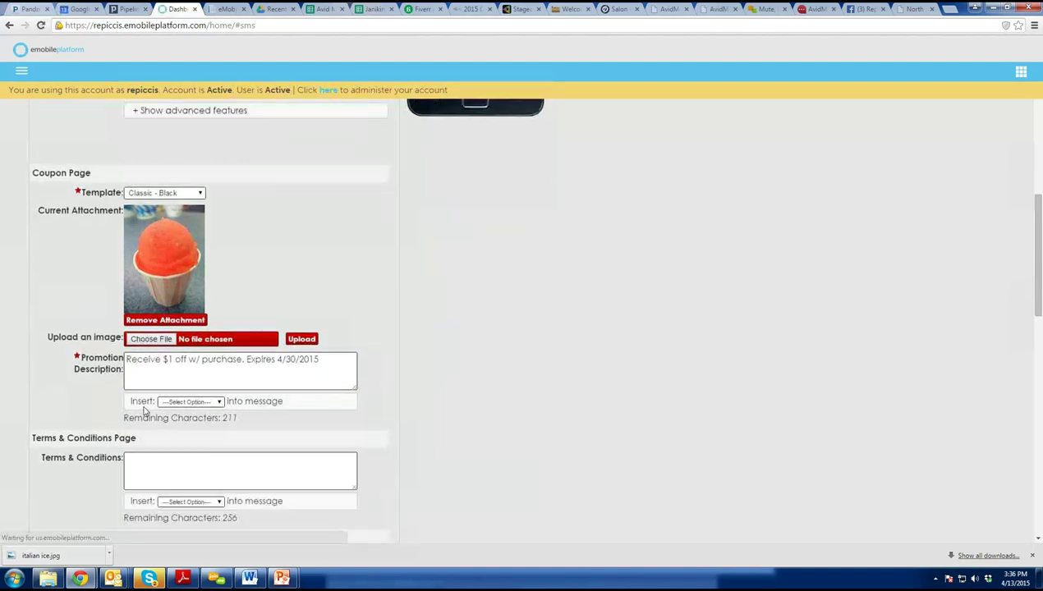
pyautogui.click(222, 404)
pyautogui.click(221, 404)
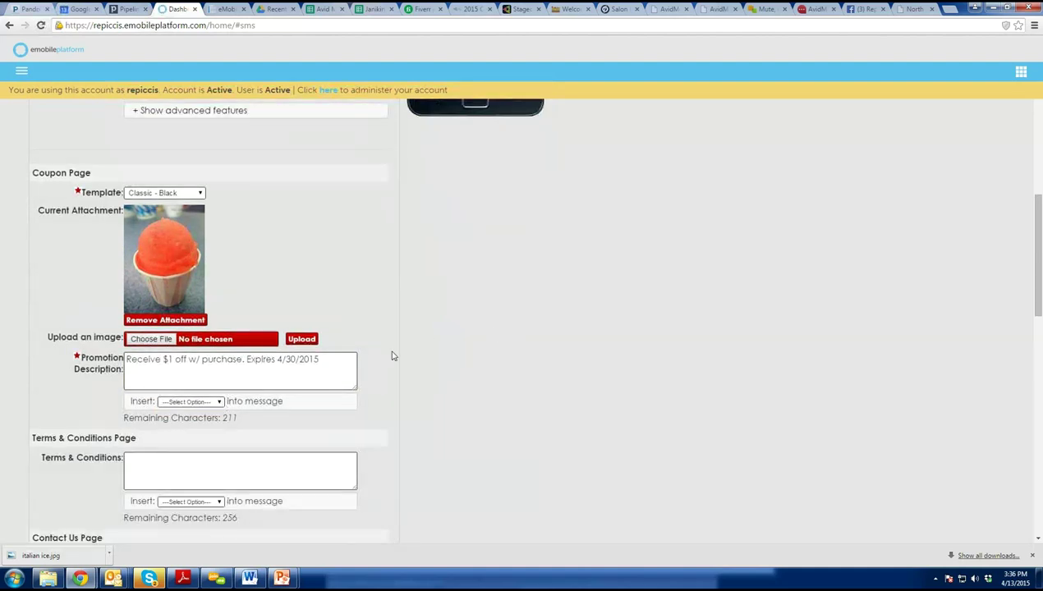
pyautogui.scroll(-1, 386, 358)
pyautogui.scroll(-1, 384, 360)
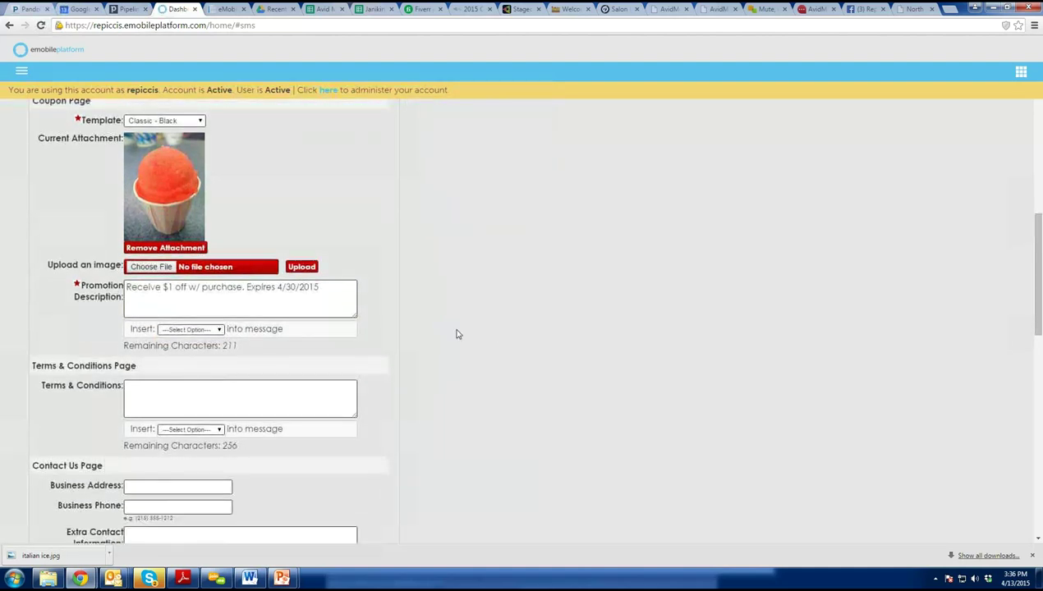
pyautogui.click(215, 330)
pyautogui.click(245, 377)
pyautogui.scroll(-2, 227, 390)
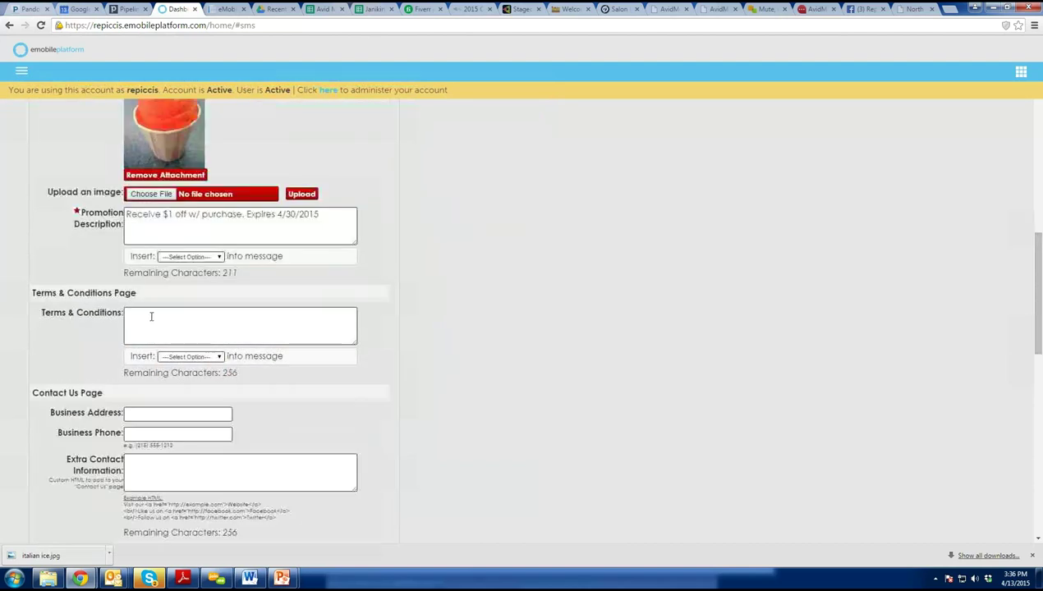
# Enter the terms 'Valid with purchase' and the business street address.
pyautogui.click(150, 316)
pyautogui.write('Valid w/')
pyautogui.write('th purchase, expires 4/30/2015.')
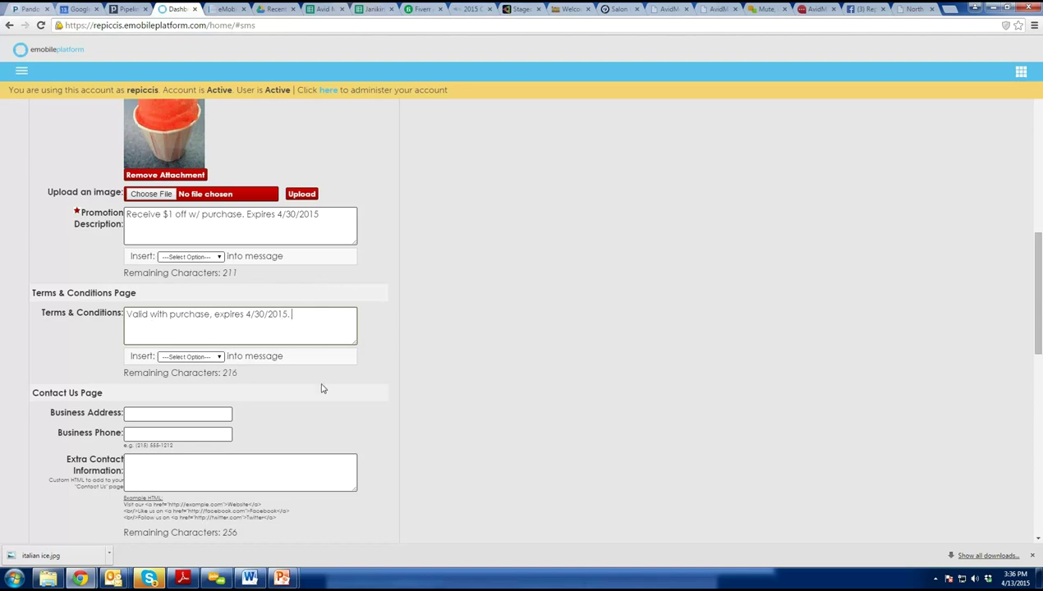
pyautogui.click(158, 412)
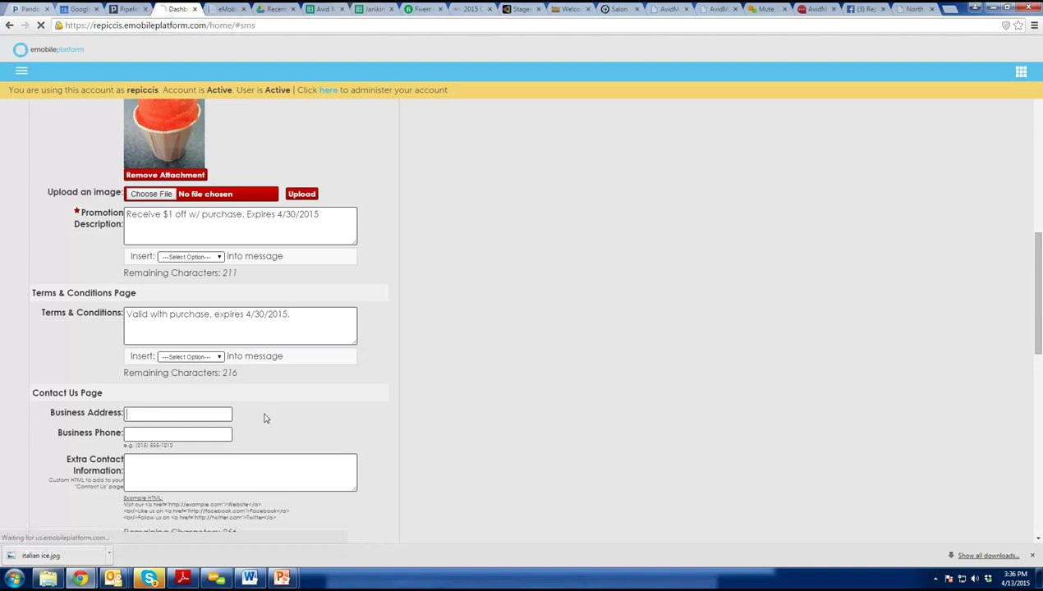
pyautogui.scroll(-1, 263, 417)
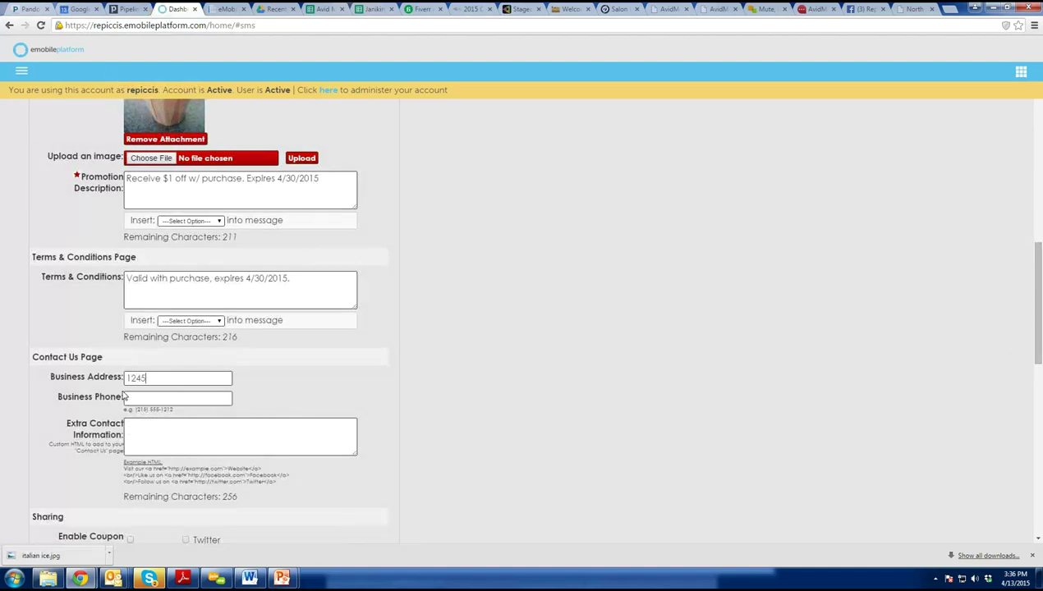
# Fill in the business phone number and move to the extra contact information box.
pyautogui.click(193, 397)
pyautogui.write('555-555-5555')
pyautogui.click(152, 434)
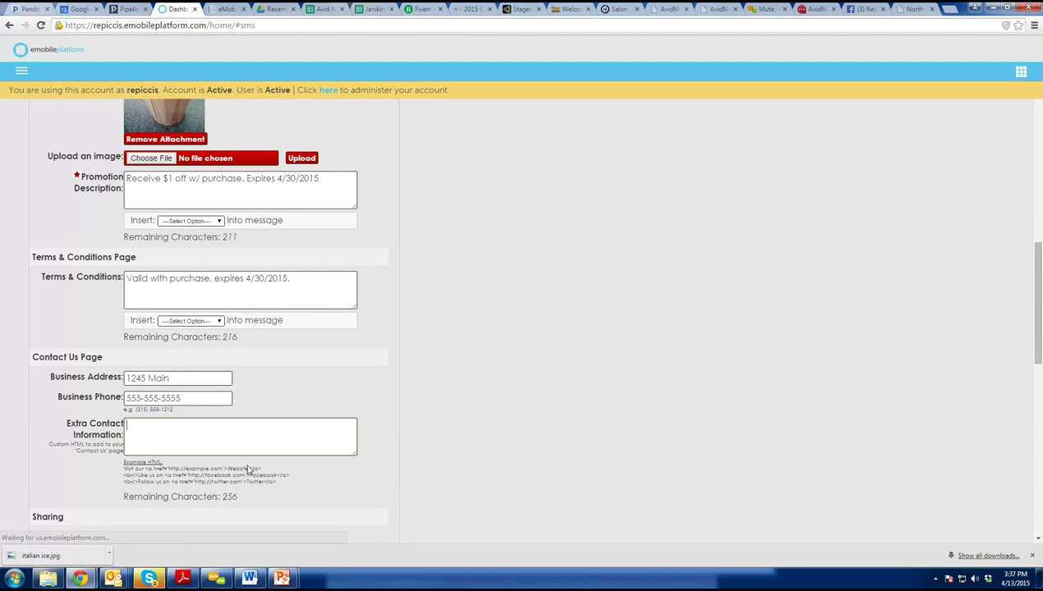
pyautogui.scroll(-1, 211, 363)
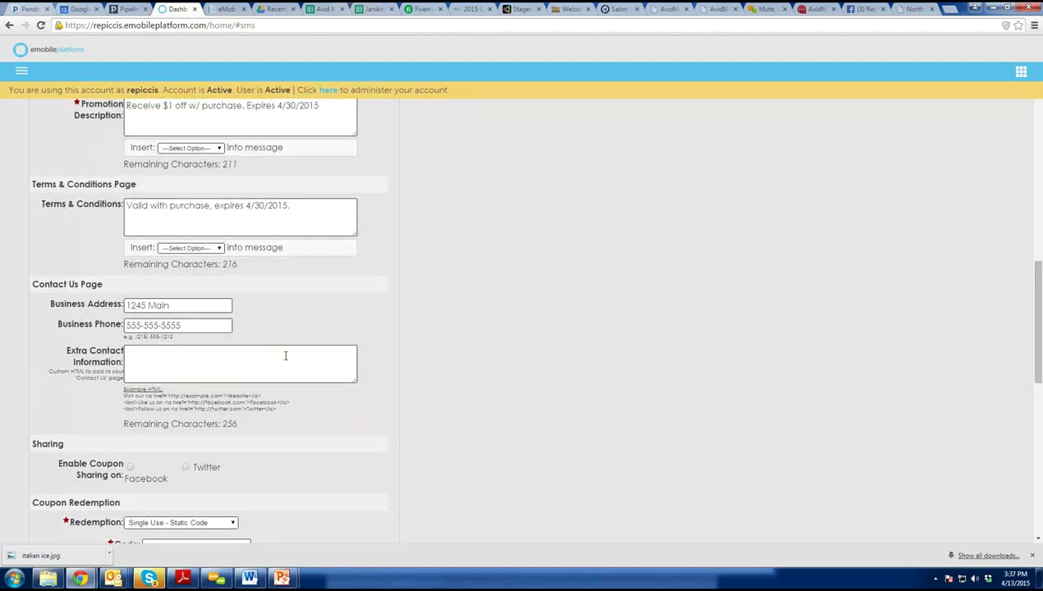
# Leave Facebook and Twitter coupon sharing off after toggling both on and back off.
pyautogui.moveTo(130, 408); pyautogui.dragTo(145, 408)
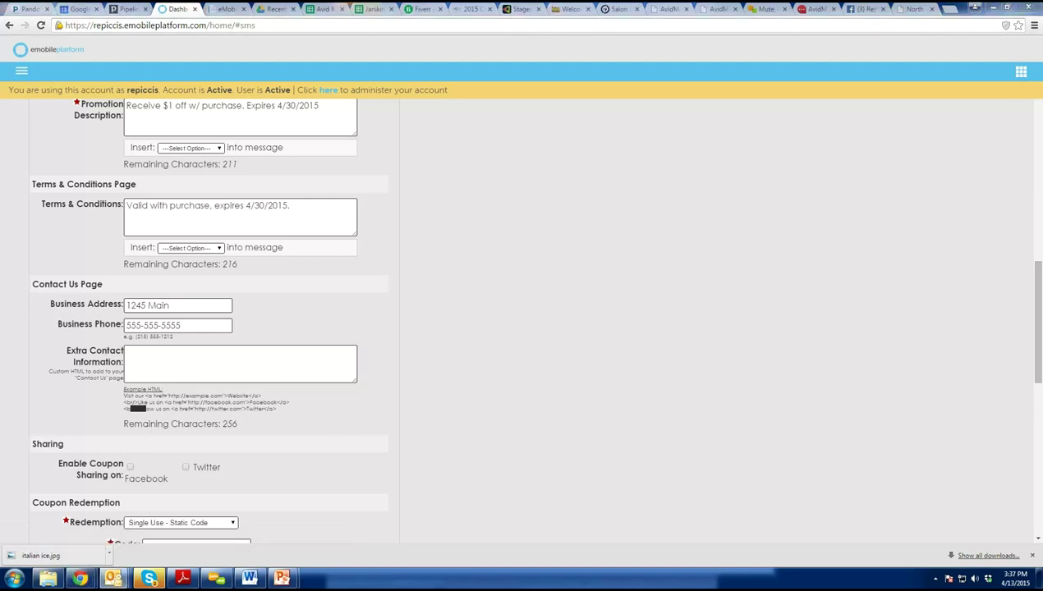
pyautogui.click(324, 352)
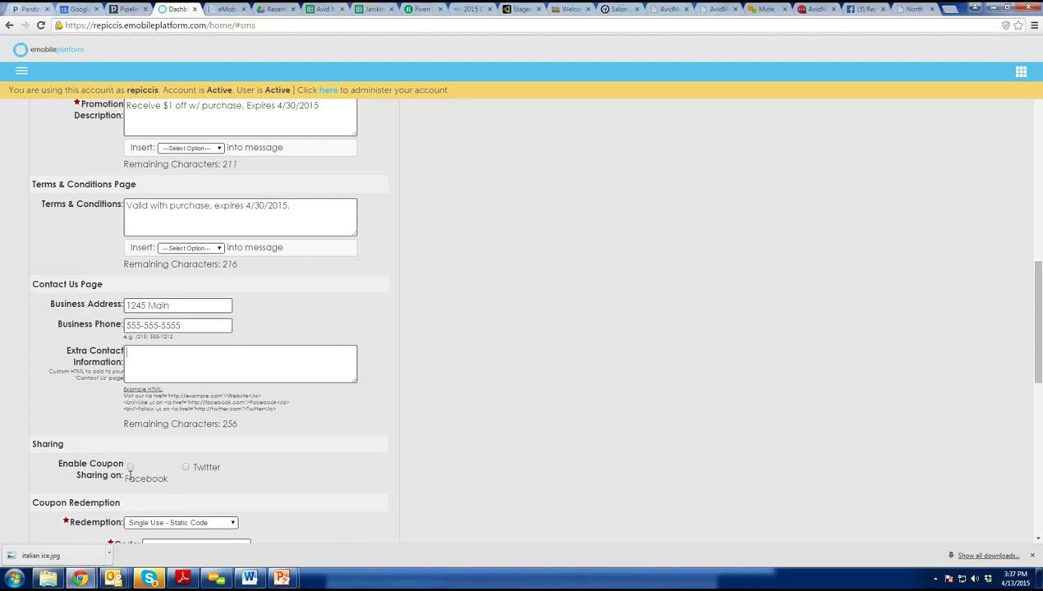
pyautogui.click(130, 468)
pyautogui.click(186, 468)
pyautogui.click(130, 468)
pyautogui.click(186, 468)
# Keep Single Use - Static Code redemption and save the coupon.
pyautogui.scroll(-1, 287, 352)
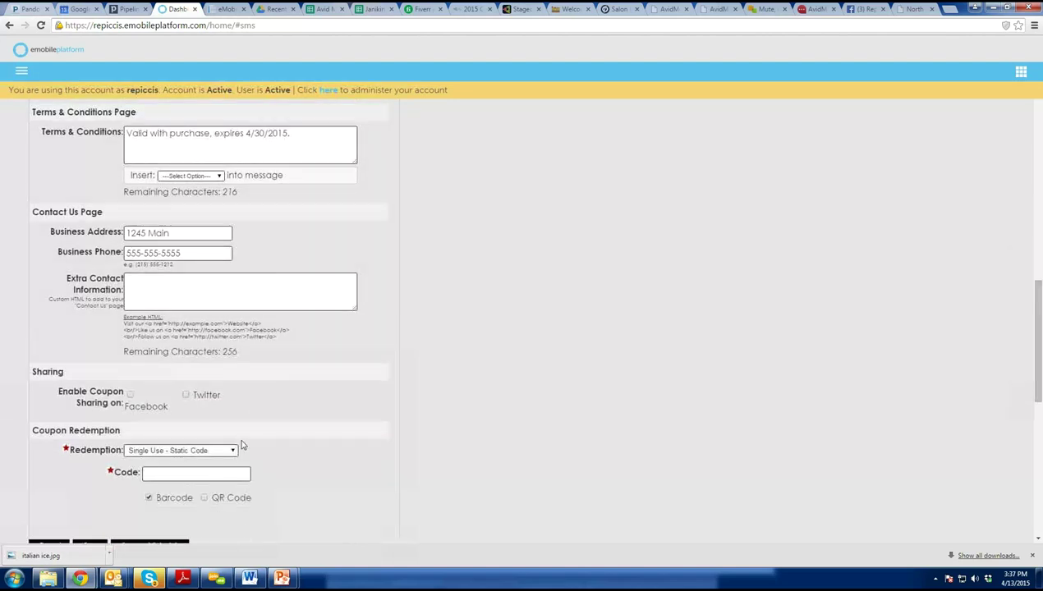
pyautogui.scroll(-1, 238, 445)
pyautogui.click(234, 380)
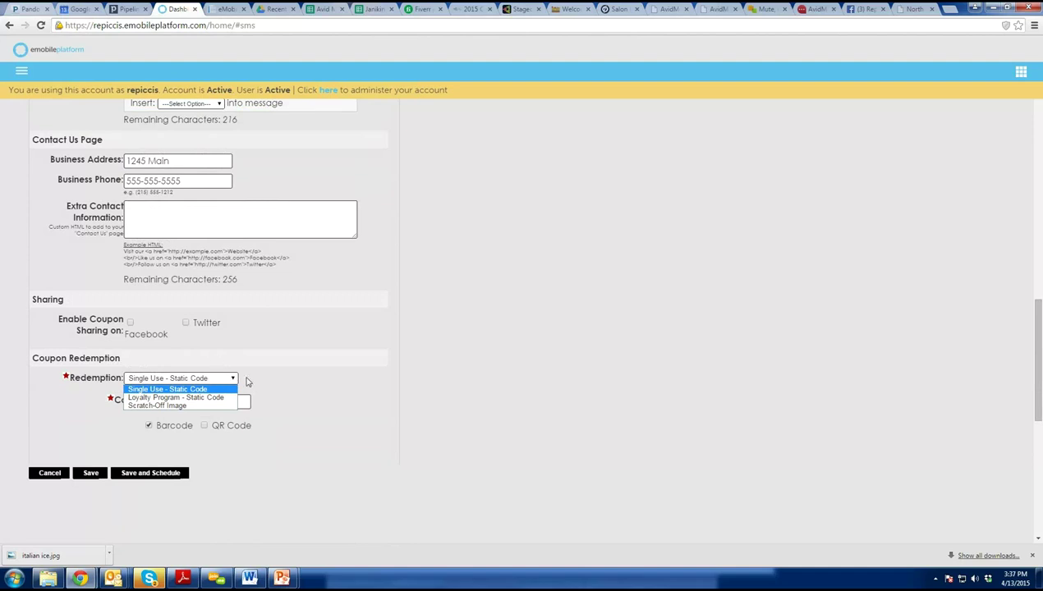
pyautogui.click(304, 353)
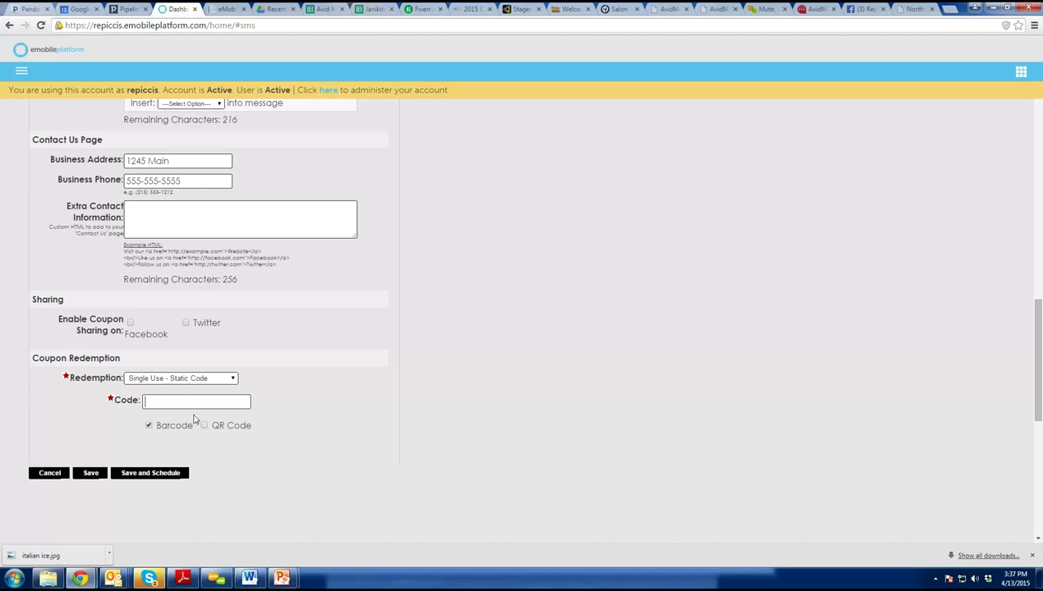
pyautogui.click(90, 473)
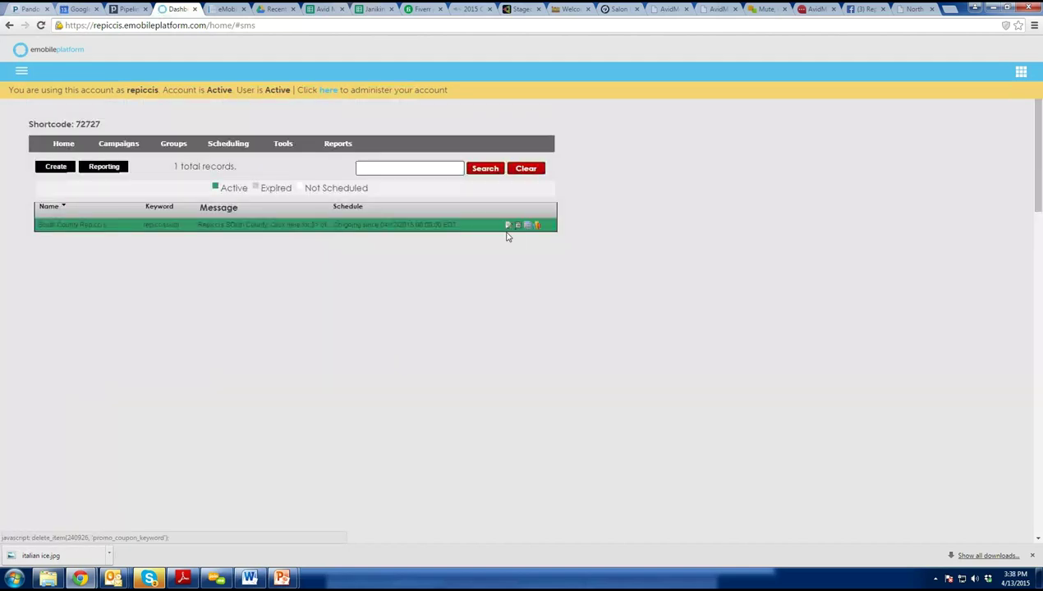
# Reopen the South County Repicci's coupon and choose Save and Schedule.
pyautogui.click(507, 229)
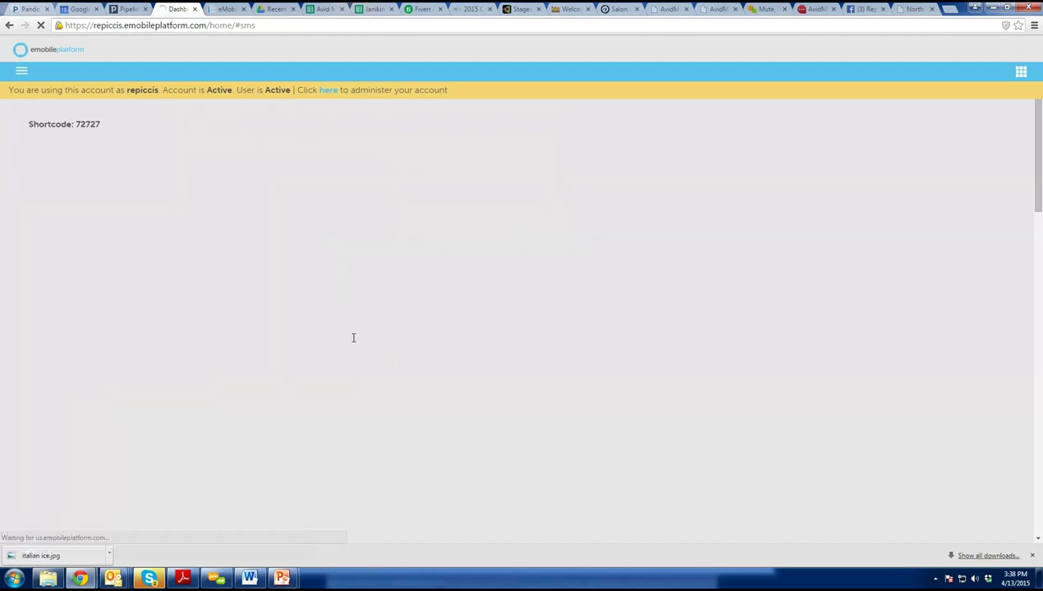
pyautogui.scroll(-4, 231, 541)
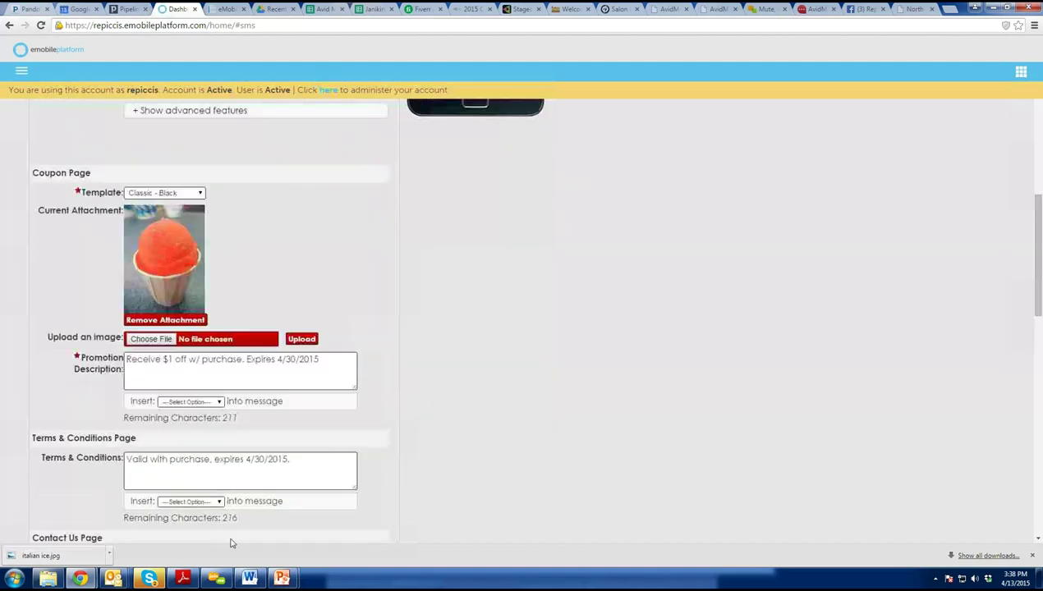
pyautogui.scroll(-4, 231, 541)
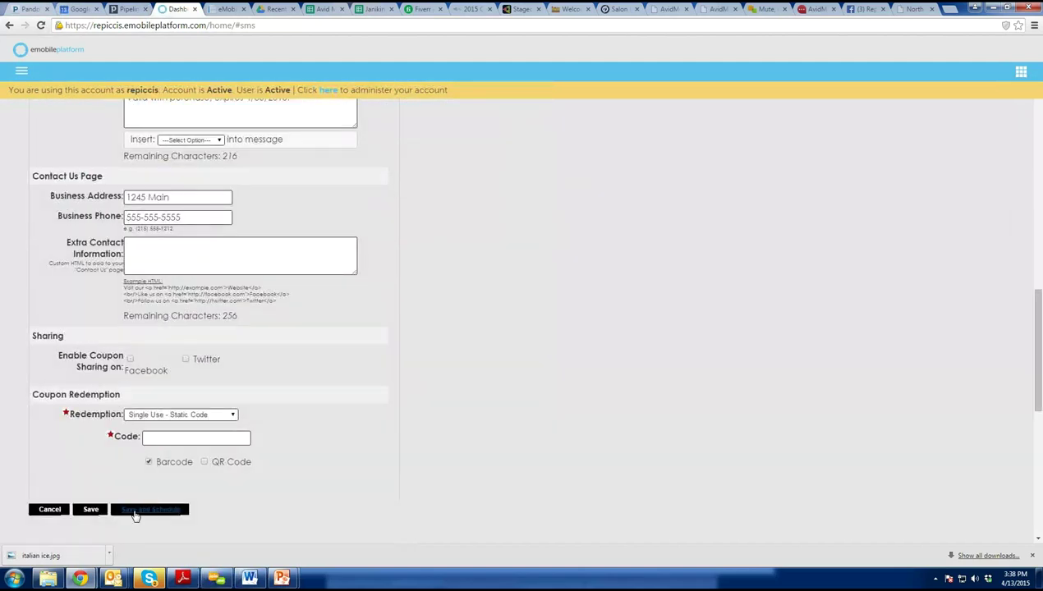
pyautogui.click(135, 512)
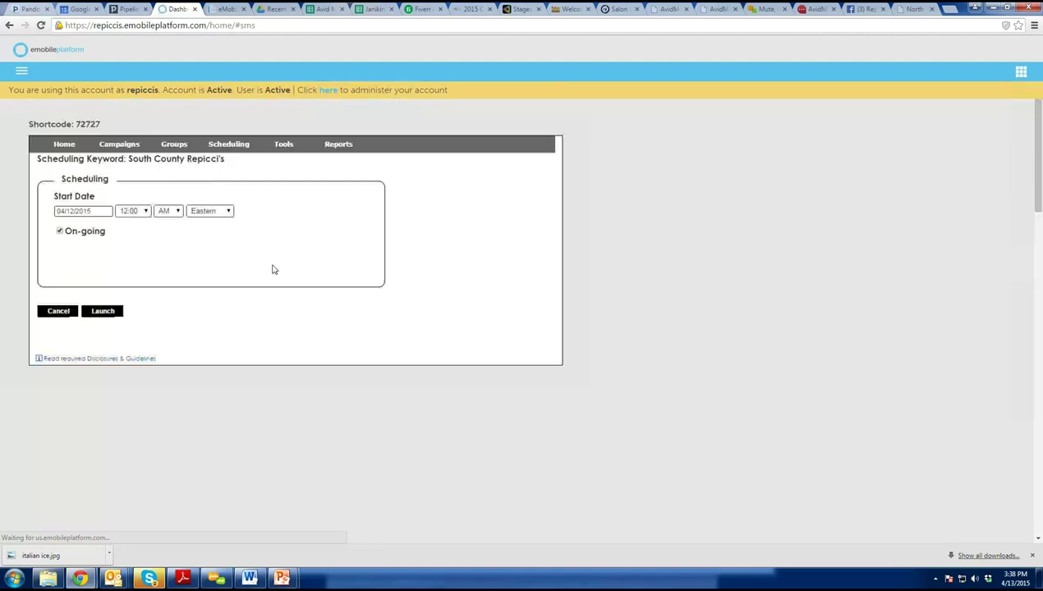
# Turn off On-going, set the end date to 04/30/2015, and launch the coupon.
pyautogui.click(59, 234)
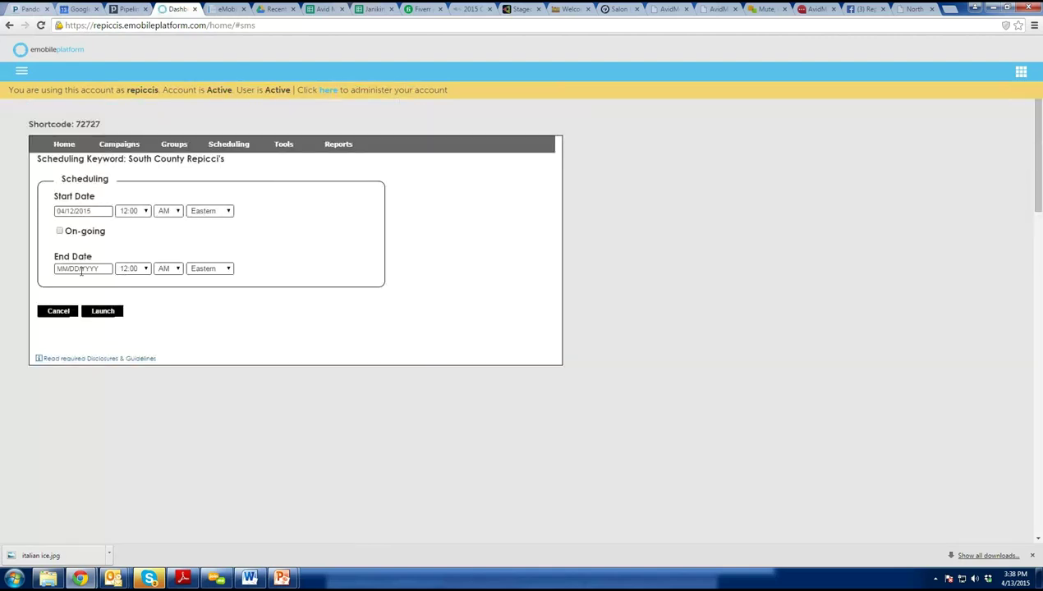
pyautogui.click(81, 271)
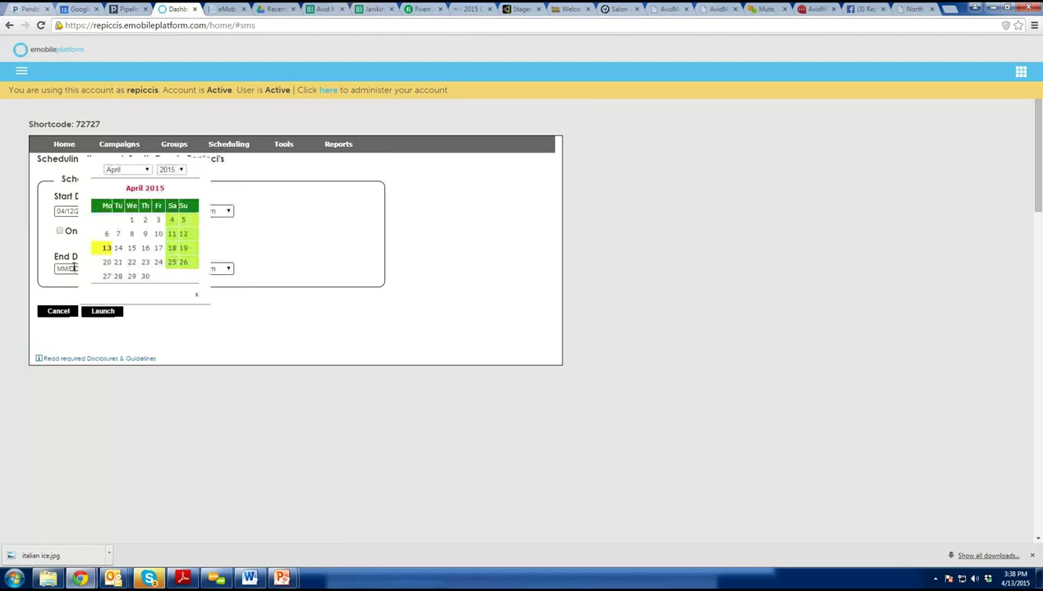
pyautogui.click(145, 277)
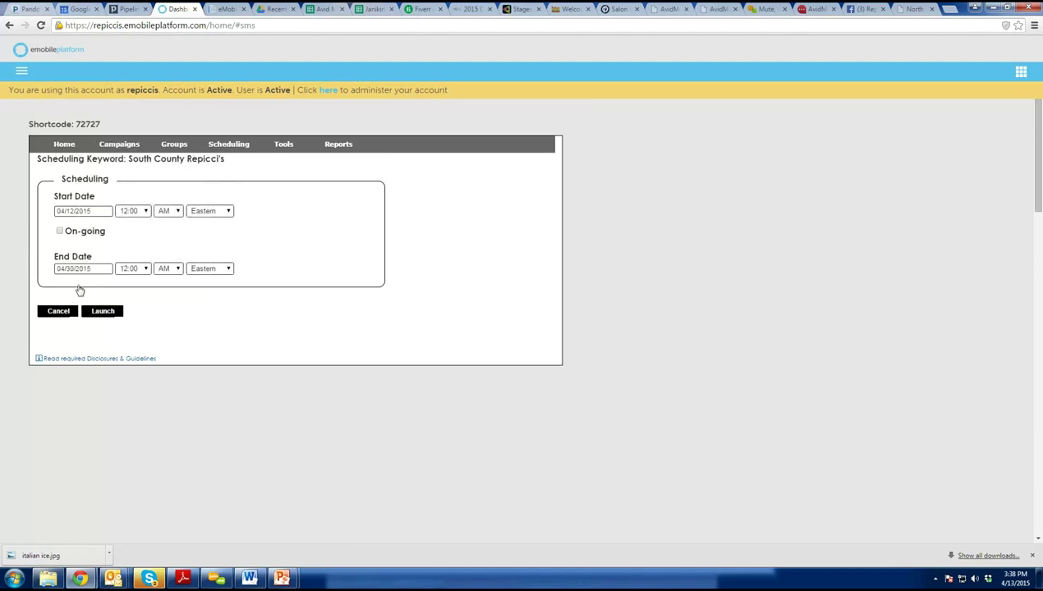
pyautogui.click(104, 317)
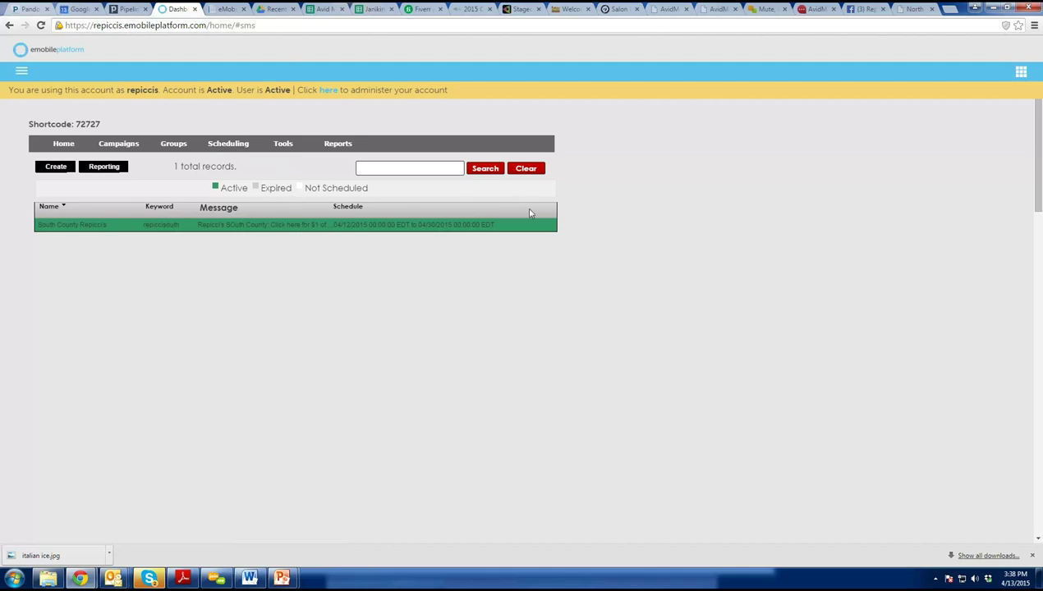
# Reopen the South County Repicci's coupon, review the form, and bring up the main menu.
pyautogui.click(507, 224)
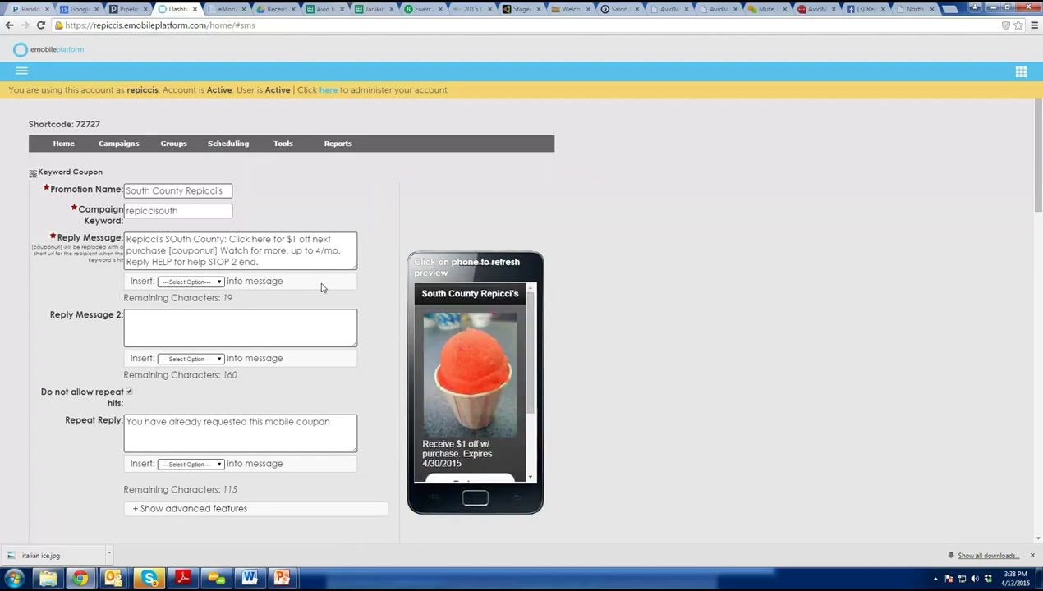
pyautogui.scroll(-3, 321, 287)
pyautogui.scroll(-6, 326, 465)
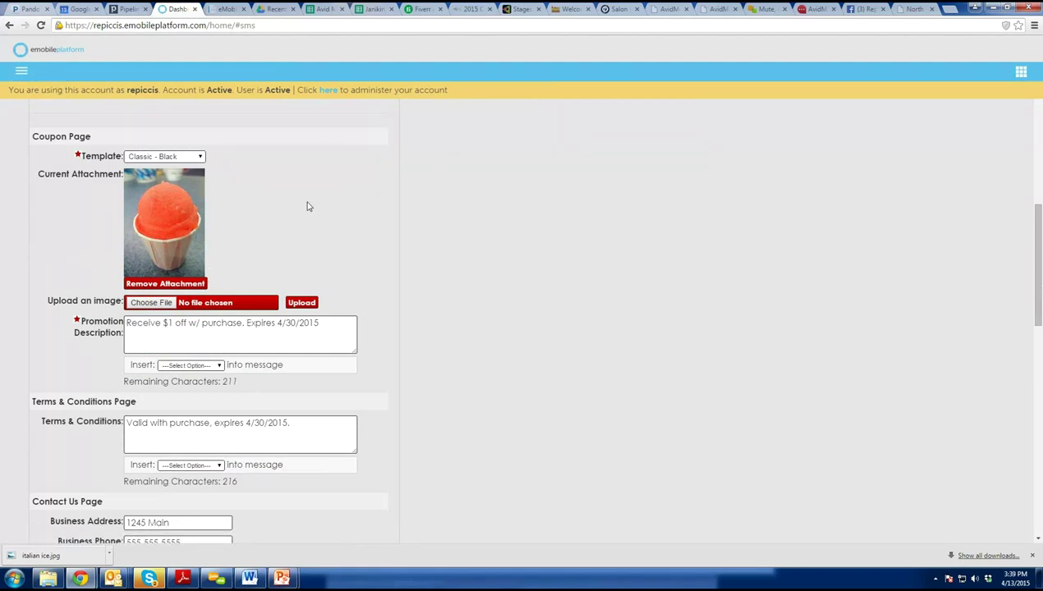
pyautogui.scroll(-2, 305, 385)
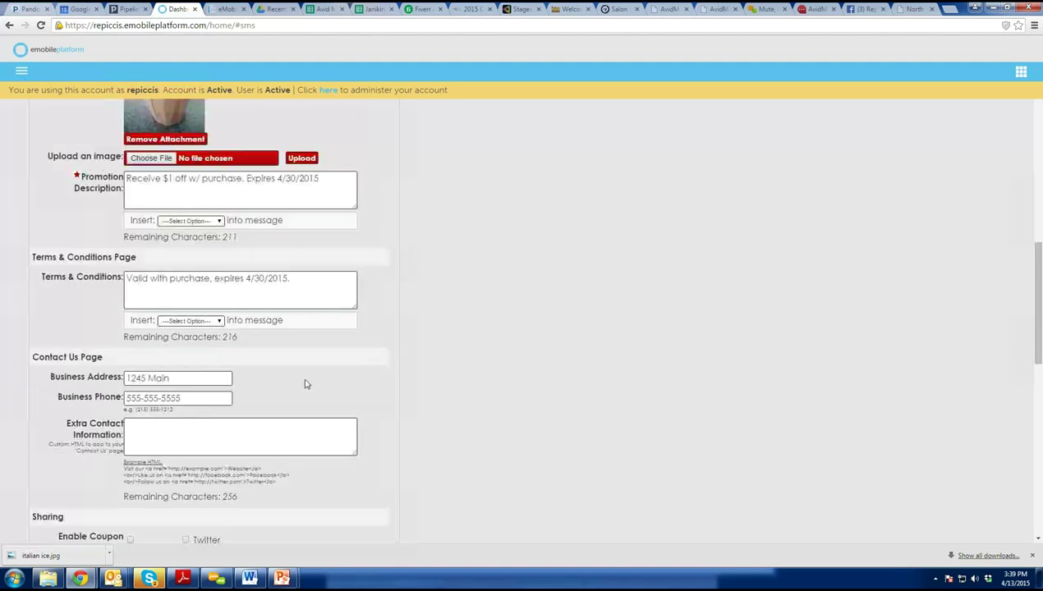
pyautogui.scroll(3, 276, 401)
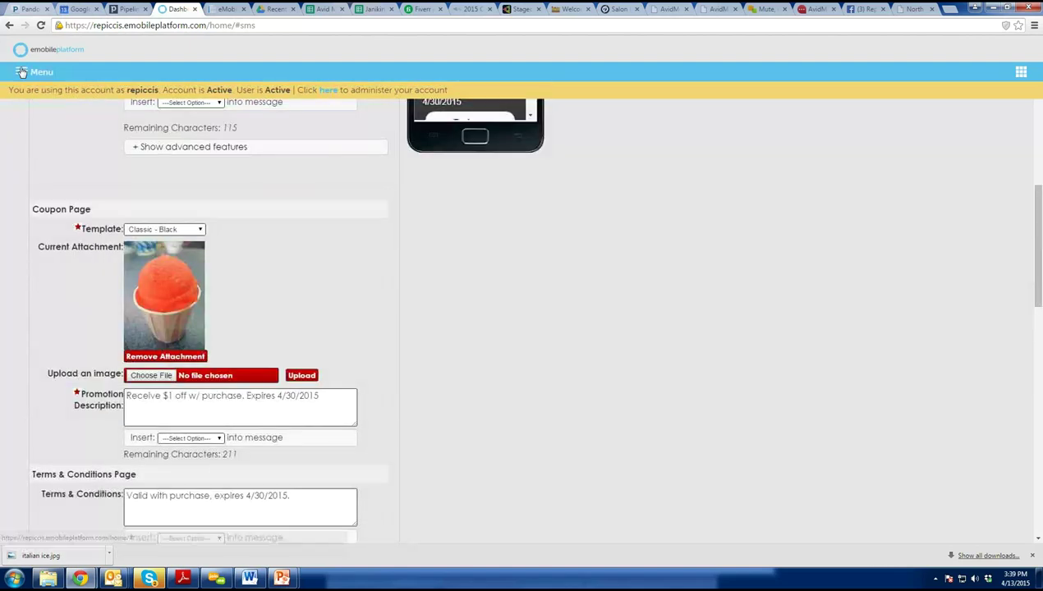
pyautogui.click(21, 71)
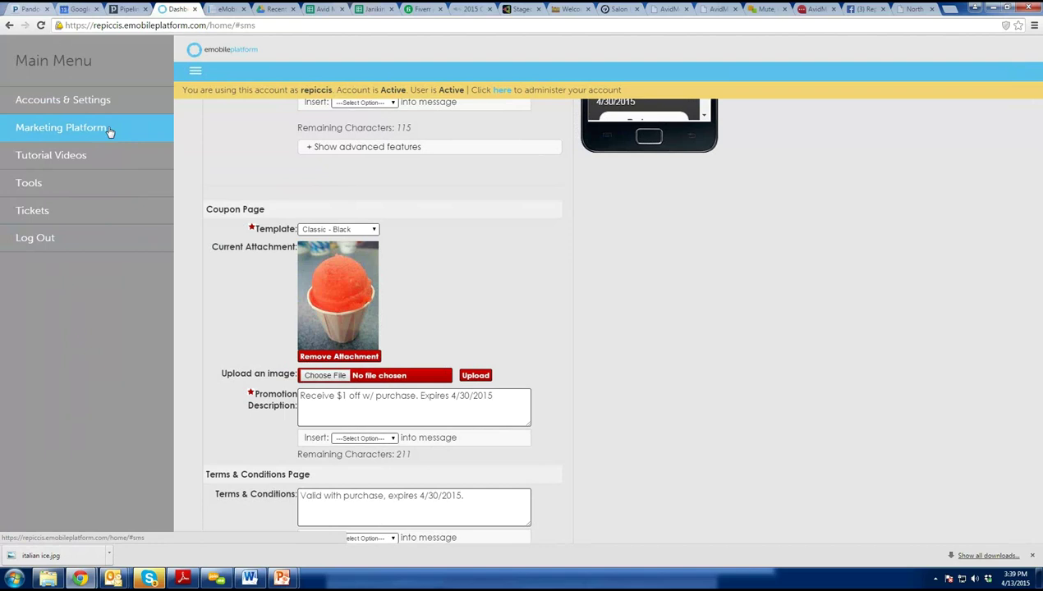
# Create a new Marketing Platform Blast campaign named 'Repicci North Town Fair'.
pyautogui.click(79, 128)
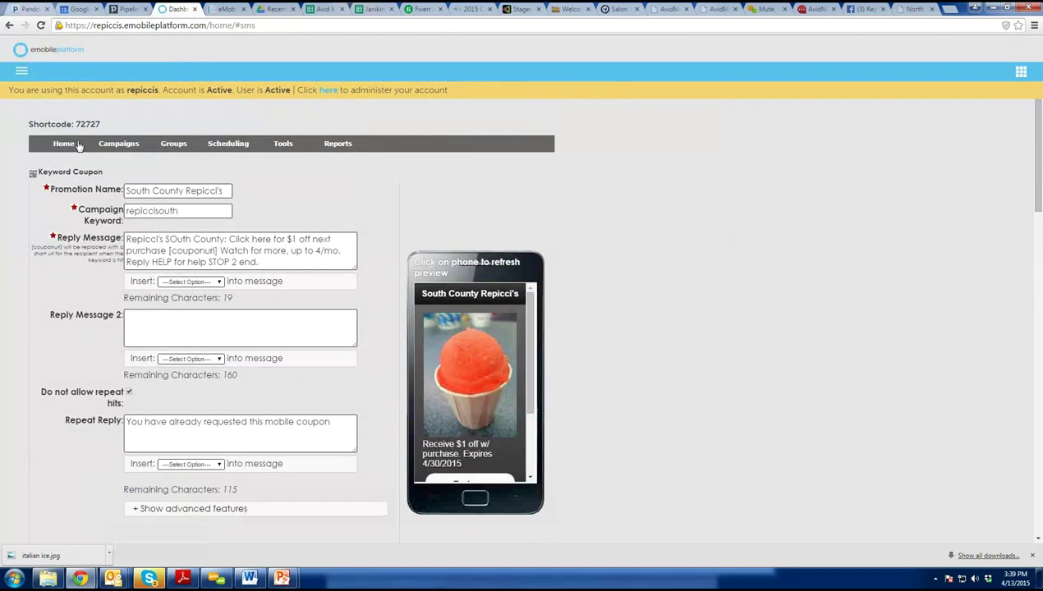
pyautogui.moveTo(115, 146)
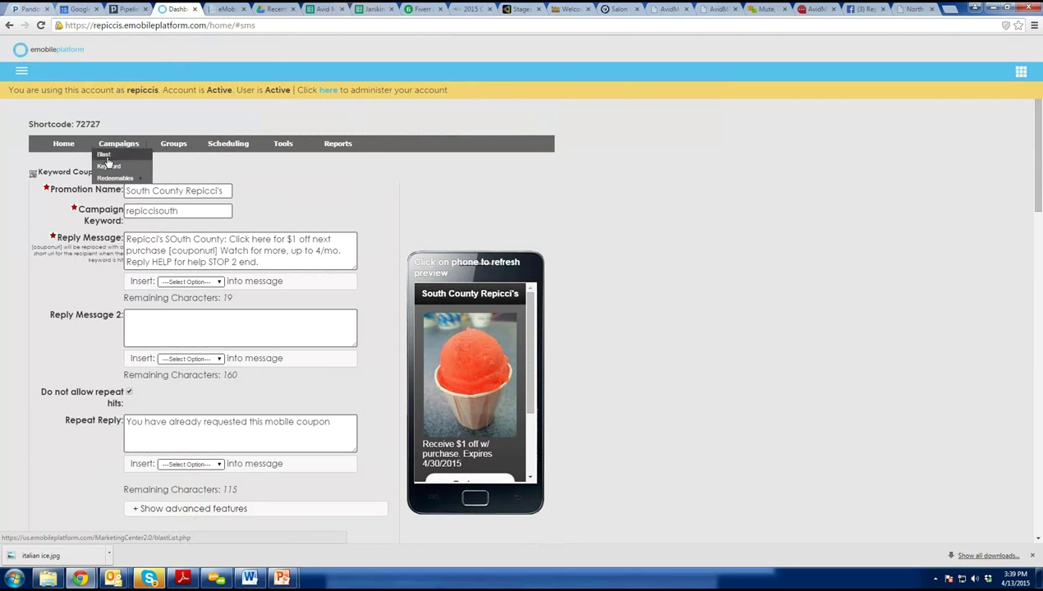
pyautogui.click(106, 156)
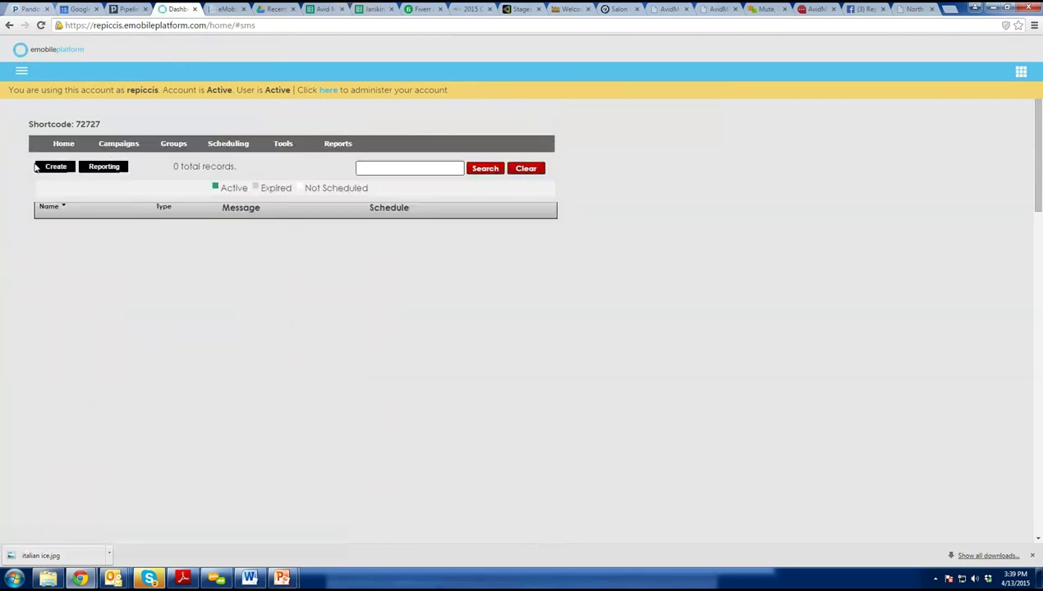
pyautogui.click(38, 166)
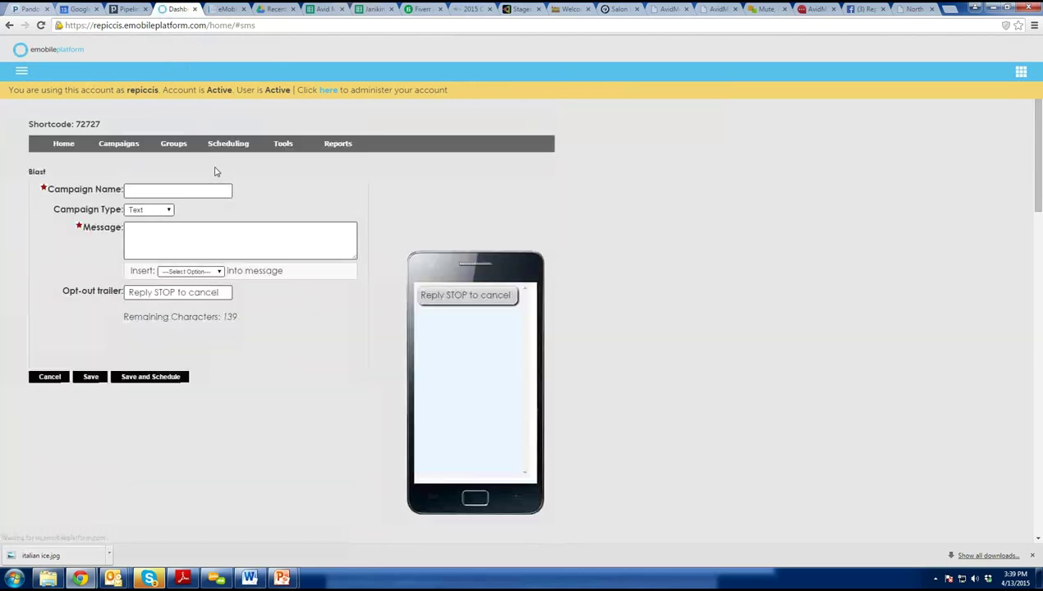
pyautogui.moveTo(41, 581)
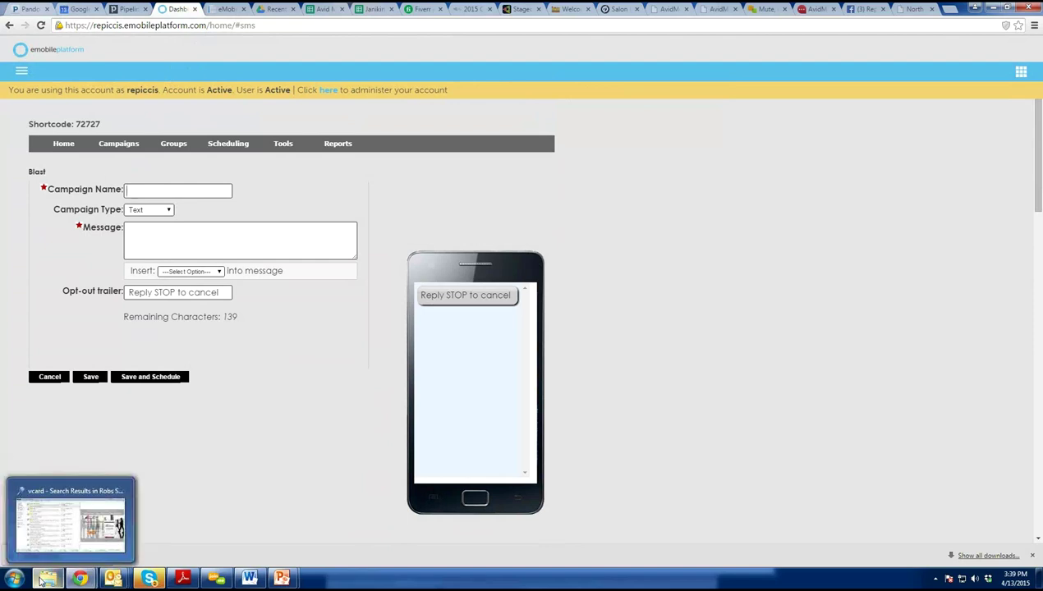
pyautogui.write('R')
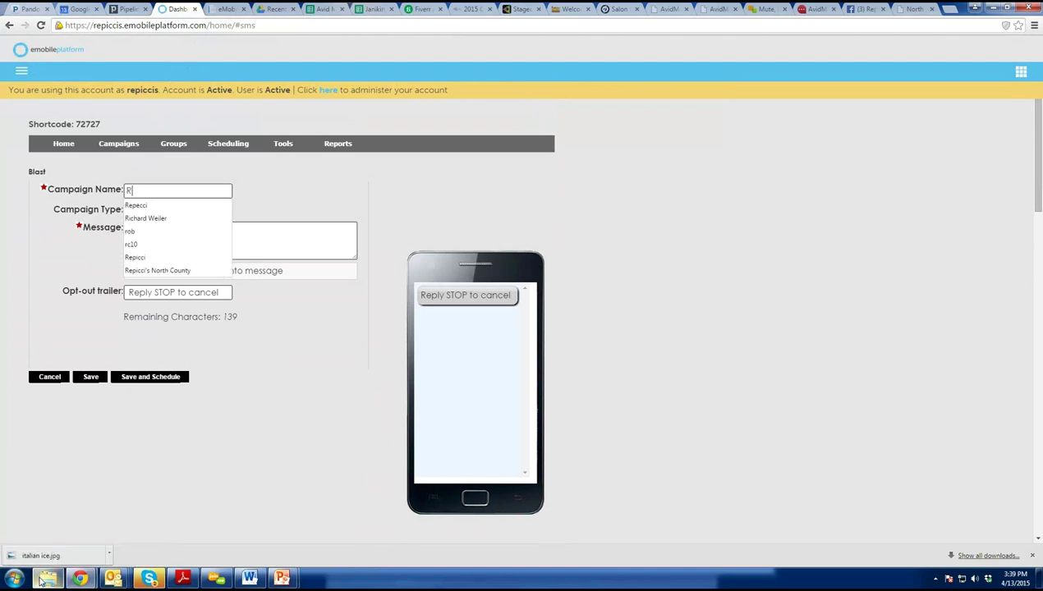
pyautogui.write('epicci North')
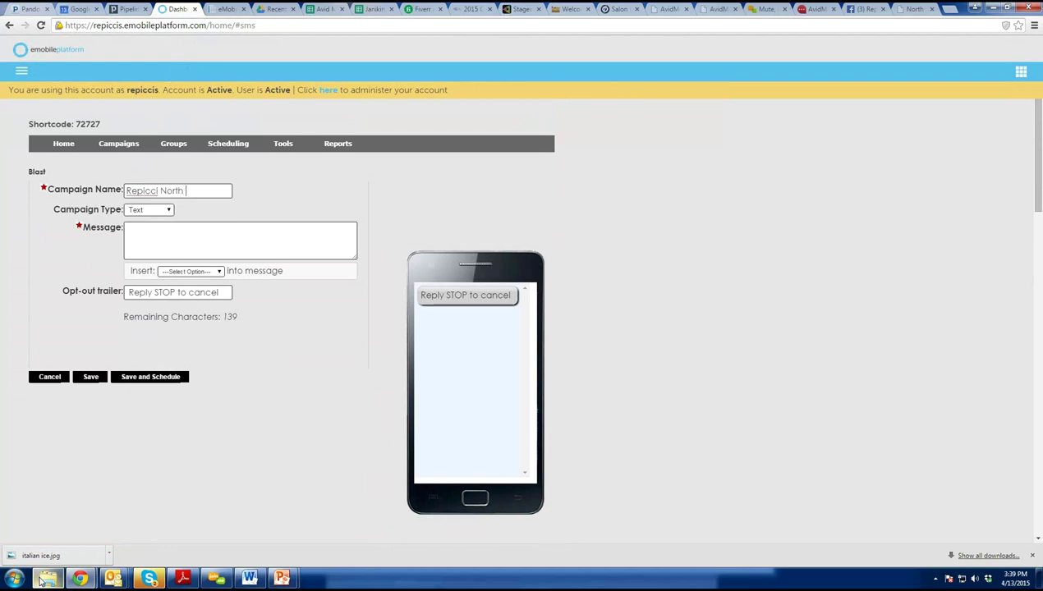
pyautogui.write(' TOwn Fair')
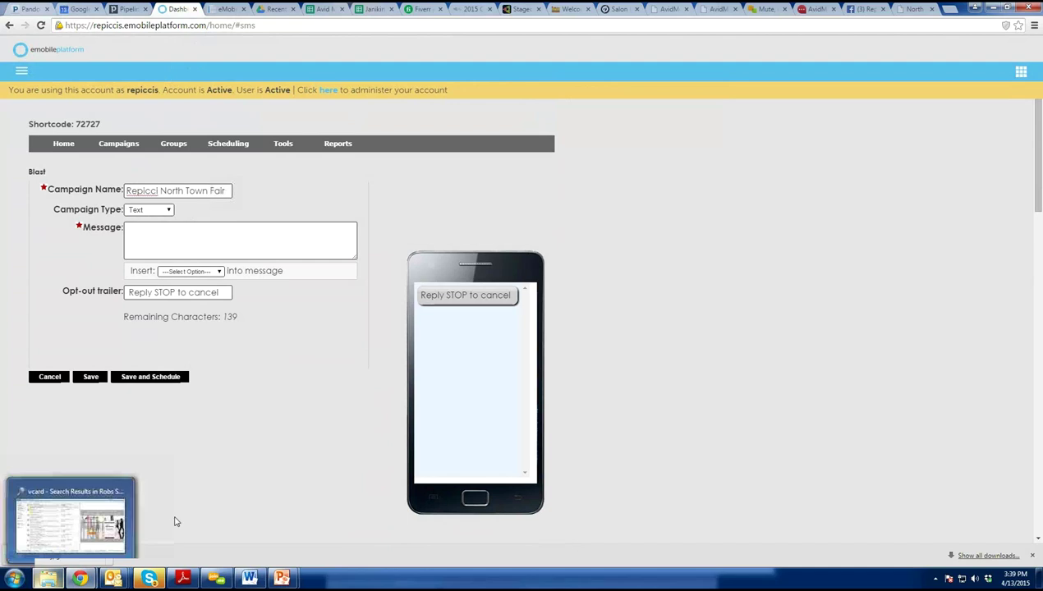
# Write the message 'Repicci's: We're located at booth 105 at the town fair! Come see us. Check out our menu beforehand!'.
pyautogui.click(197, 238)
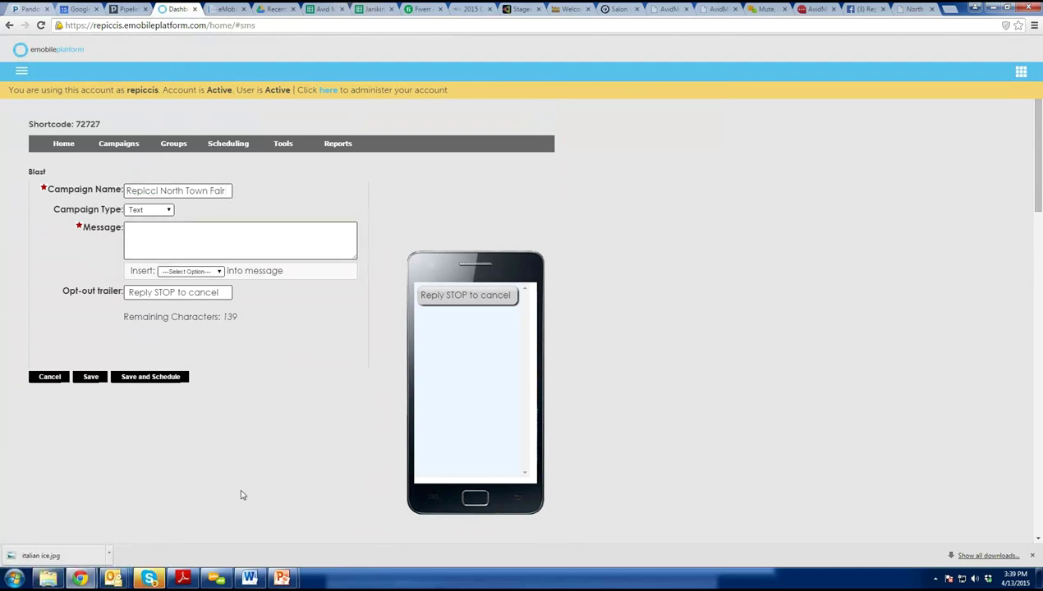
pyautogui.write("Repicci'")
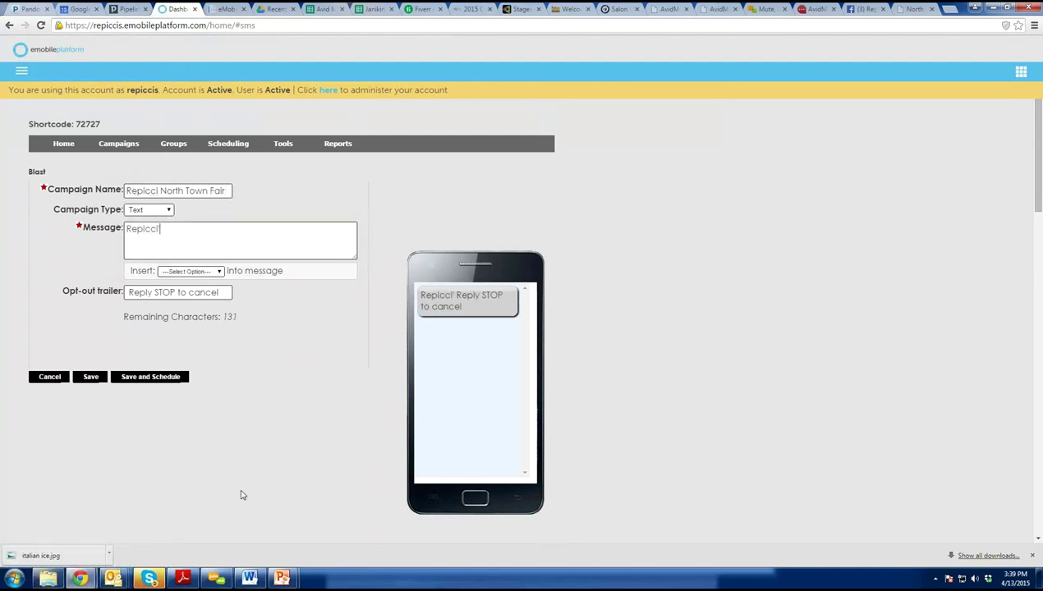
pyautogui.write('s: We')
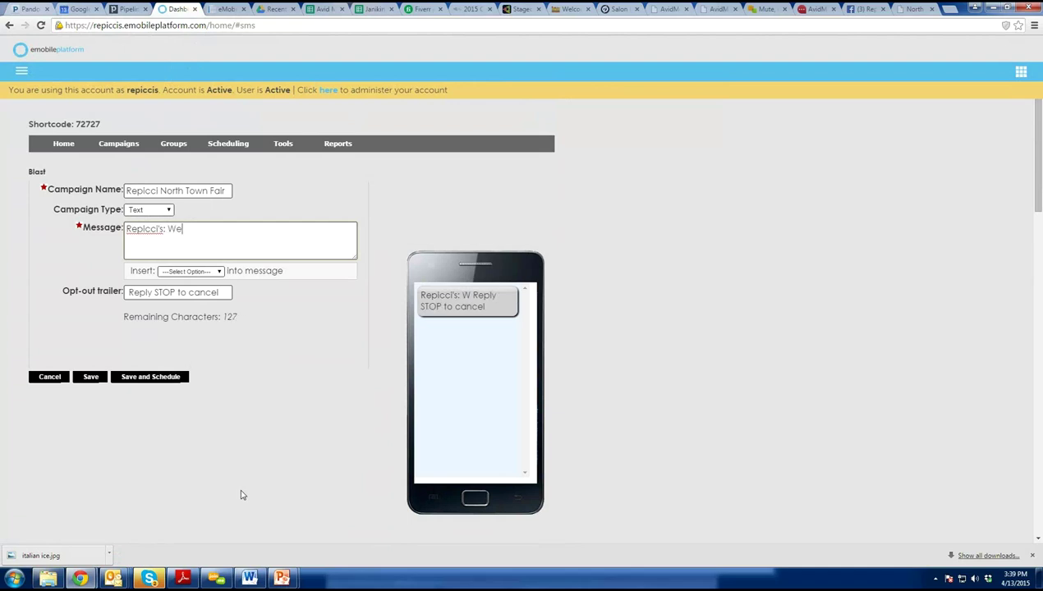
pyautogui.write("'re located at")
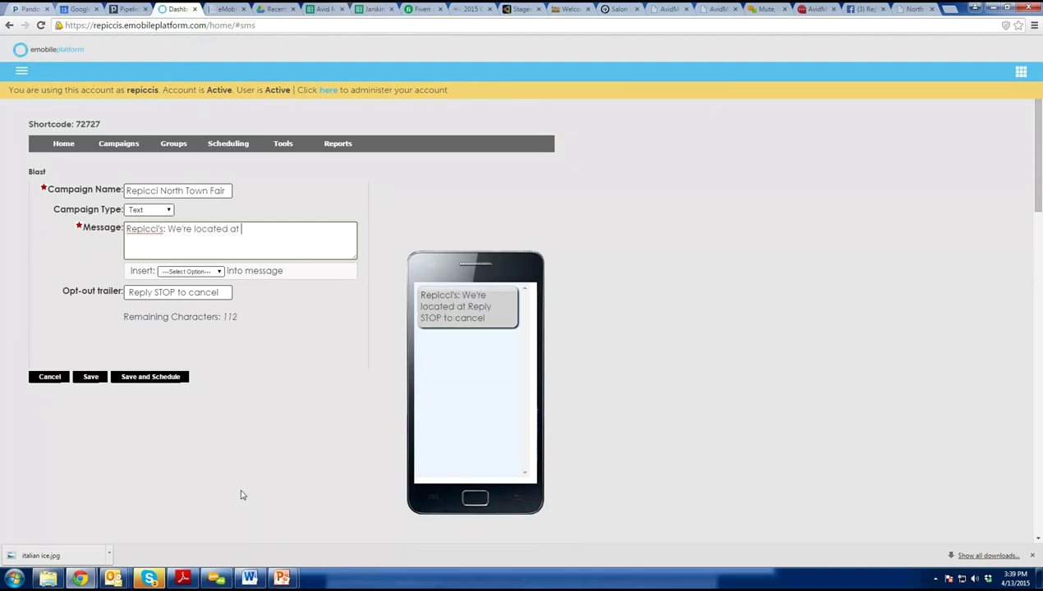
pyautogui.write(' booth 1065')
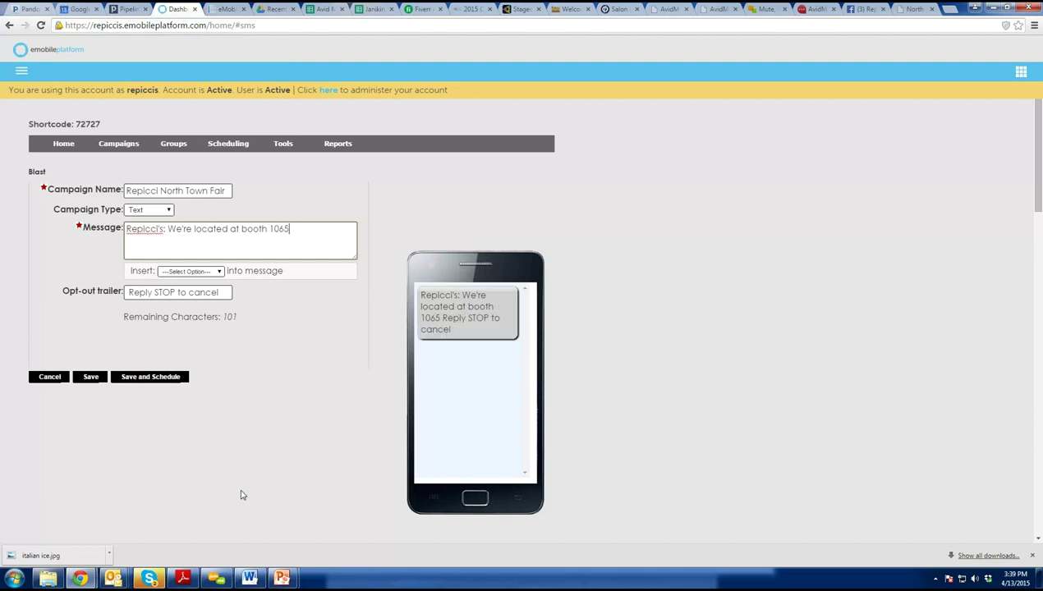
pyautogui.press('BackSpace')
pyautogui.press('BackSpace')
pyautogui.write('5 at')
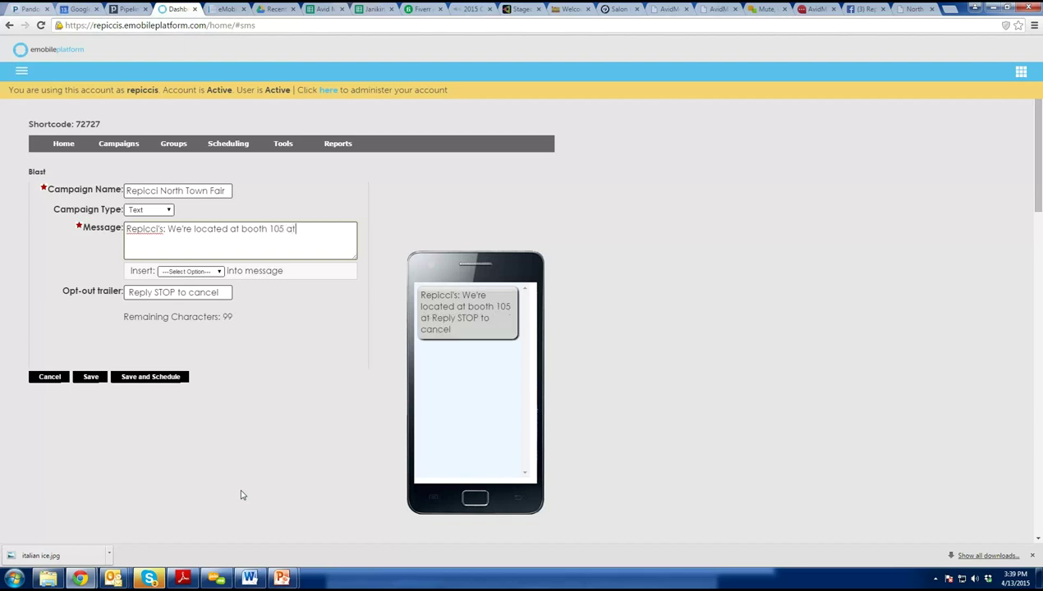
pyautogui.write(' the town fair!')
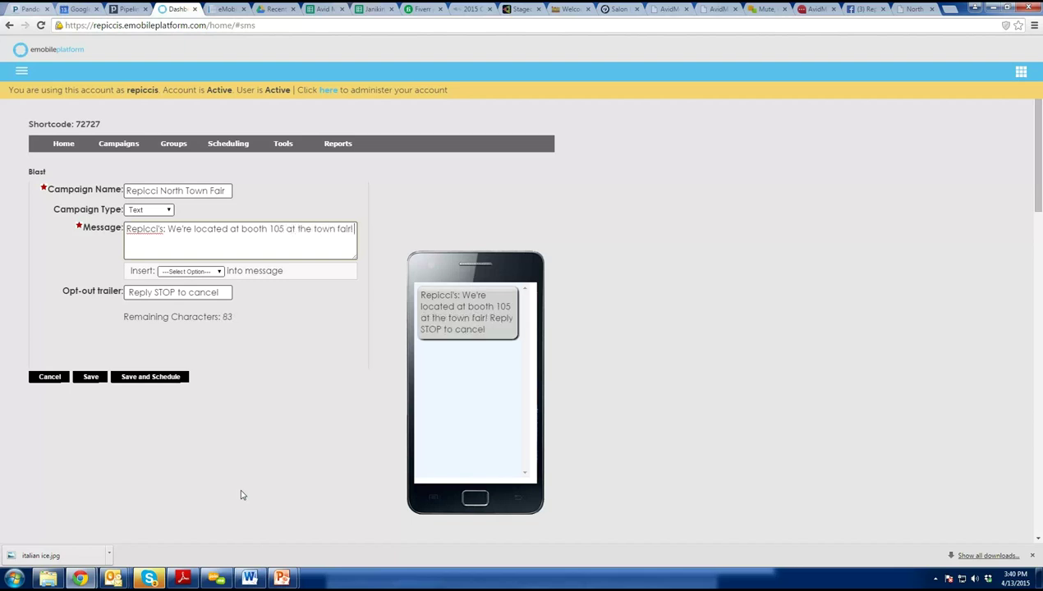
pyautogui.write(' Come see us ')
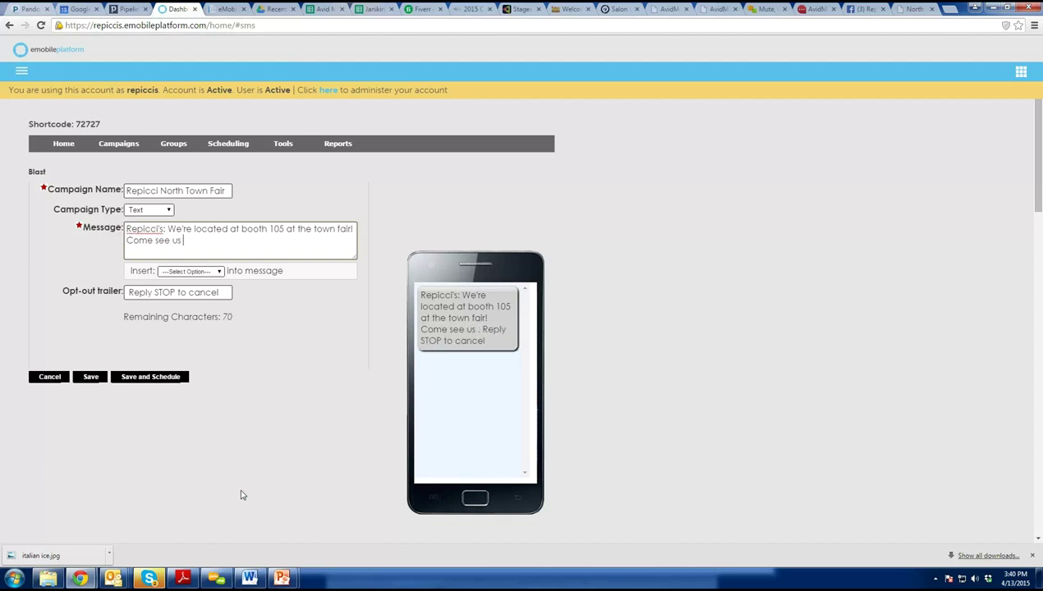
pyautogui.write('. Check')
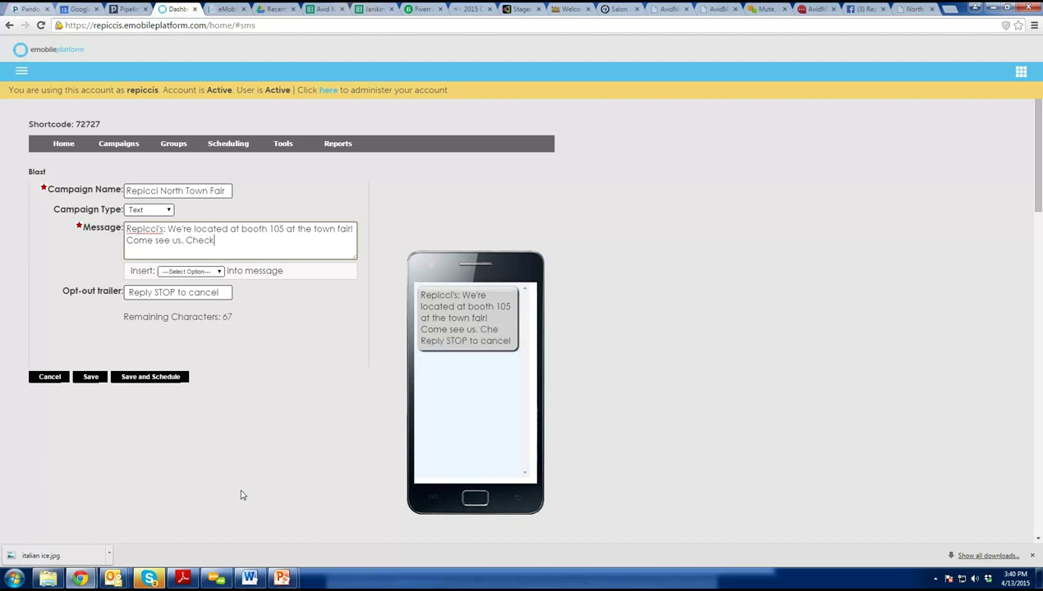
pyautogui.write(' out our men')
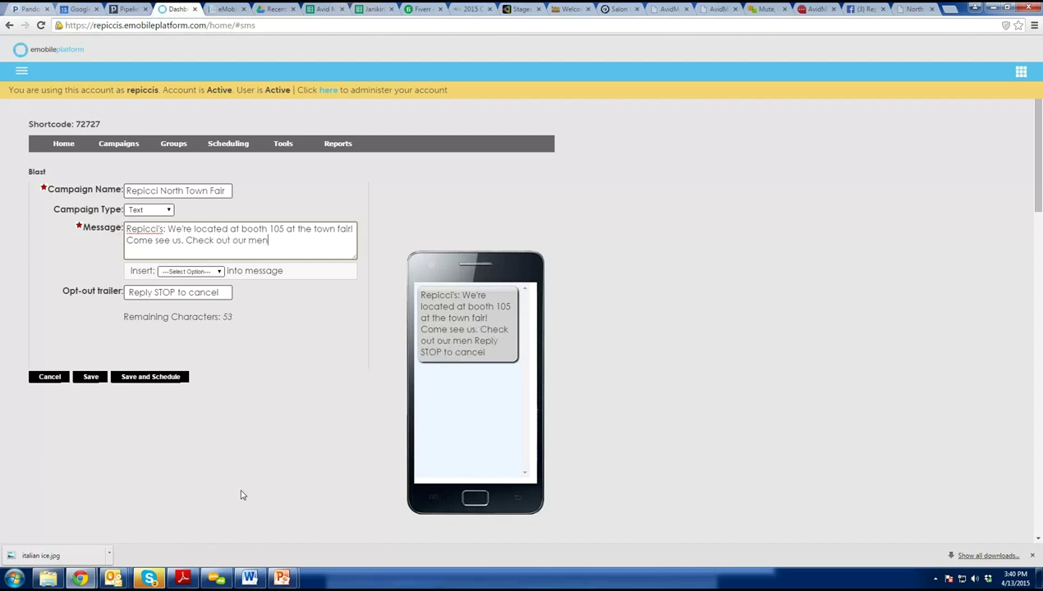
pyautogui.write('u beforehand!')
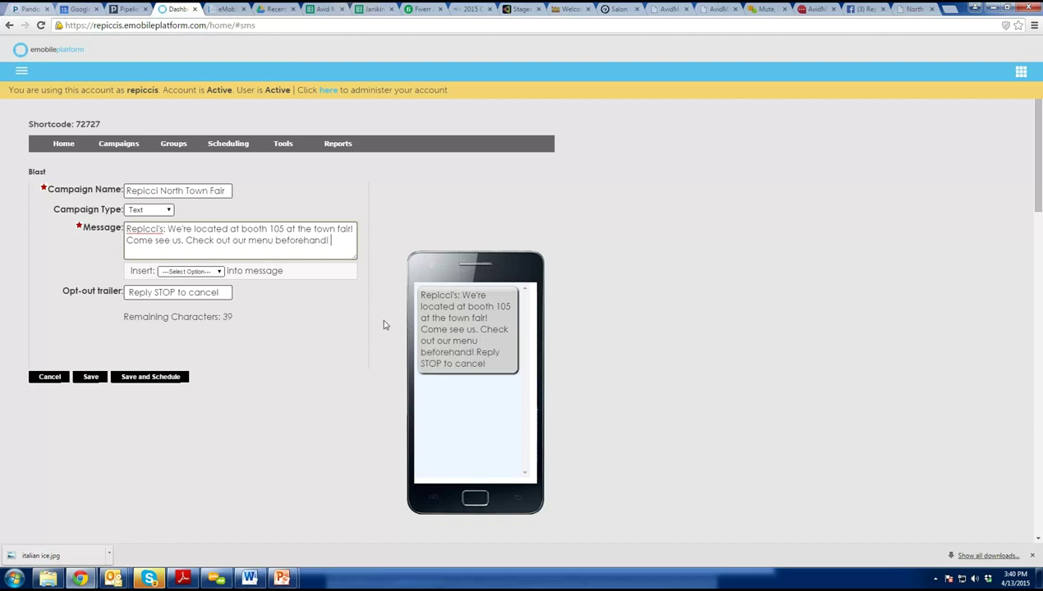
pyautogui.click(190, 271)
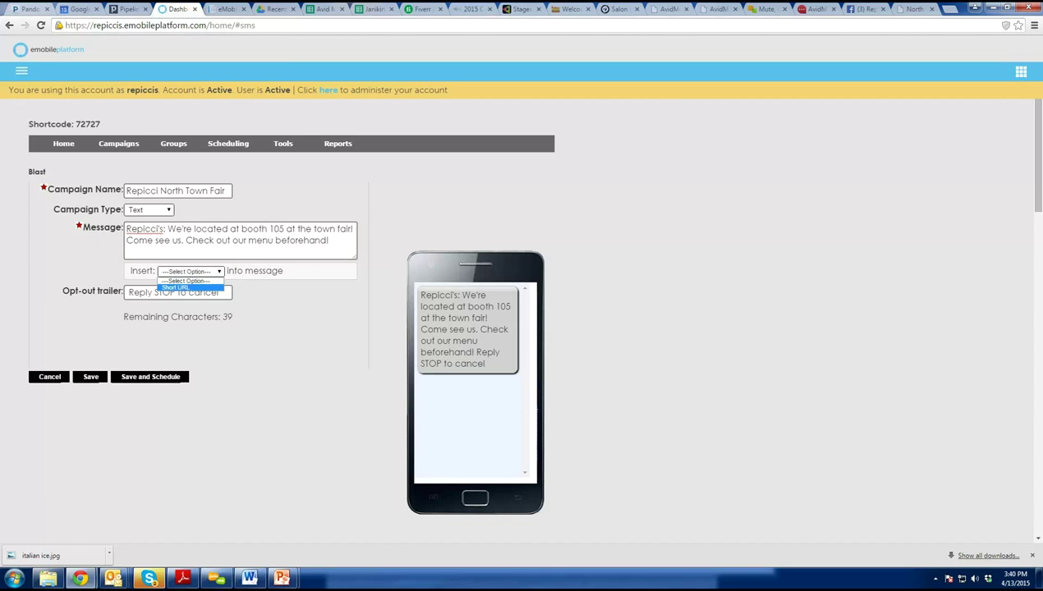
pyautogui.press('Escape')
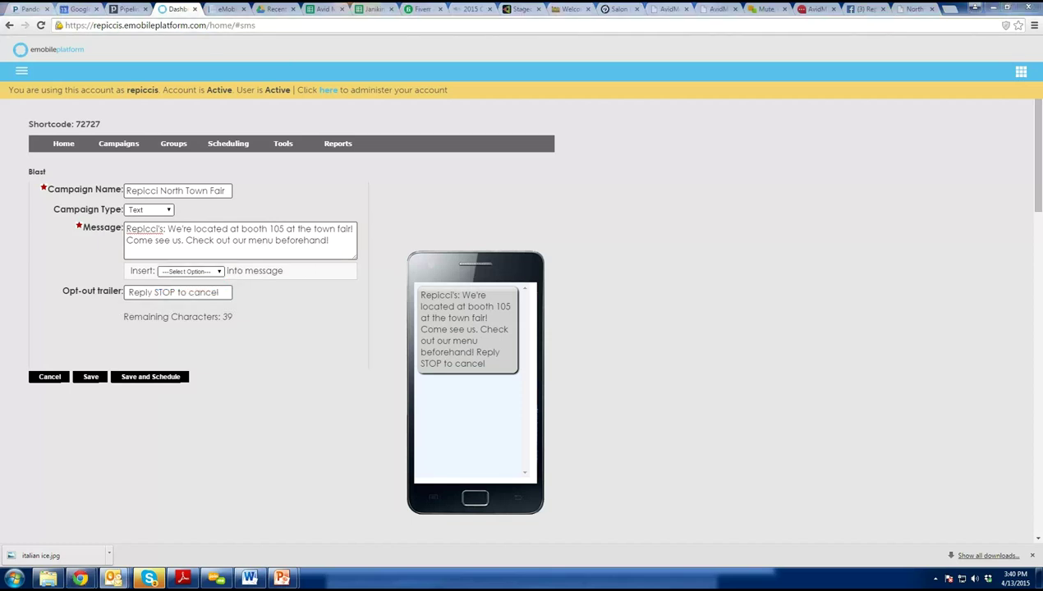
pyautogui.click(221, 273)
pyautogui.click(201, 287)
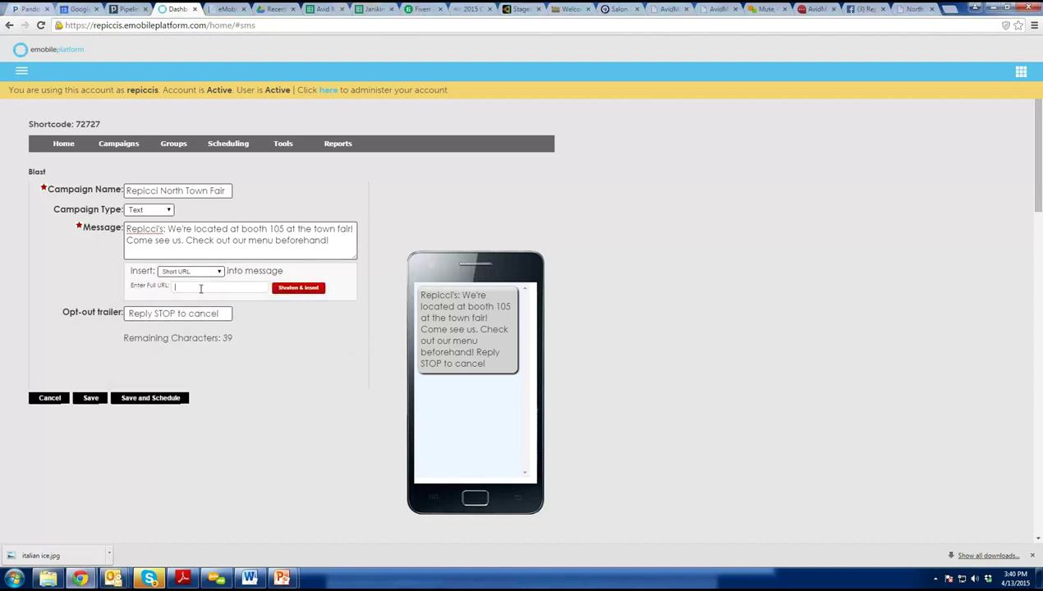
pyautogui.hotkey('ctrl', 'v')
pyautogui.click(301, 288)
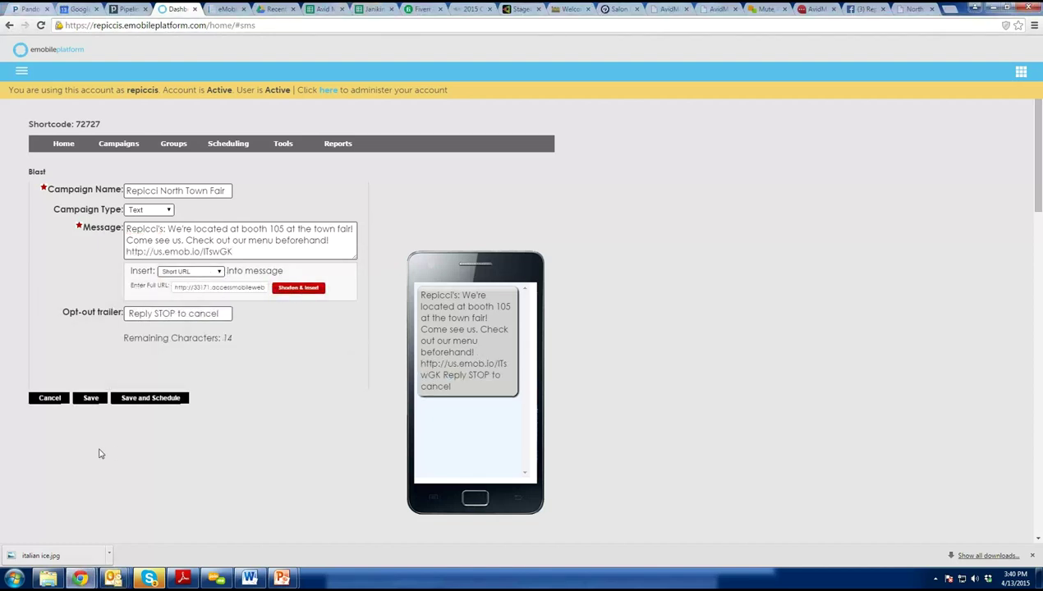
pyautogui.click(94, 399)
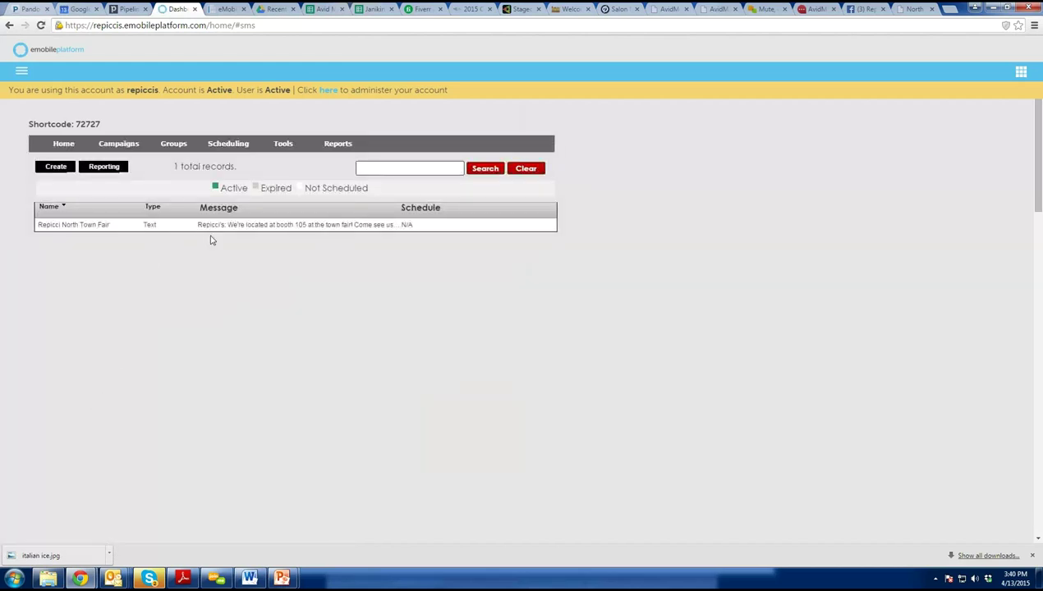
# Edit the Repicci North Town Fair blast and choose Save and Schedule.
pyautogui.click(500, 226)
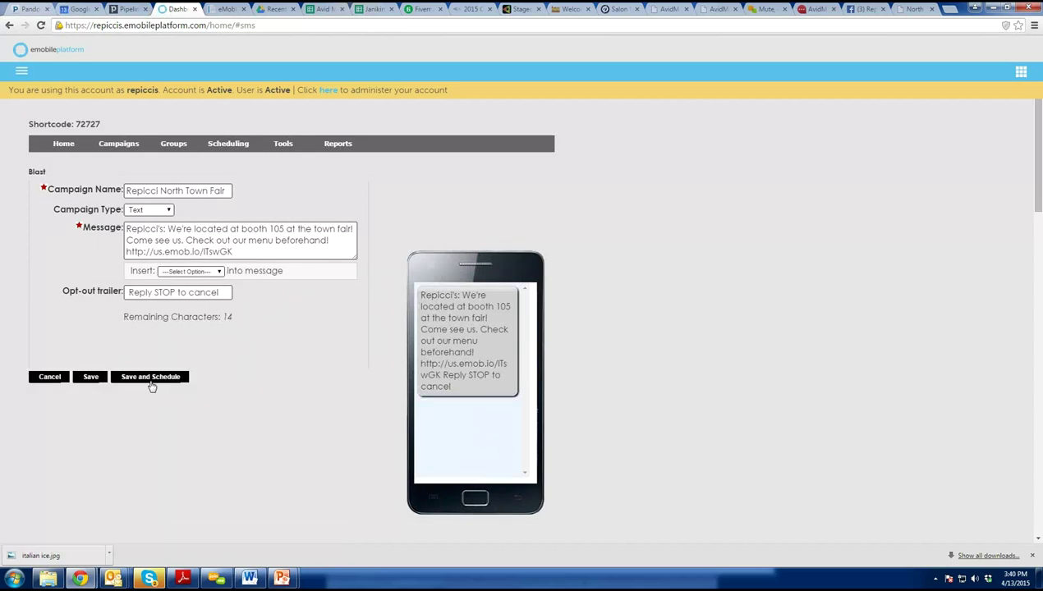
pyautogui.click(151, 380)
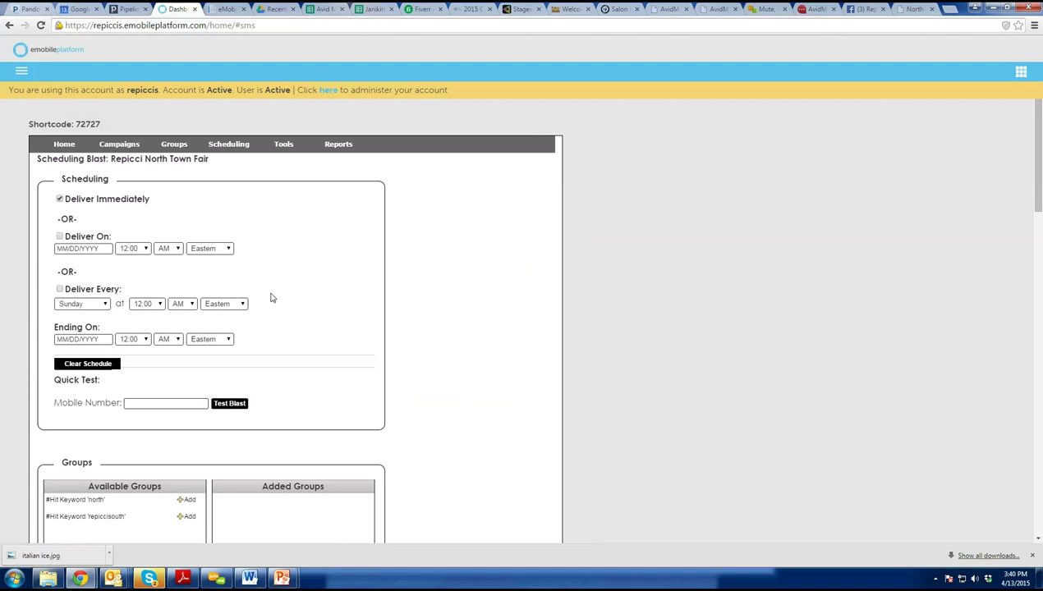
# Send a test of the blast to the entered mobile number.
pyautogui.scroll(-2, 338, 255)
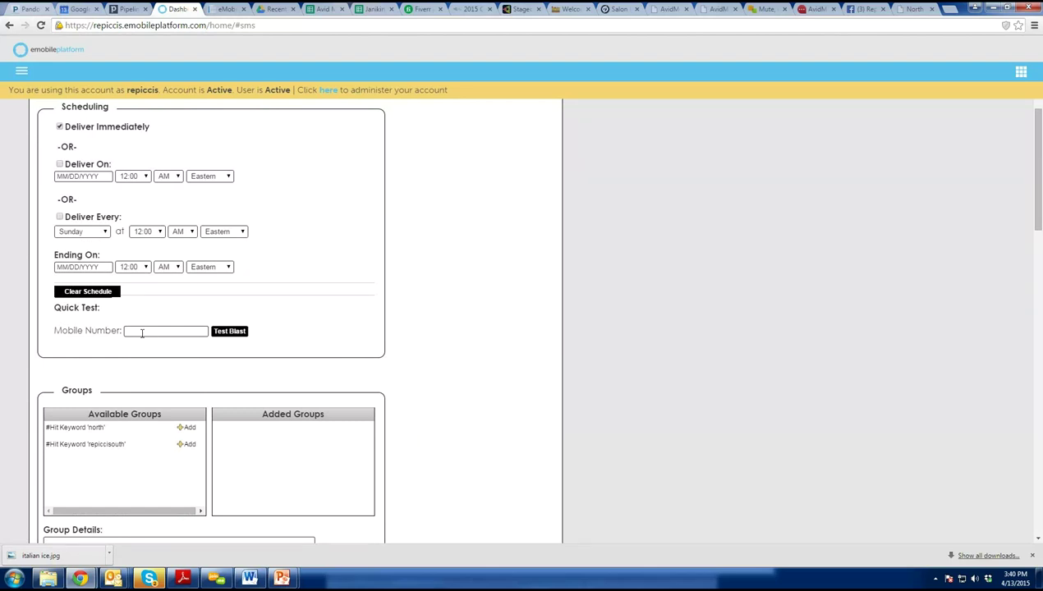
pyautogui.write('816692')
pyautogui.click(233, 335)
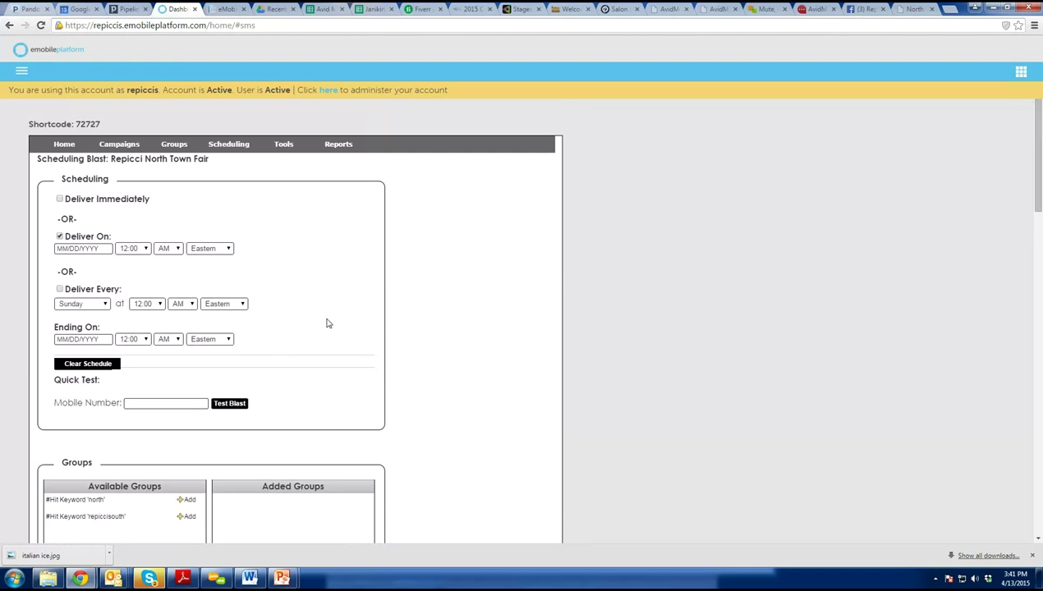
# Add the #Hit Keyword 'north' group as the blast's recipients.
pyautogui.scroll(-1, 264, 455)
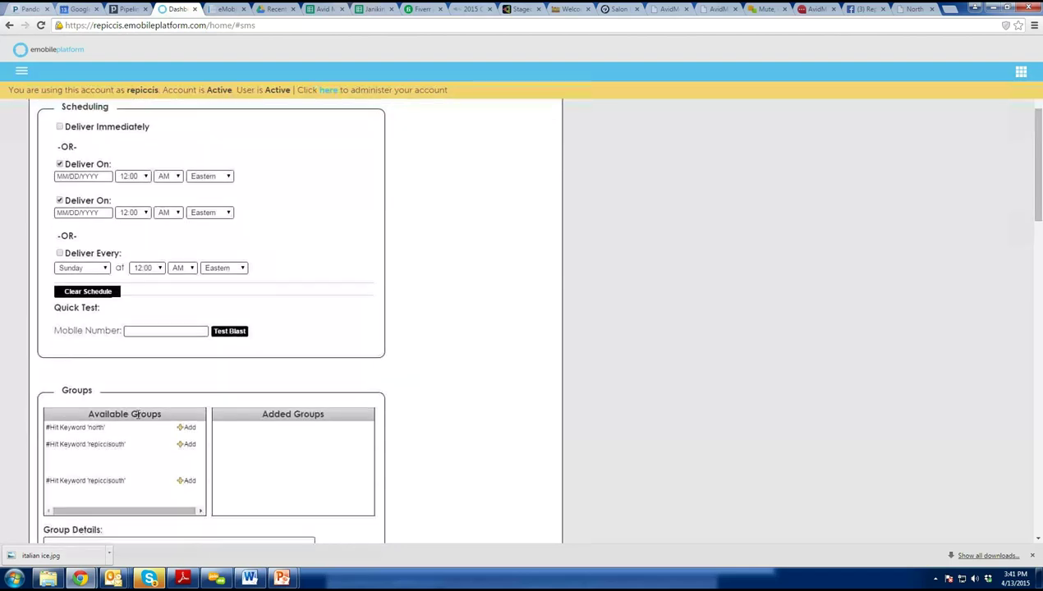
pyautogui.click(186, 428)
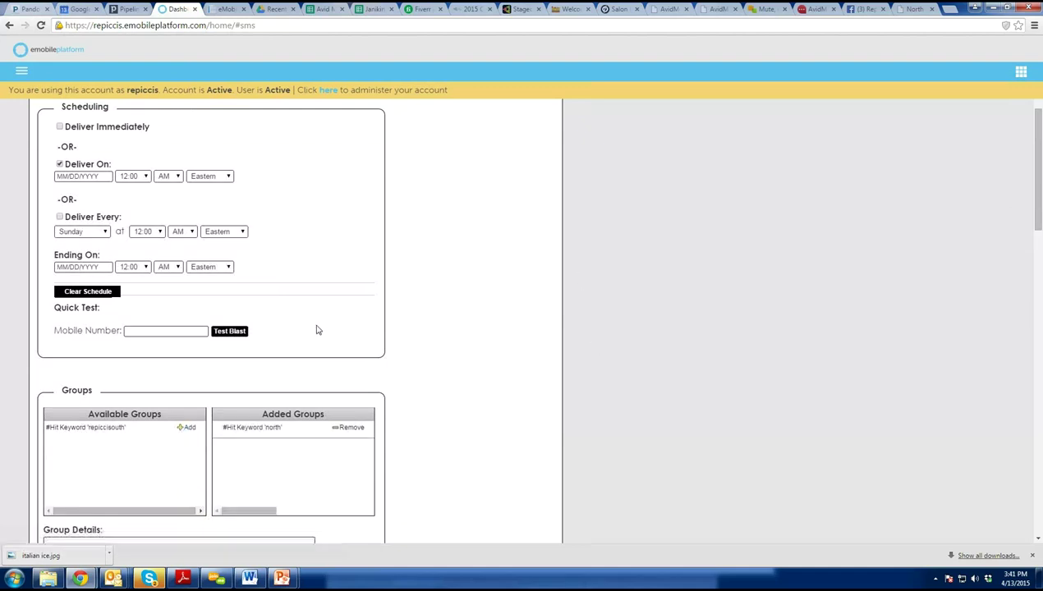
pyautogui.scroll(-2, 352, 324)
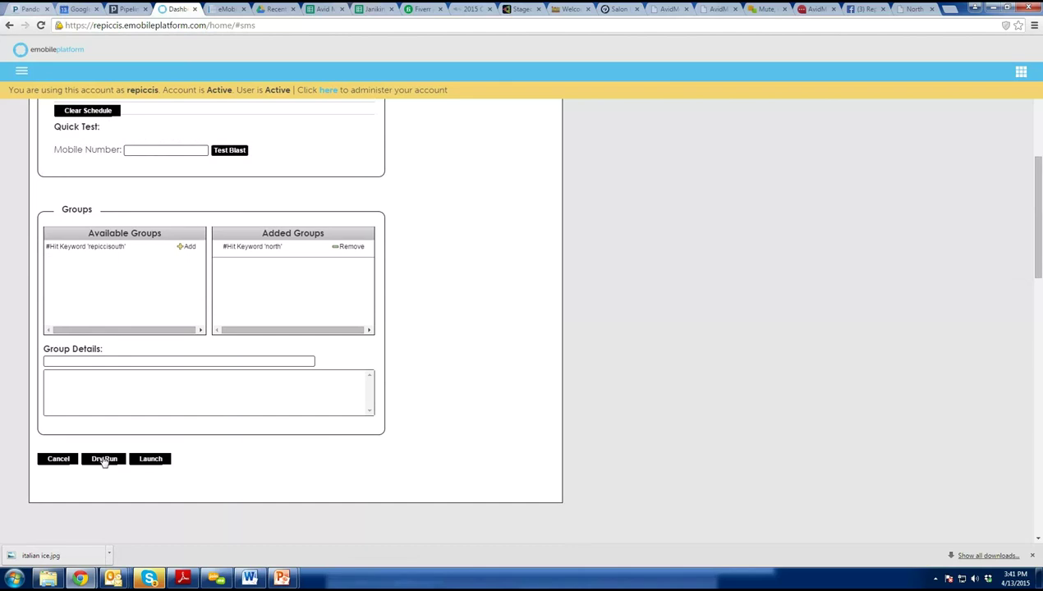
# Check the recipients with a dry run and set the blast to deliver immediately.
pyautogui.click(104, 460)
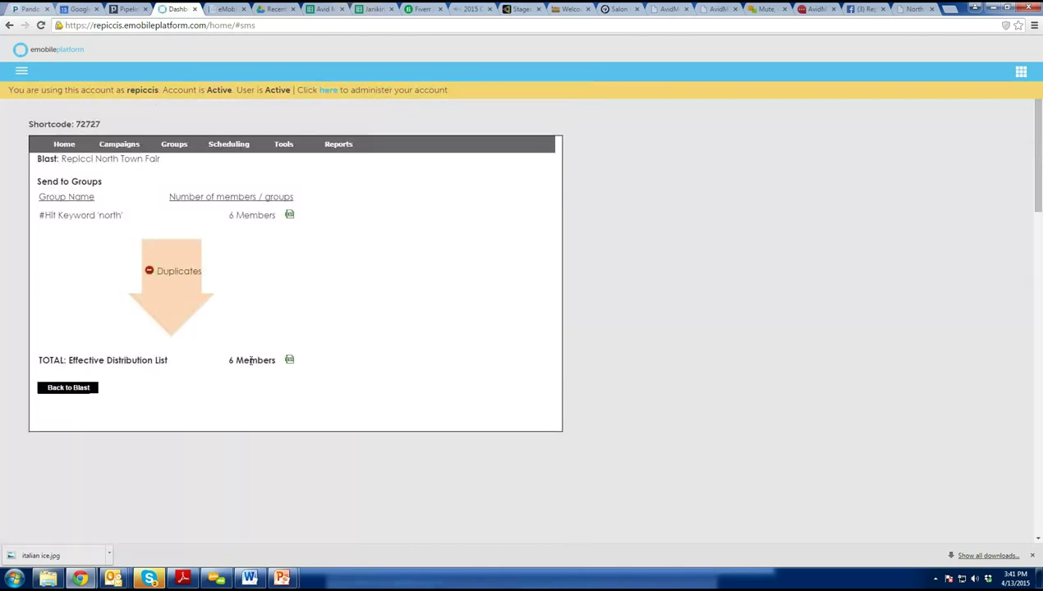
pyautogui.click(67, 387)
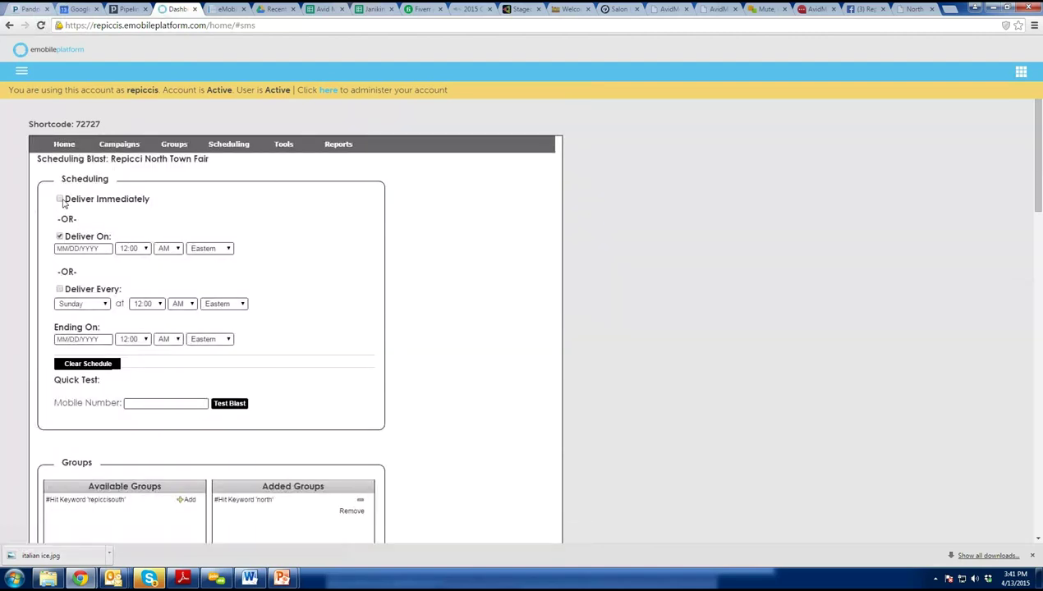
pyautogui.click(59, 199)
pyautogui.scroll(-3, 232, 454)
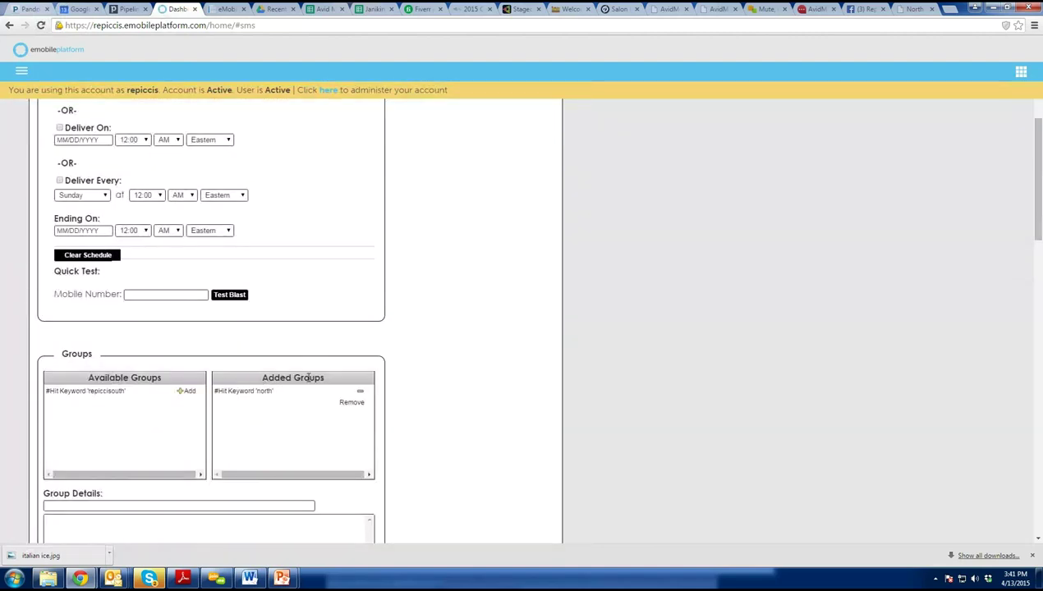
# Launch the Repicci North Town Fair blast and bring up repiccis.pptx in PowerPoint.
pyautogui.scroll(-2, 292, 415)
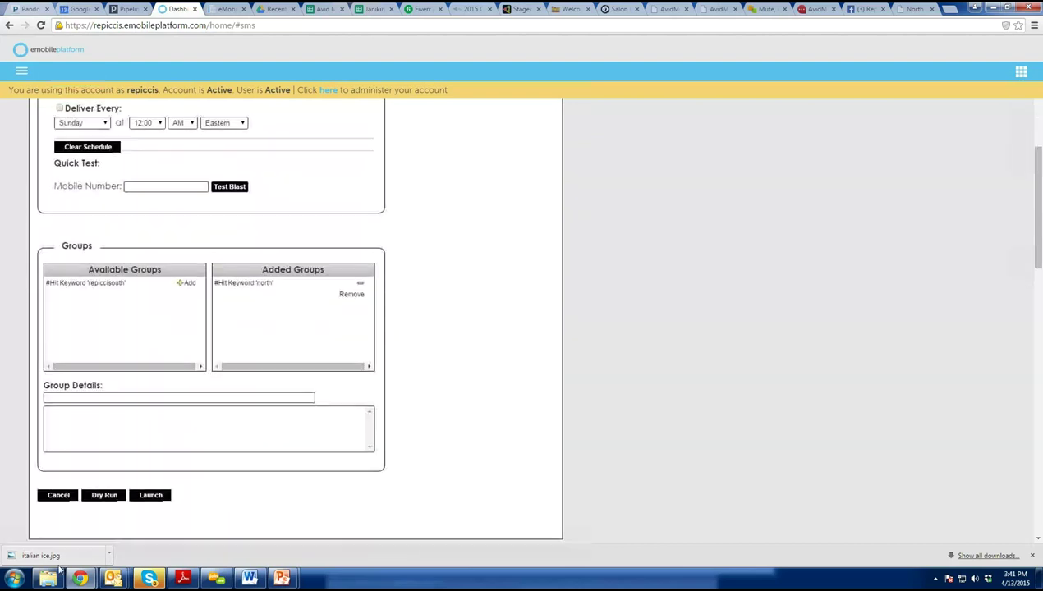
pyautogui.click(149, 496)
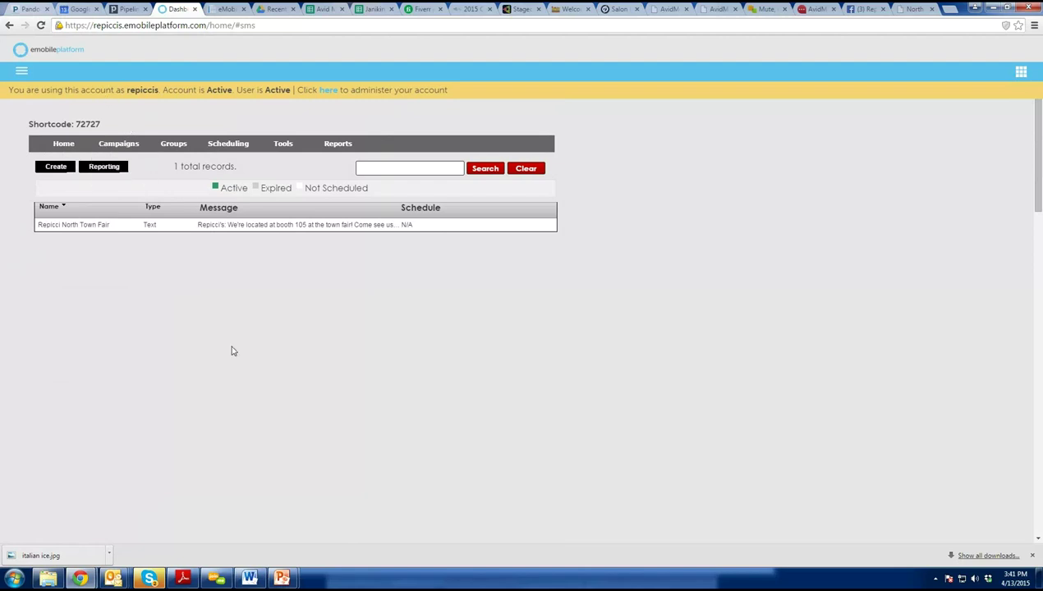
pyautogui.moveTo(280, 579)
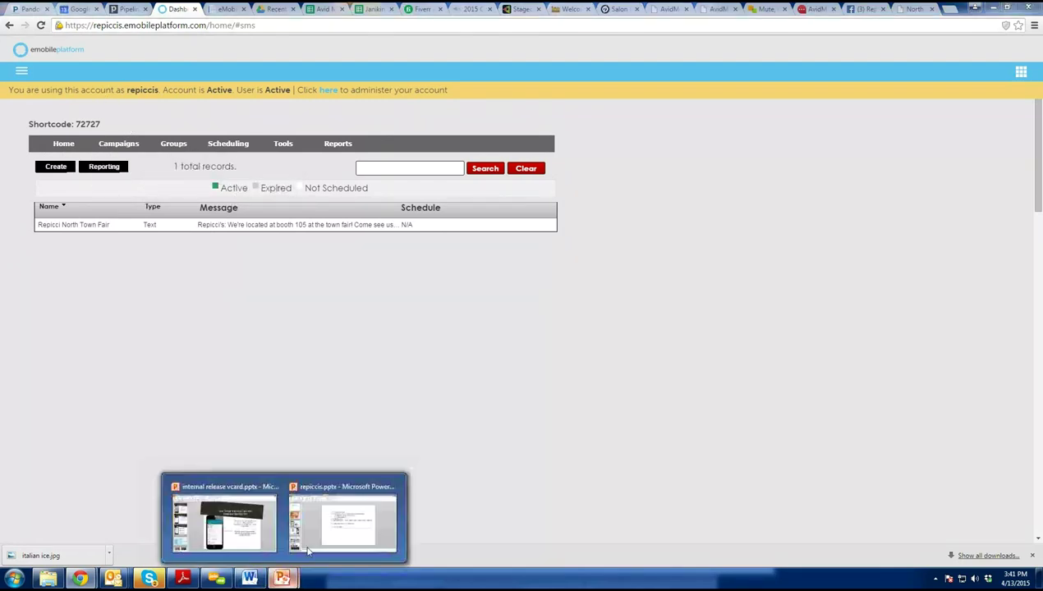
pyautogui.click(343, 524)
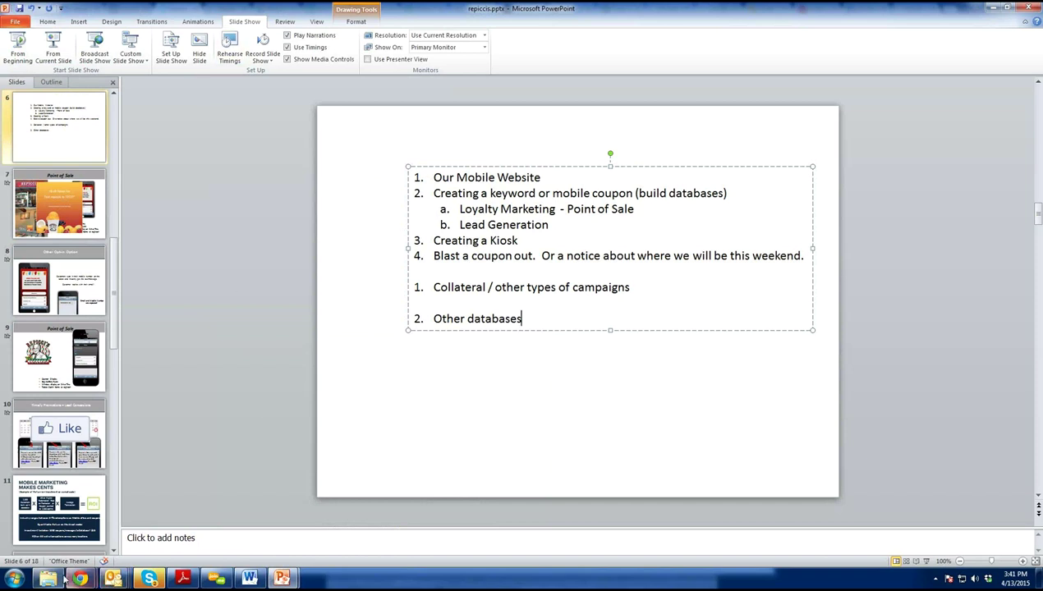
# Return to the eMobile dashboard and open the empty Campaigns > Redeemables > Coupon Blast list.
pyautogui.moveTo(79, 579)
pyautogui.click(89, 540)
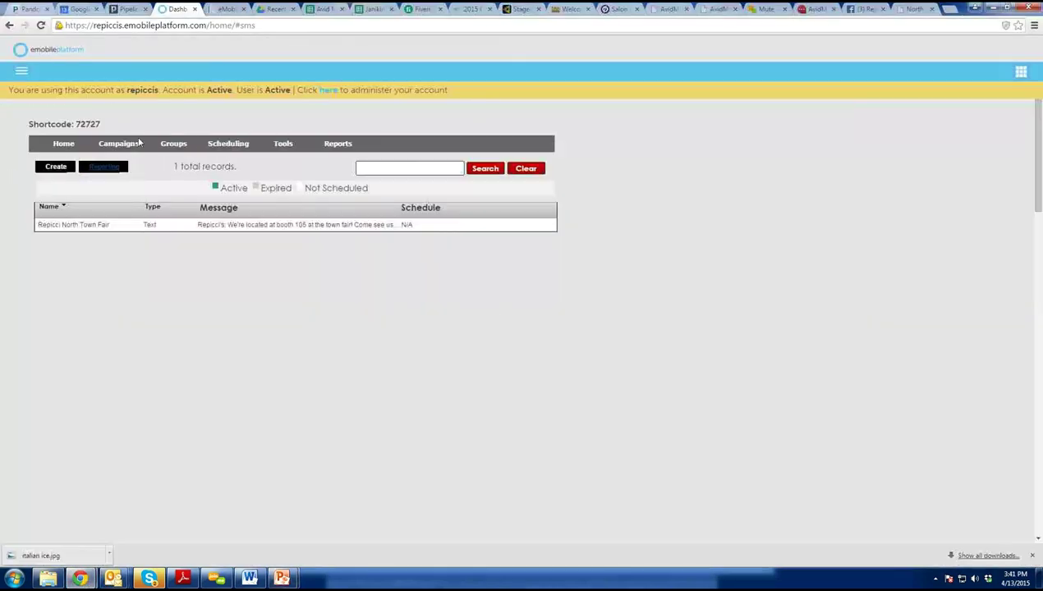
pyautogui.moveTo(125, 188)
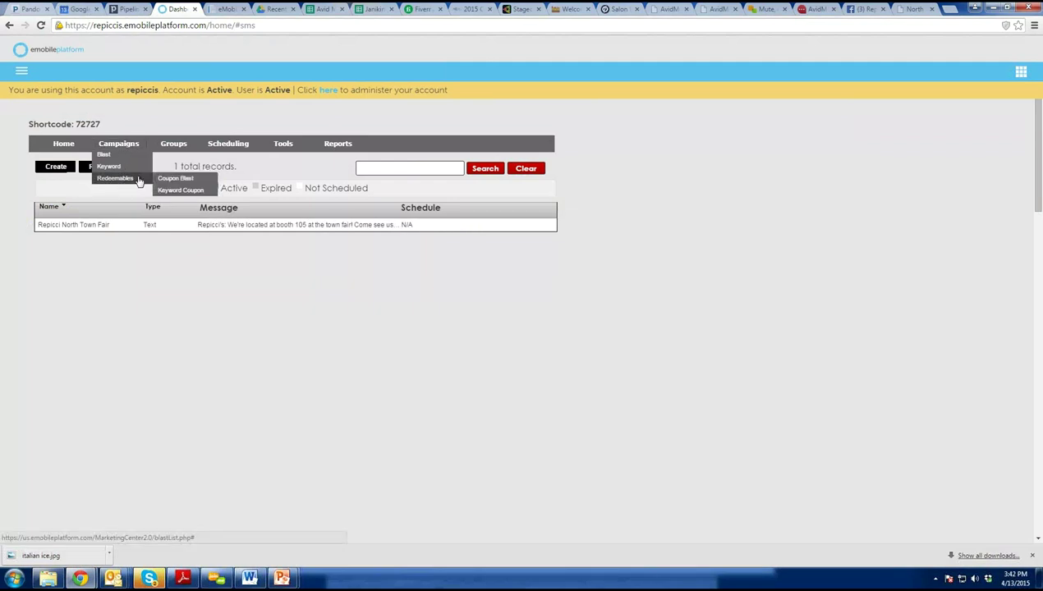
pyautogui.click(198, 183)
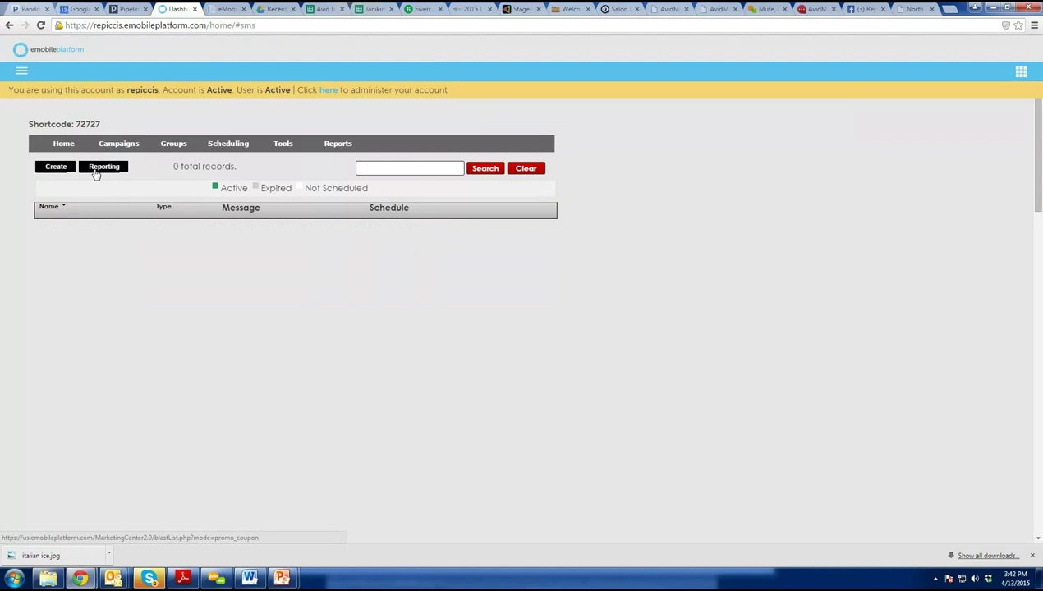
# Create a new coupon blast with promotion name 'Repicci's is at the North County Fair'.
pyautogui.click(46, 169)
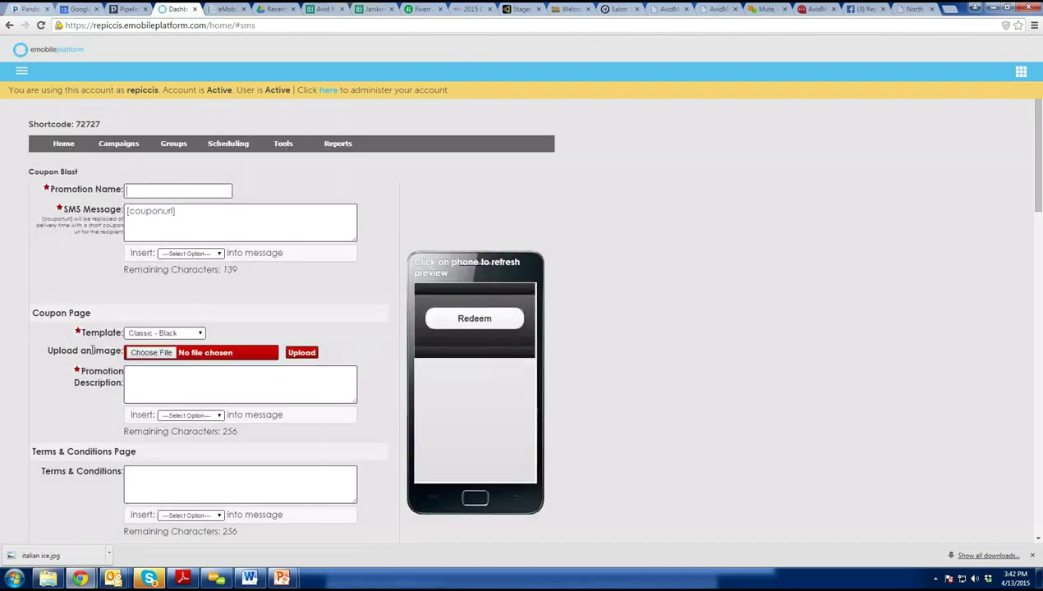
pyautogui.write('North Cou')
pyautogui.write('nty Fall')
pyautogui.click(127, 190)
pyautogui.write('Repicci')
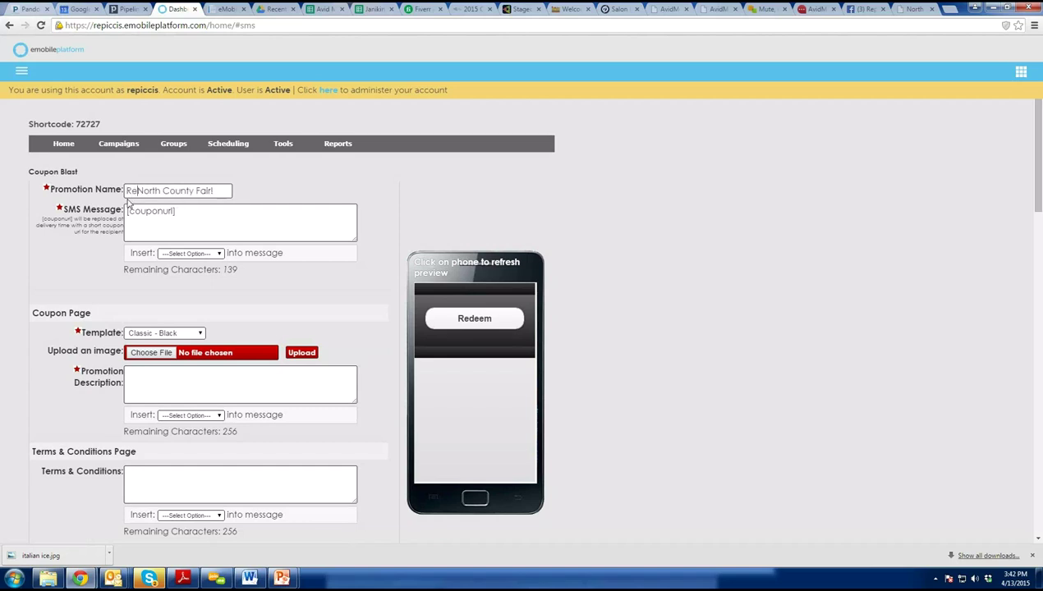
pyautogui.write("'s is at the North C")
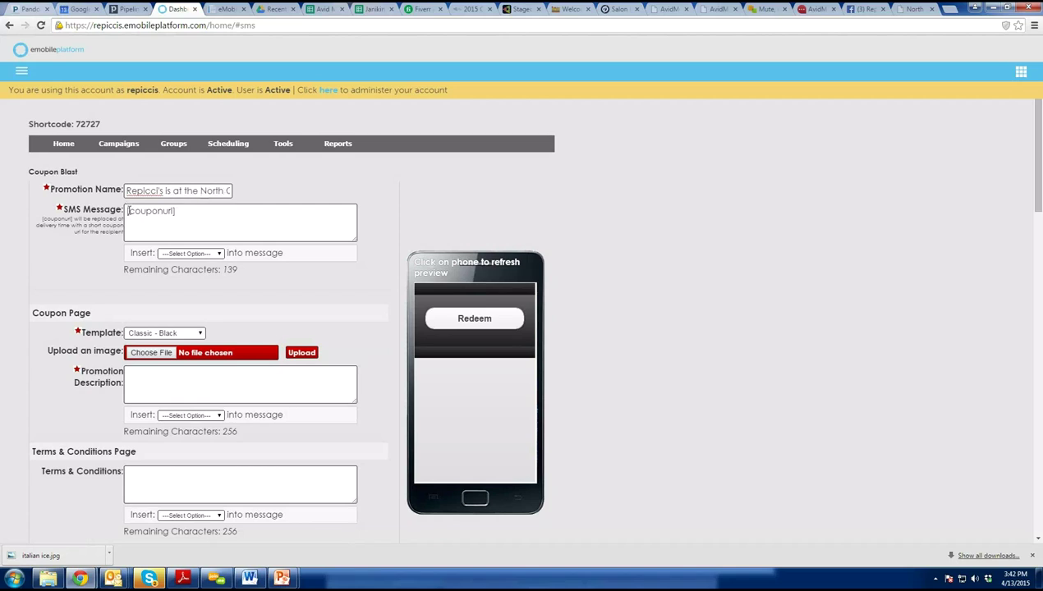
pyautogui.click(127, 211)
# Write the SMS 'Repicci's: Come see us at booth 105 and receive $1 off purchase…' with the coupon link.
pyautogui.write('REpi')
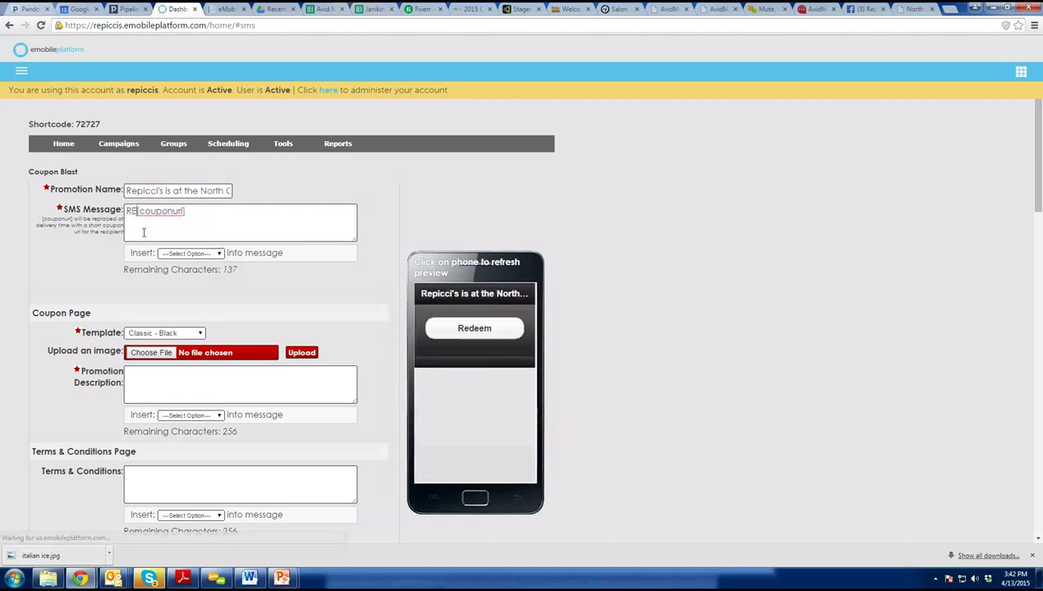
pyautogui.press('BackSpace')
pyautogui.press('BackSpace')
pyautogui.press('BackSpace')
pyautogui.write('epiccis')
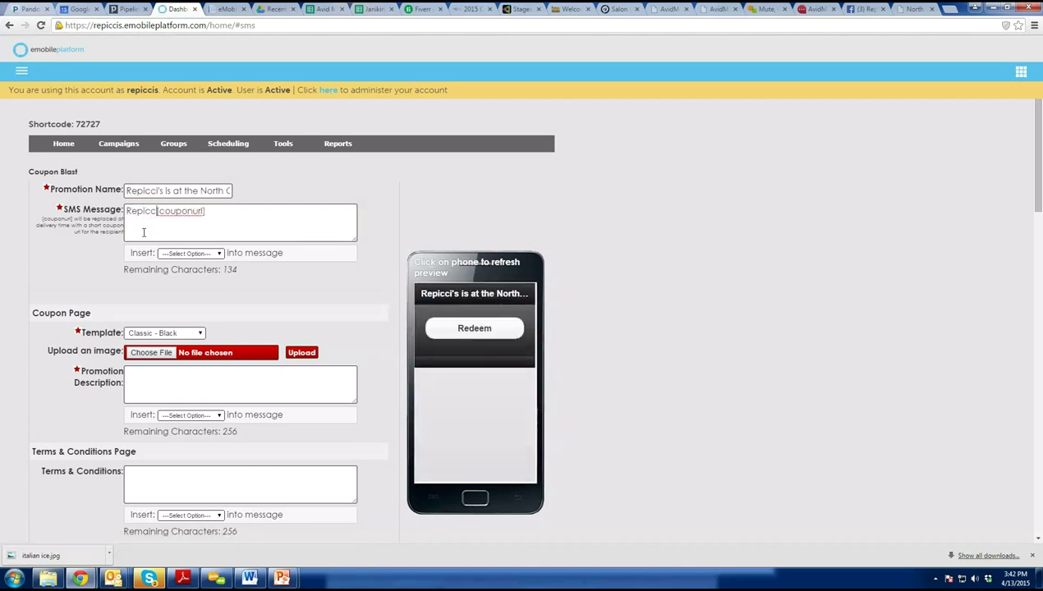
pyautogui.press('BackSpace')
pyautogui.write("'s: Come see us at ")
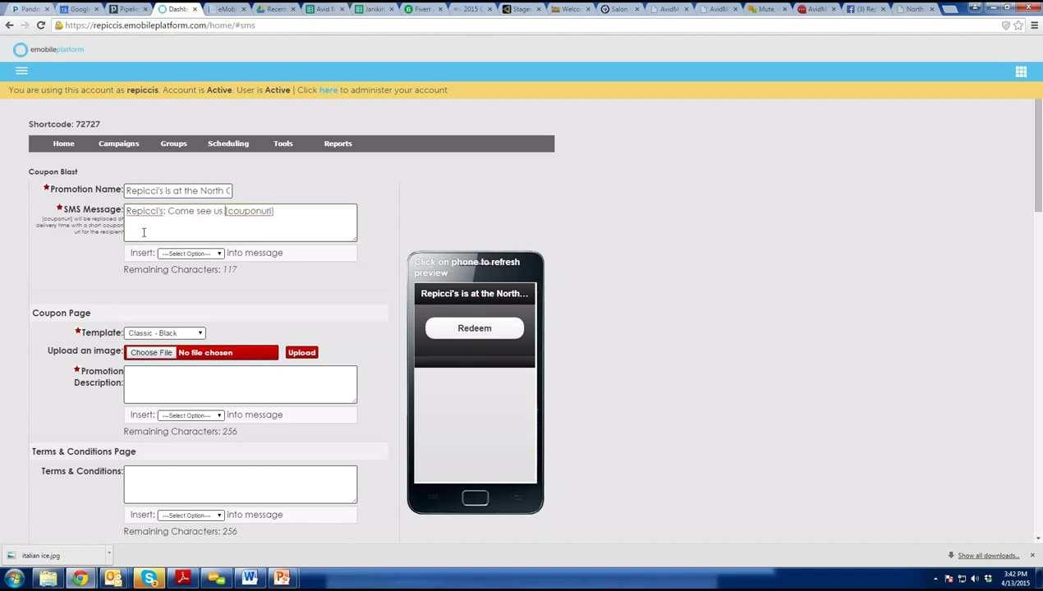
pyautogui.write('booth 105')
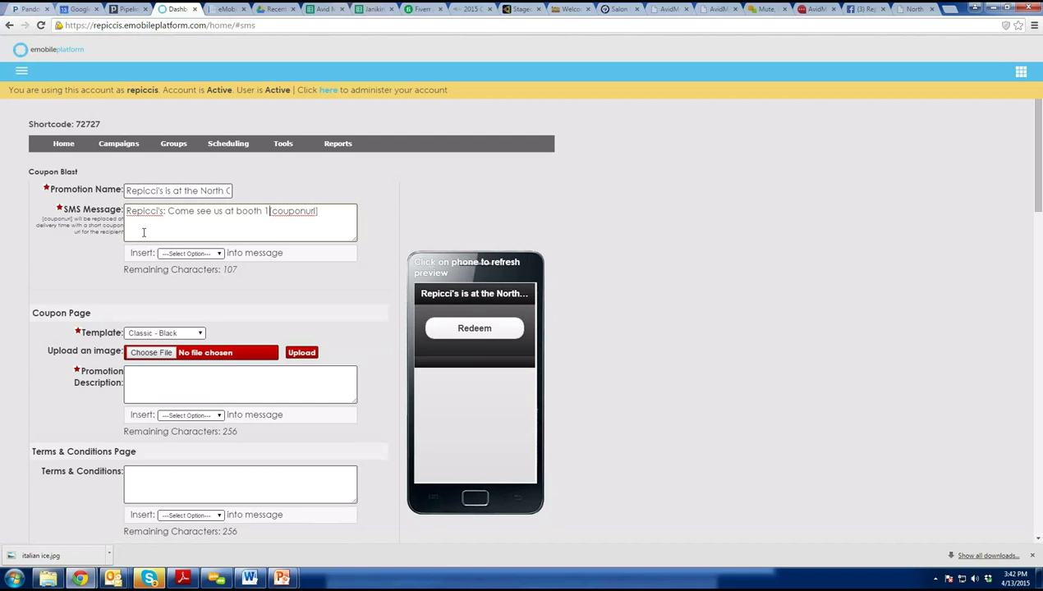
pyautogui.write(' and rece')
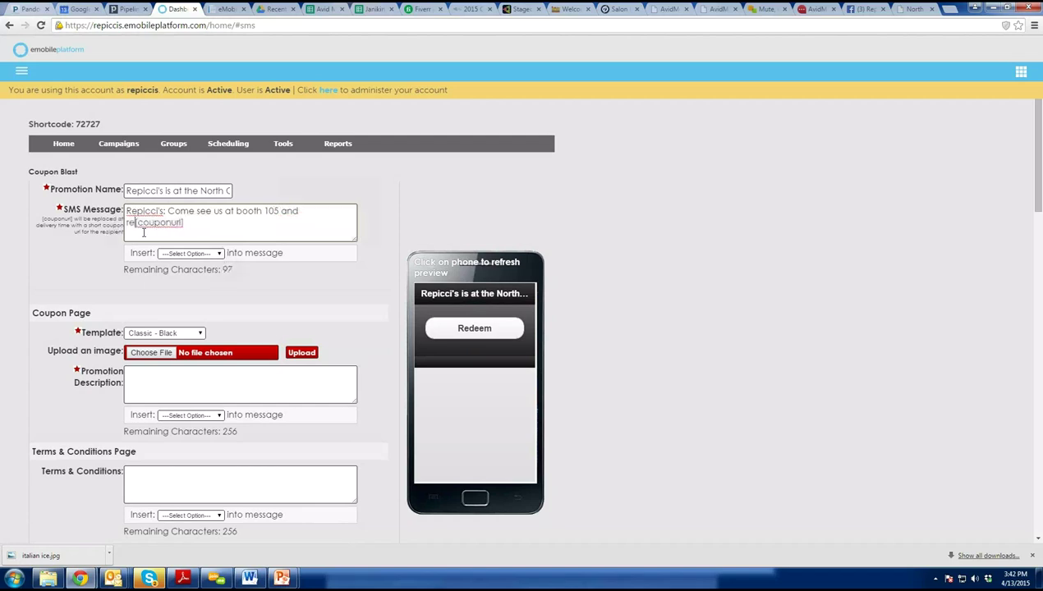
pyautogui.write('ive ')
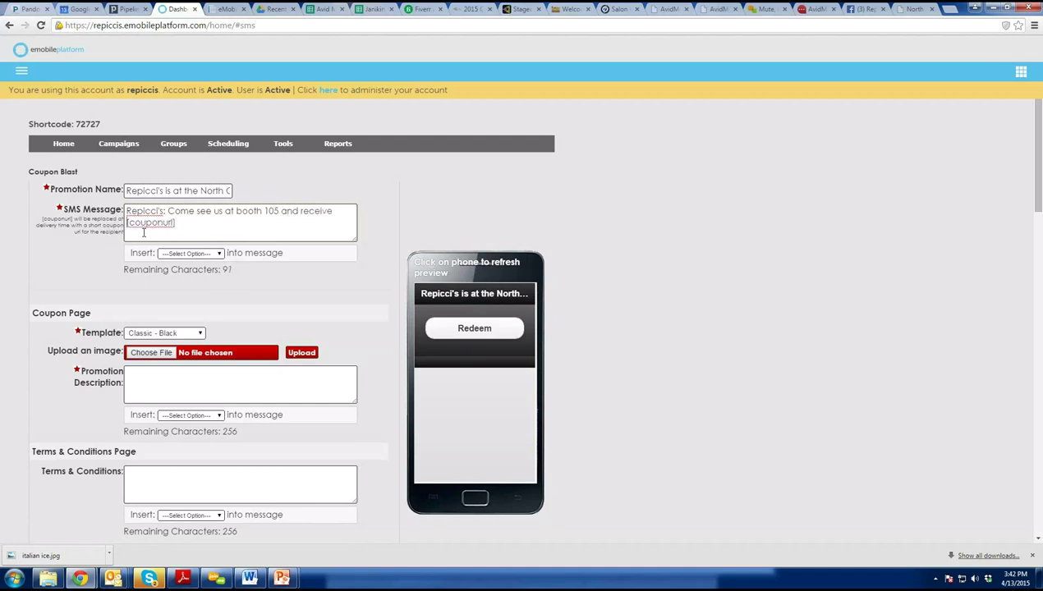
pyautogui.write('$1 off purchase. ')
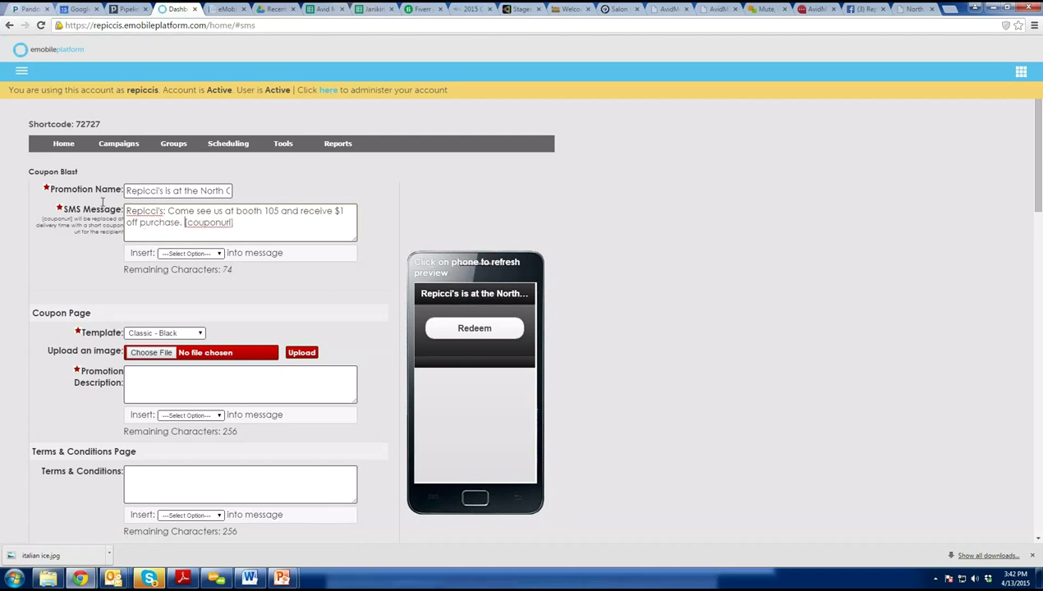
pyautogui.write('Click here to redeem')
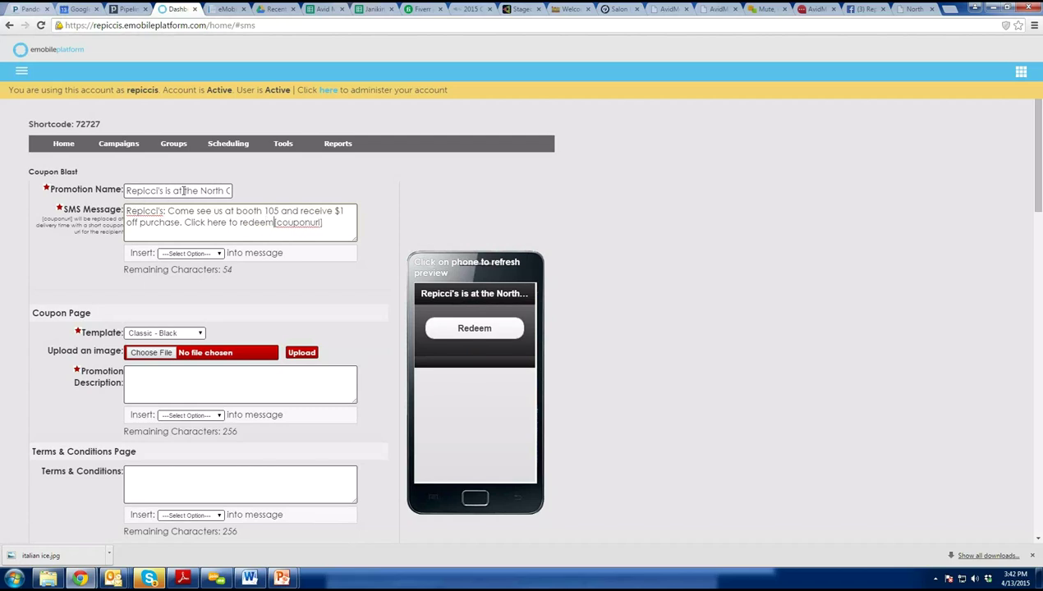
pyautogui.write(' [couponurl] Valid th')
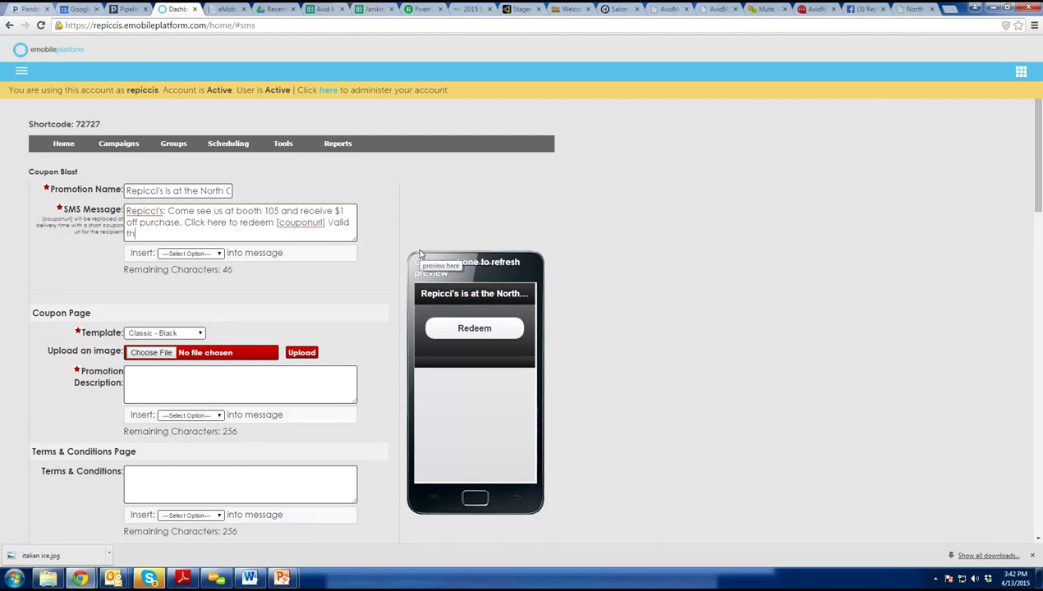
pyautogui.write('is weekend only. Reply')
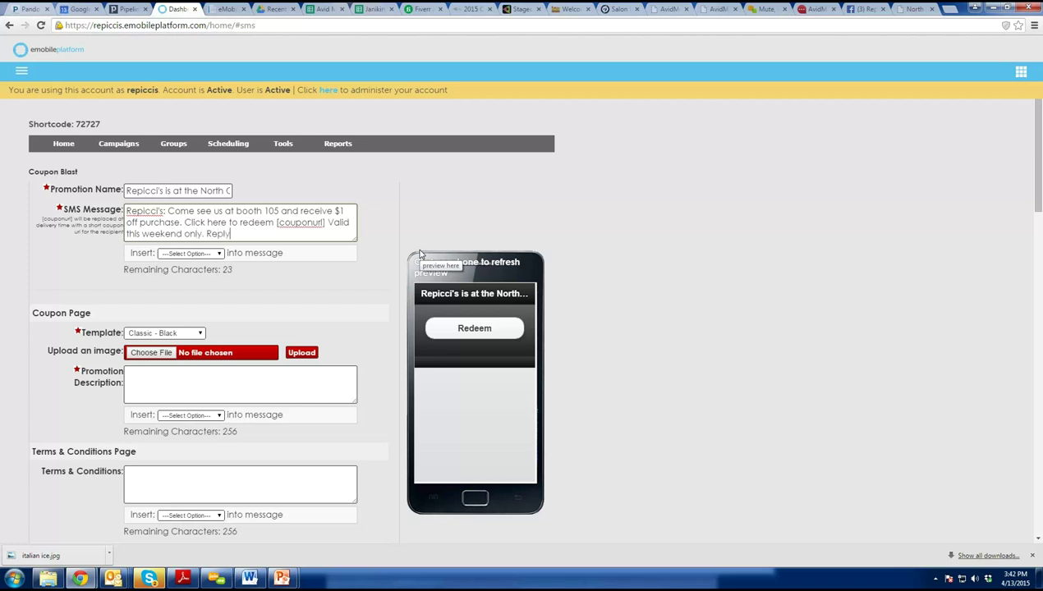
pyautogui.write(' HELP for help STO')
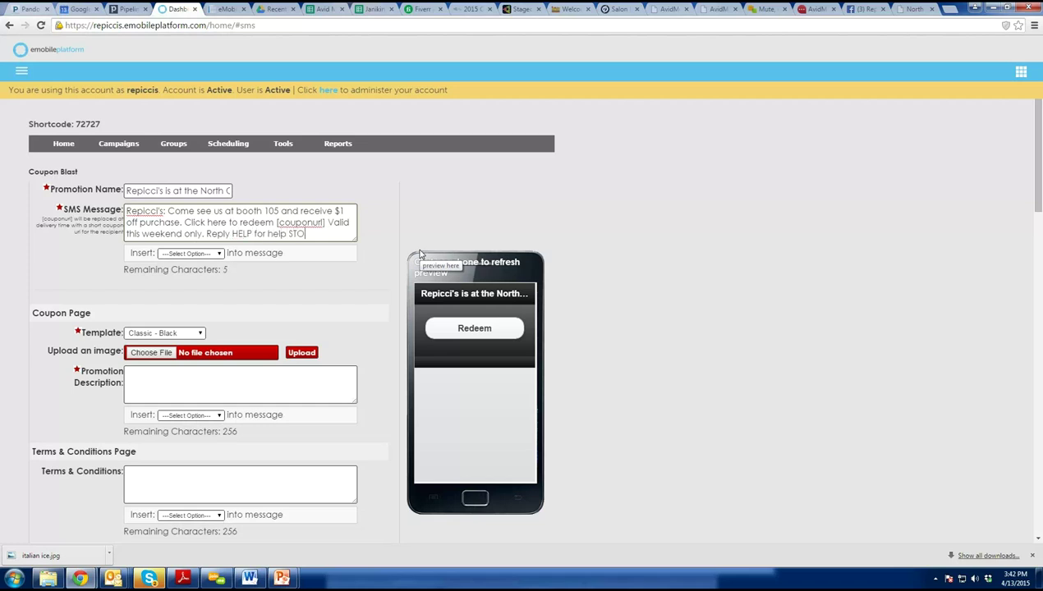
pyautogui.write('P2end')
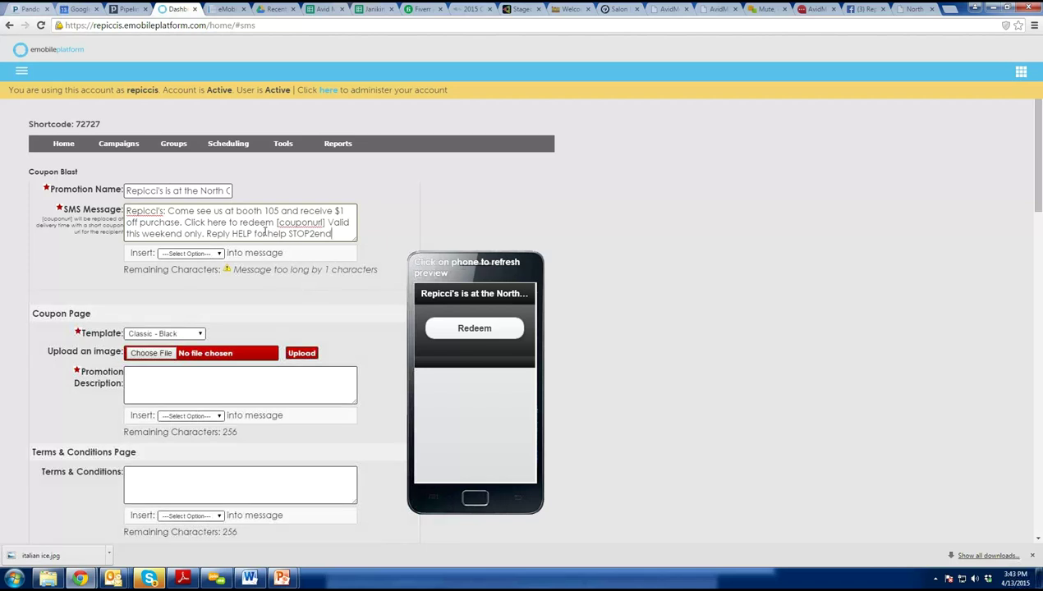
# Shorten the message by replacing 'for' with '4'.
pyautogui.click(268, 238)
pyautogui.press('BackSpace')
pyautogui.press('BackSpace')
pyautogui.press('BackSpace')
pyautogui.press('BackSpace')
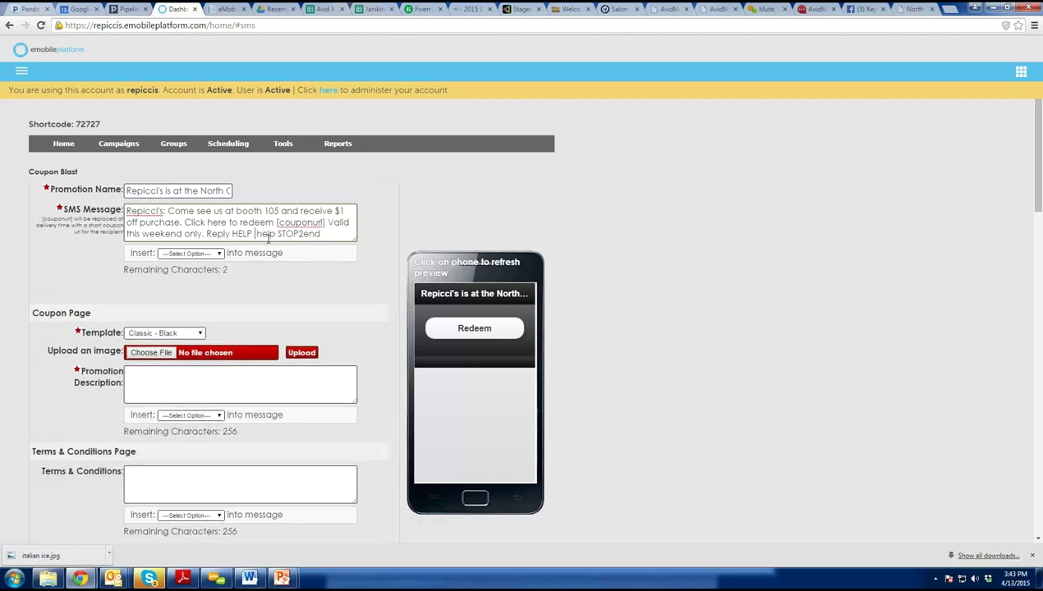
pyautogui.write('4')
pyautogui.press('BackSpace')
# Change 'Click here to redeem' to 'Click here:' before the coupon link.
pyautogui.moveTo(275, 223); pyautogui.dragTo(220, 223)
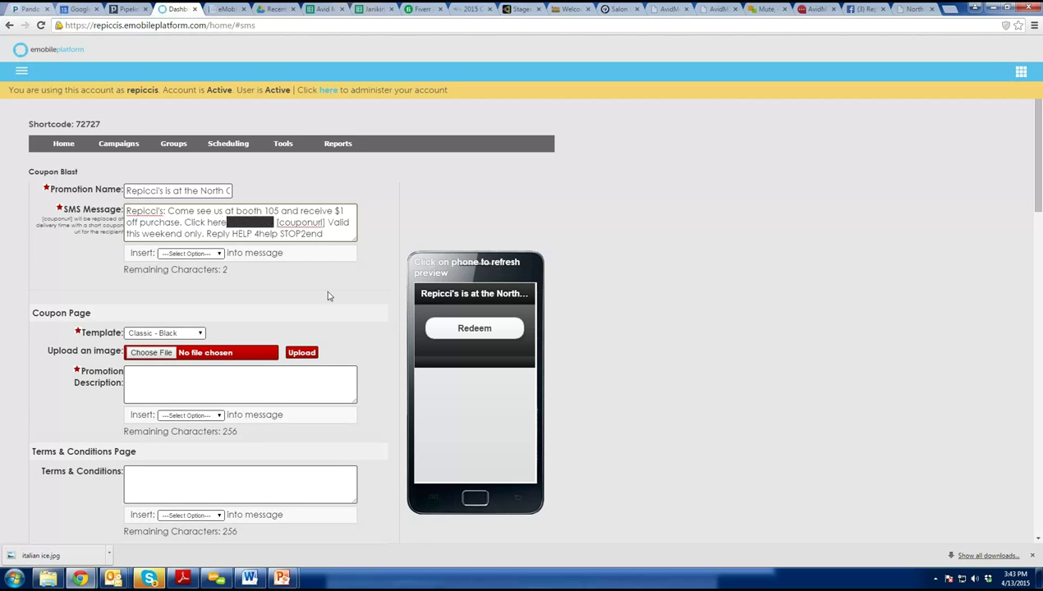
pyautogui.press('BackSpace')
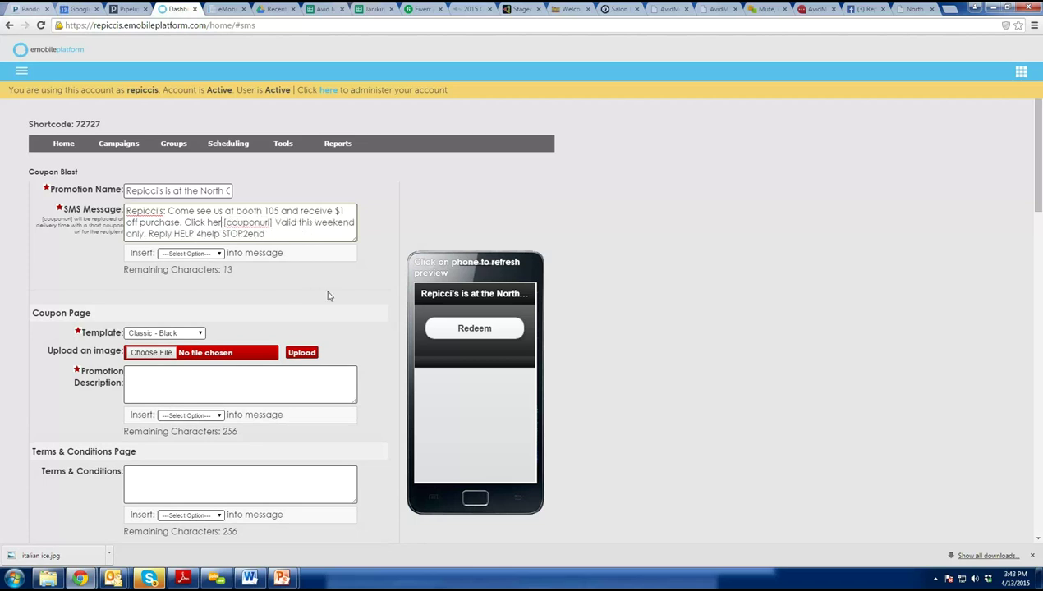
pyautogui.write('e')
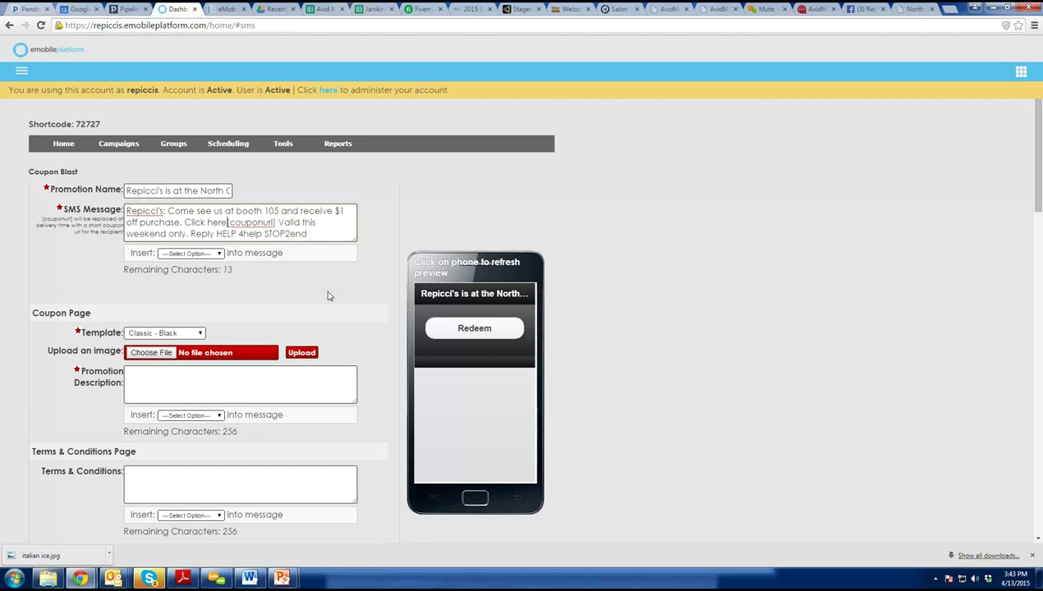
pyautogui.write(':')
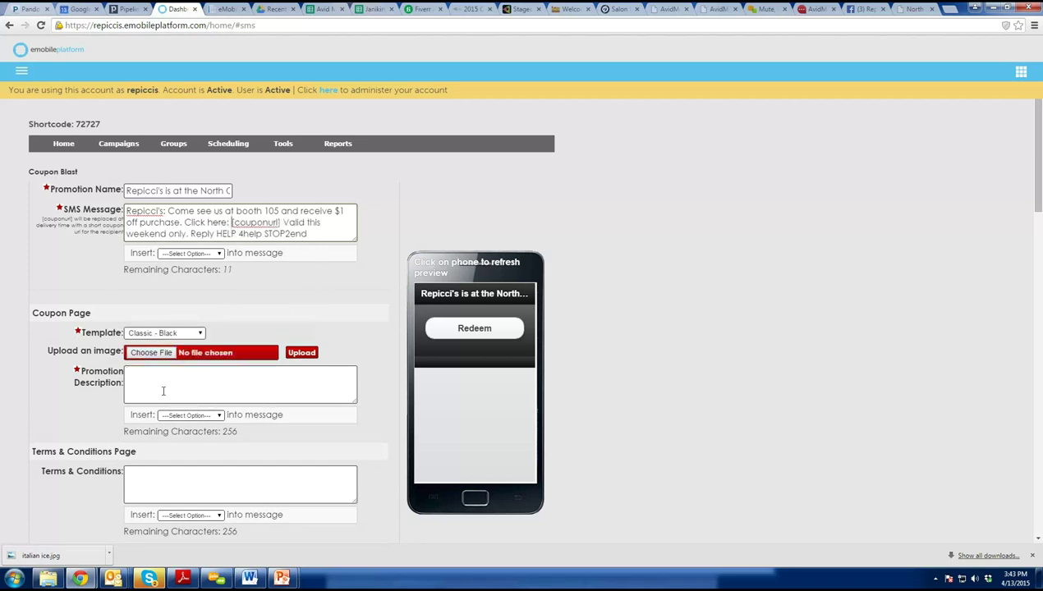
pyautogui.click(302, 355)
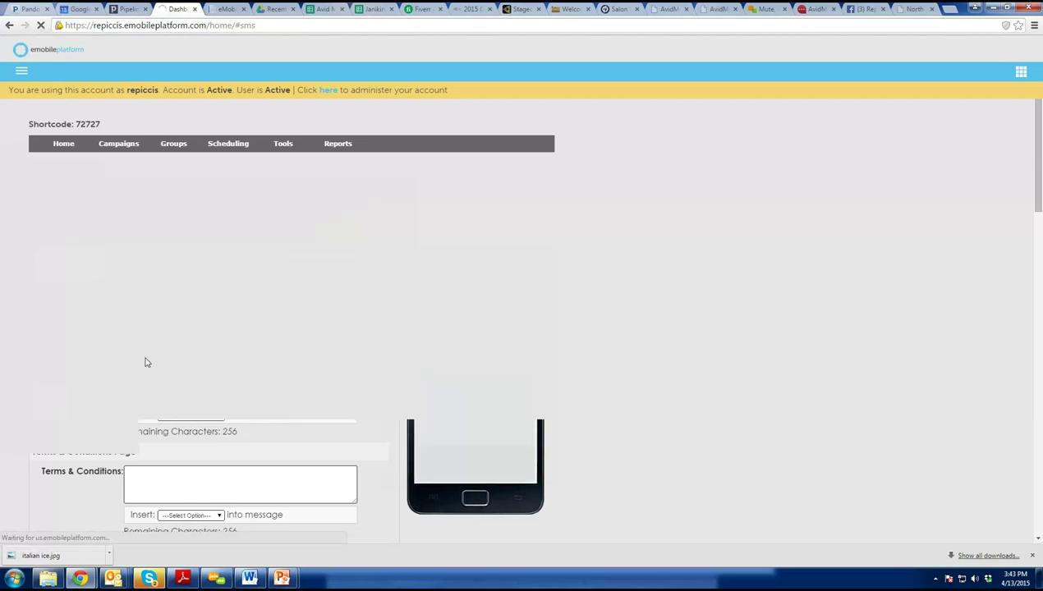
# Choose italian ice.jpg from Documents, found by searching 'ital', as the coupon page image.
pyautogui.click(150, 353)
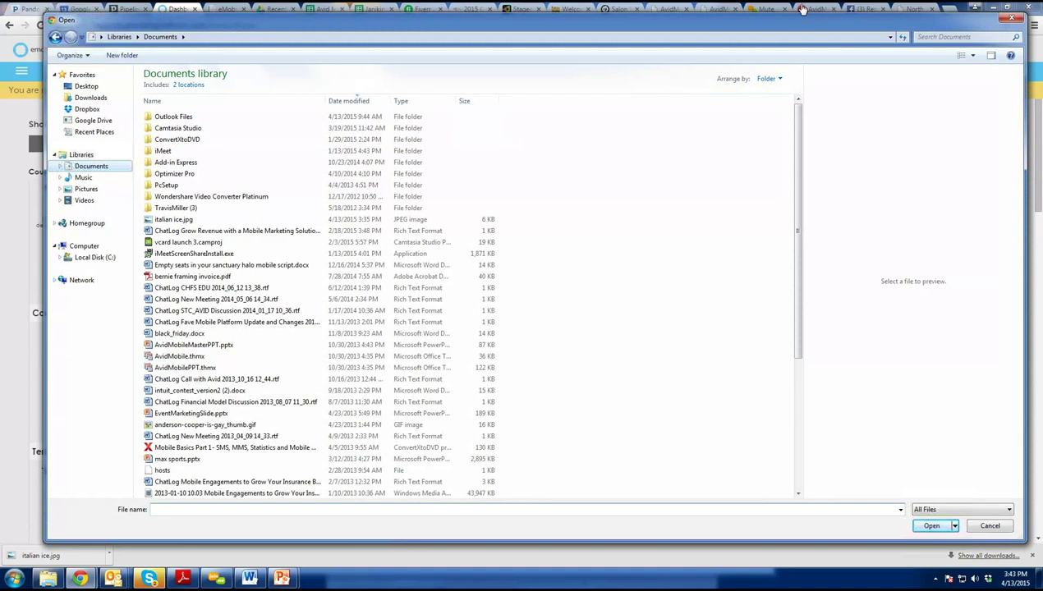
pyautogui.click(944, 37)
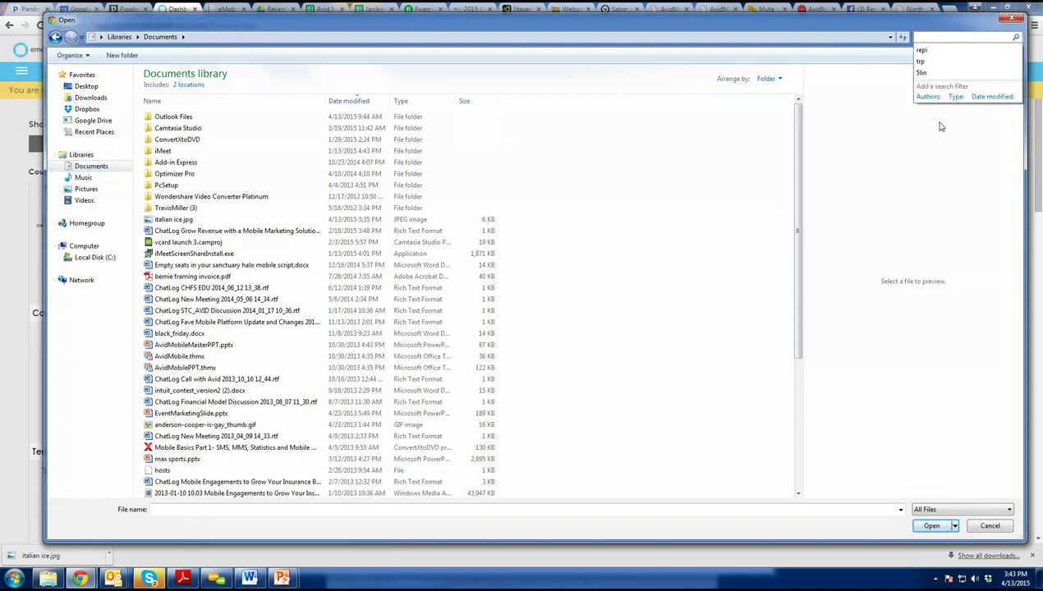
pyautogui.write('ital')
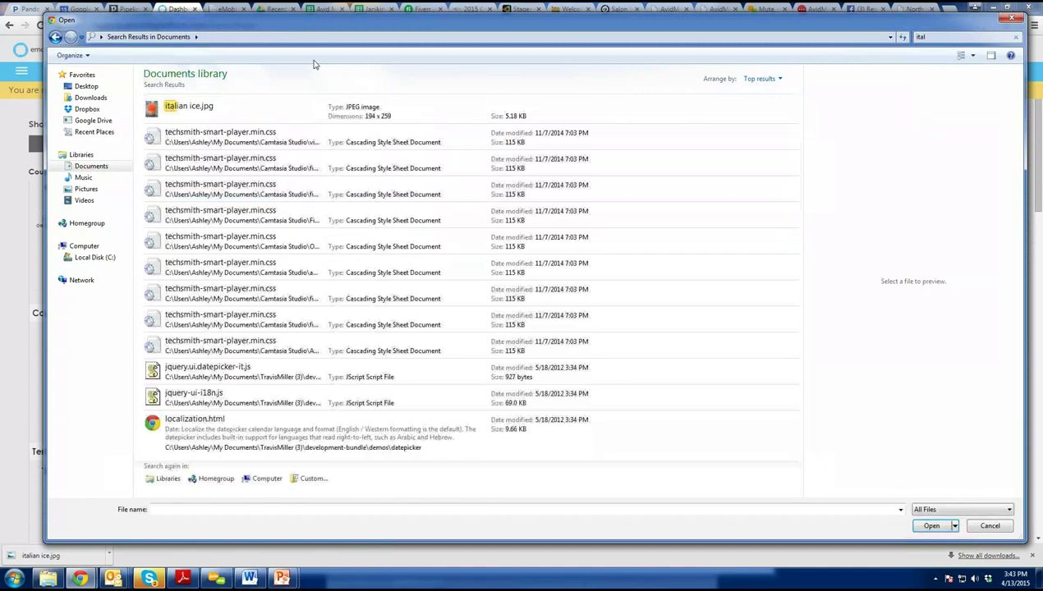
pyautogui.click(212, 111)
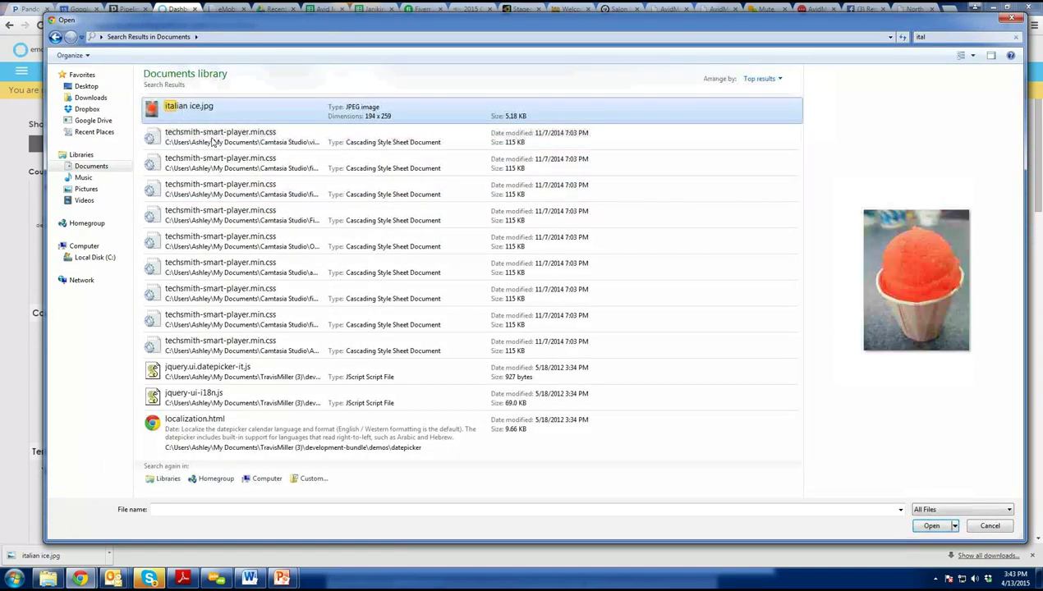
pyautogui.click(931, 526)
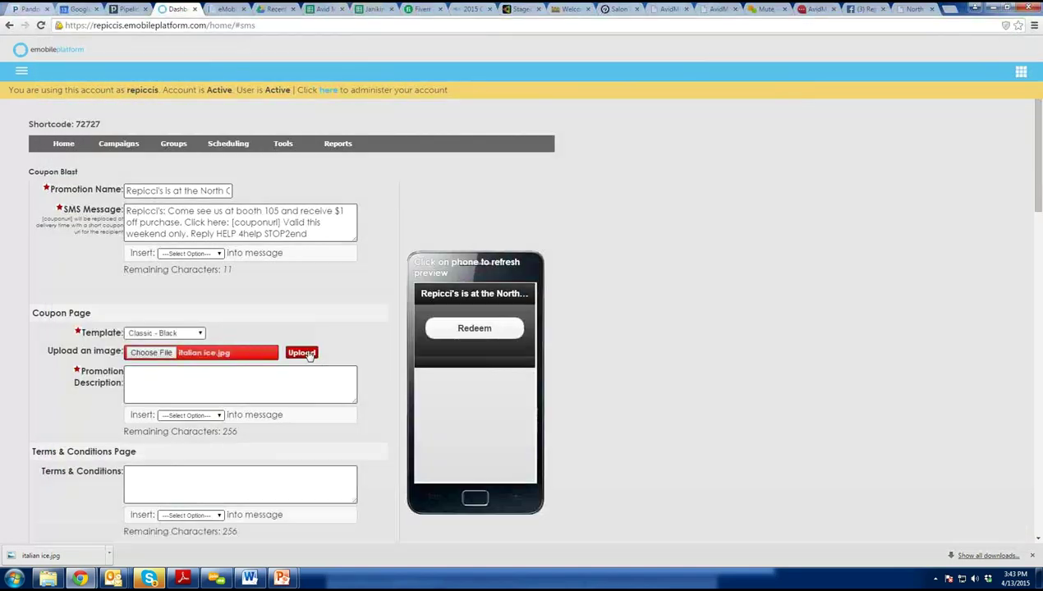
# Upload italian ice.jpg and set the description to 'Receive $1 off w/ purchase at the fair this weekend!'.
pyautogui.click(301, 354)
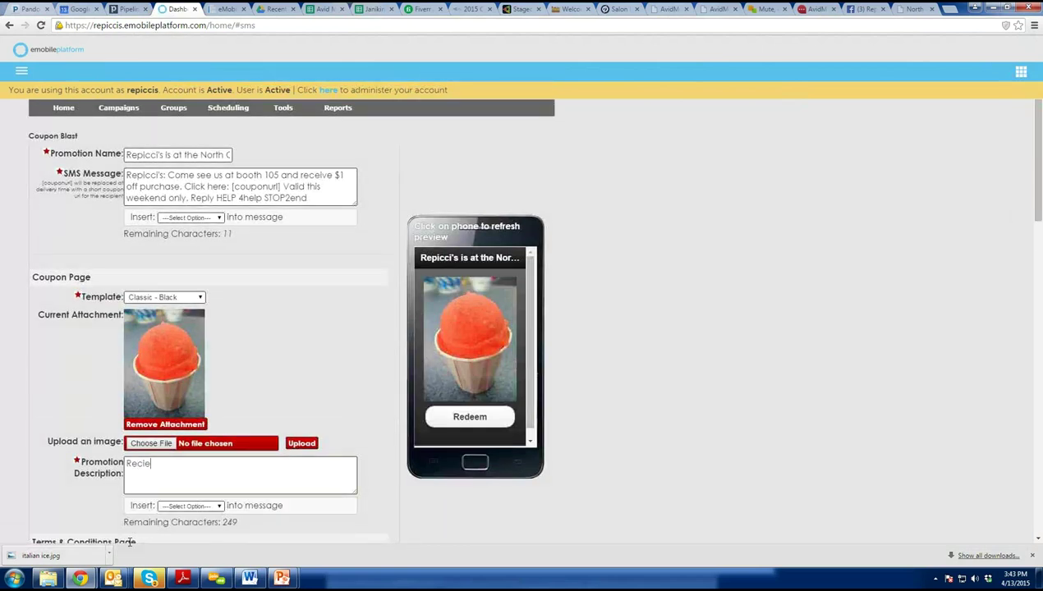
pyautogui.press('BackSpace')
pyautogui.press('BackSpace')
pyautogui.write('e $1 off w/ purchase')
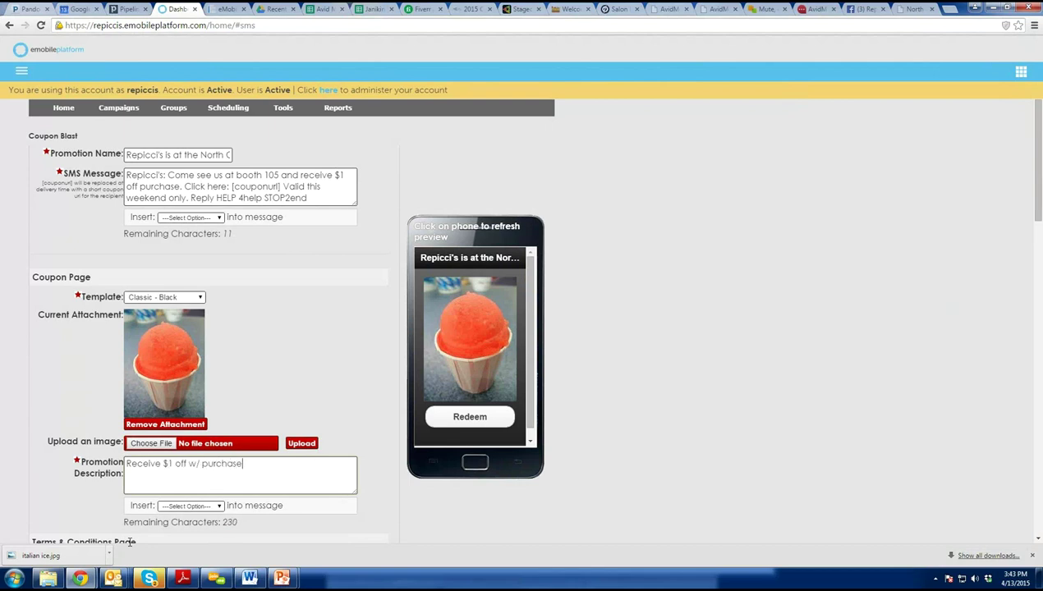
pyautogui.write(' at the fair this weekend!')
pyautogui.scroll(-2, 362, 415)
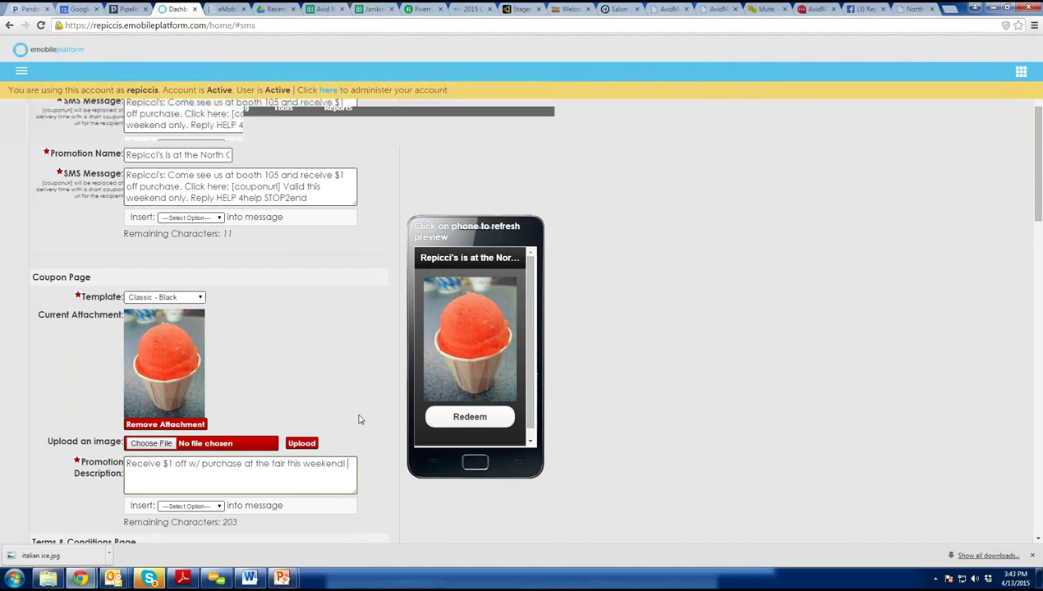
# Enter the terms 'Valid only this weekend (xx/xx/xx-xx/xx/xx)'.
pyautogui.click(148, 433)
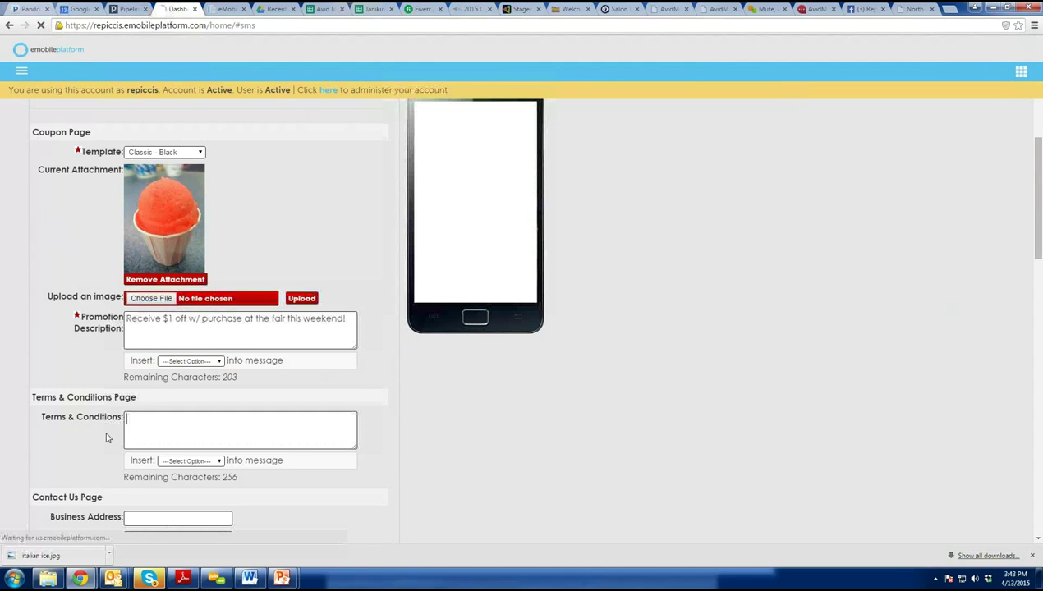
pyautogui.write('Valid only')
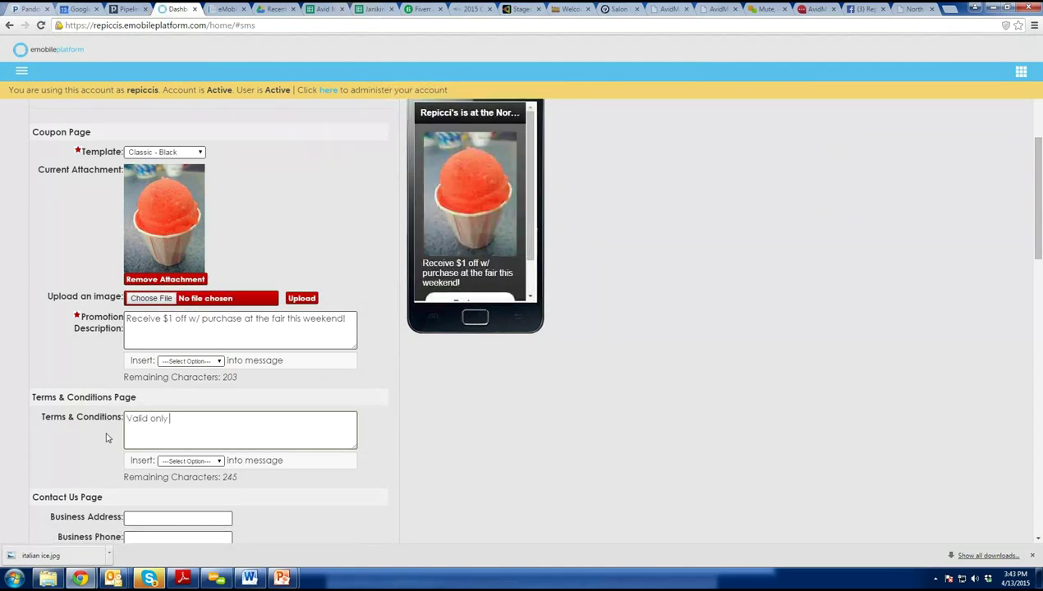
pyautogui.write(' this weekend')
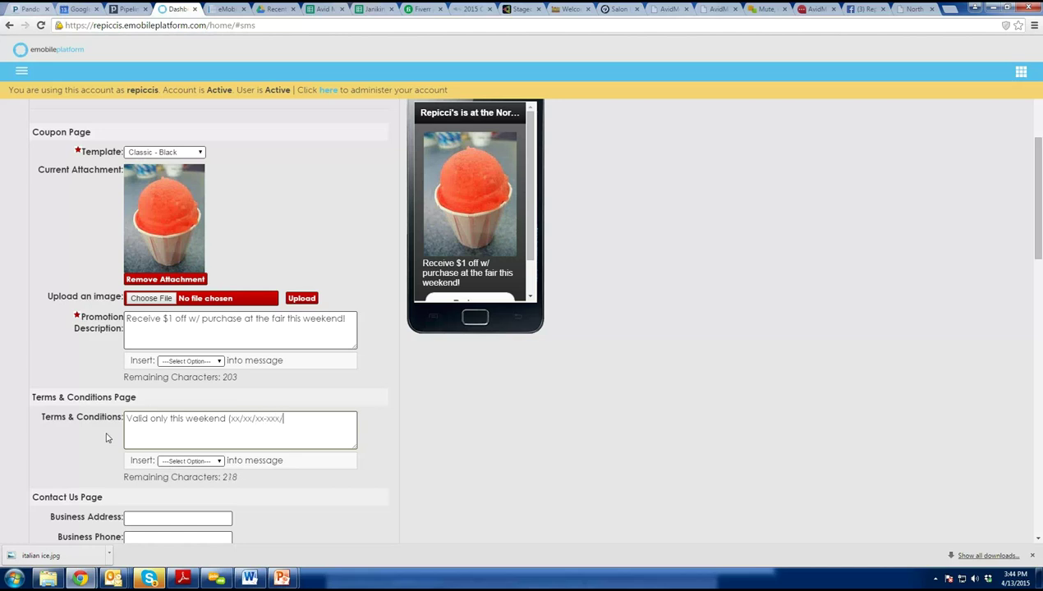
pyautogui.write('(xx/xx/xx-xx/xx/xx)')
# Enable Facebook and Twitter sharing and save the coupon campaign.
pyautogui.scroll(-1, 367, 397)
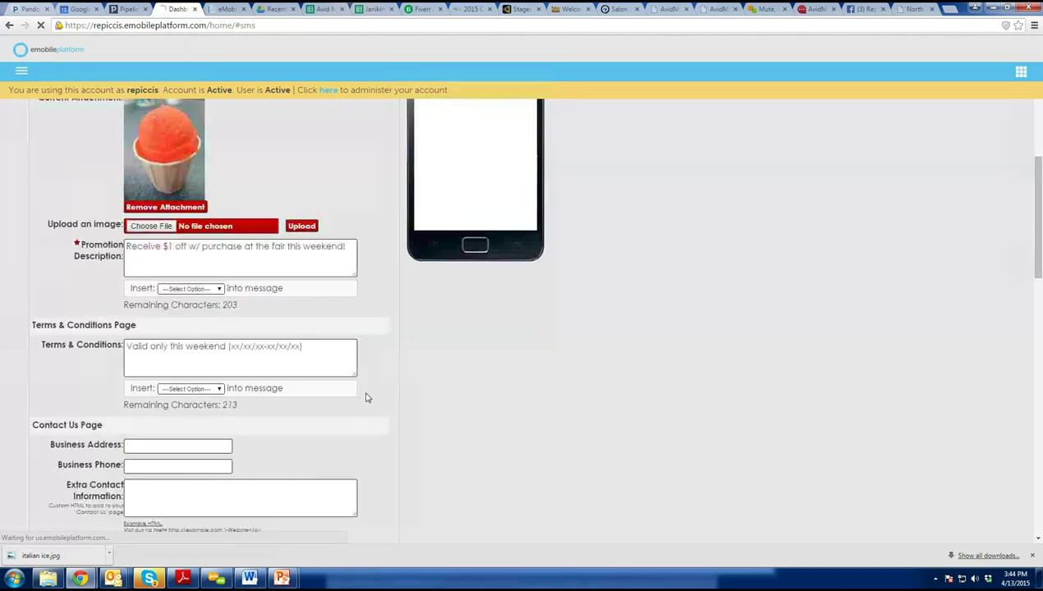
pyautogui.scroll(-1, 368, 397)
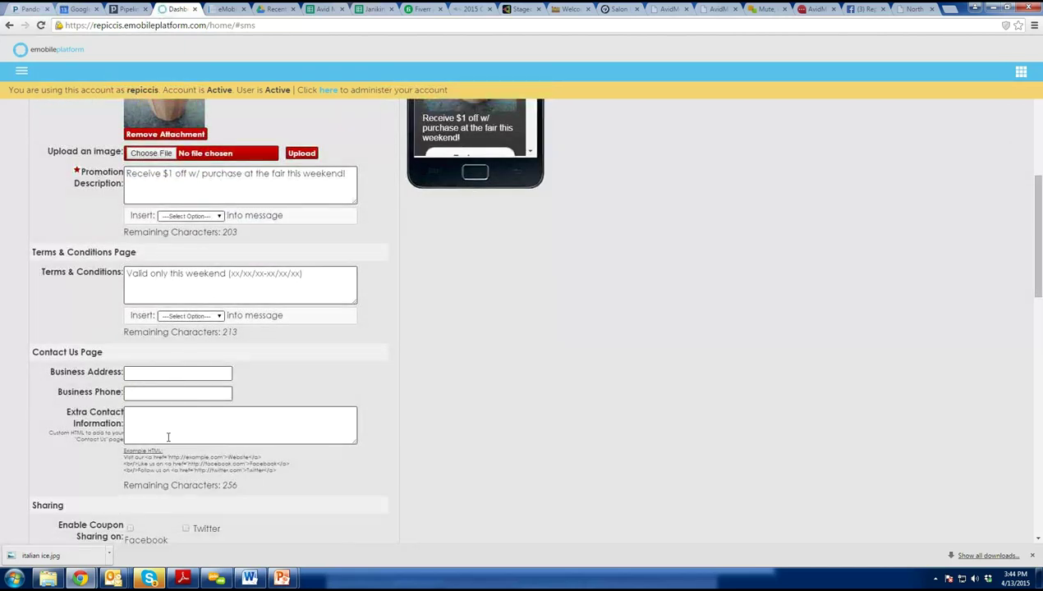
pyautogui.scroll(-3, 249, 331)
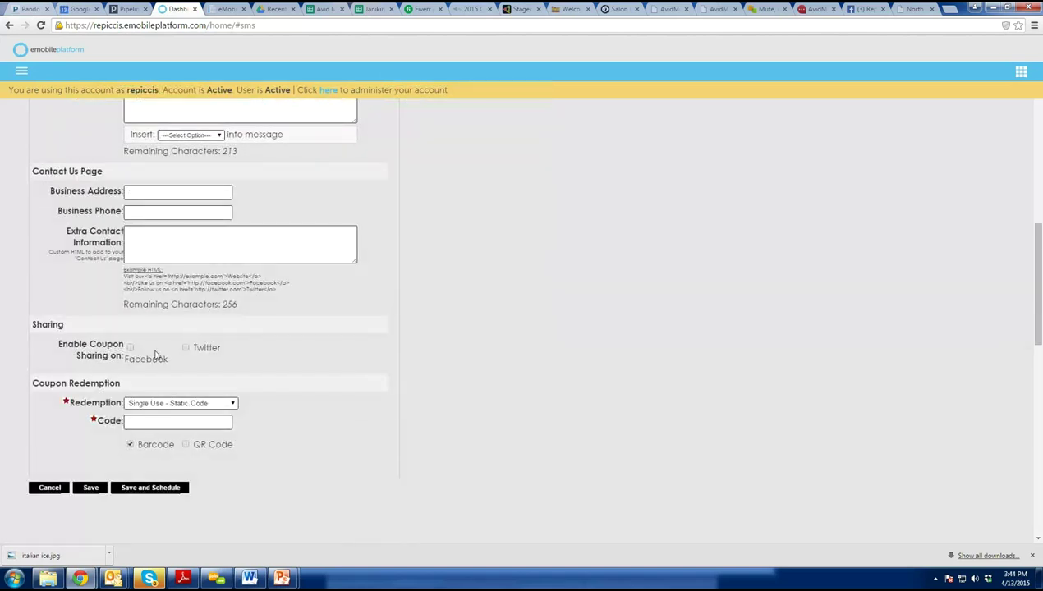
pyautogui.click(129, 348)
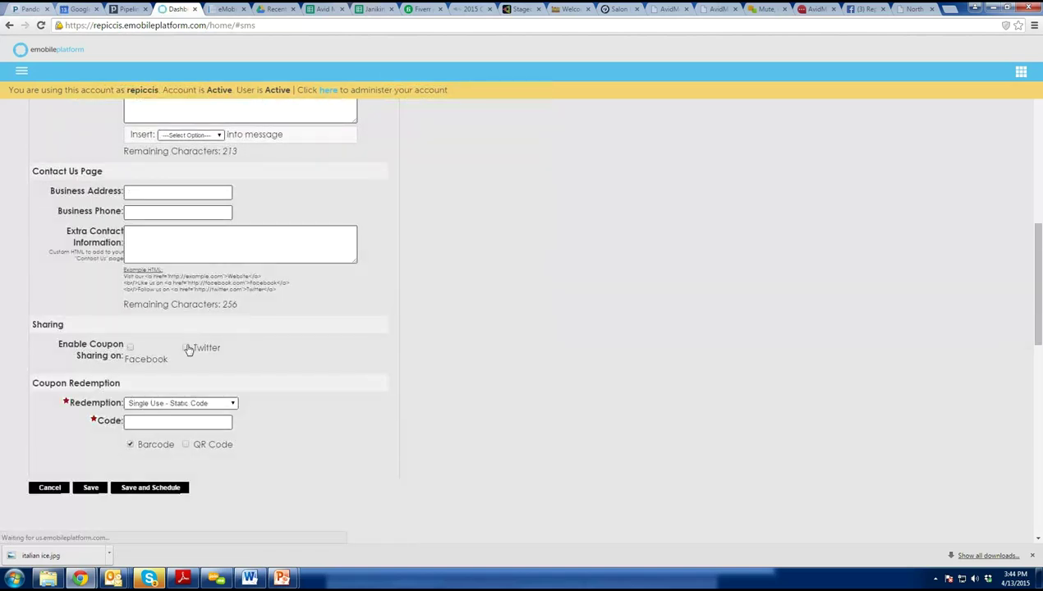
pyautogui.click(185, 348)
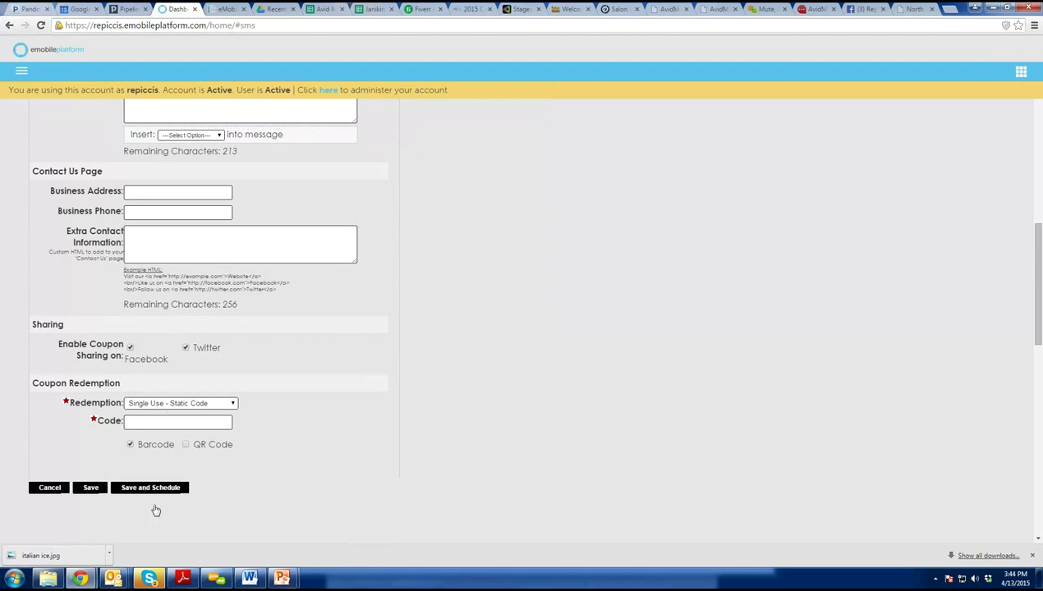
pyautogui.click(85, 489)
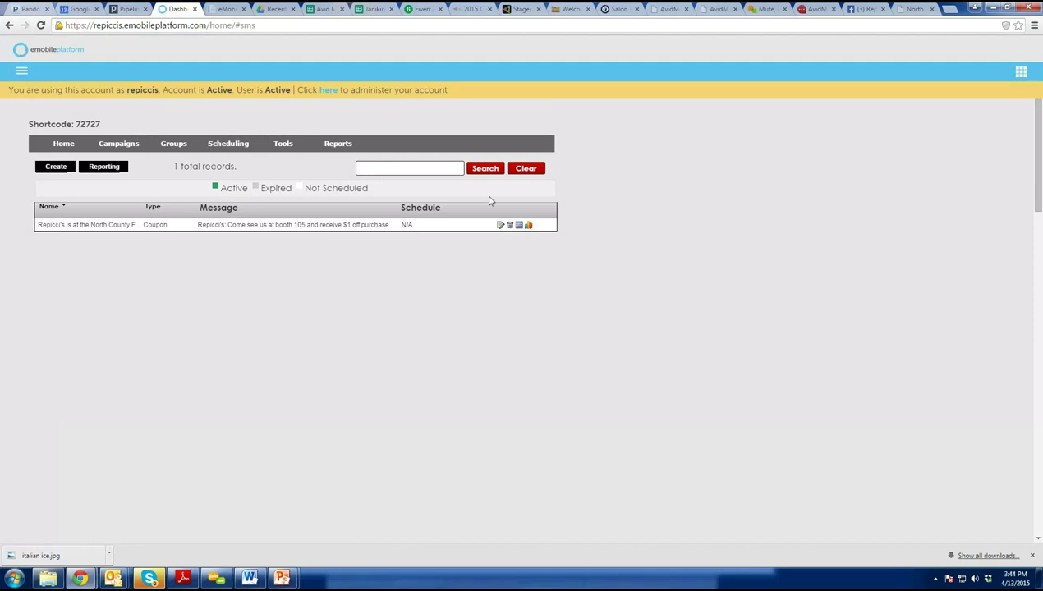
# Reopen the saved coupon campaign for editing.
pyautogui.click(499, 231)
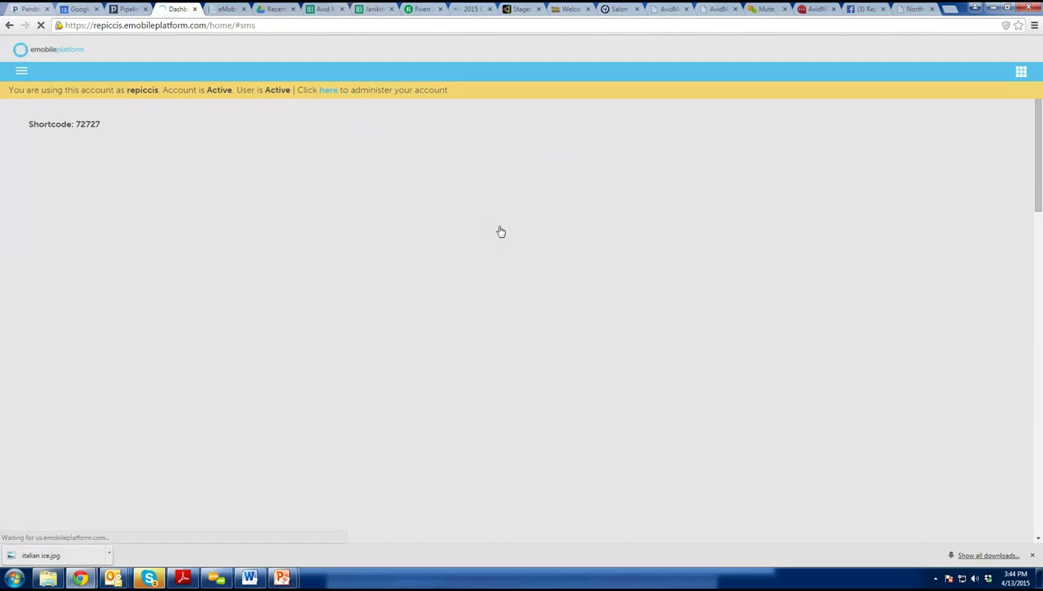
pyautogui.scroll(-2, 337, 325)
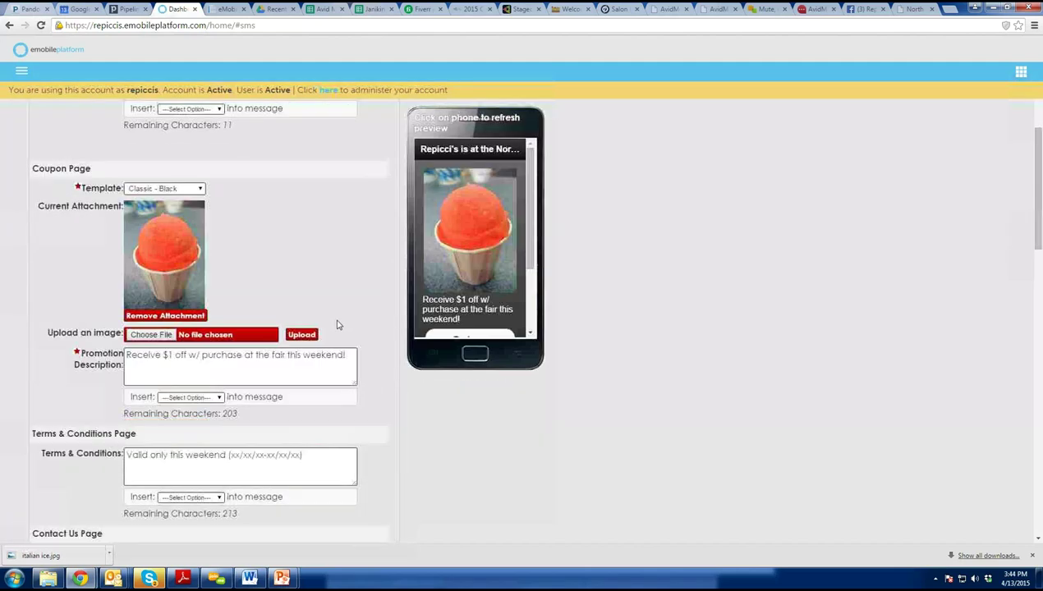
pyautogui.scroll(-10, 329, 345)
pyautogui.scroll(2, 193, 319)
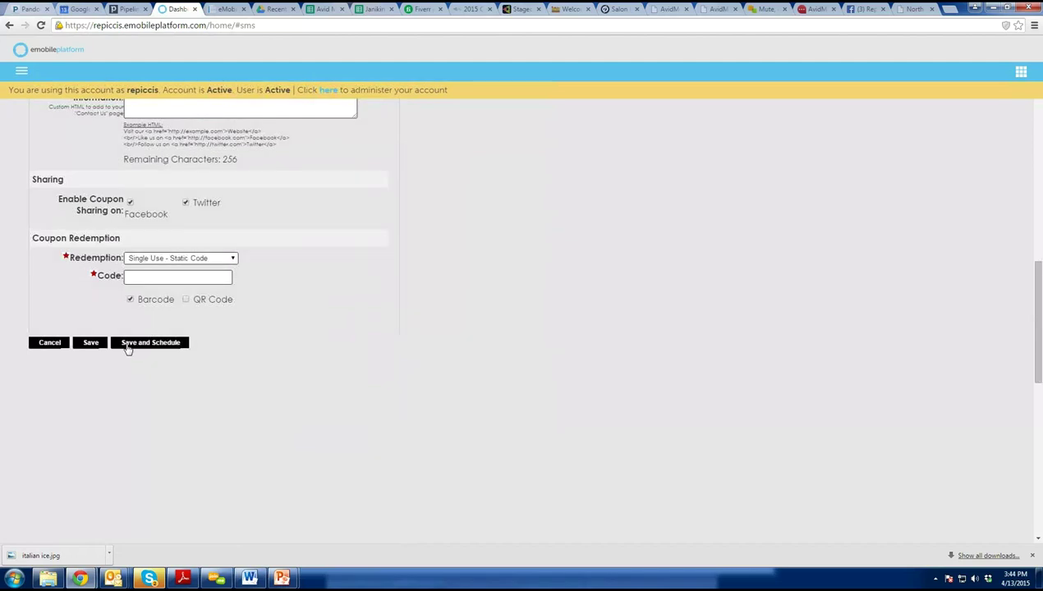
# Save the coupon and send a test blast to a test mobile number.
pyautogui.click(155, 343)
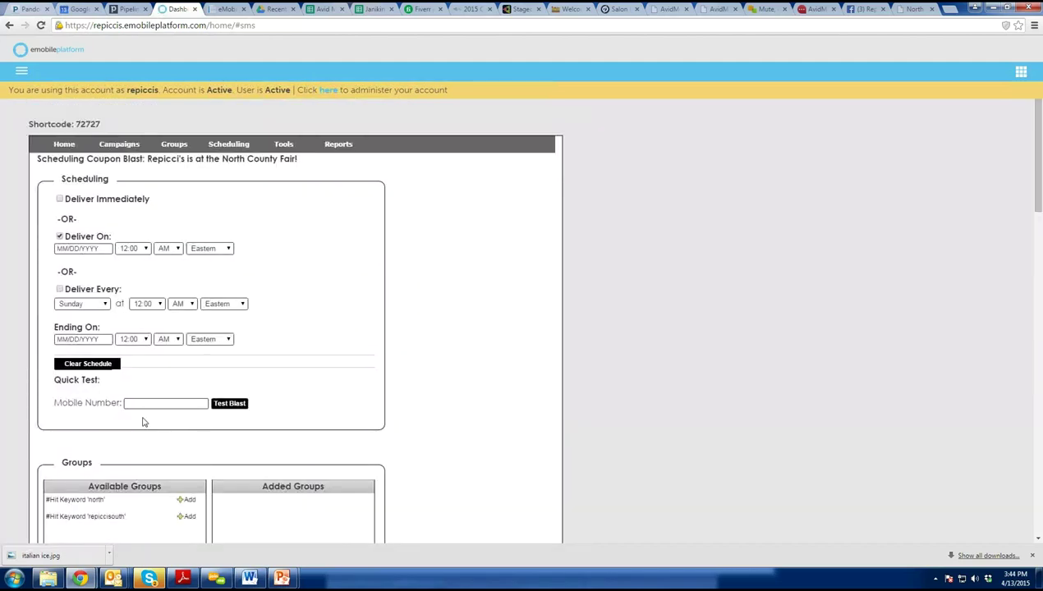
pyautogui.write('81652')
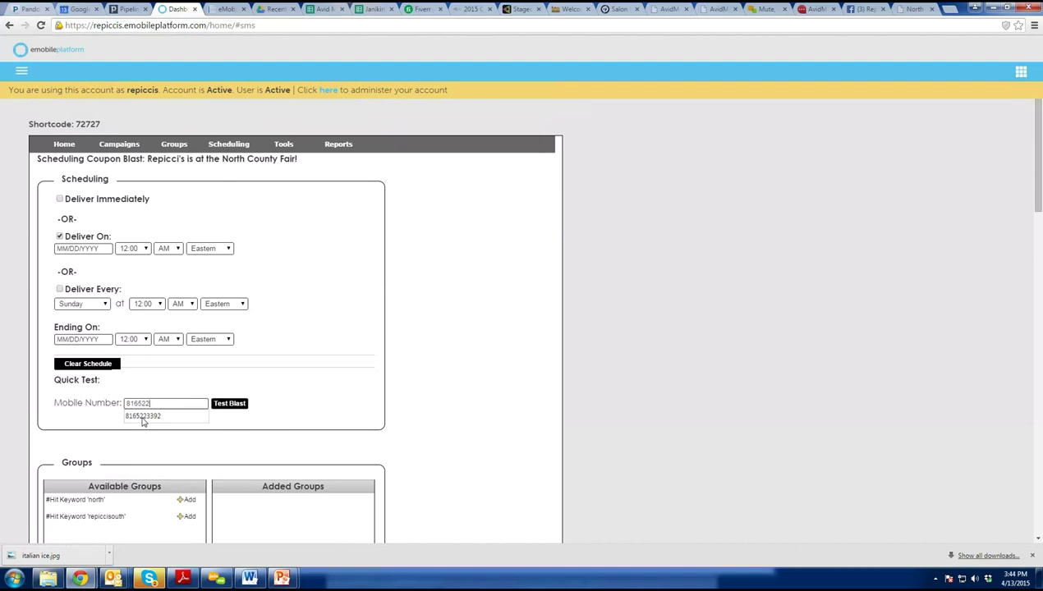
pyautogui.write('2')
pyautogui.click(172, 417)
pyautogui.click(231, 405)
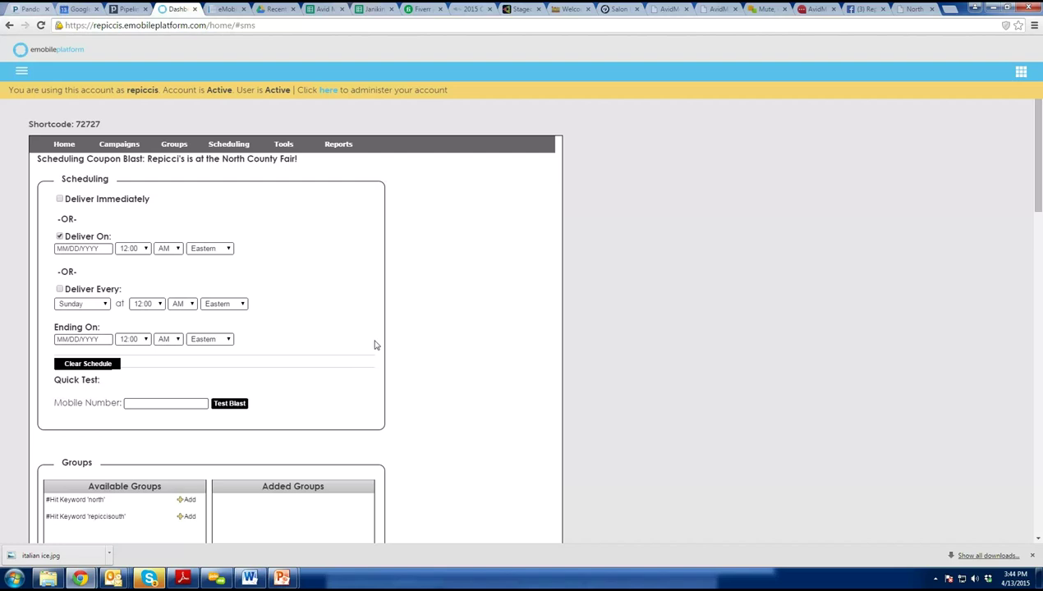
# Add the 'north' keyword group as recipients and attempt to launch.
pyautogui.click(190, 499)
pyautogui.scroll(-1, 268, 459)
pyautogui.scroll(-3, 271, 456)
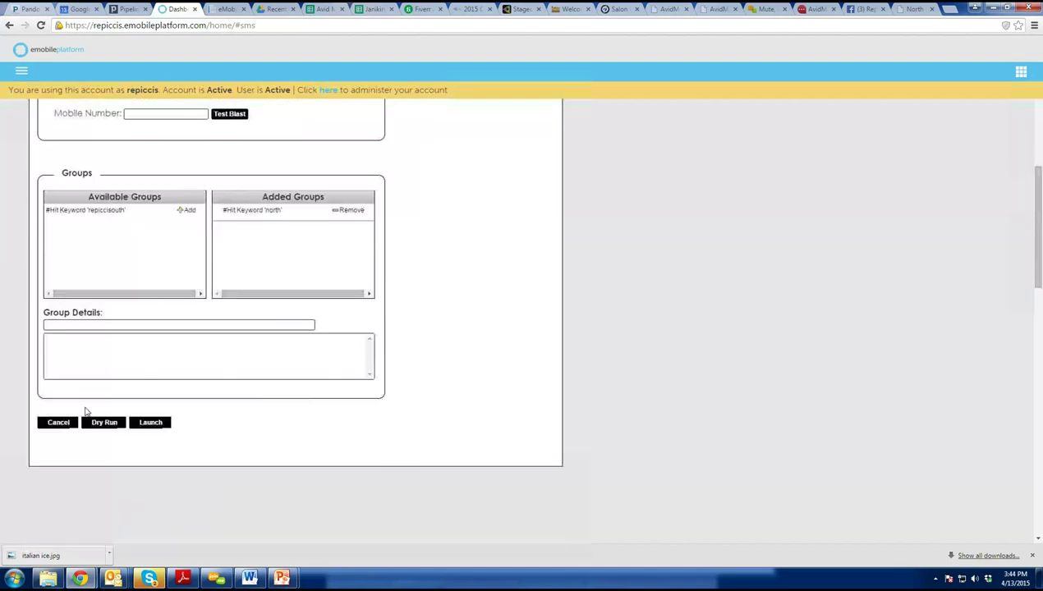
pyautogui.click(144, 422)
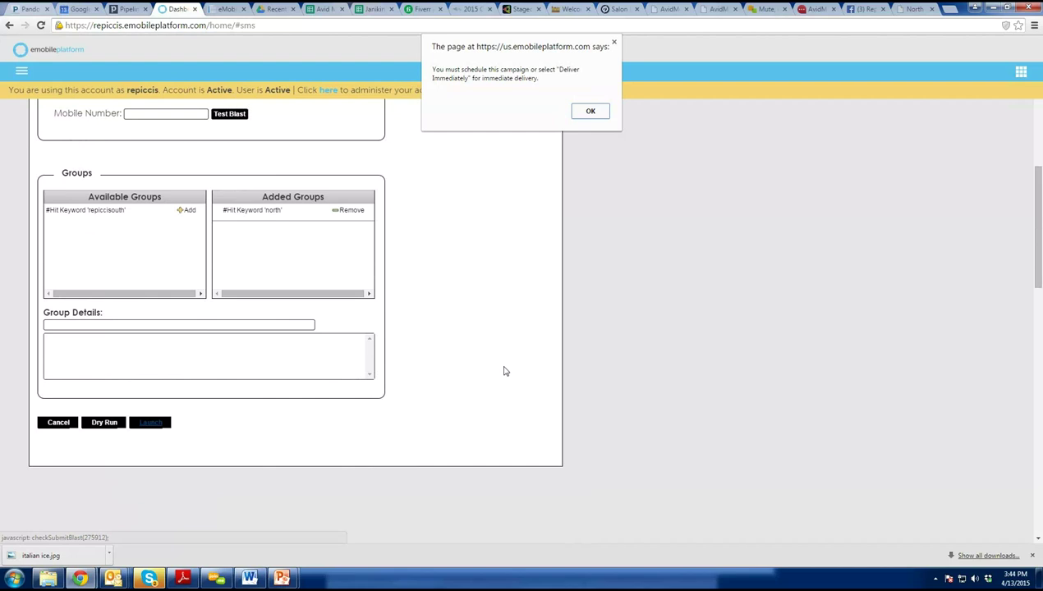
# Dismiss the scheduling warning, choose Deliver Immediately, and launch the coupon blast.
pyautogui.click(591, 112)
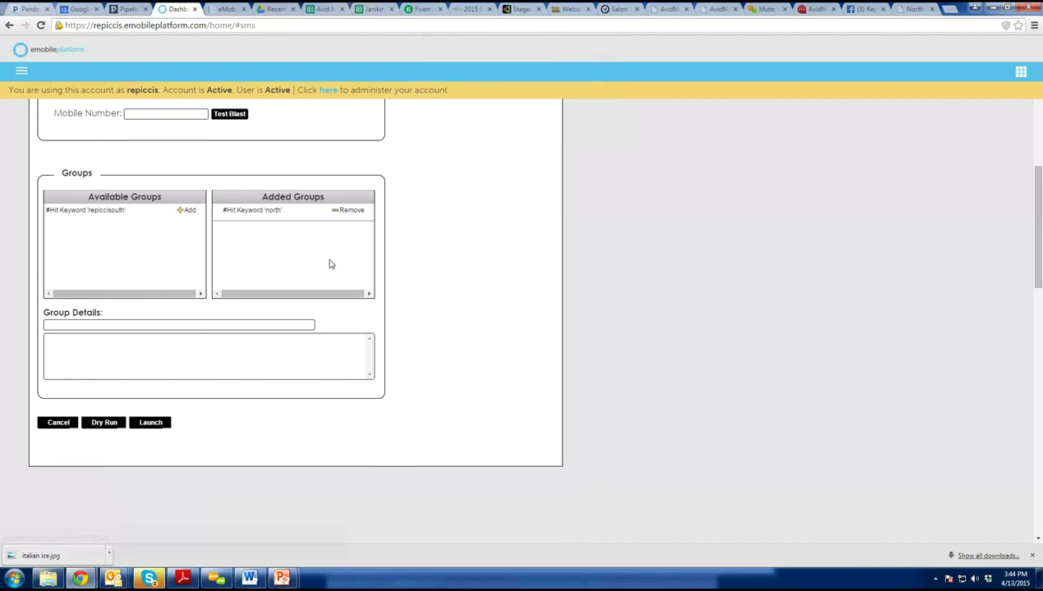
pyautogui.scroll(4, 329, 263)
pyautogui.click(59, 199)
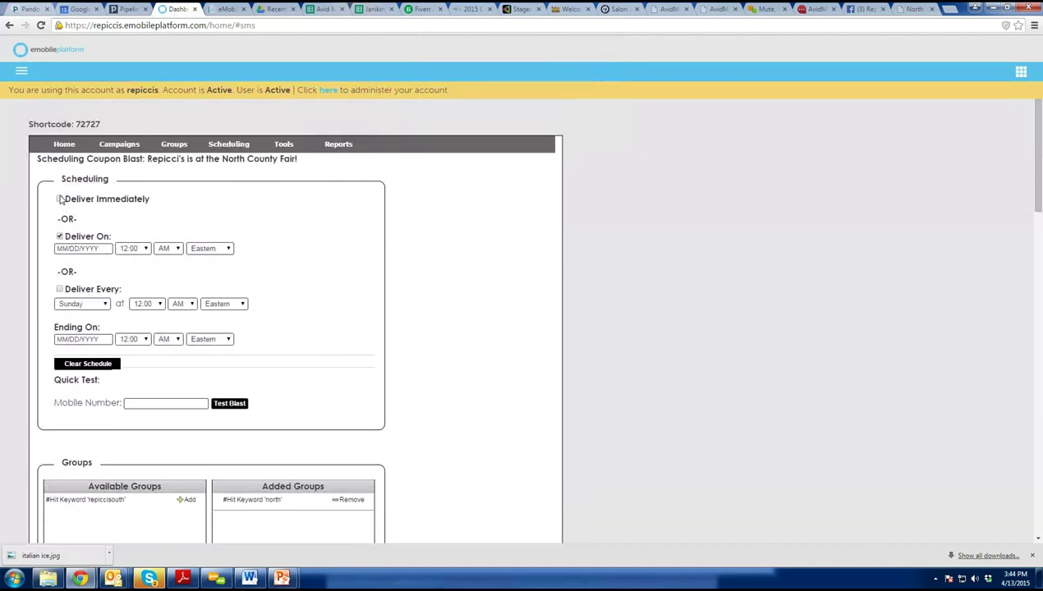
pyautogui.scroll(-7, 312, 300)
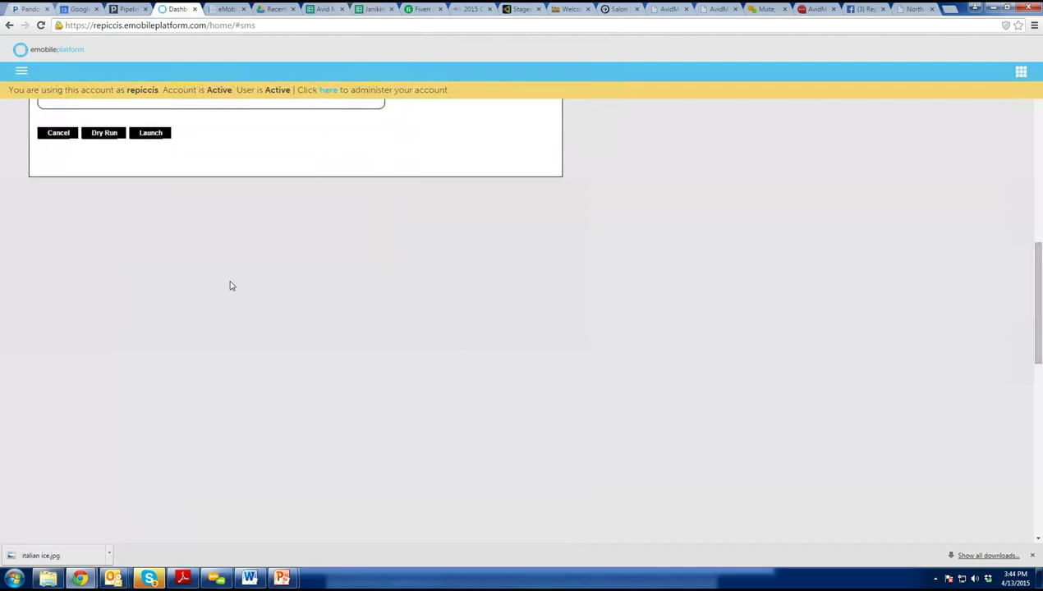
pyautogui.scroll(2, 228, 285)
pyautogui.click(158, 280)
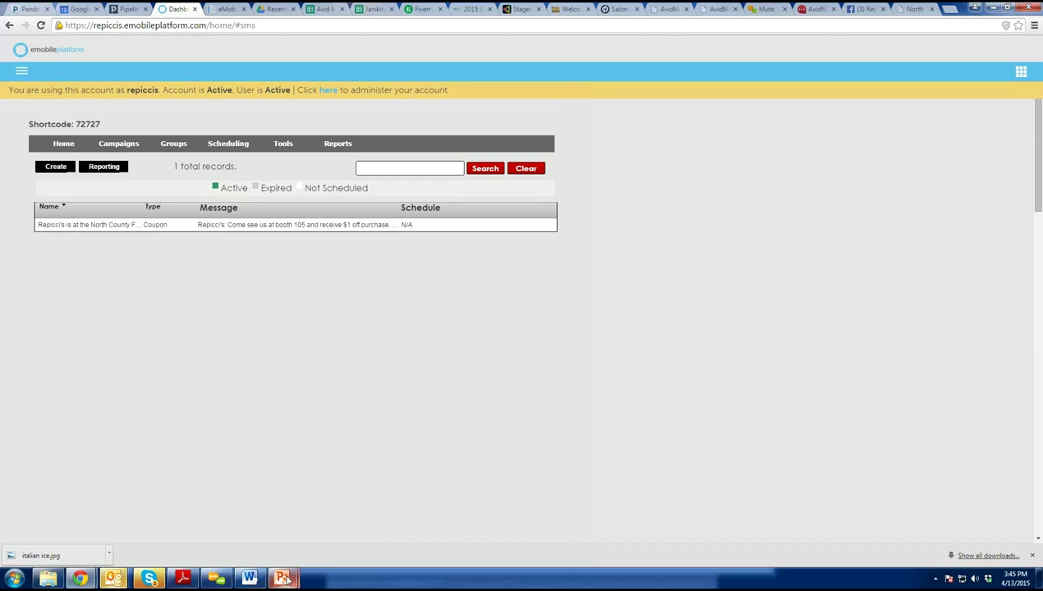
# Glance at the repiccis.pptx agenda slide, then open the eMobile dashboard's main menu.
pyautogui.moveTo(286, 580)
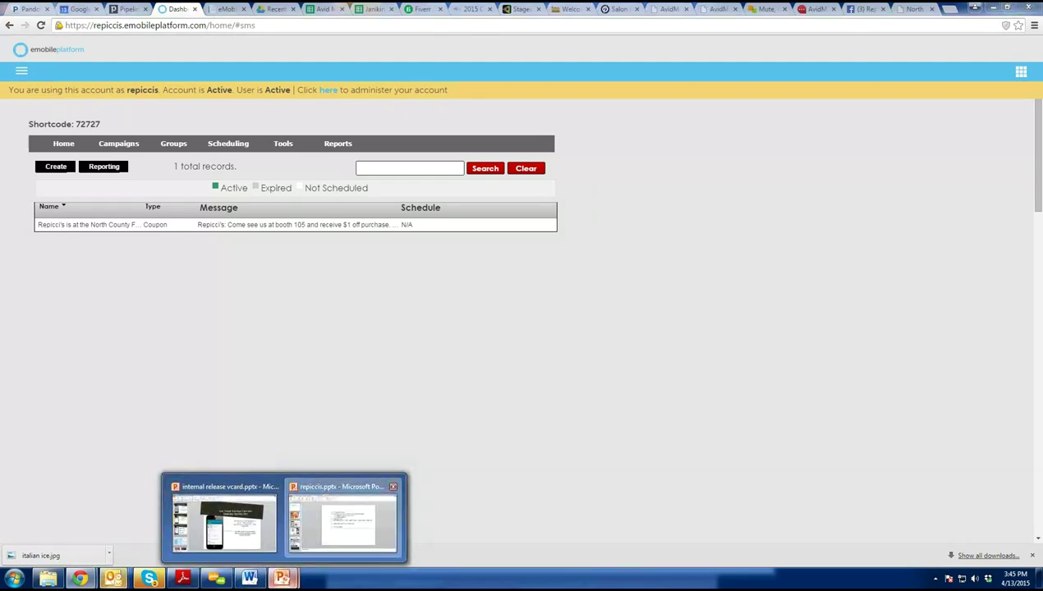
pyautogui.click(350, 509)
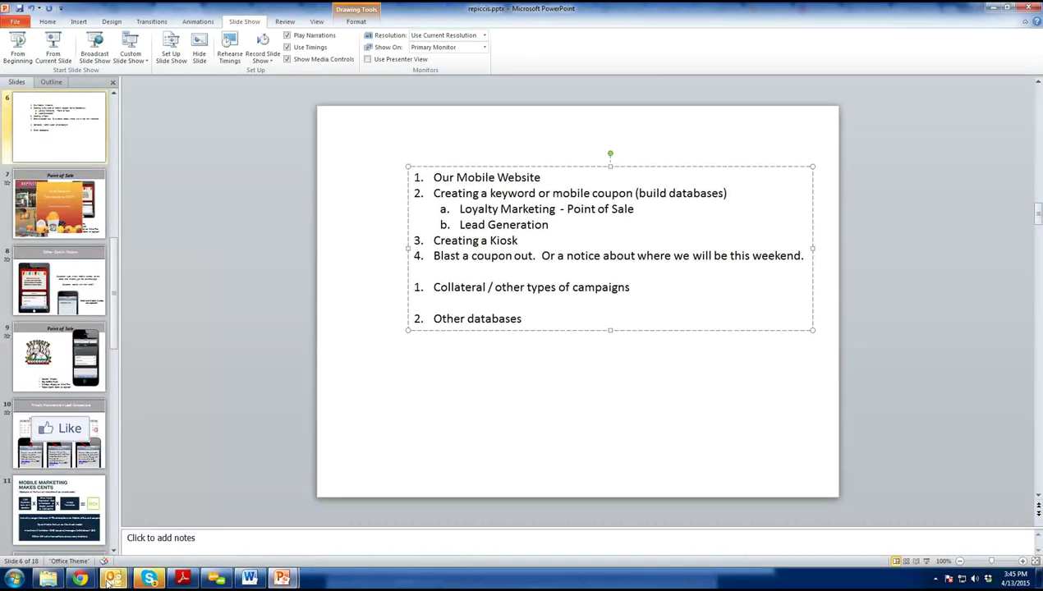
pyautogui.moveTo(80, 579)
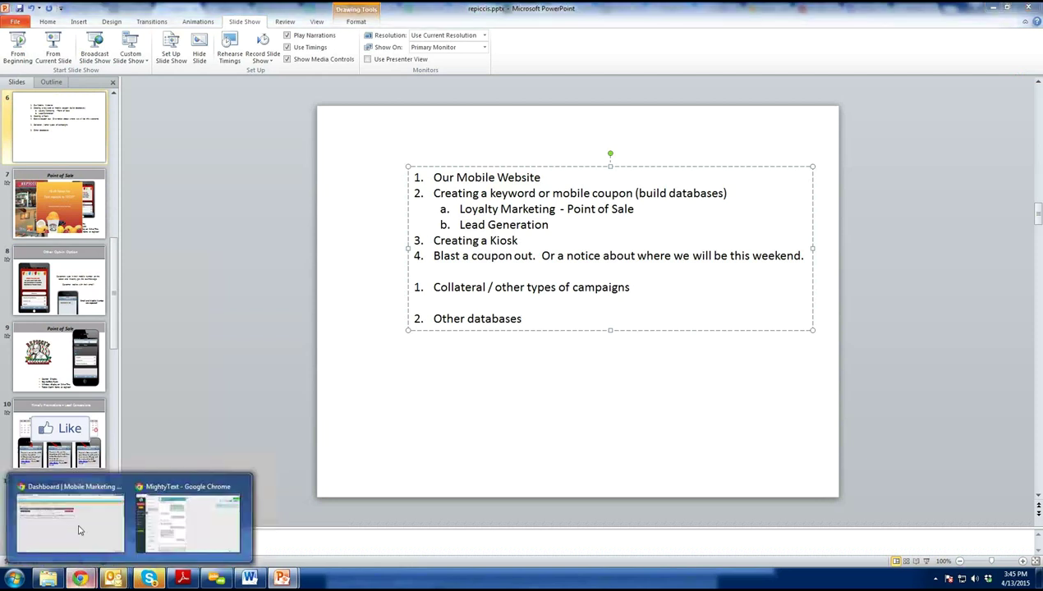
pyautogui.click(79, 531)
pyautogui.click(19, 73)
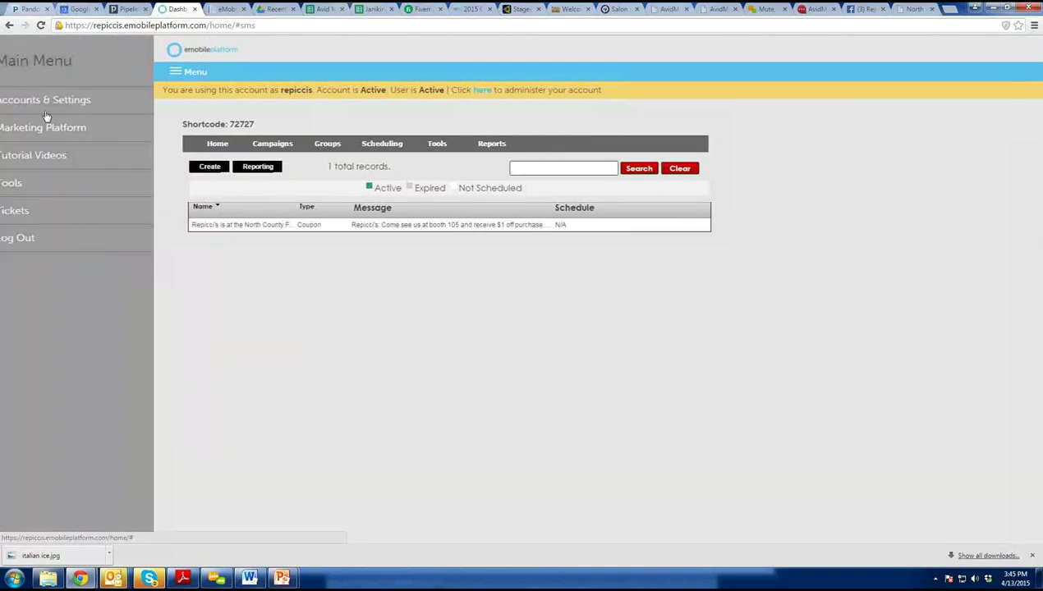
# Choose Tools > Mobile Websites so the side panel closes and the campaign list is at full width.
pyautogui.click(50, 181)
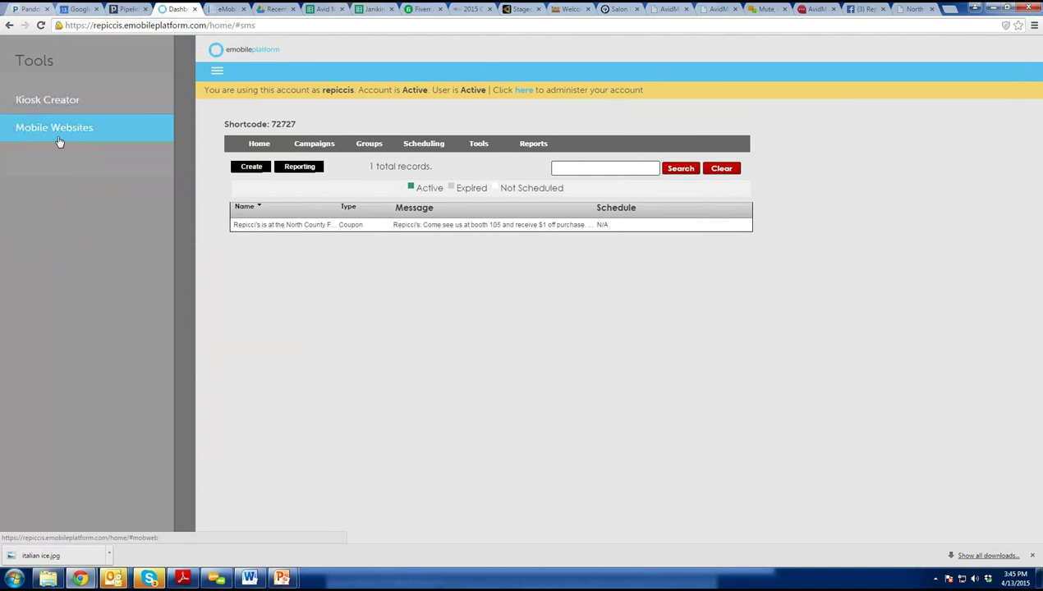
pyautogui.click(147, 177)
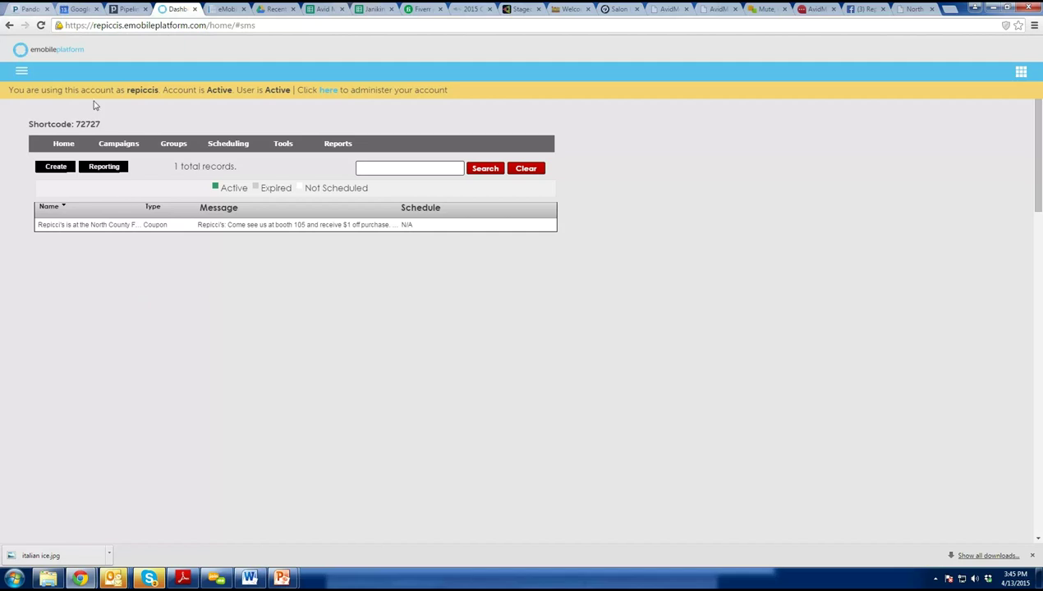
pyautogui.moveTo(119, 144)
pyautogui.moveTo(123, 179)
pyautogui.moveTo(282, 578)
pyautogui.click(345, 513)
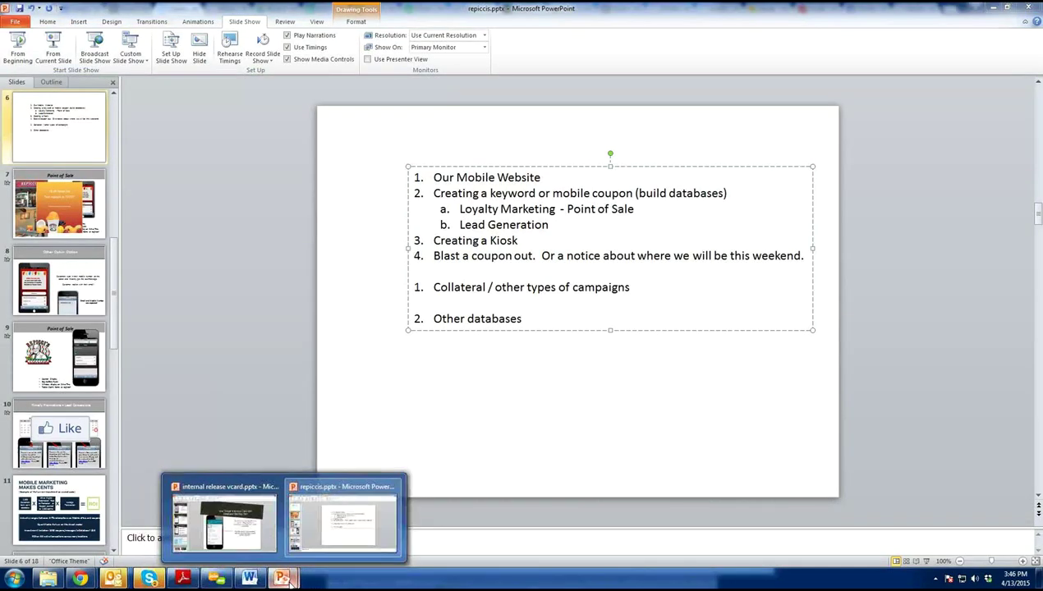
pyautogui.moveTo(80, 579)
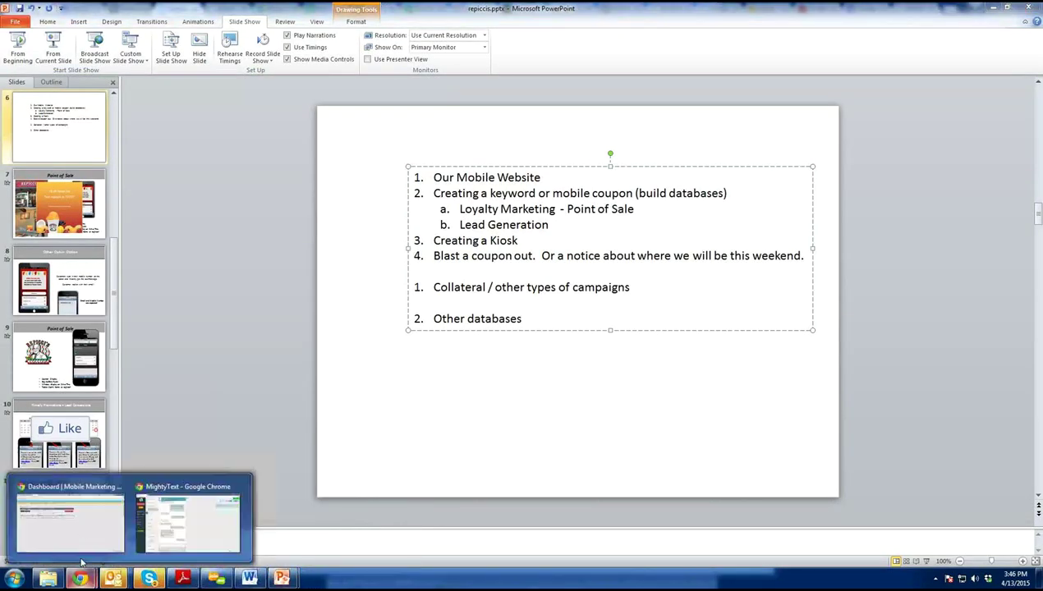
pyautogui.click(64, 516)
pyautogui.moveTo(174, 145)
pyautogui.moveTo(183, 179)
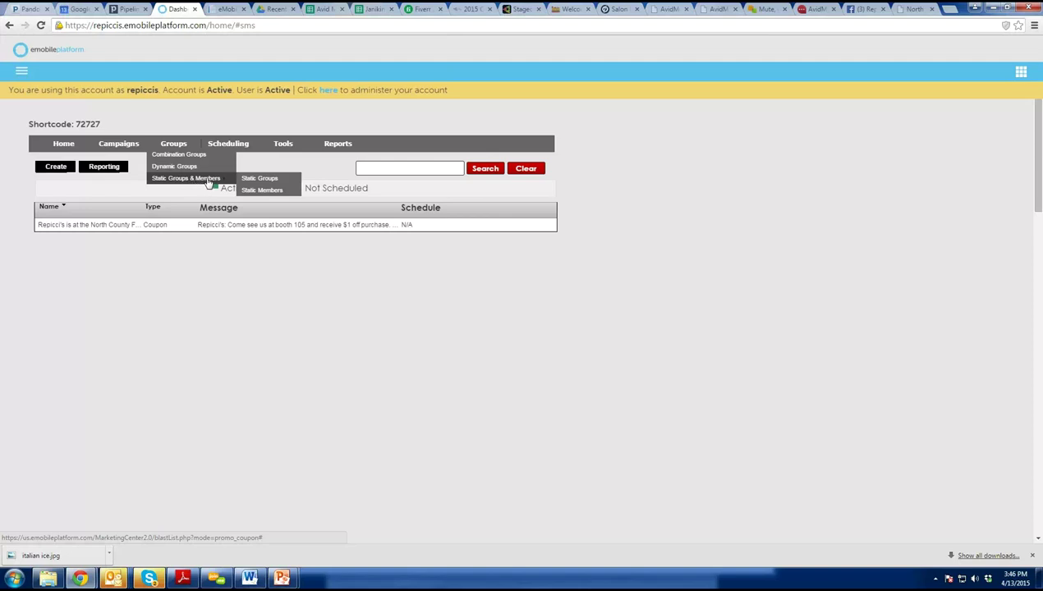
# Create a static group named 'Repicci Cal' and add three member numbers to it.
pyautogui.click(263, 180)
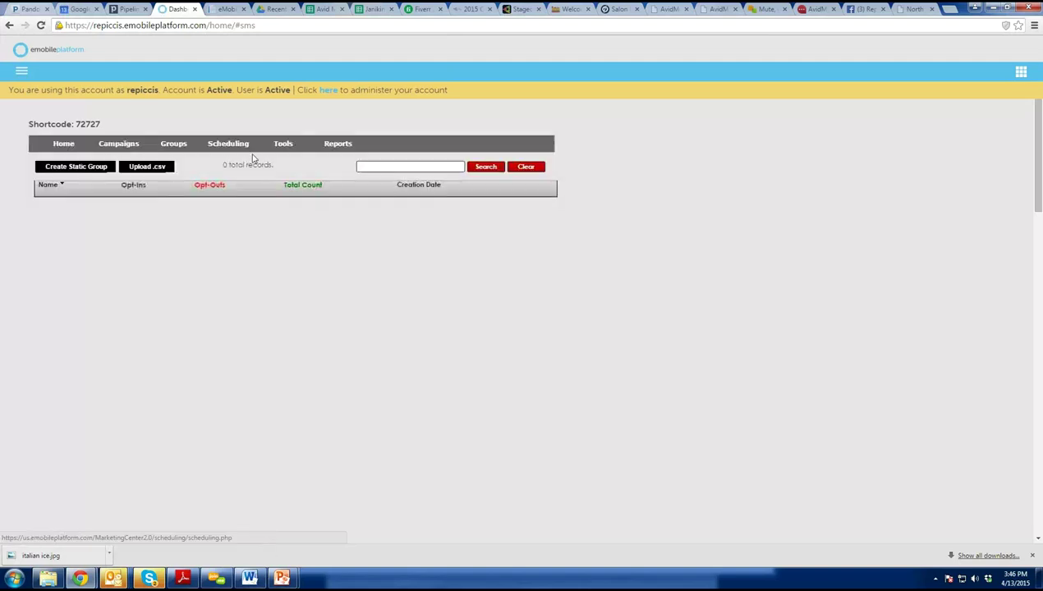
pyautogui.click(100, 167)
pyautogui.moveTo(136, 186)
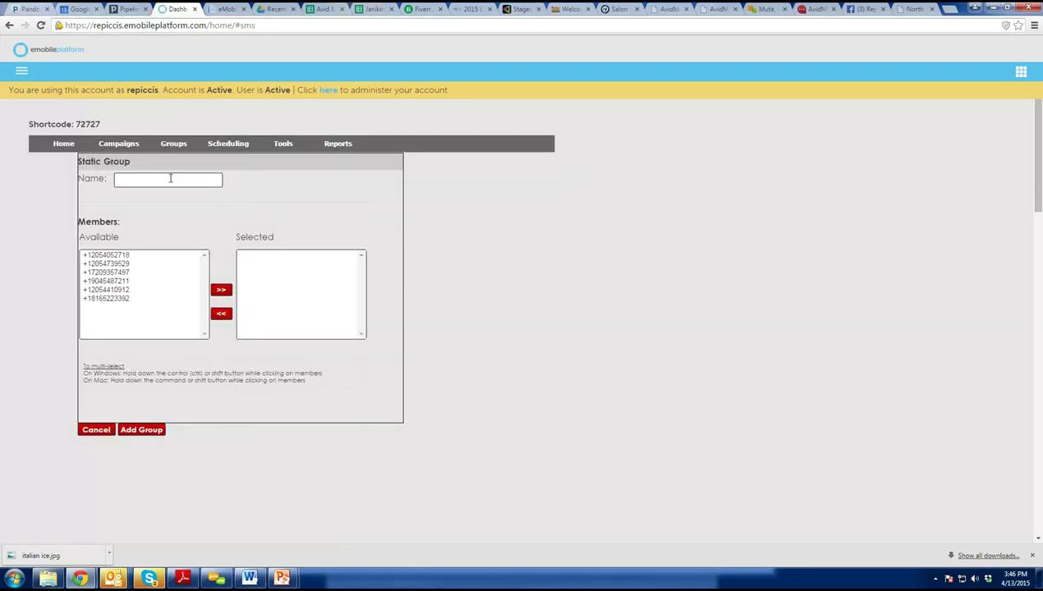
pyautogui.write('Repicci Call')
pyautogui.click(125, 263)
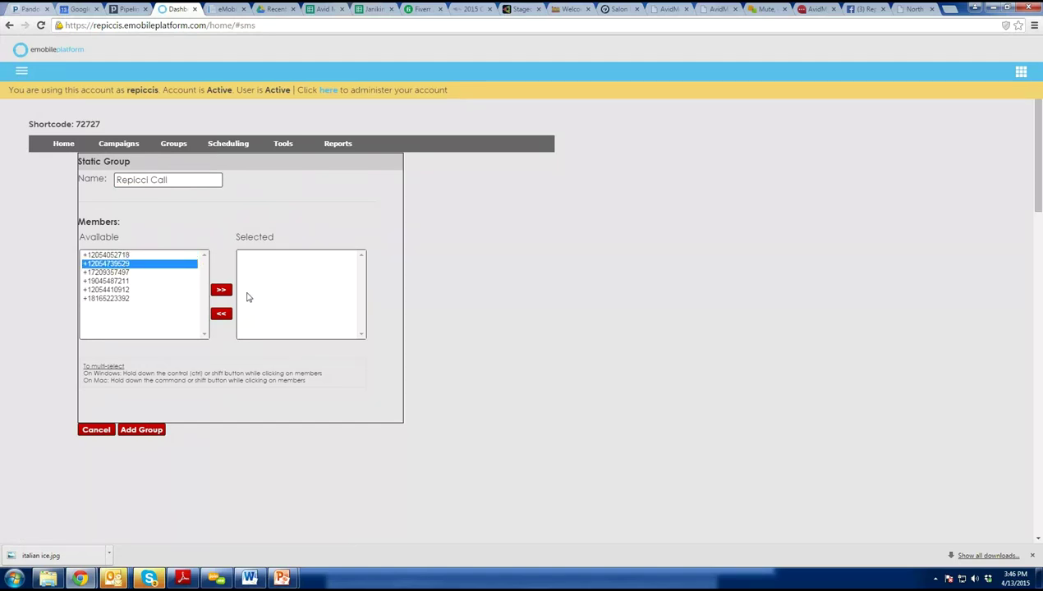
pyautogui.click(221, 289)
pyautogui.click(119, 256)
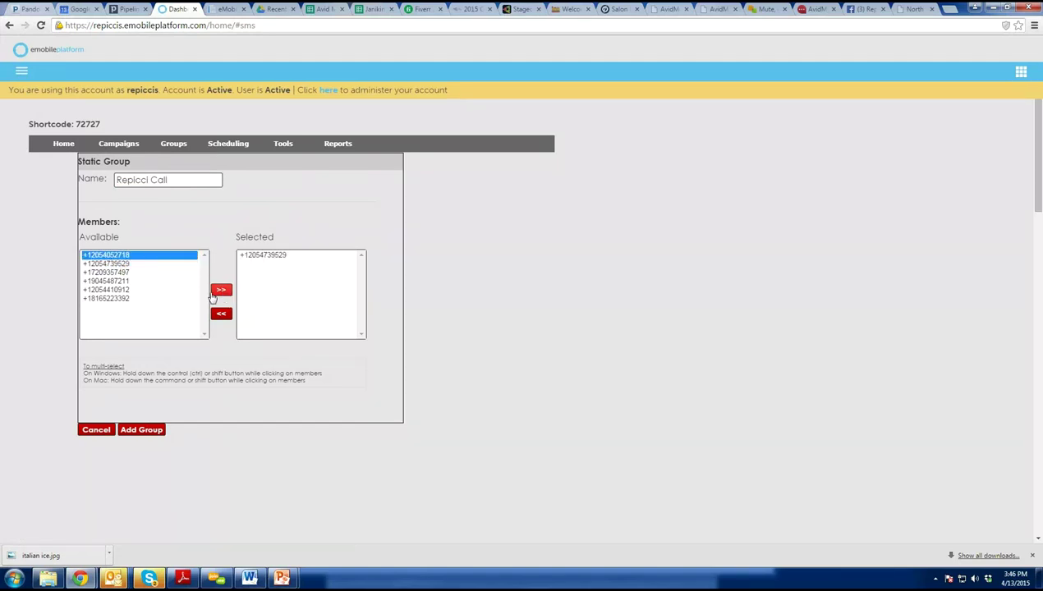
pyautogui.click(221, 289)
pyautogui.click(124, 290)
pyautogui.click(221, 289)
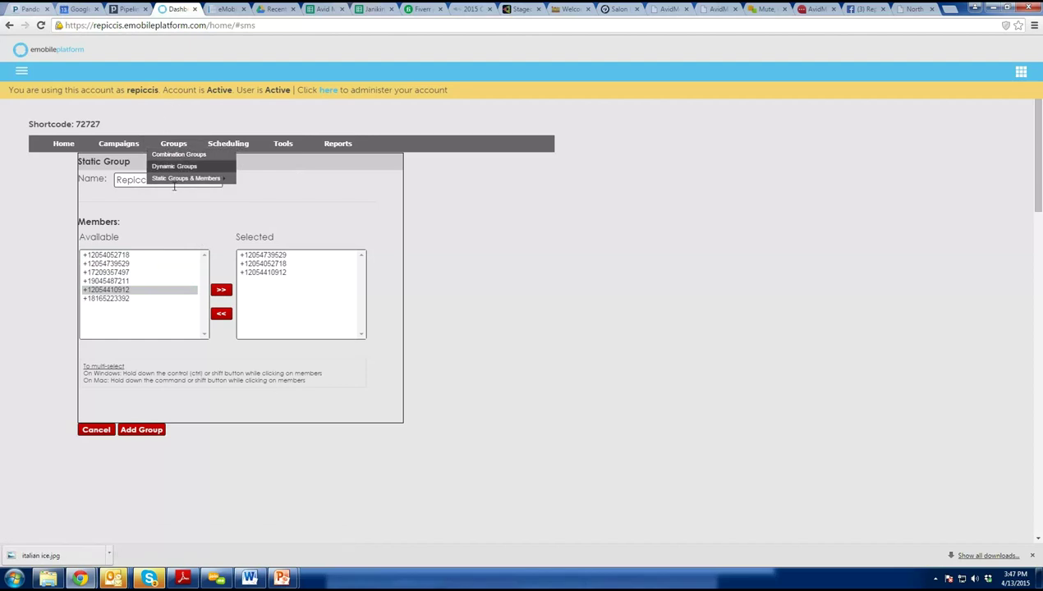
# Fill the csv member upload form with group name 'Repiccl #s OLD' and accept the terms.
pyautogui.click(263, 180)
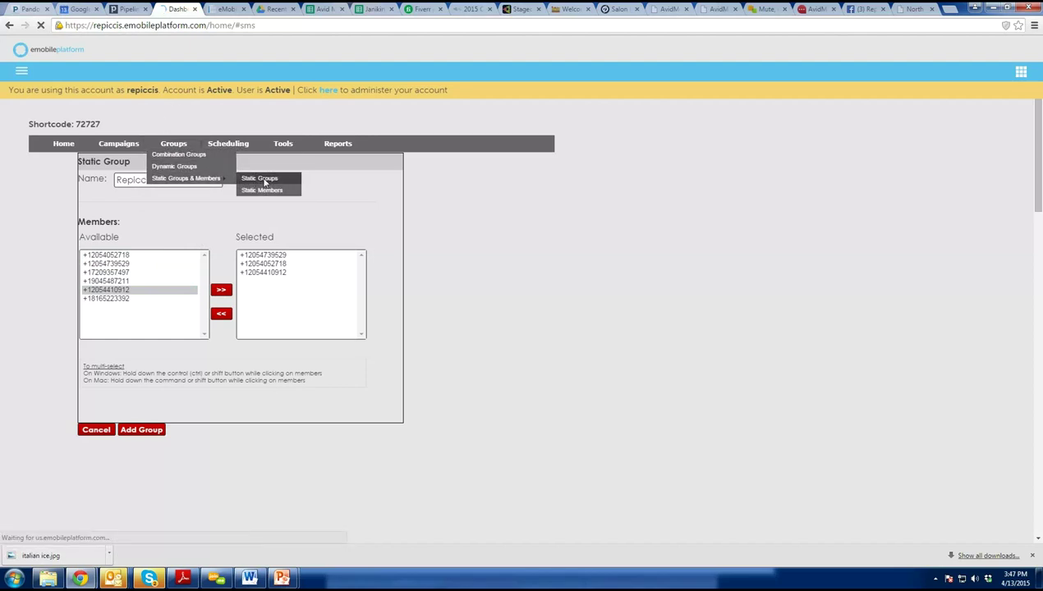
pyautogui.click(136, 172)
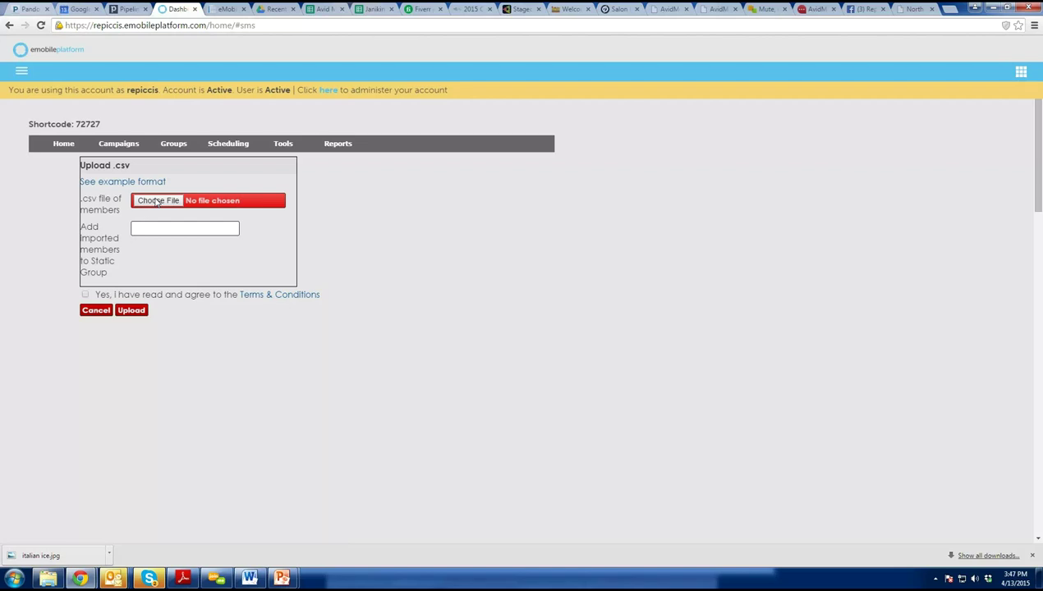
pyautogui.click(156, 202)
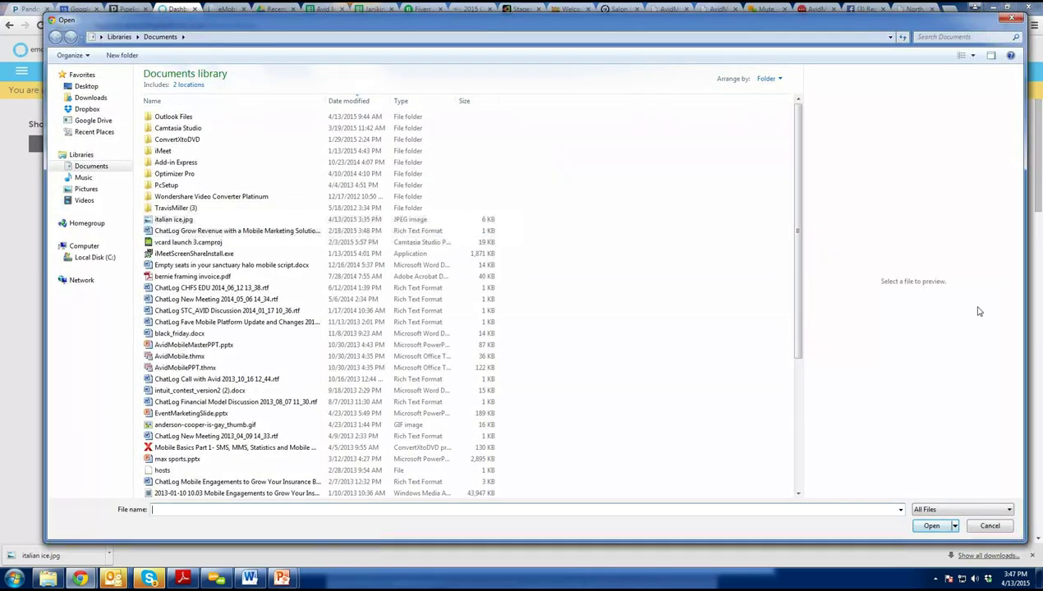
pyautogui.click(1013, 18)
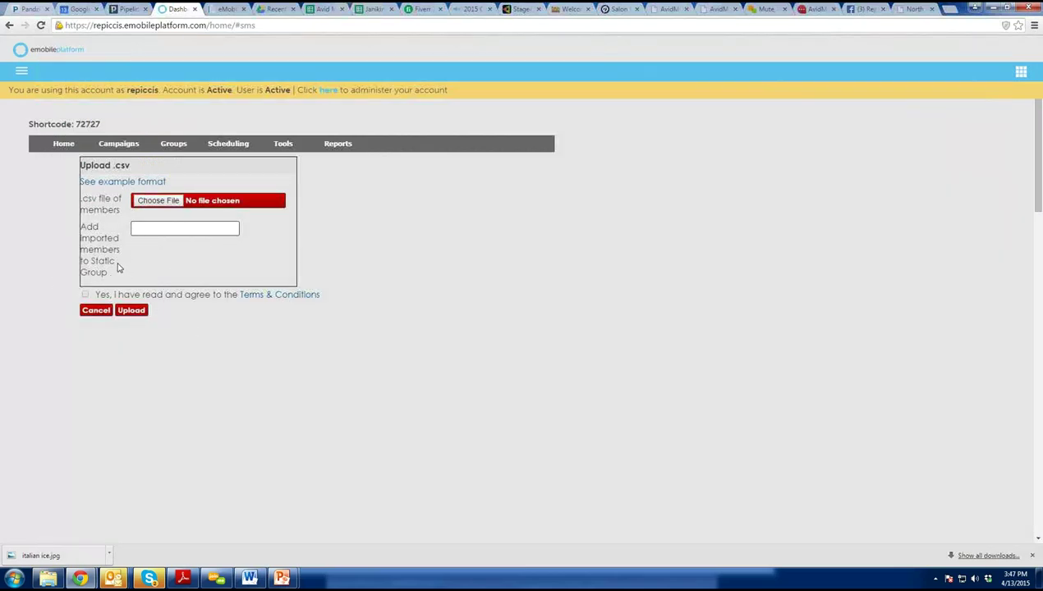
pyautogui.click(165, 229)
pyautogui.write('Repiccl #s OLD')
pyautogui.click(86, 295)
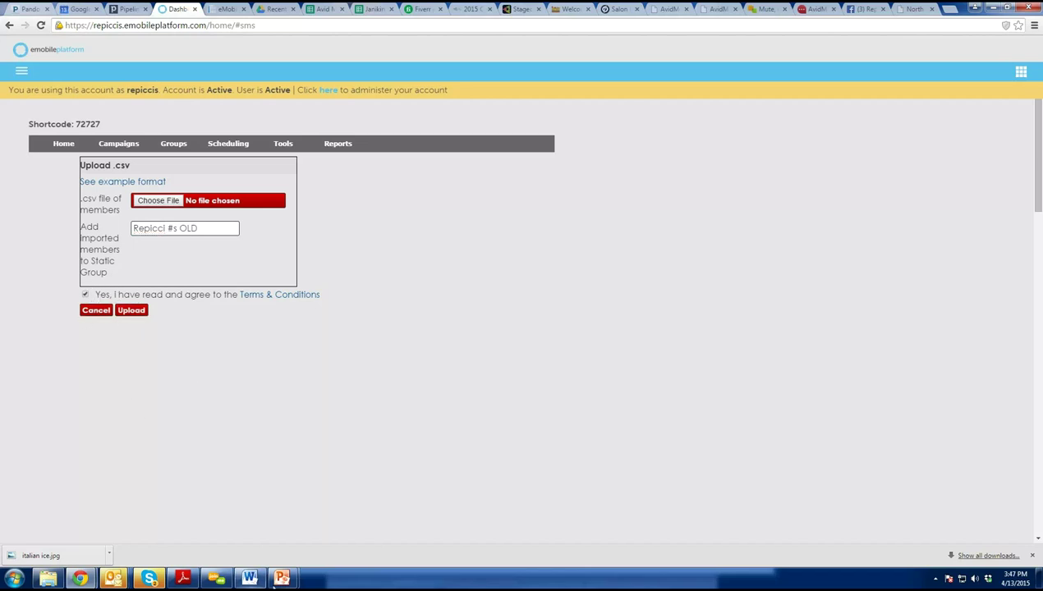
pyautogui.moveTo(292, 581)
pyautogui.click(329, 511)
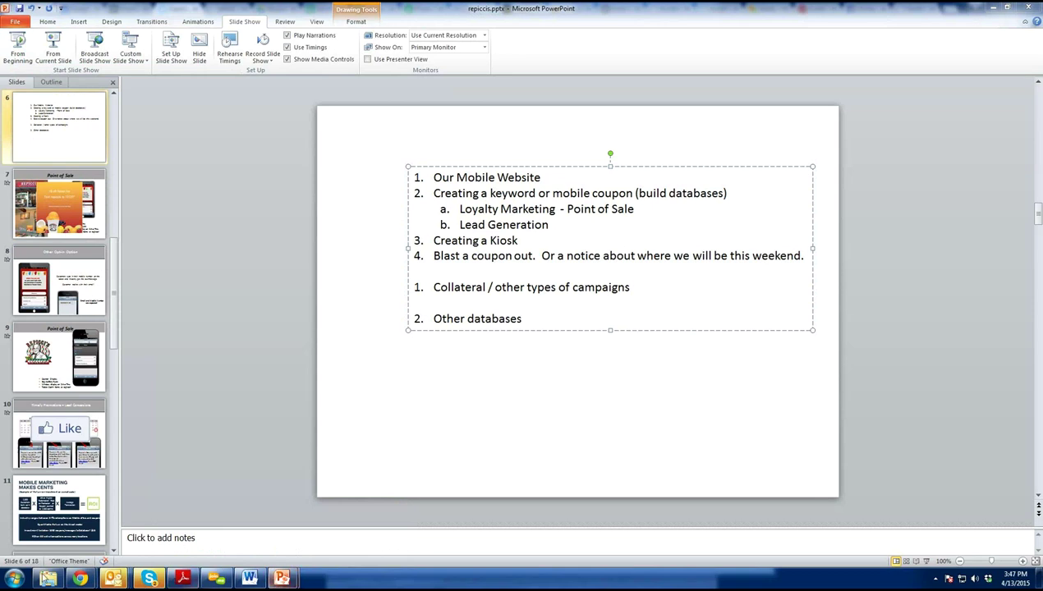
# Switch from PowerPoint back to the browser and reload the repiccis Home dashboard.
pyautogui.moveTo(80, 578)
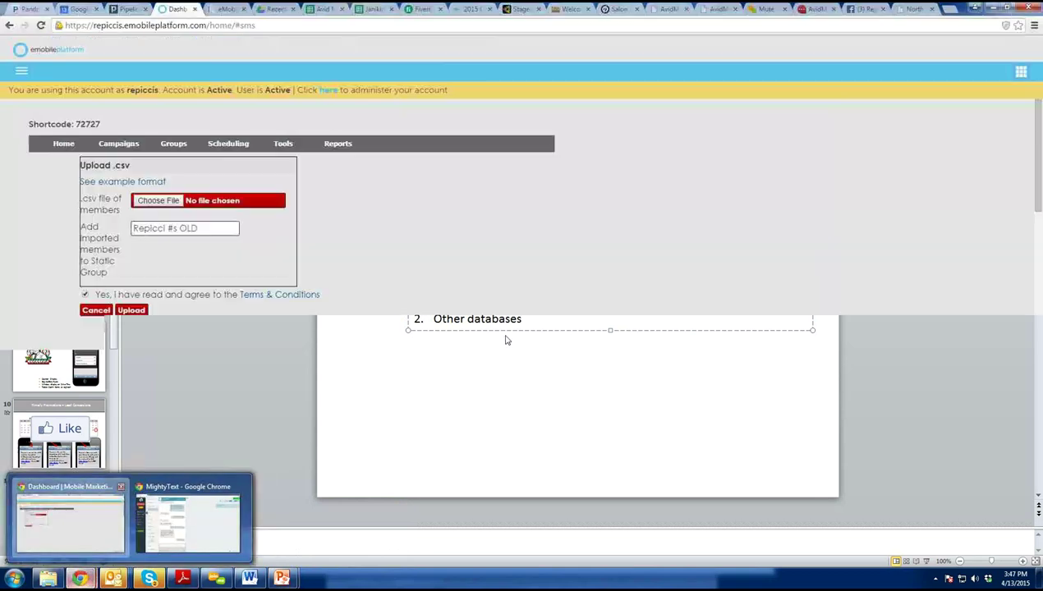
pyautogui.click(89, 525)
pyautogui.click(64, 150)
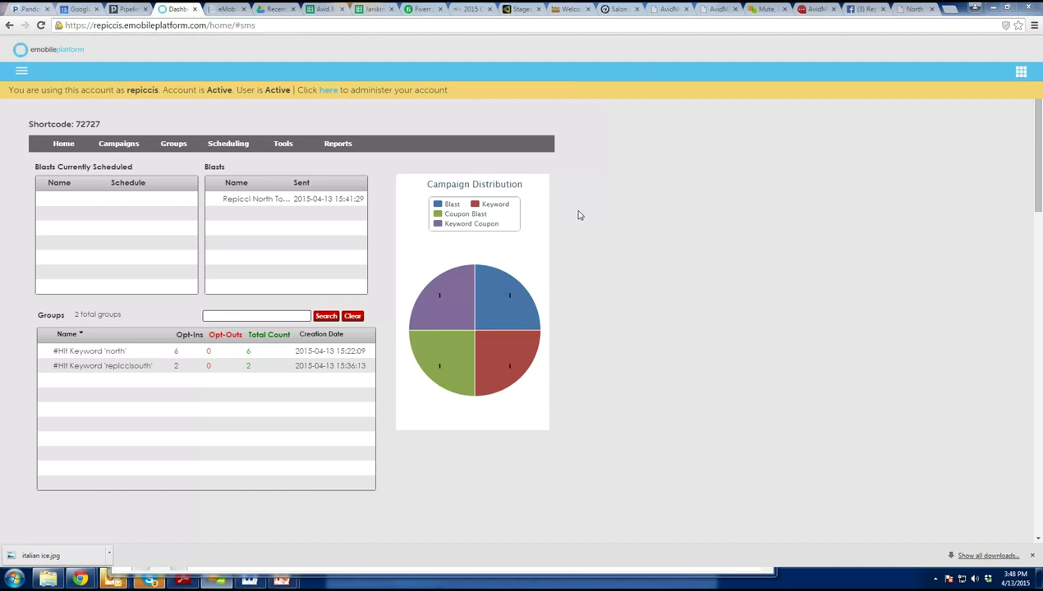
# Open and close the Clients panel, then bring up the Campaigns > Redeemables submenu.
pyautogui.click(1011, 83)
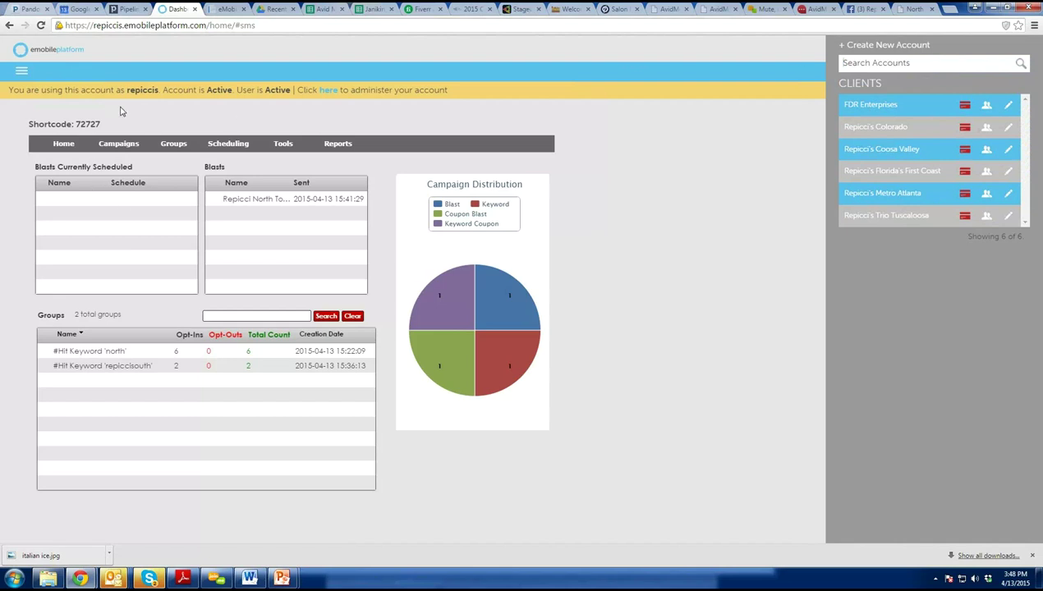
pyautogui.click(175, 106)
pyautogui.moveTo(118, 145)
pyautogui.moveTo(132, 179)
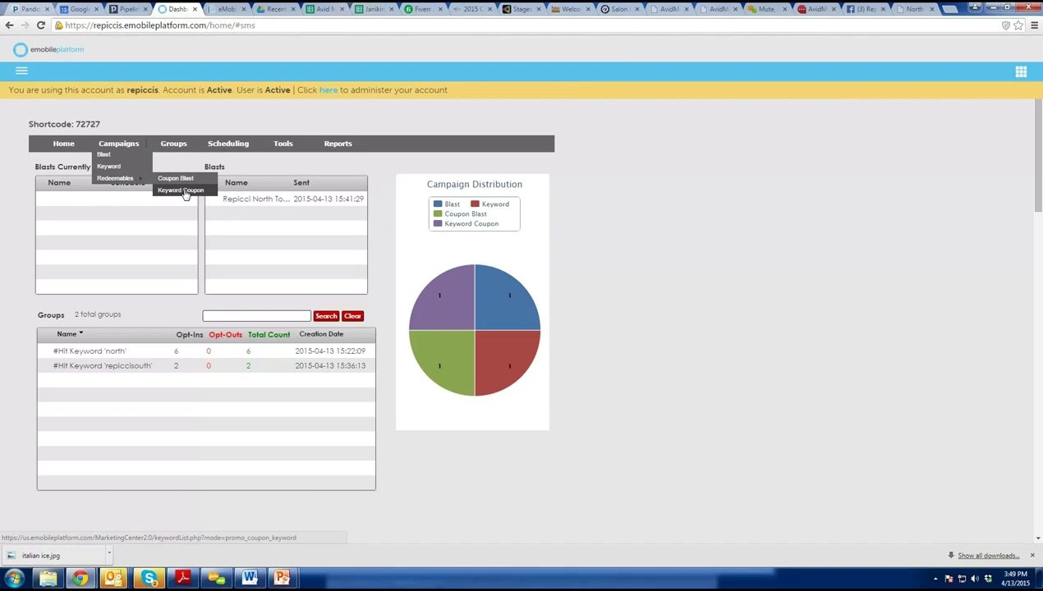
# In the Keyword Coupon list, delete the South County Repicci's coupon and confirm with OK.
pyautogui.click(184, 192)
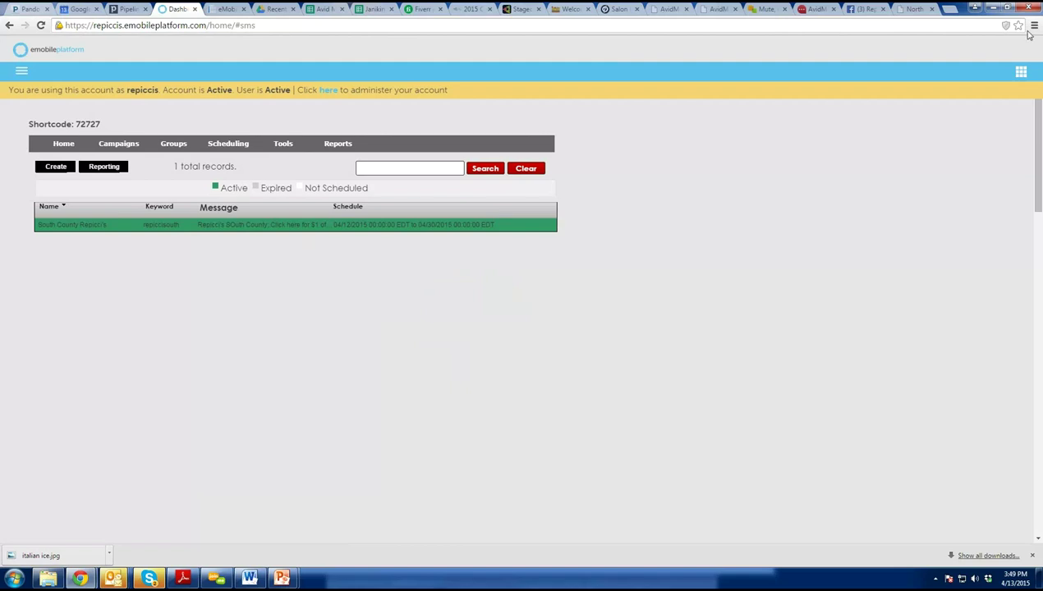
pyautogui.click(1022, 74)
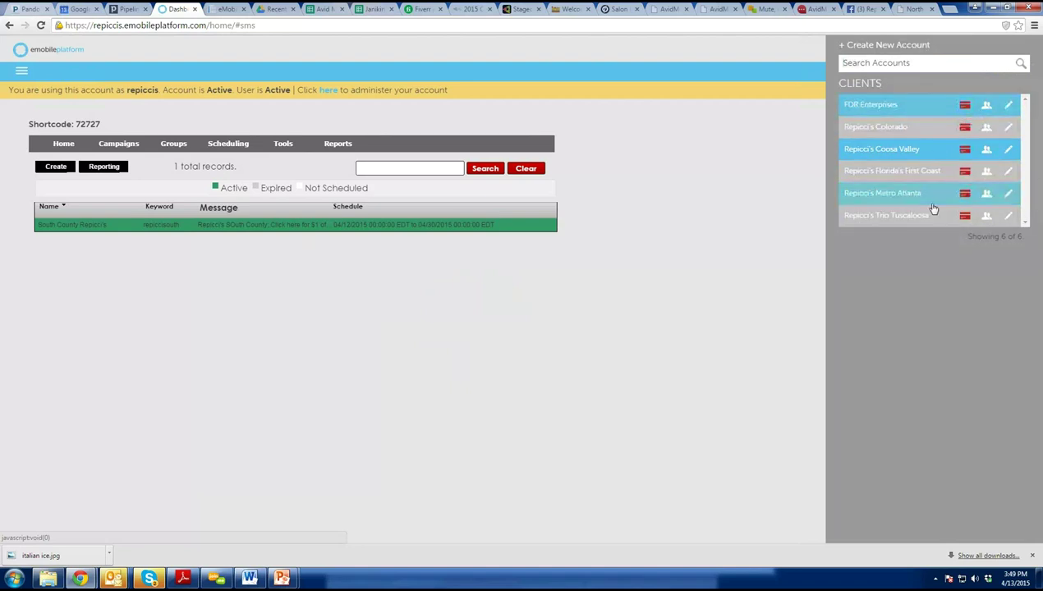
pyautogui.click(616, 238)
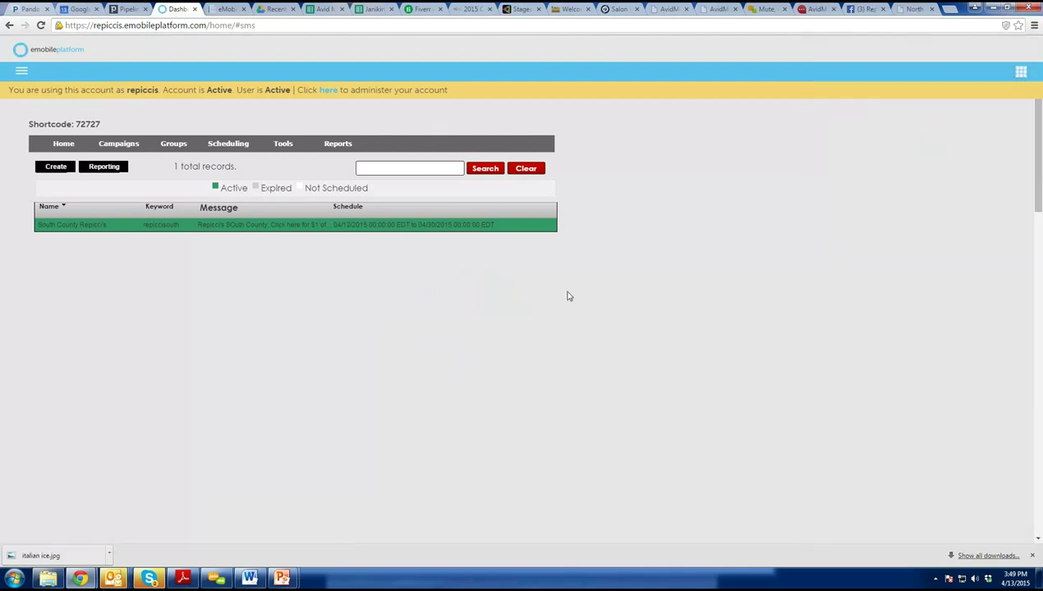
pyautogui.moveTo(516, 232)
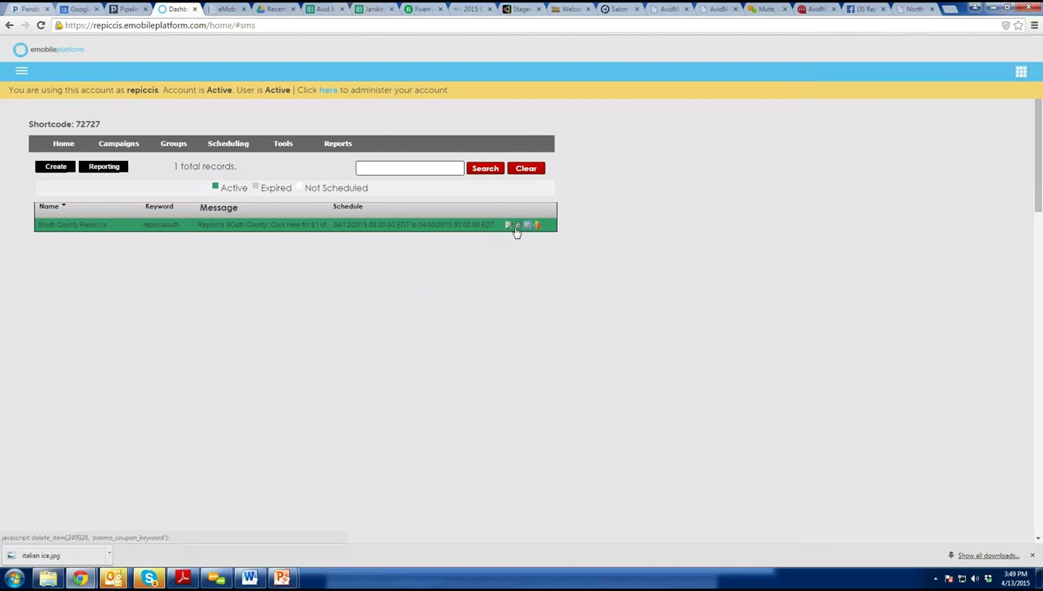
pyautogui.click(517, 230)
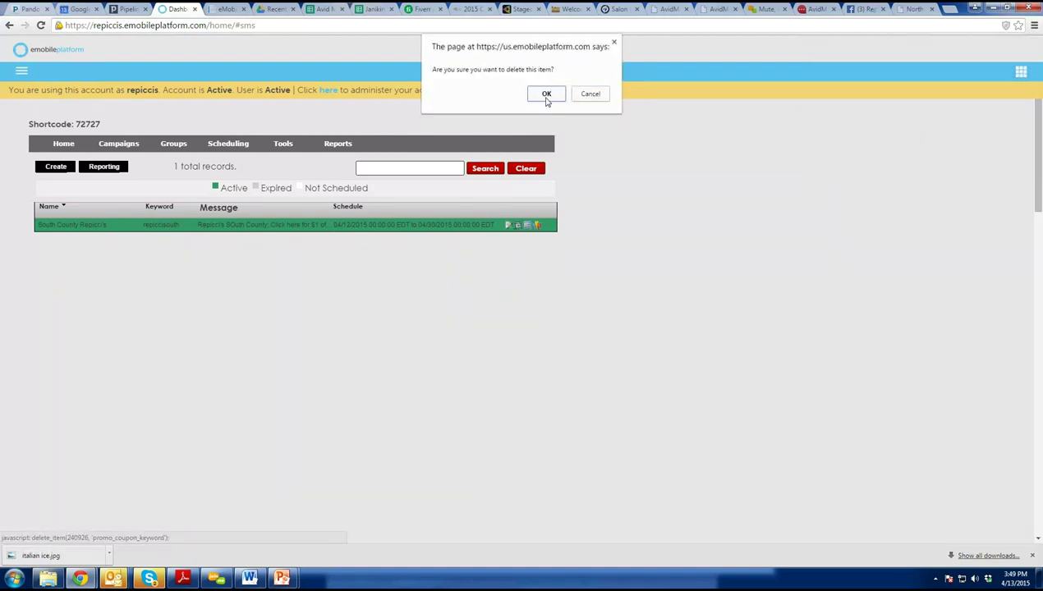
pyautogui.click(546, 96)
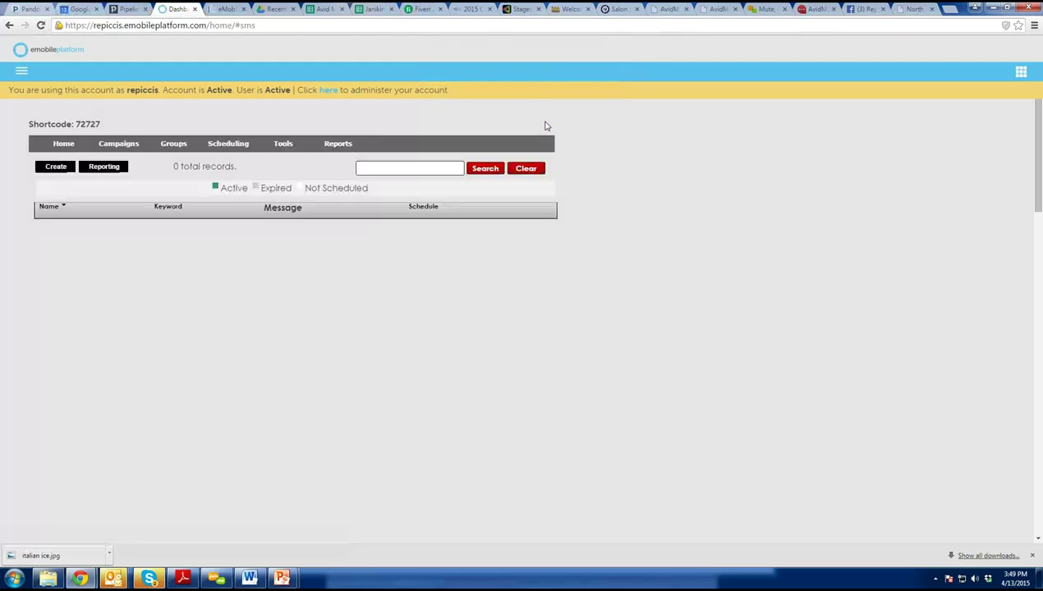
pyautogui.moveTo(138, 145)
pyautogui.moveTo(128, 178)
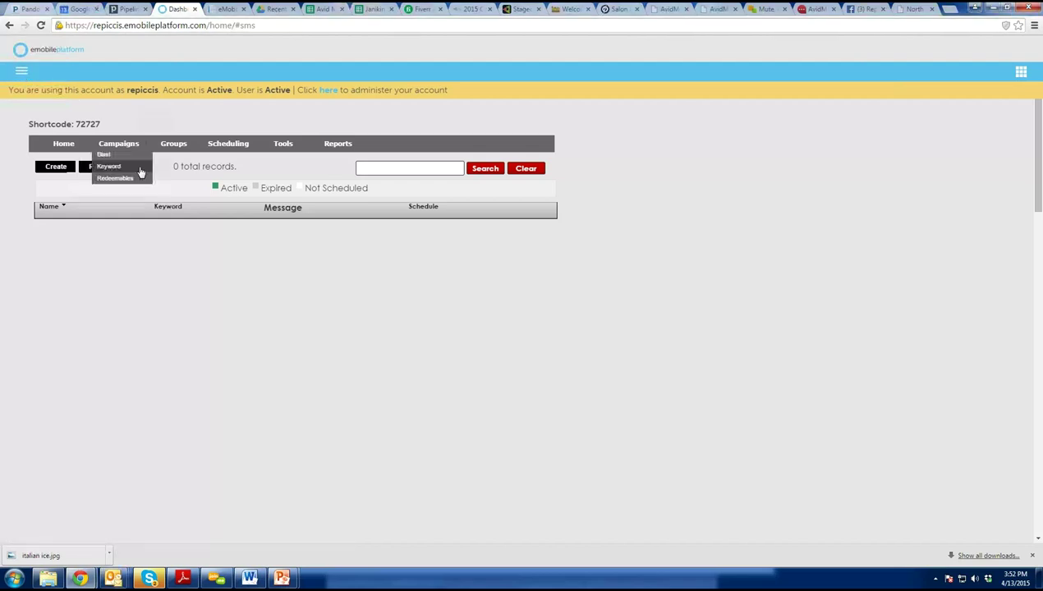
# Show the Clients panel with its six client accounts from the My Accounts grid icon.
pyautogui.click(21, 74)
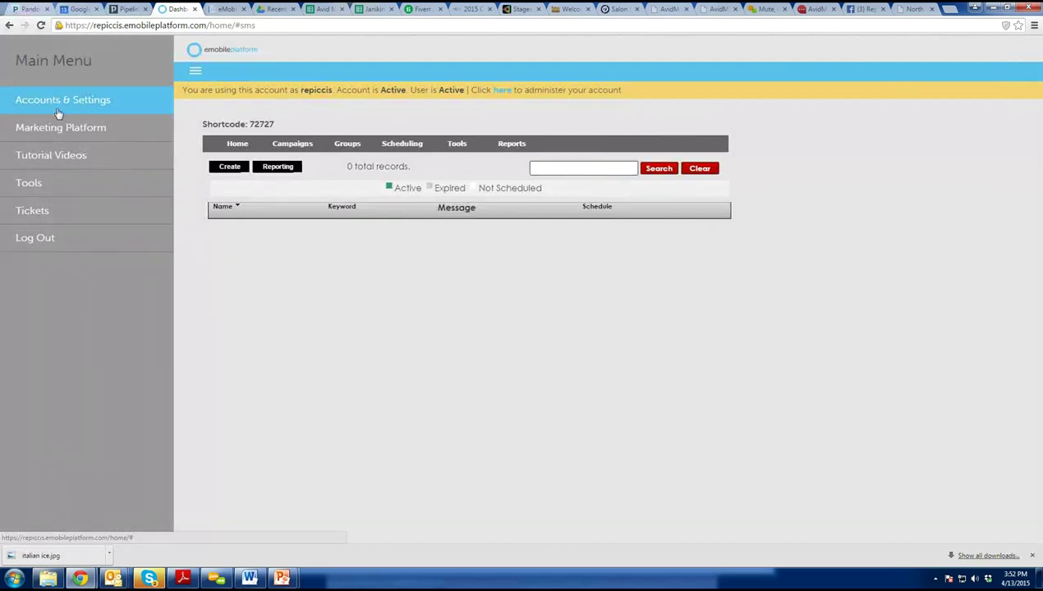
pyautogui.click(312, 123)
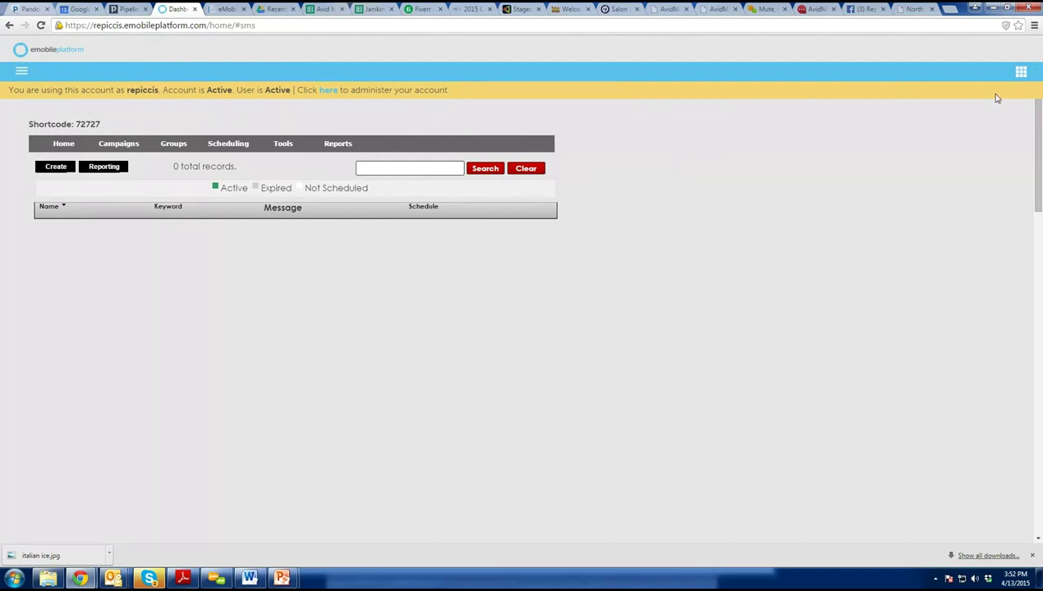
pyautogui.click(1022, 73)
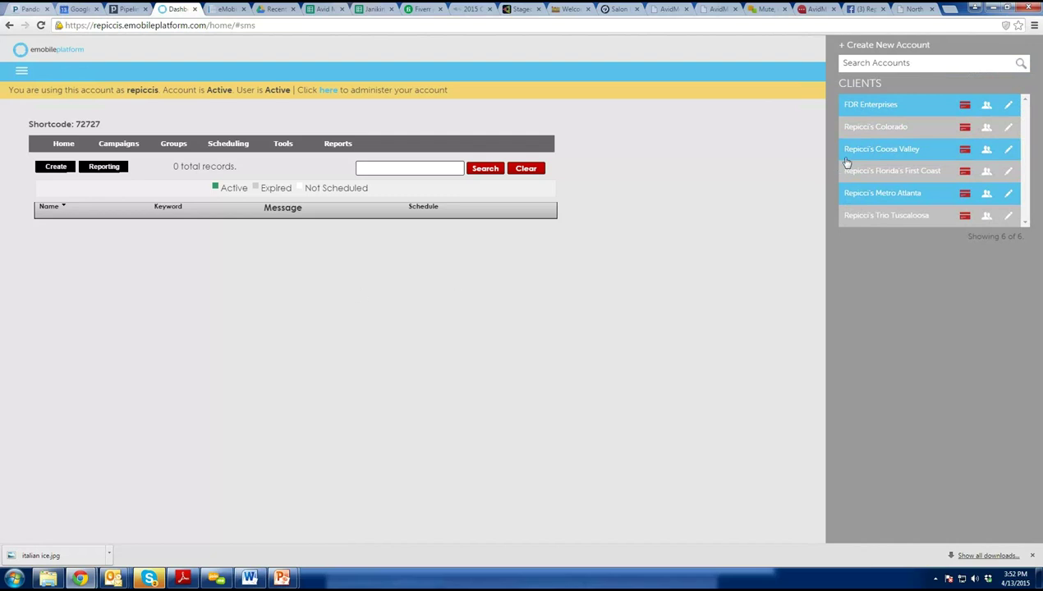
# Assume the Repicci's Colorado account from its row in the Clients panel.
pyautogui.click(989, 129)
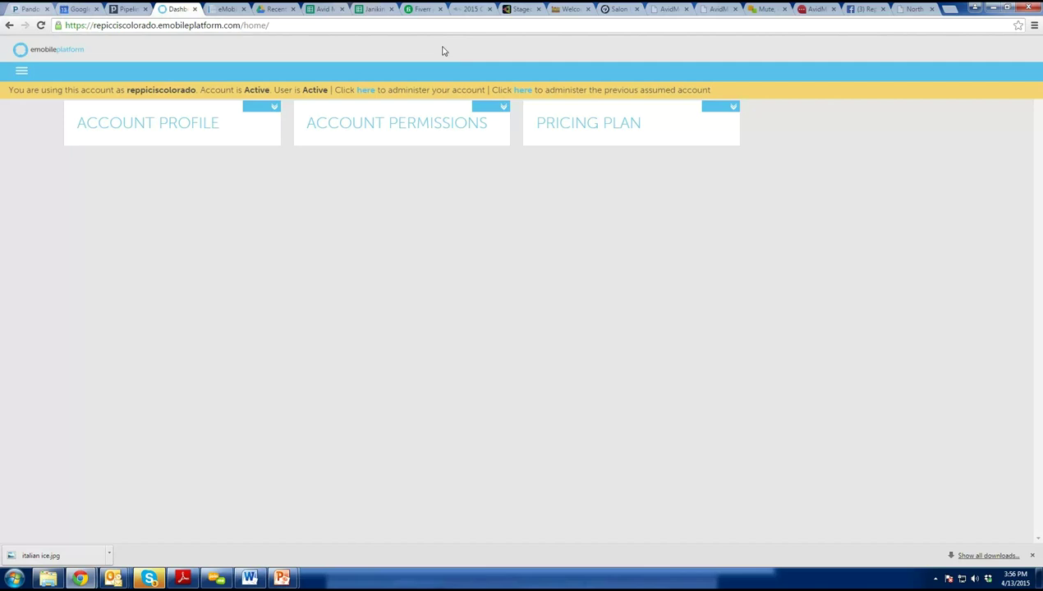
# Go to Tools > Mobile Websites and edit the Repicci's site in the Mobile Site Editor.
pyautogui.click(26, 75)
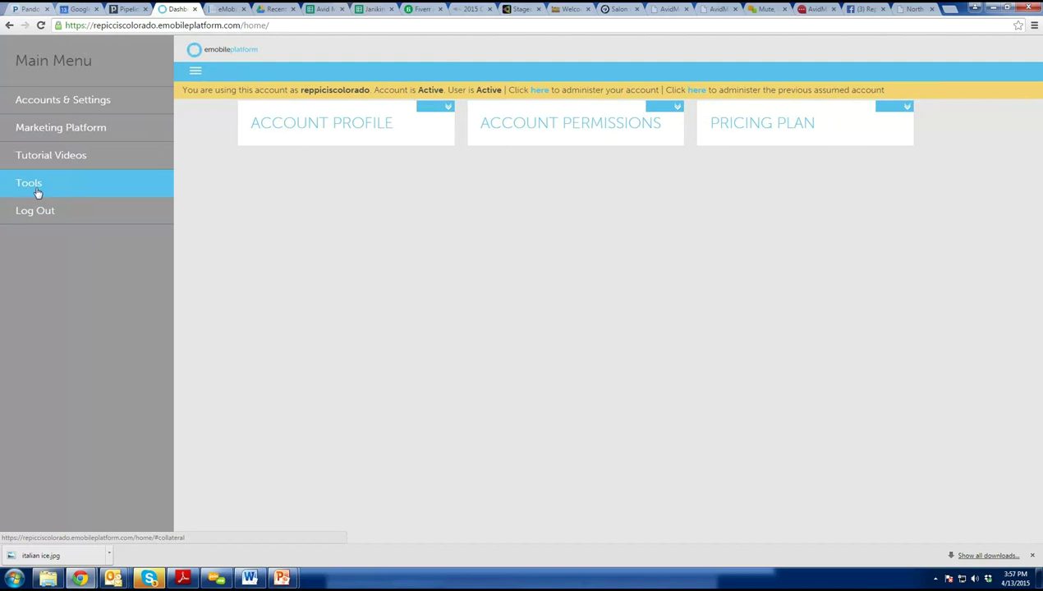
pyautogui.click(44, 193)
pyautogui.click(48, 142)
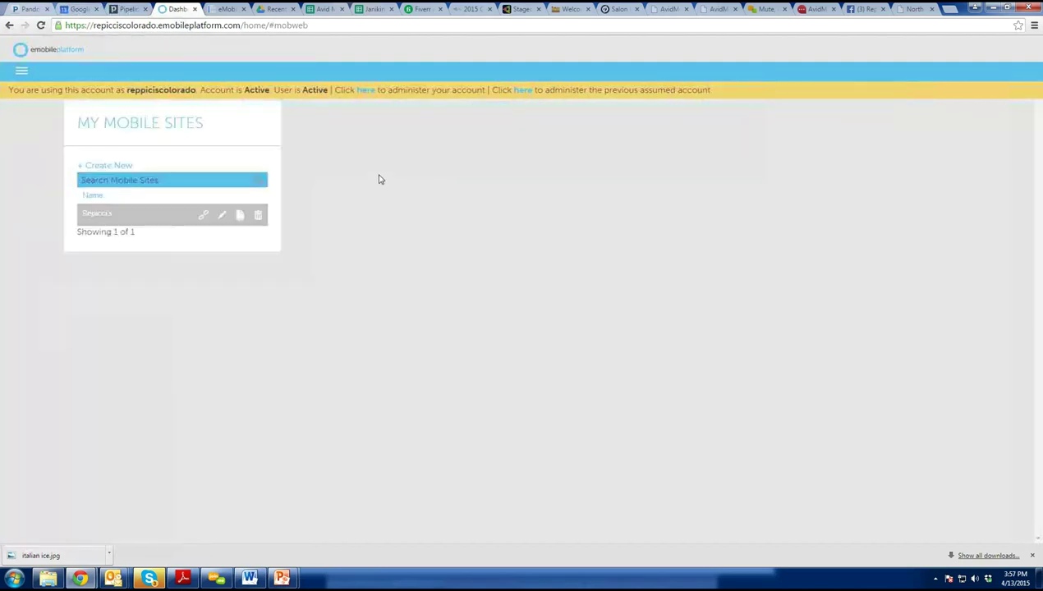
pyautogui.click(220, 216)
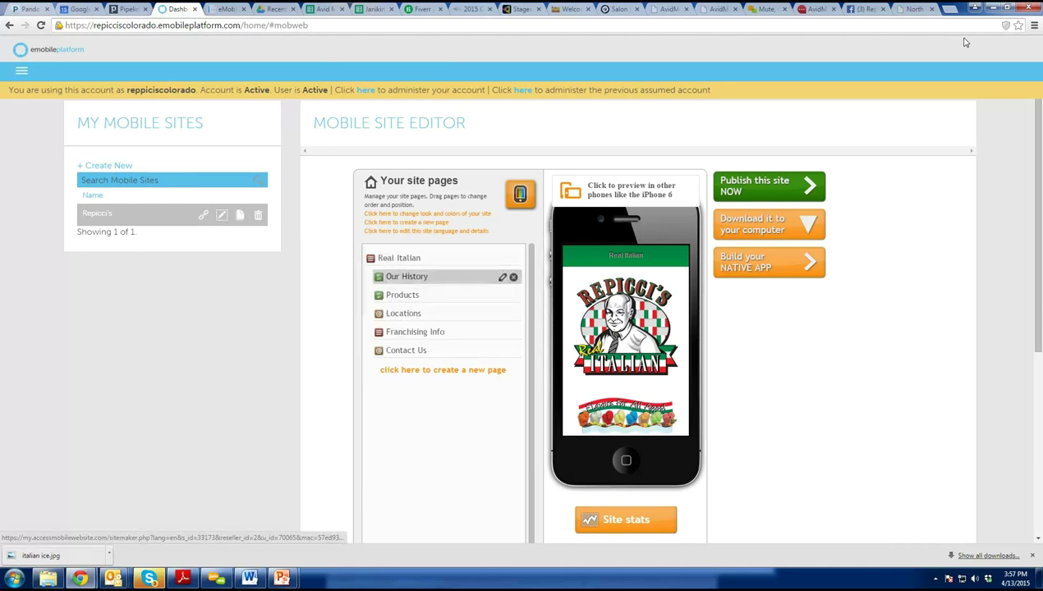
# Use the second 'here' link in the yellow account bar to go back to the repiccis account.
pyautogui.click(523, 91)
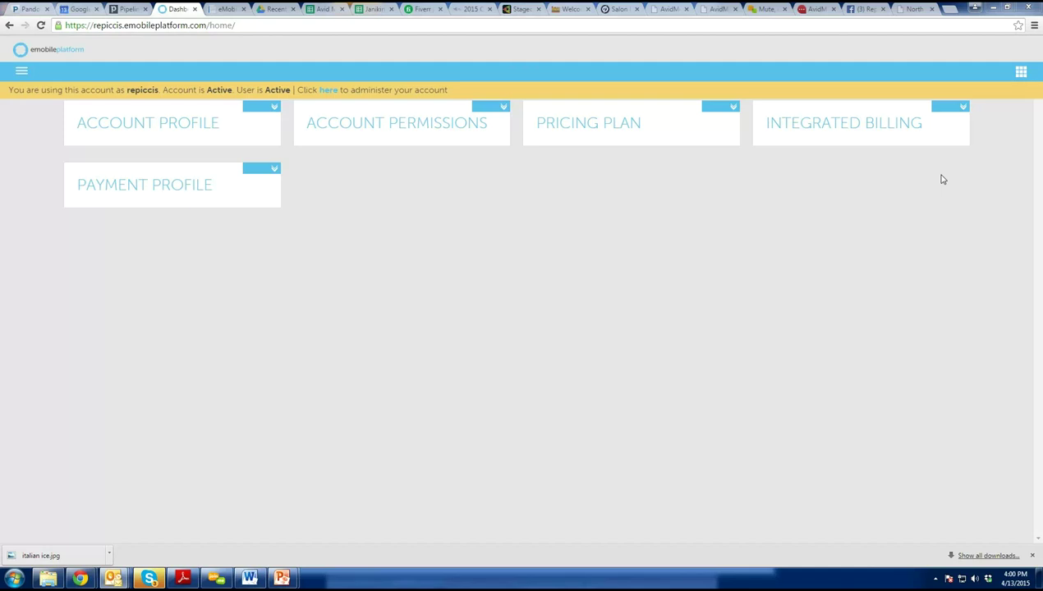
pyautogui.click(25, 75)
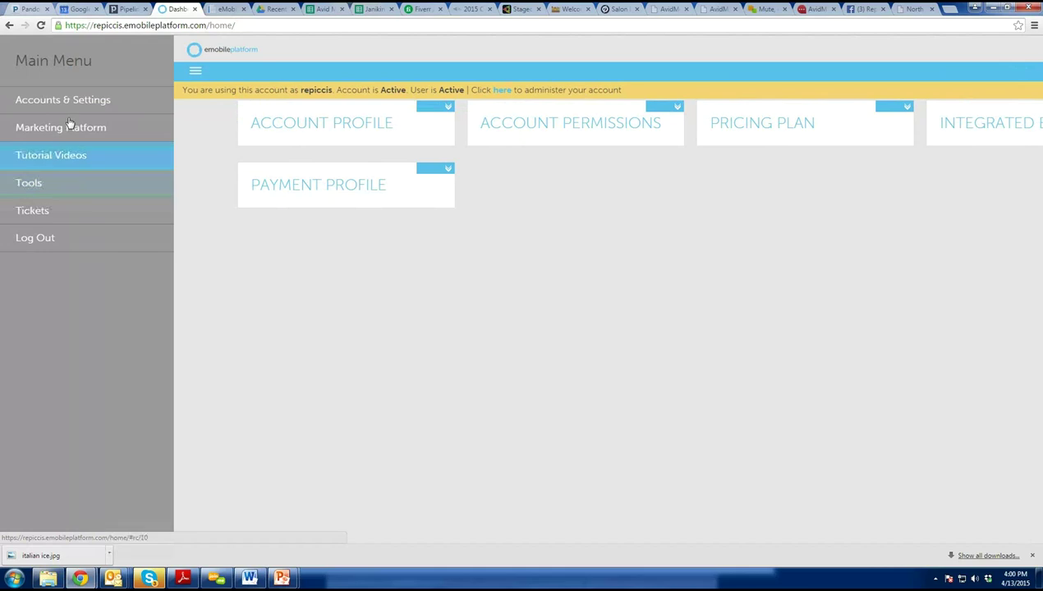
pyautogui.click(65, 186)
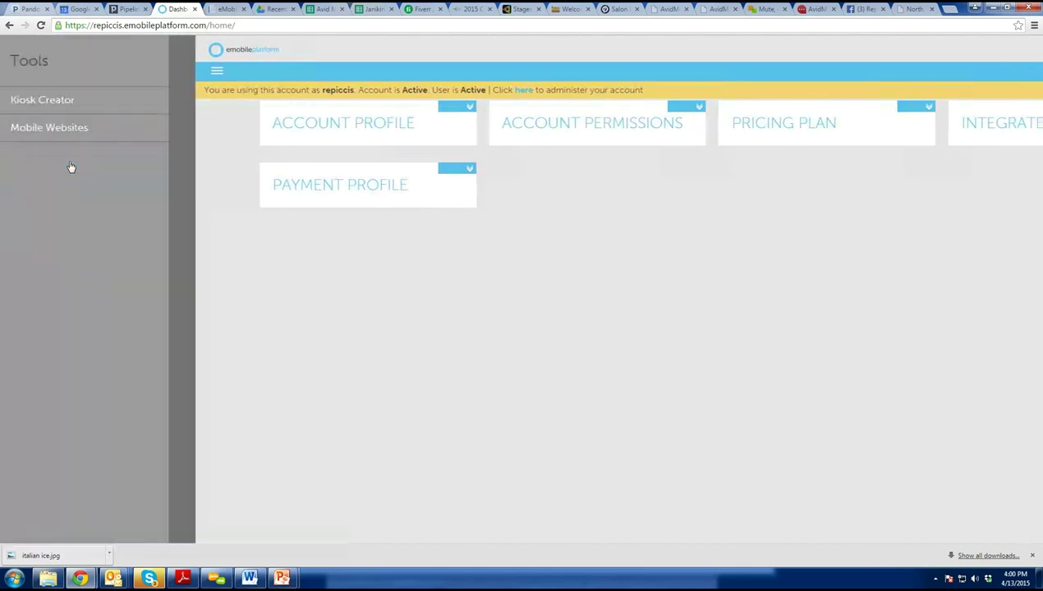
pyautogui.click(97, 125)
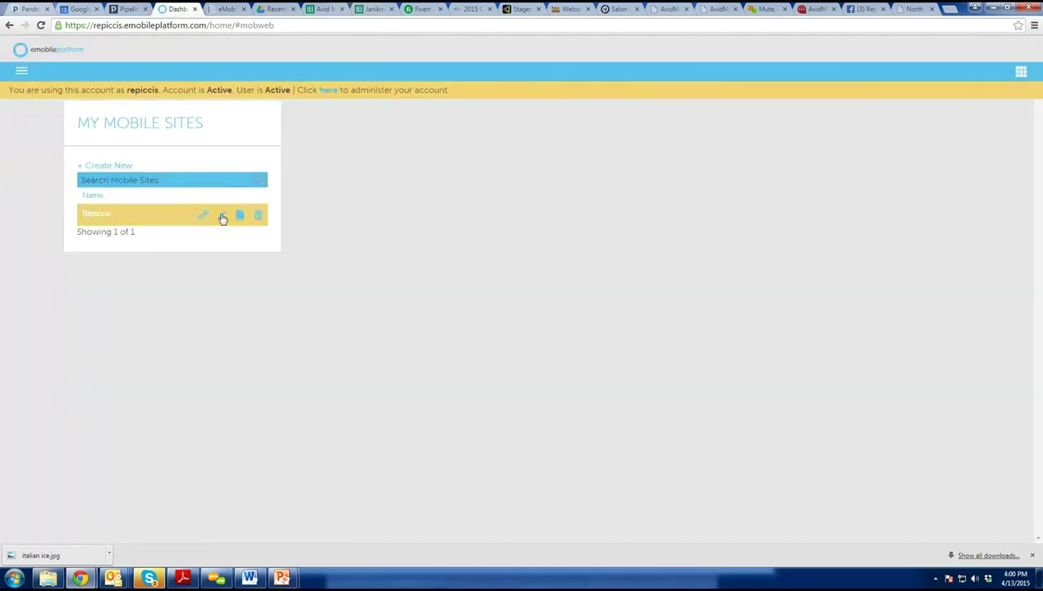
pyautogui.click(221, 216)
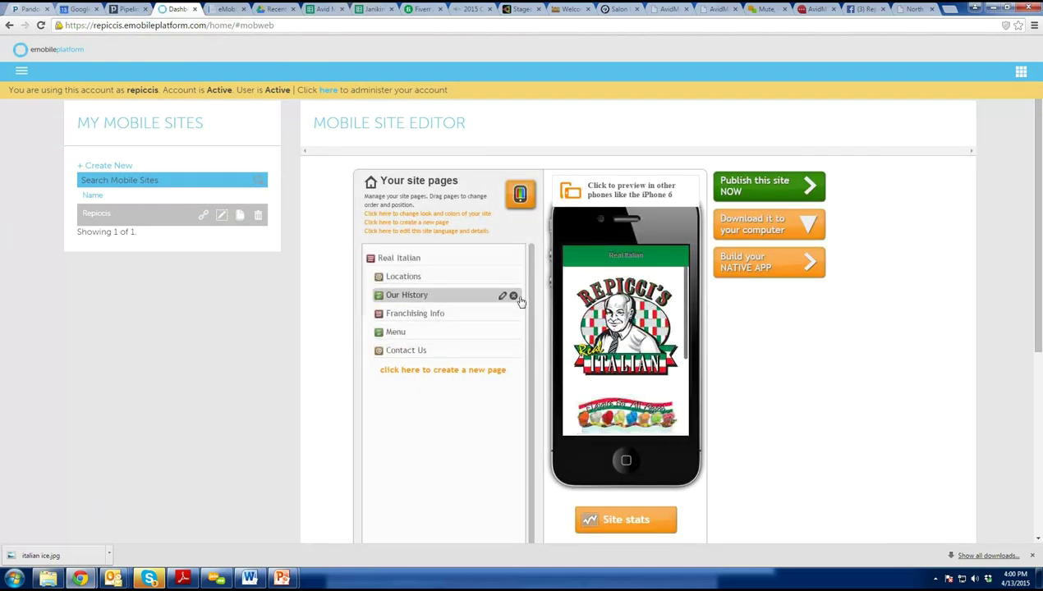
pyautogui.click(446, 370)
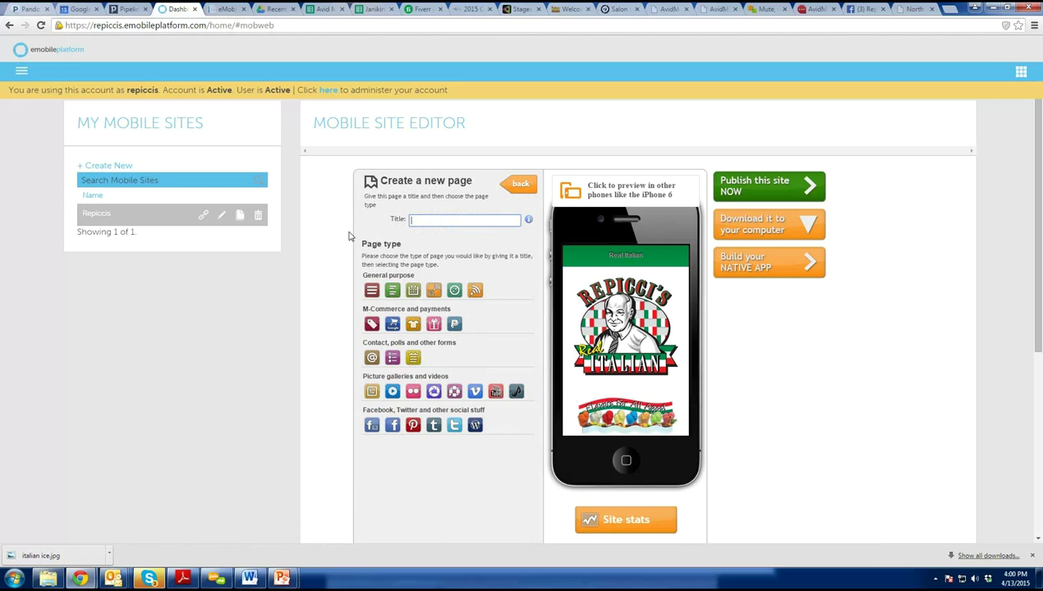
pyautogui.click(23, 74)
pyautogui.click(40, 102)
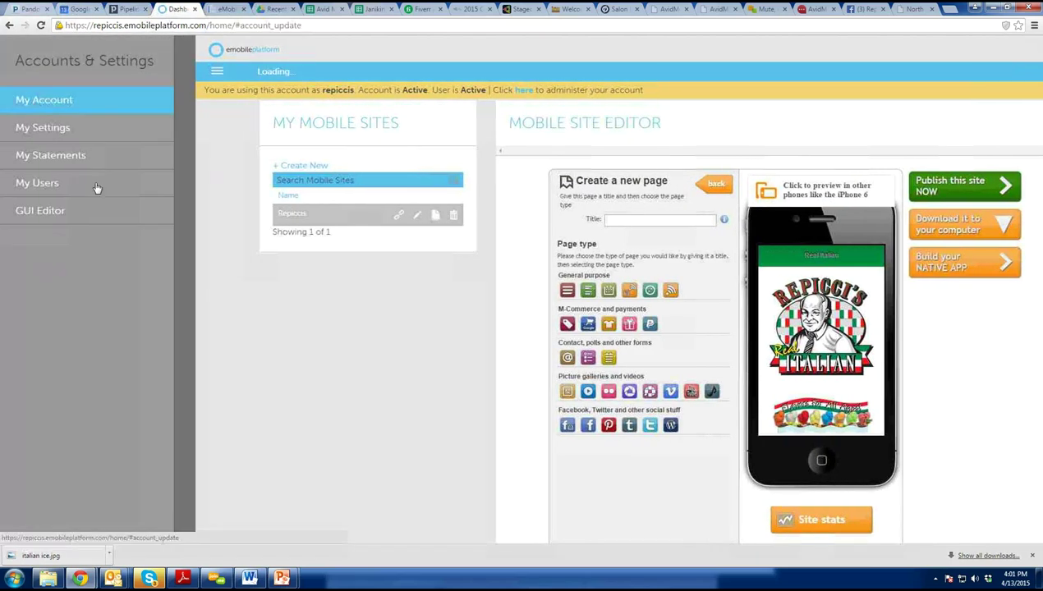
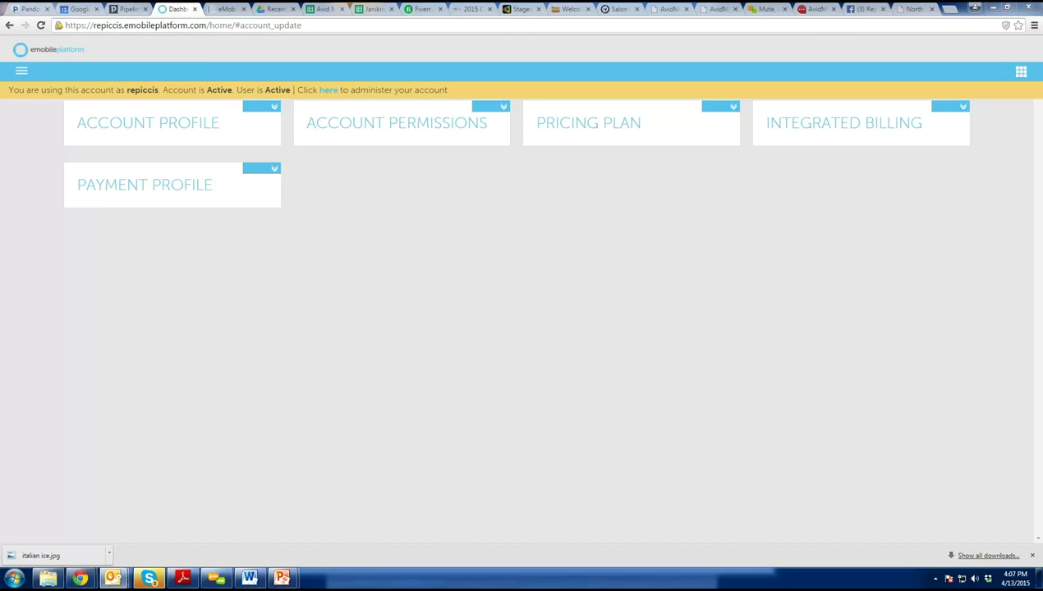
pyautogui.click(25, 71)
pyautogui.click(70, 100)
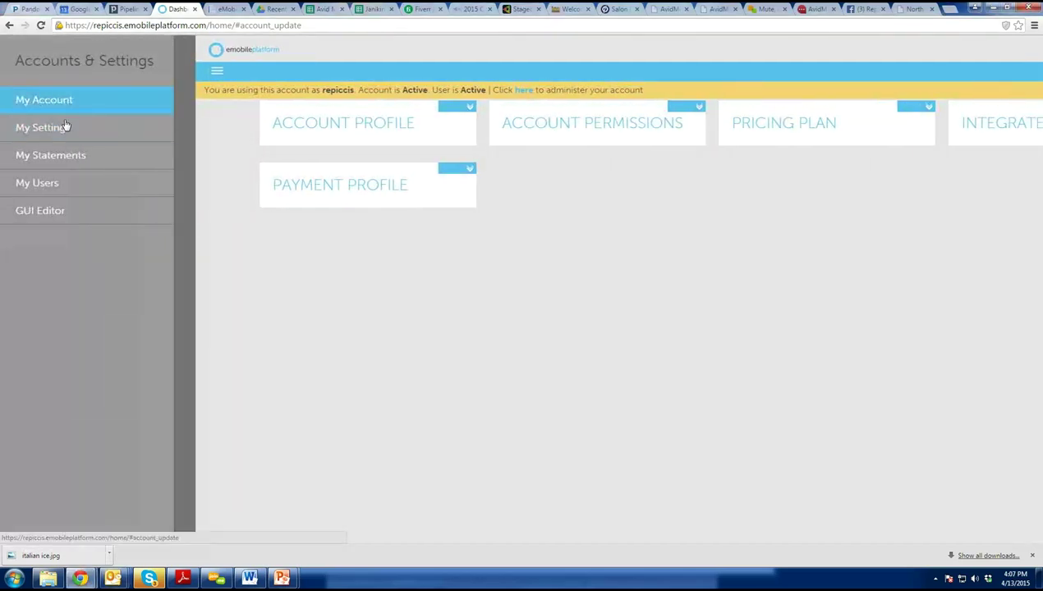
pyautogui.click(66, 126)
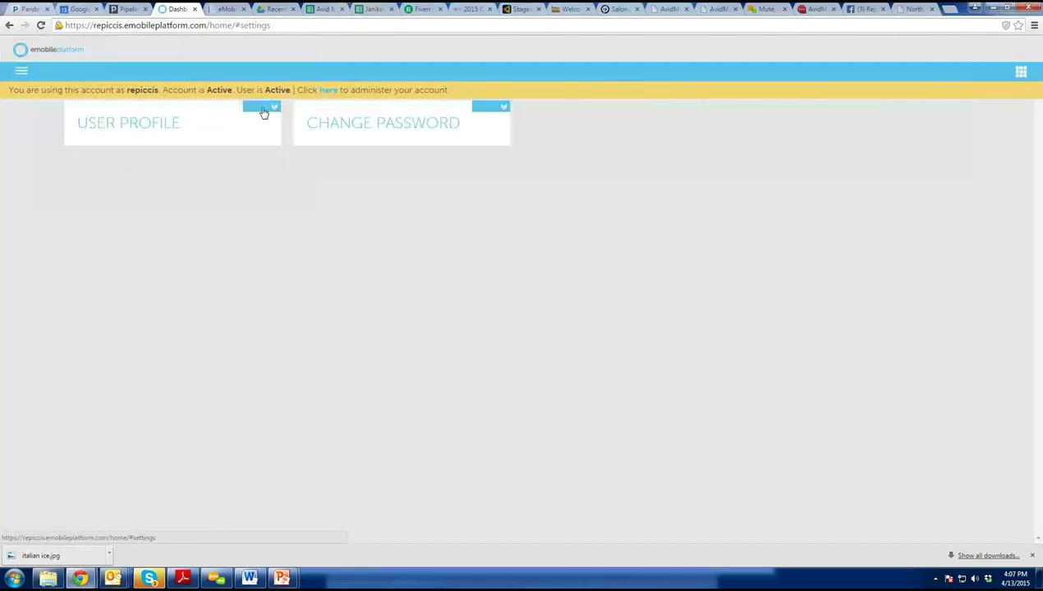
pyautogui.click(267, 109)
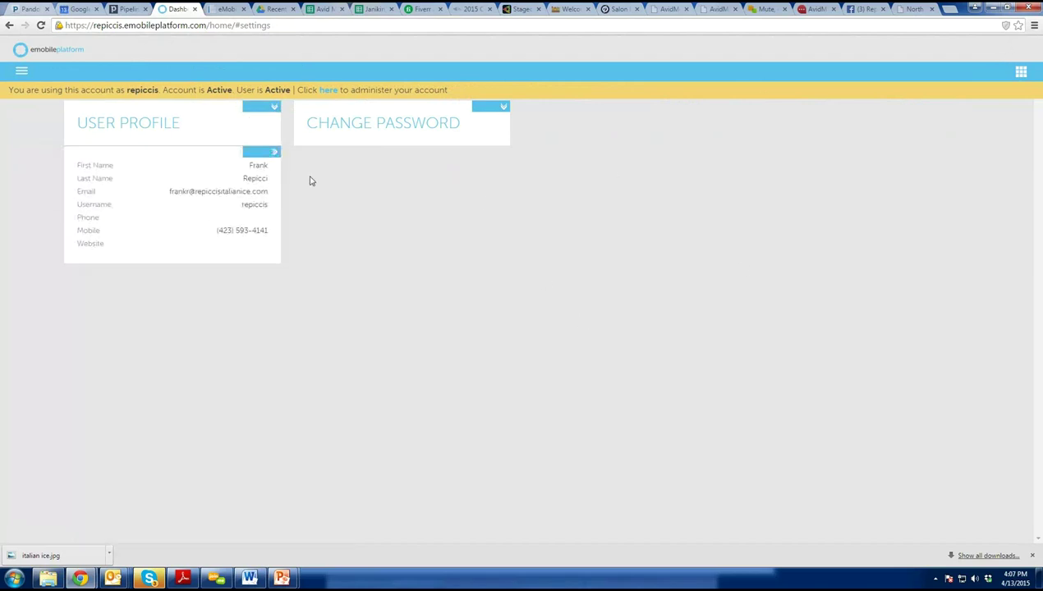
pyautogui.click(21, 72)
pyautogui.click(34, 104)
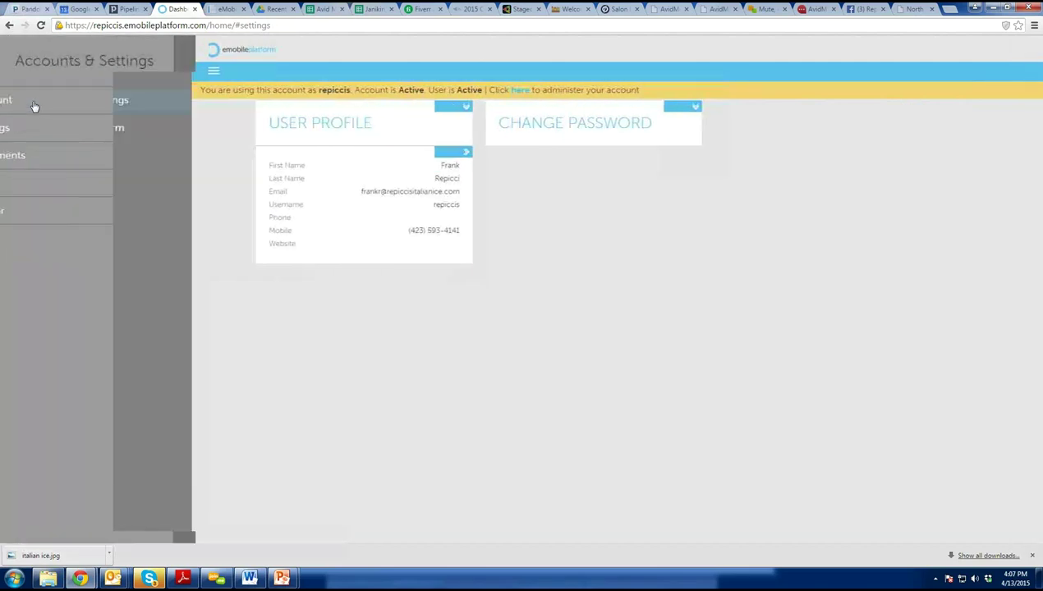
pyautogui.click(34, 106)
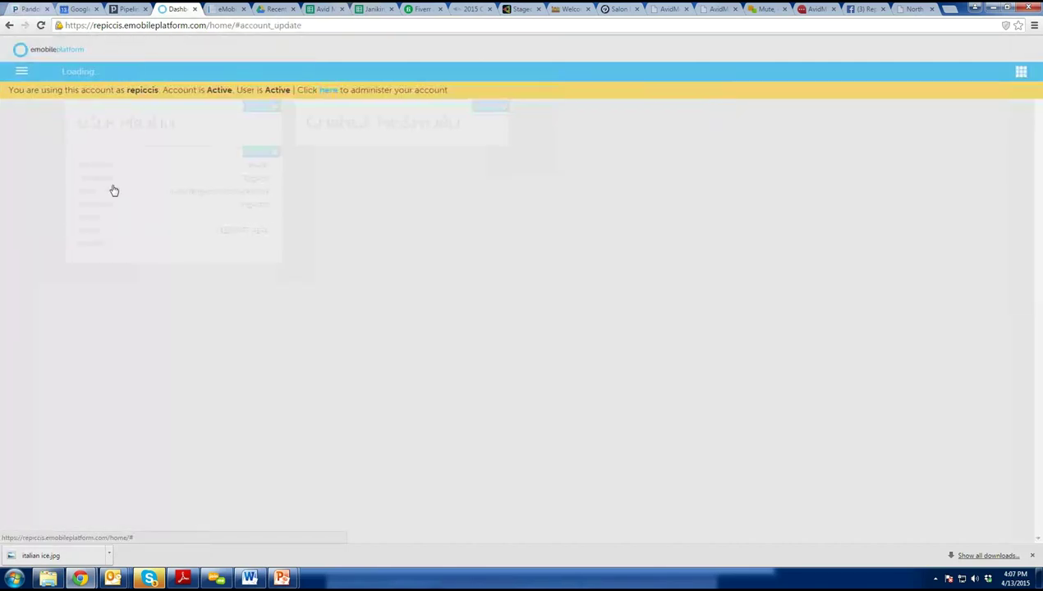